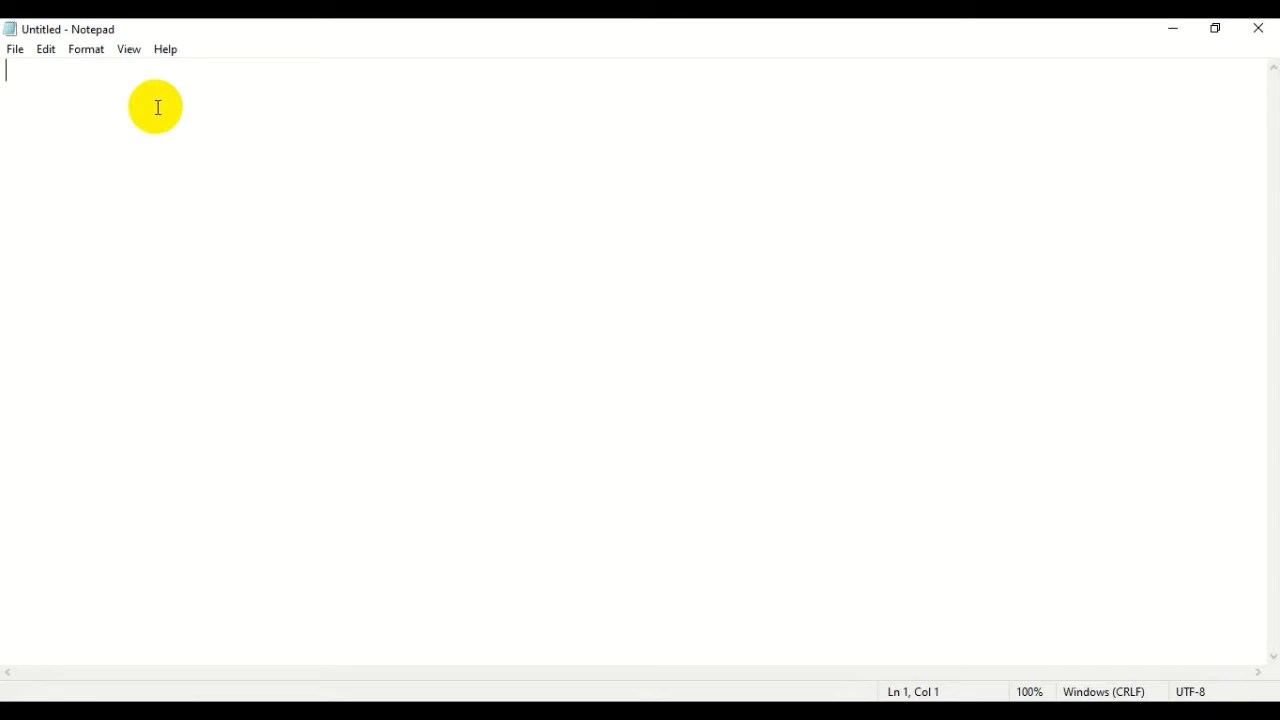
Write the heading "Laporan Penjualan :" with "1. Nota" as the first list item below it
text(Laporan Penjua)
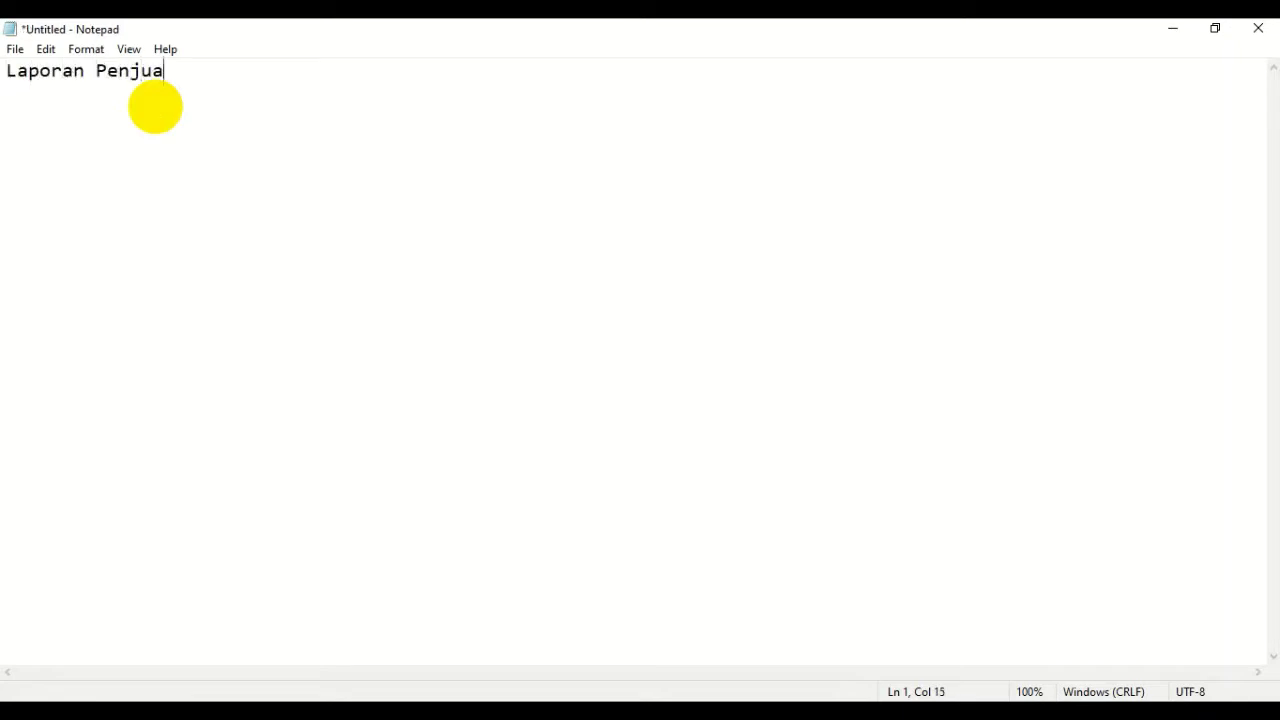
text(lan :)
key(Return)
text(1. Isi)
key(BackSpace)
key(BackSpace)
key(BackSpace)
text(Nota)
key(Return)
Add the items "2. Tanggal" and "3. Nama Kasir" to the report field list
text(2.)
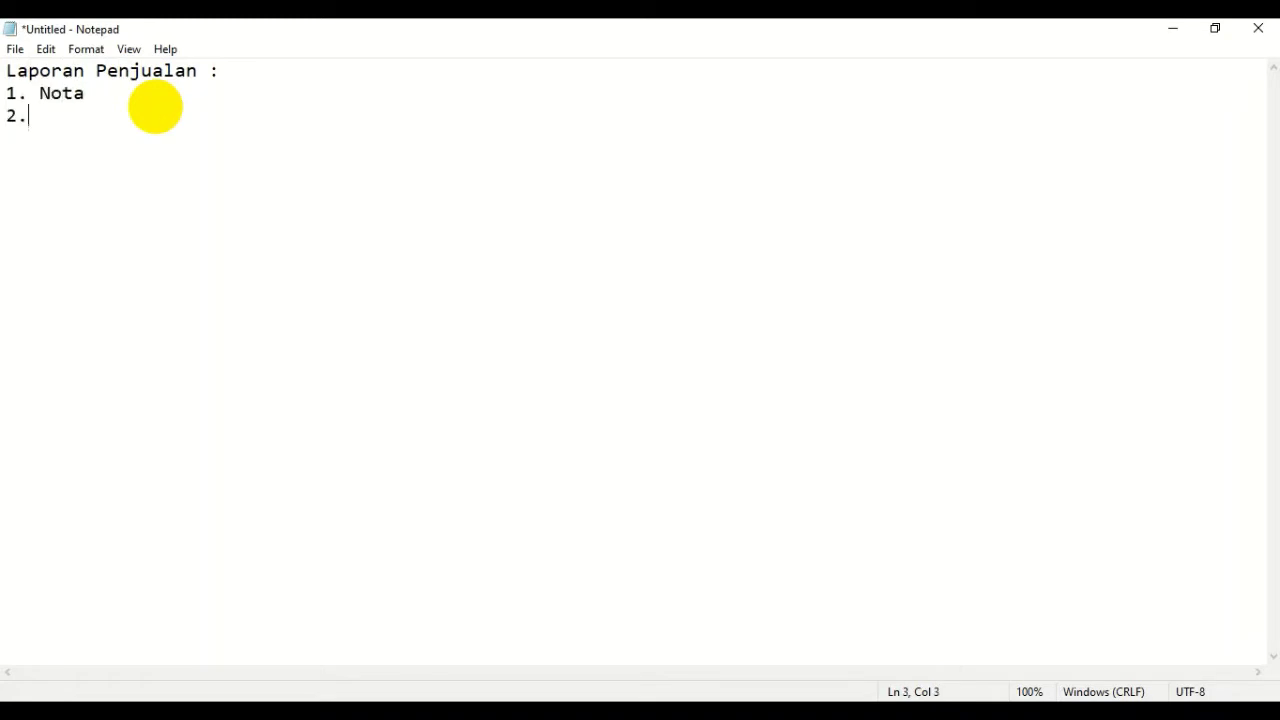
text( Tanggal)
key(Return)
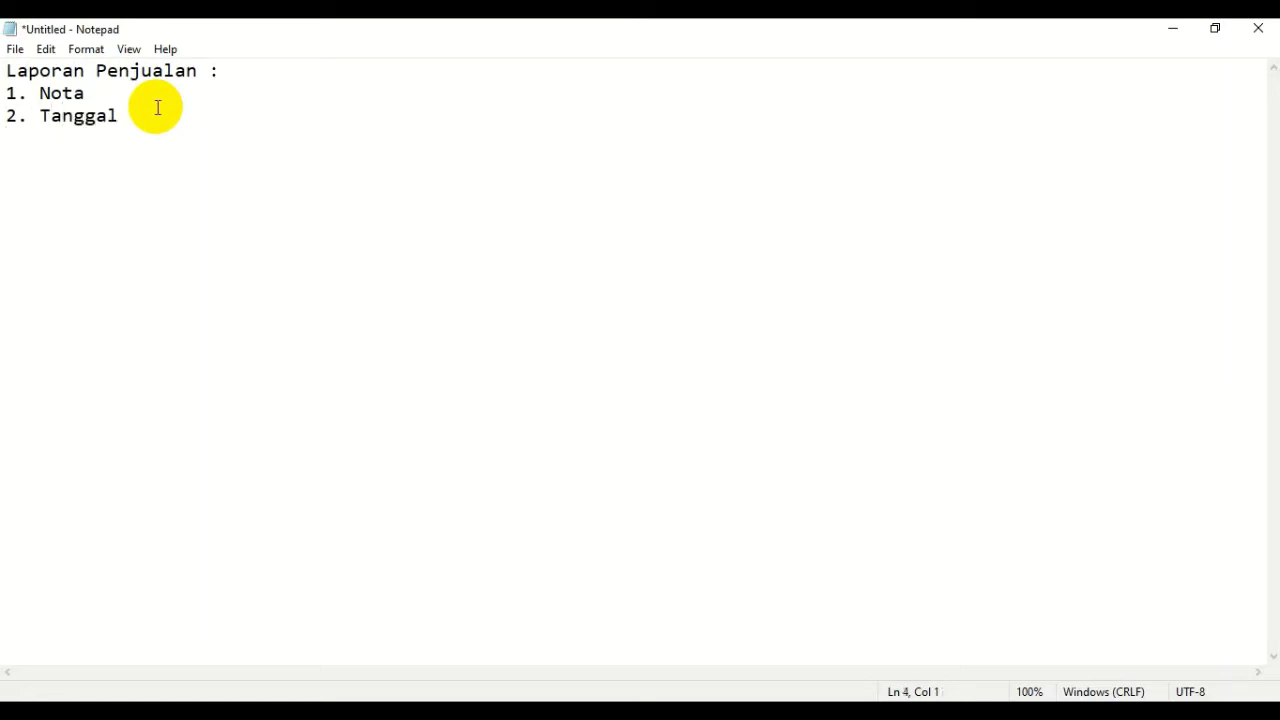
text(3. Nama Kasir)
key(Return)
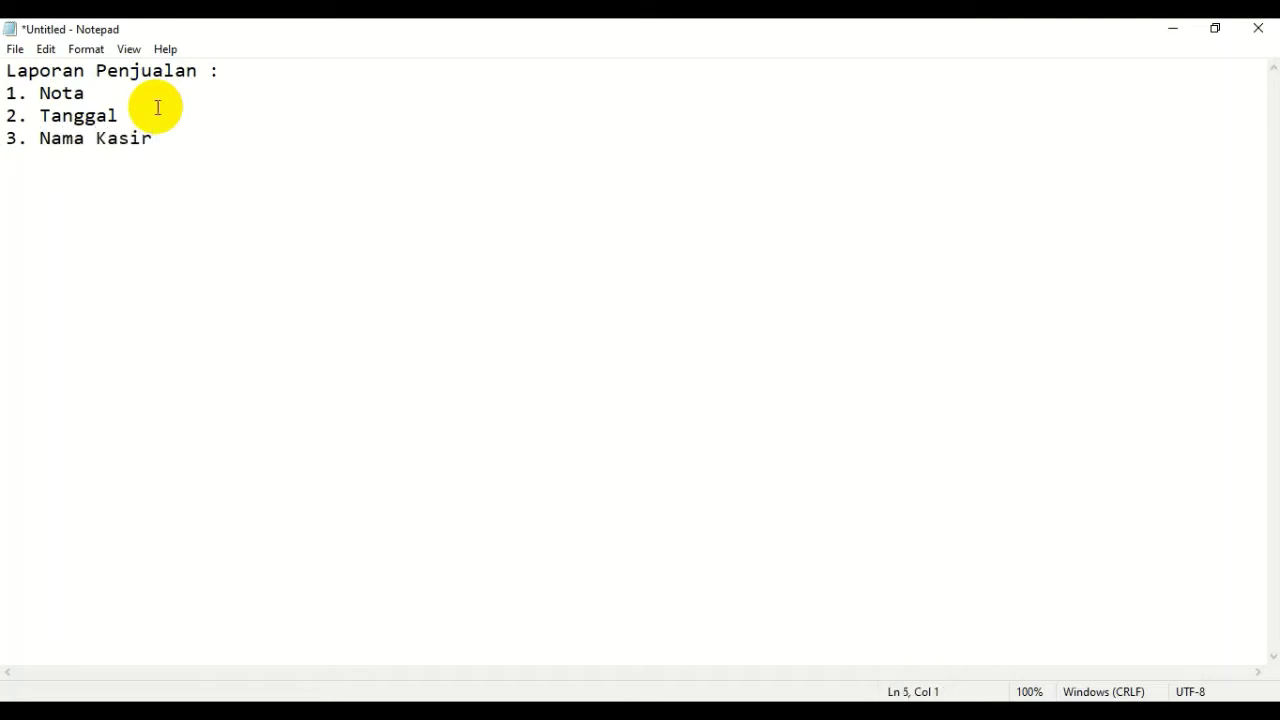
Add "4. Kode Barang" as the fourth item of the field list, correcting the misspelled word
text(4. Kode Barnag)
key(Return)
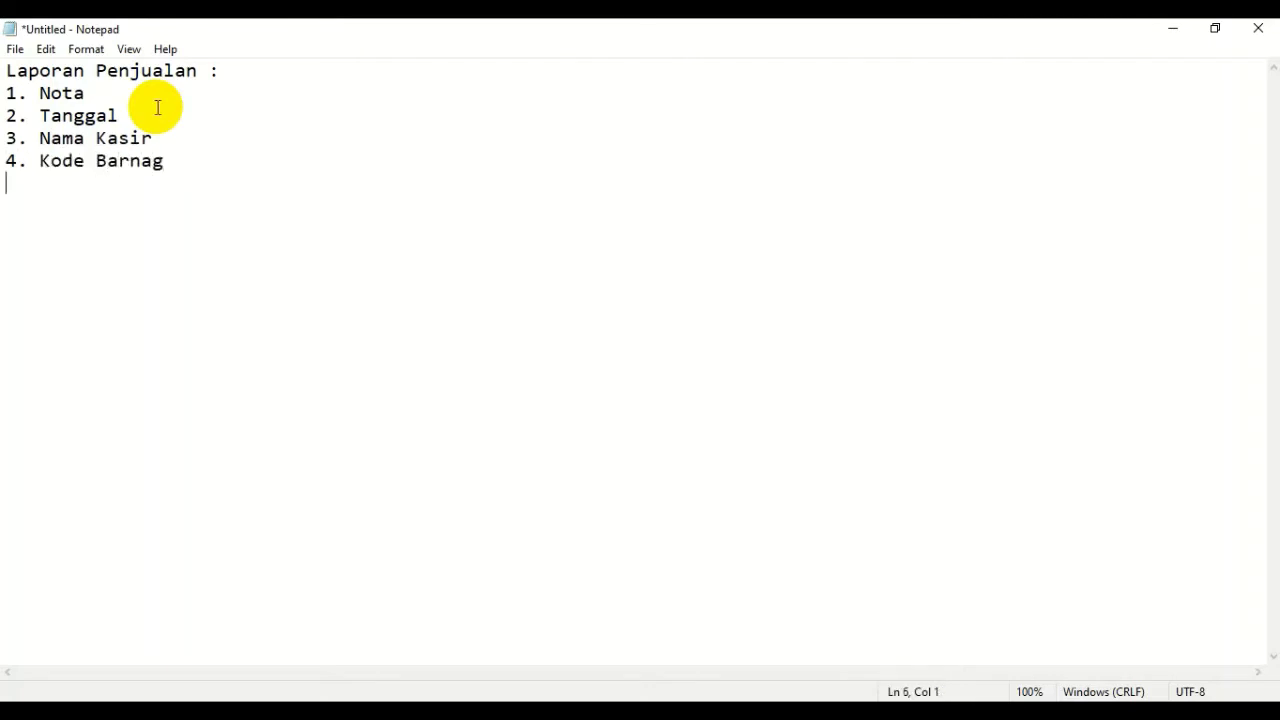
key(BackSpace)
key(BackSpace)
key(BackSpace)
key(BackSpace)
text(ang)
key(Return)
Add "5. Nama Barang" as the fifth item of the field list, correcting its spelling
text(5. Nama Barnag)
key(Return)
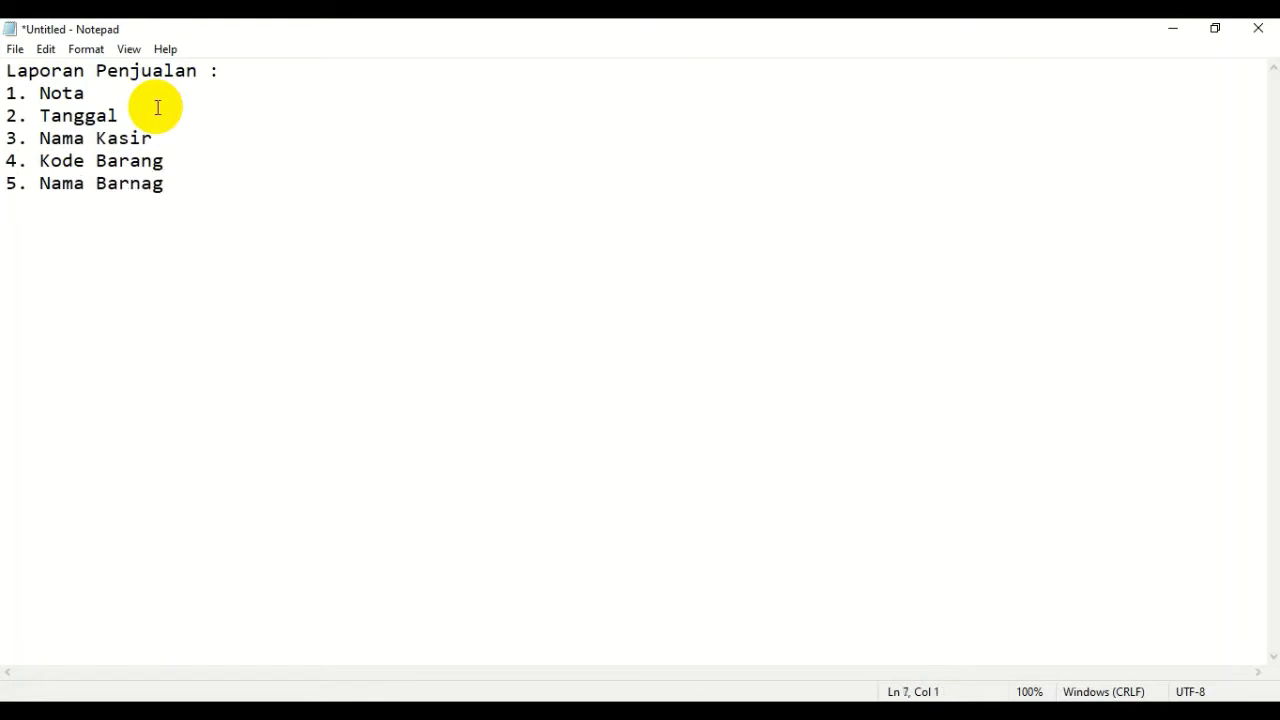
key(BackSpace)
key(BackSpace)
key(BackSpace)
key(BackSpace)
text(ang)
key(Return)
Complete the numbered field list with "6. Harga", "7. Jumlah Terjual" and "8. Total"
text(6. Harga)
key(Return)
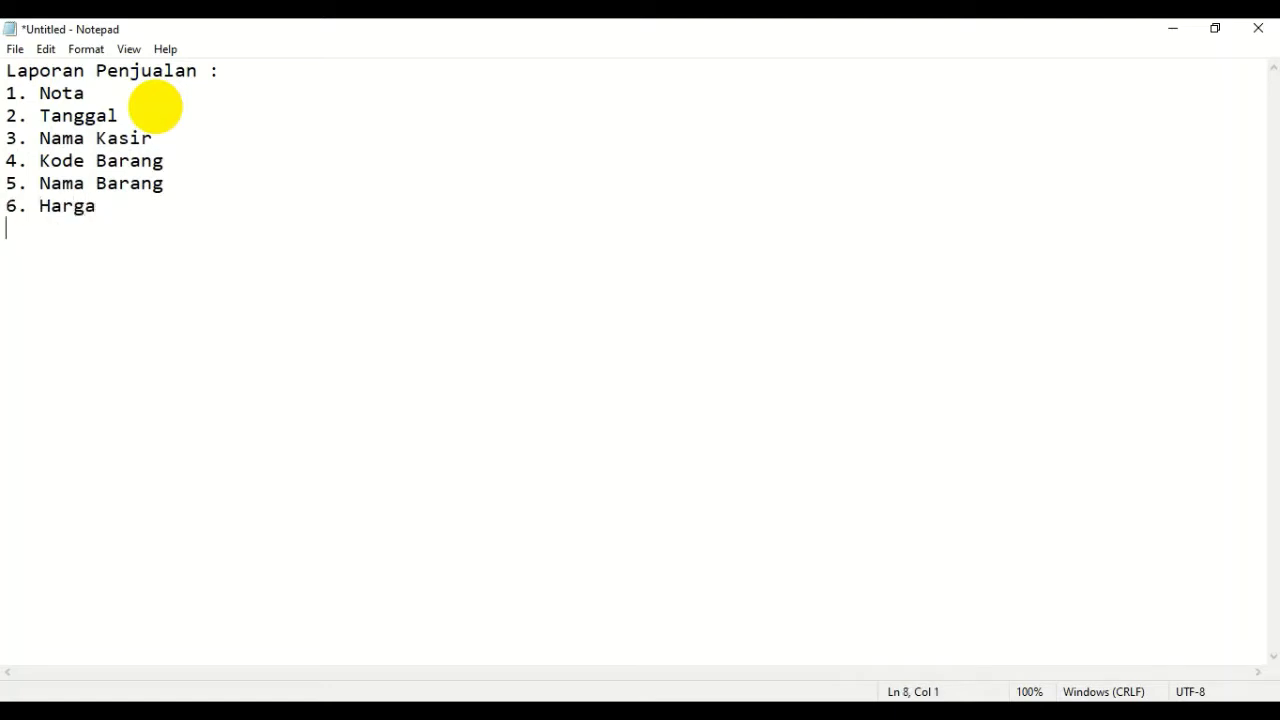
text(7. Jumlah Terjual)
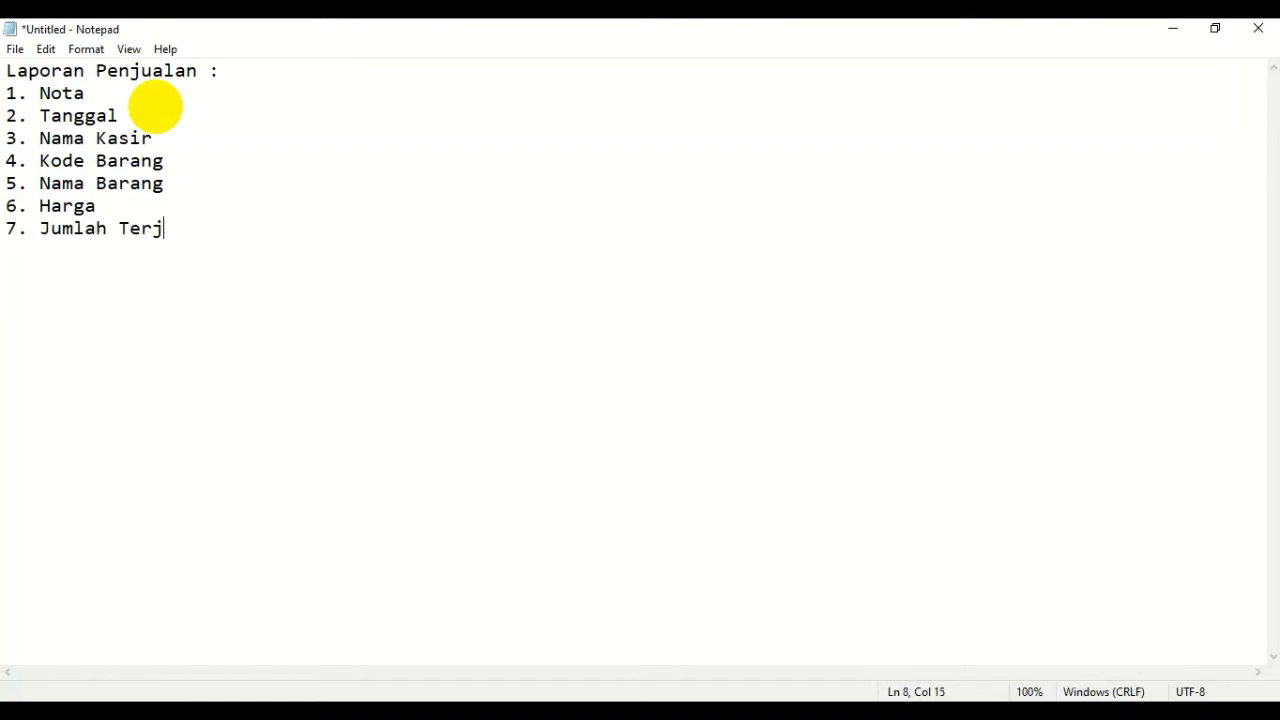
key(Return)
text(8. Total)
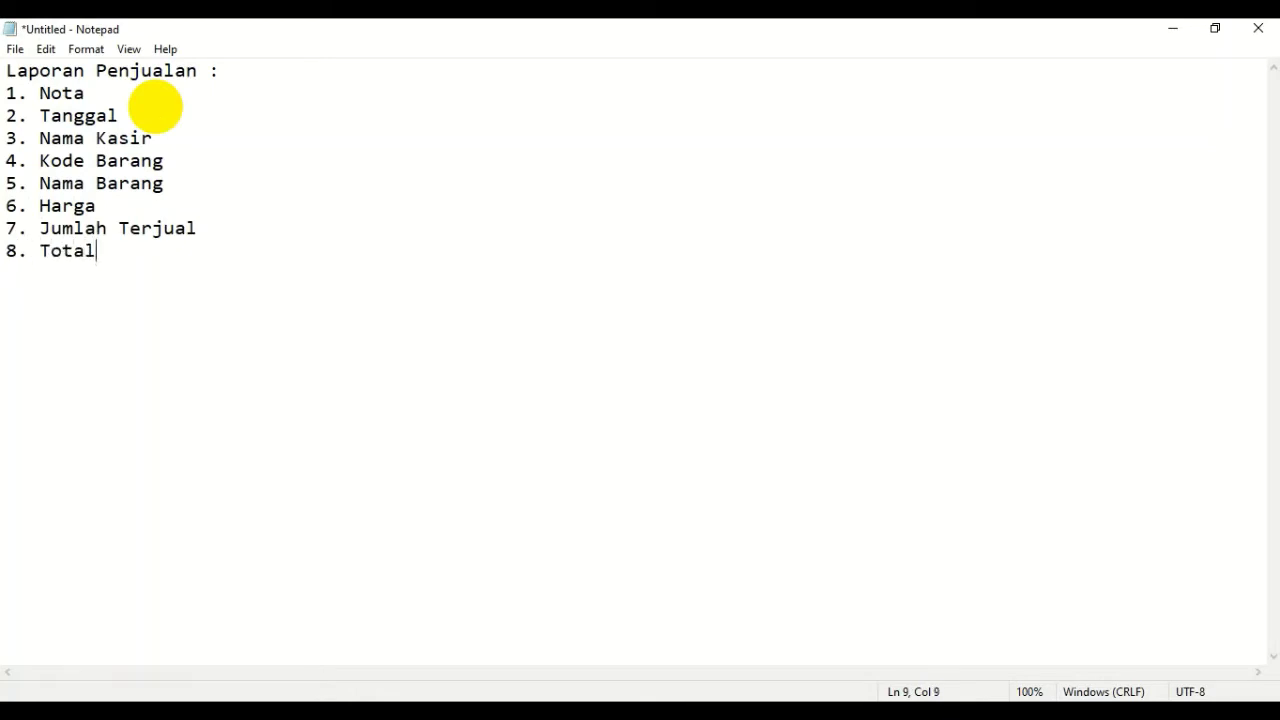
Leave a blank line below the numbered list and write "Sub Total dan Grand Total"
key(Return)
key(Return)
text(Sub)
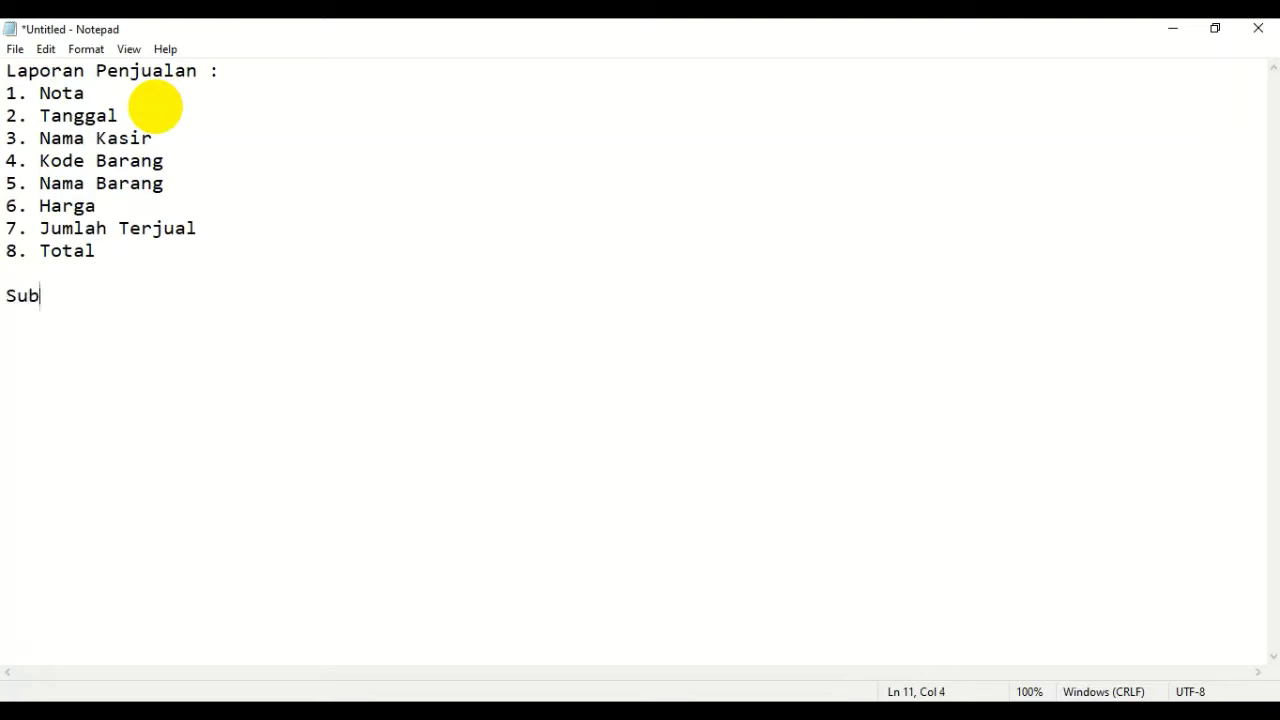
text( Total dan Gradn)
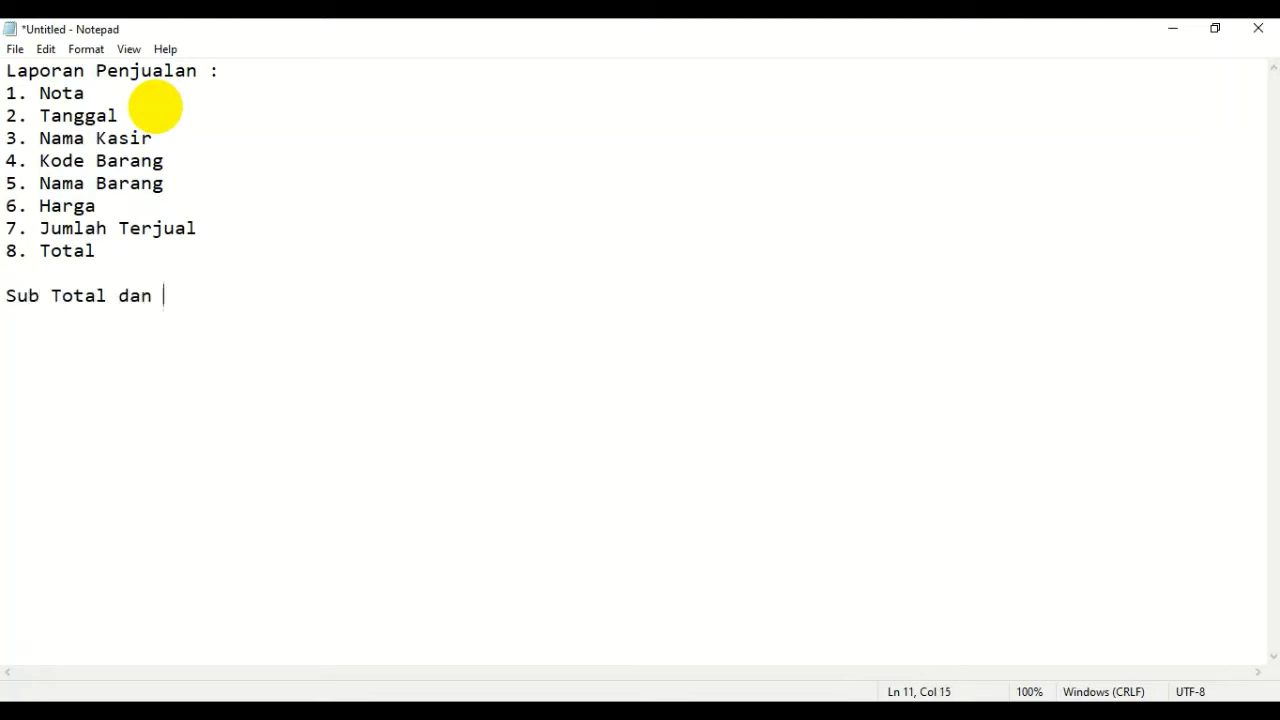
key(BackSpace)
key(BackSpace)
text(nd TOtal)
key(BackSpace)
key(BackSpace)
key(BackSpace)
key(BackSpace)
text(otal)
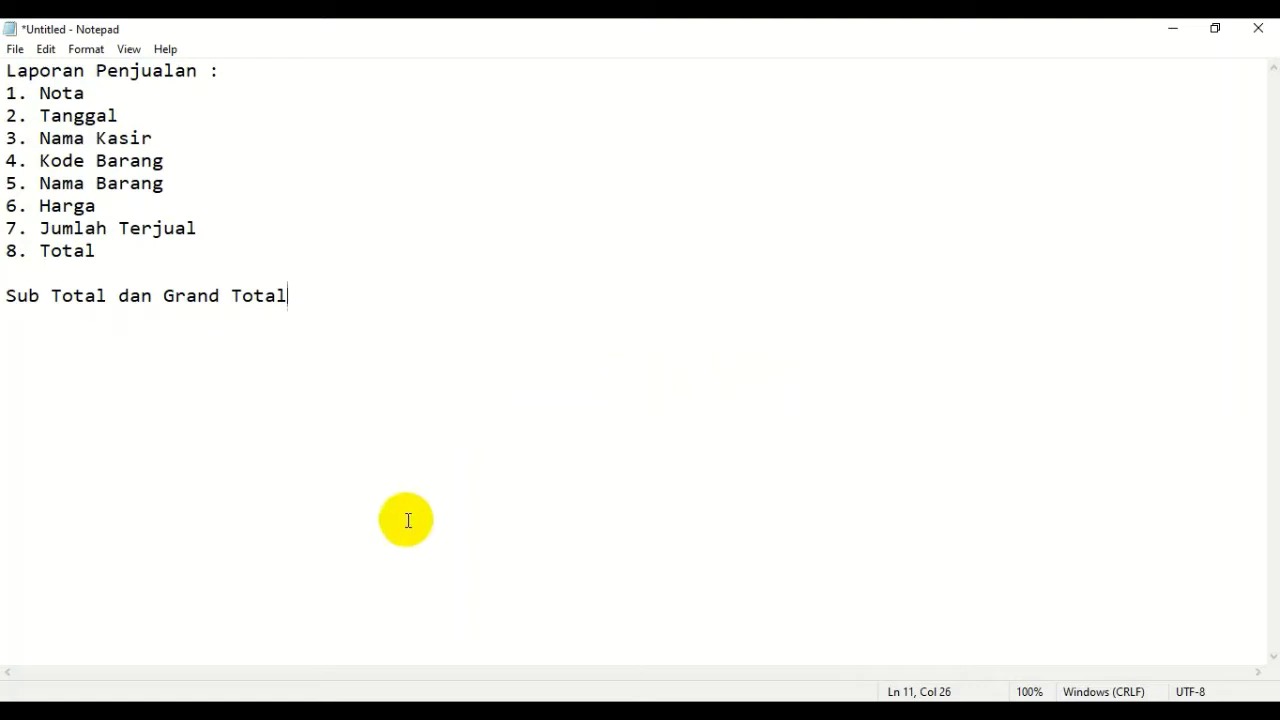
Switch between the notes and the Access database to match the Nota and Tanggal fields with the table tb_Penjualan
click(406, 712)
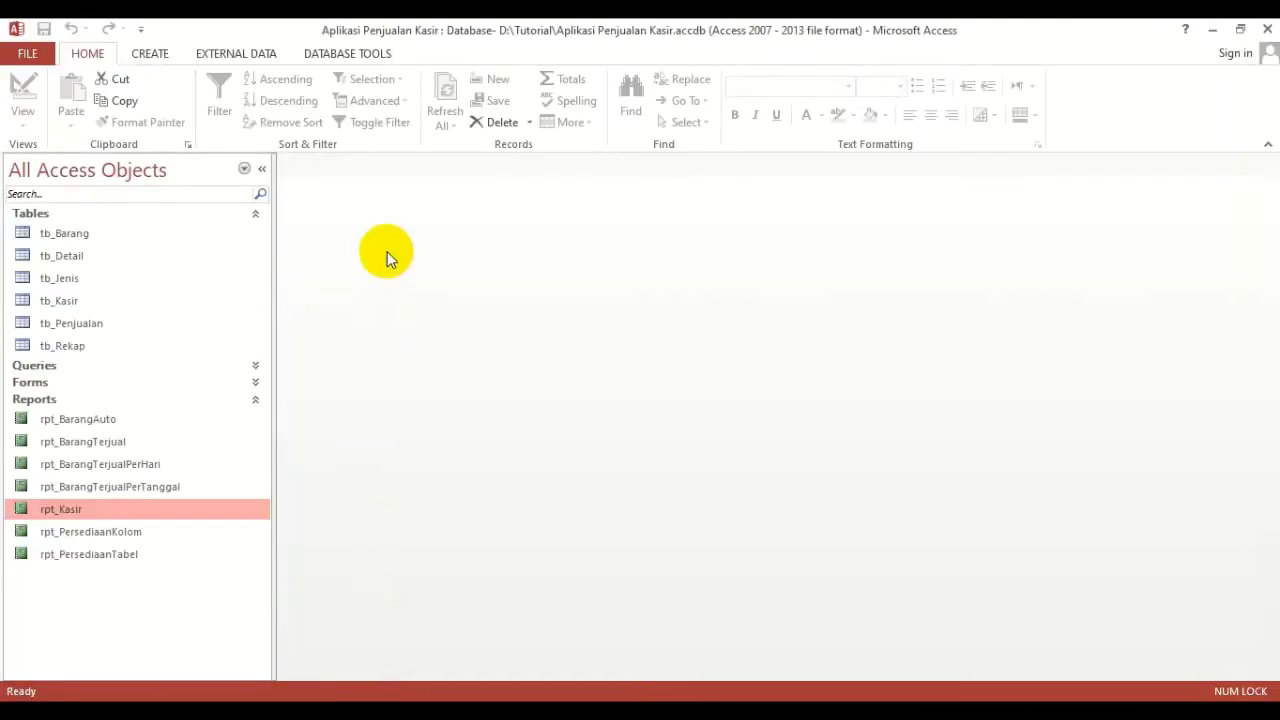
click(151, 53)
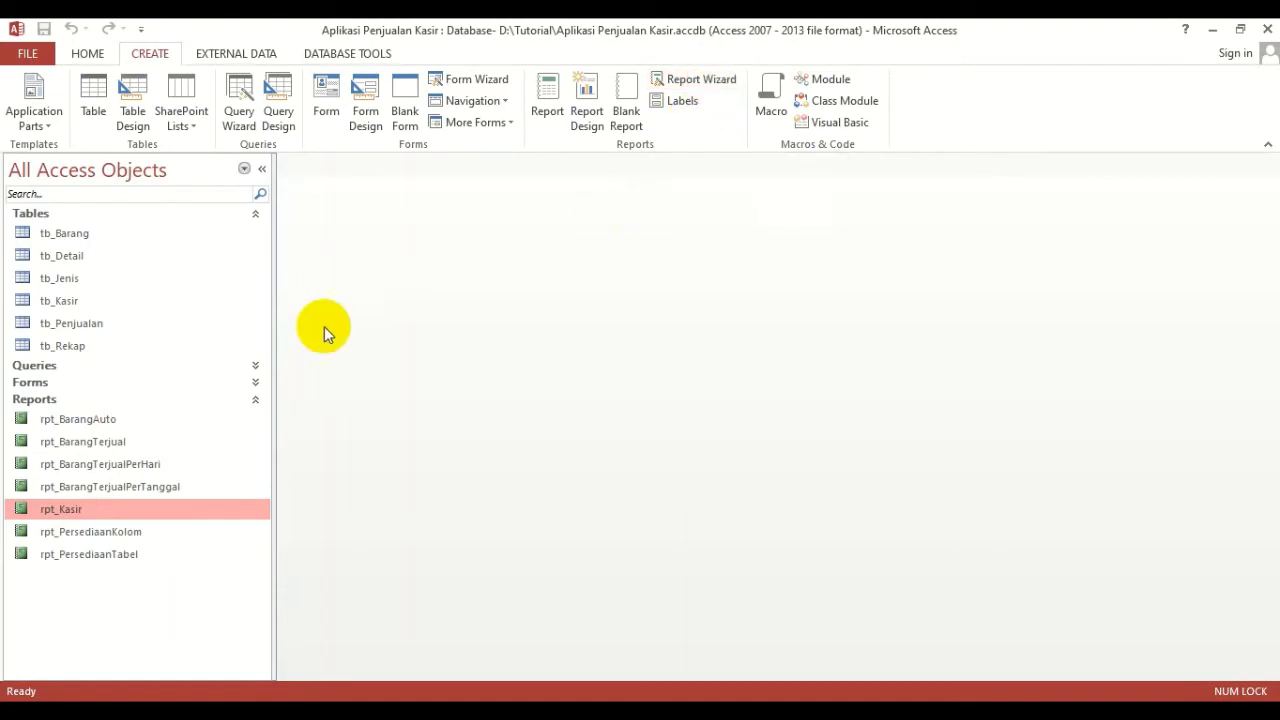
click(485, 710)
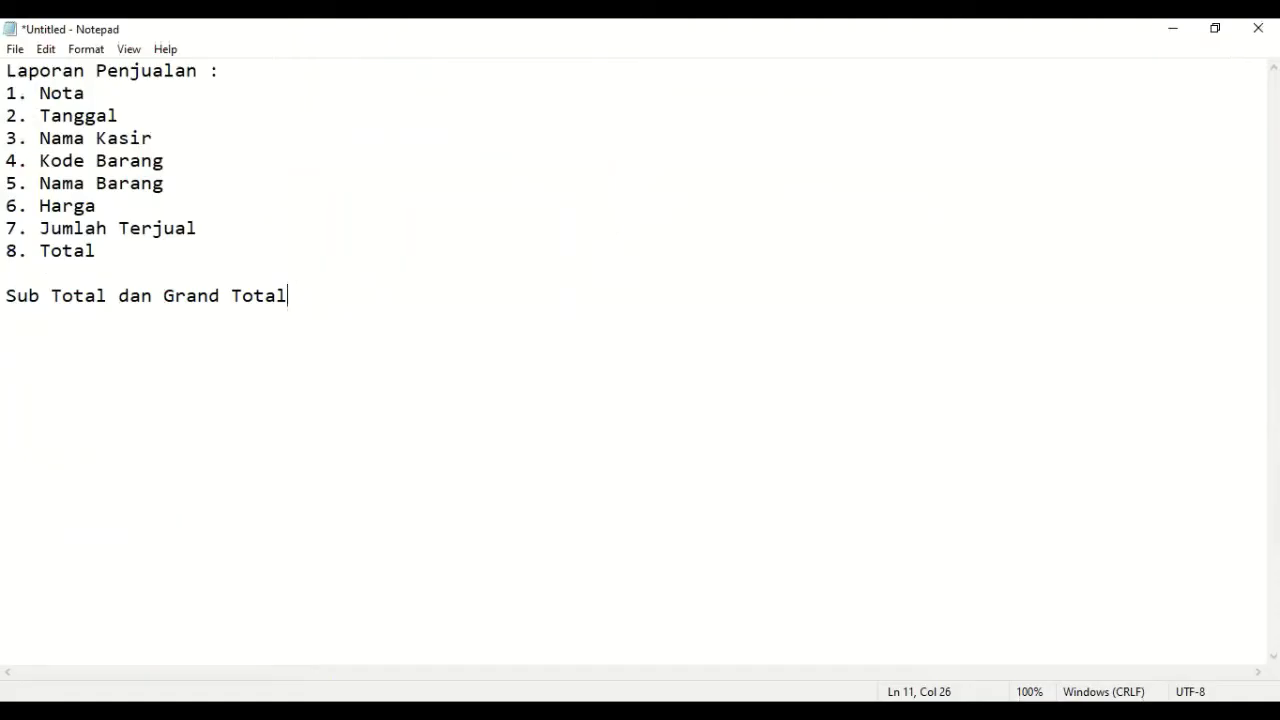
click(77, 139)
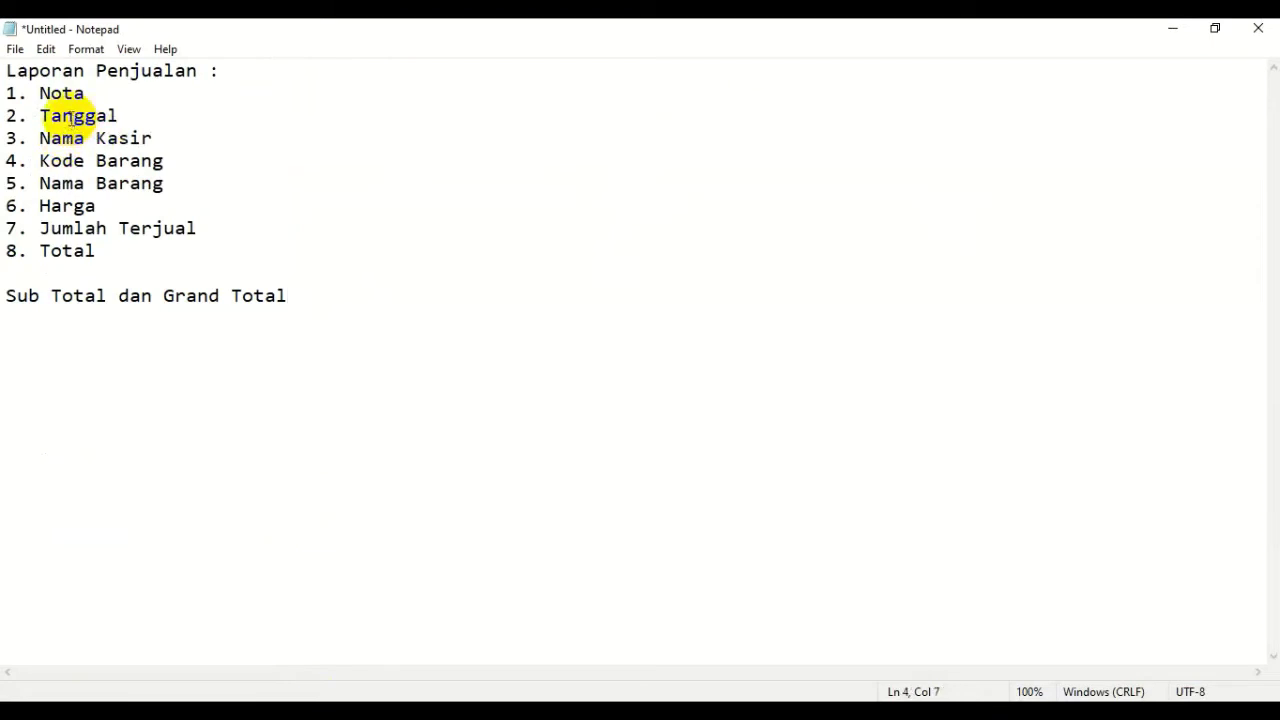
click(51, 92)
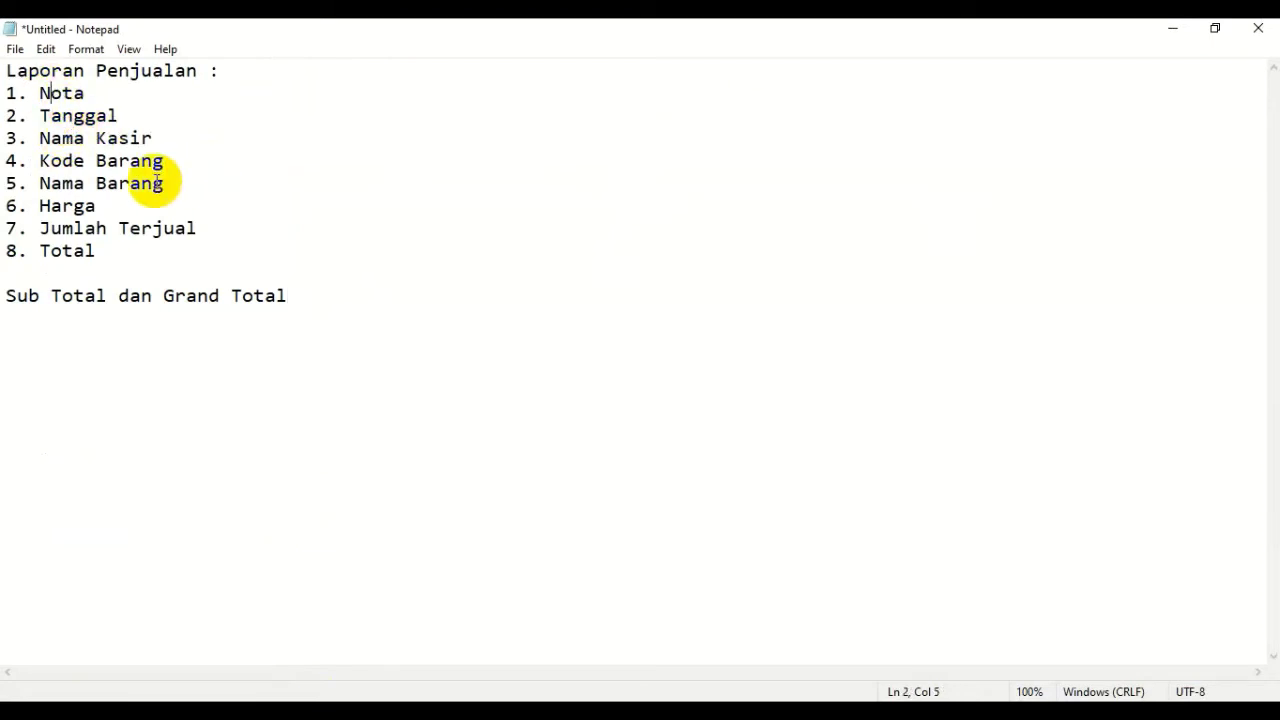
click(86, 161)
double_click(47, 93)
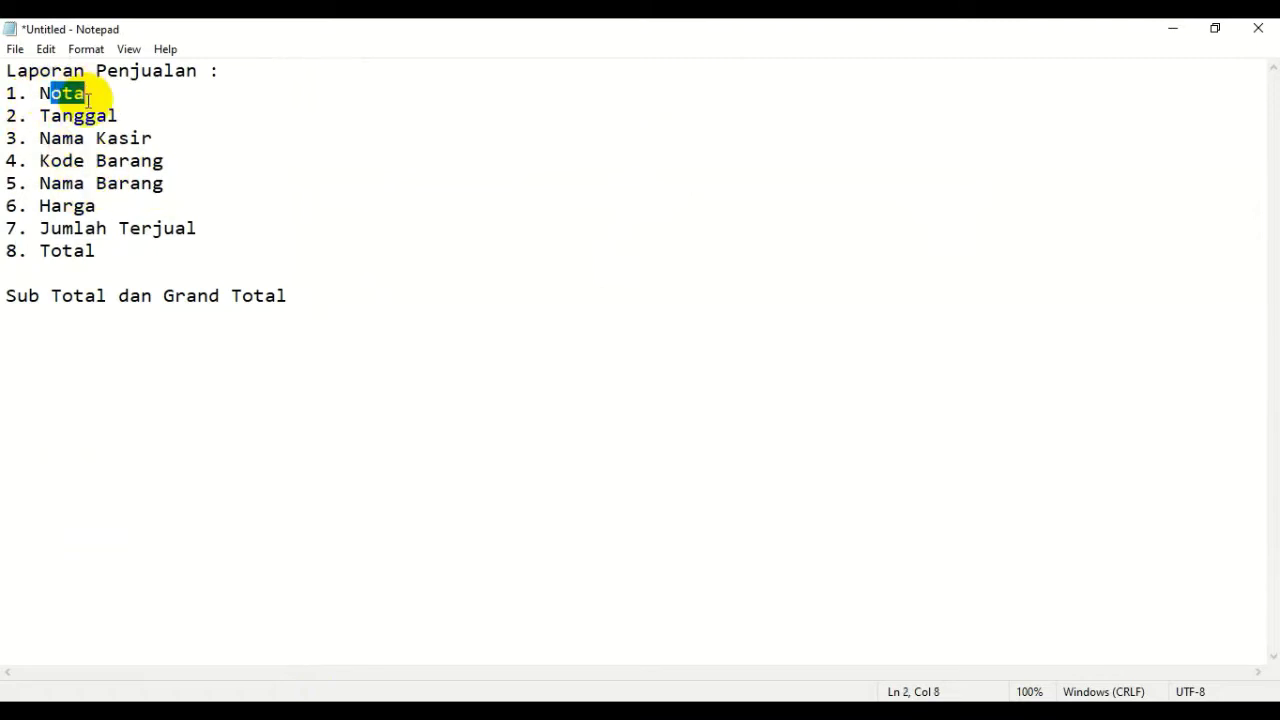
drag(62, 116, 95, 115)
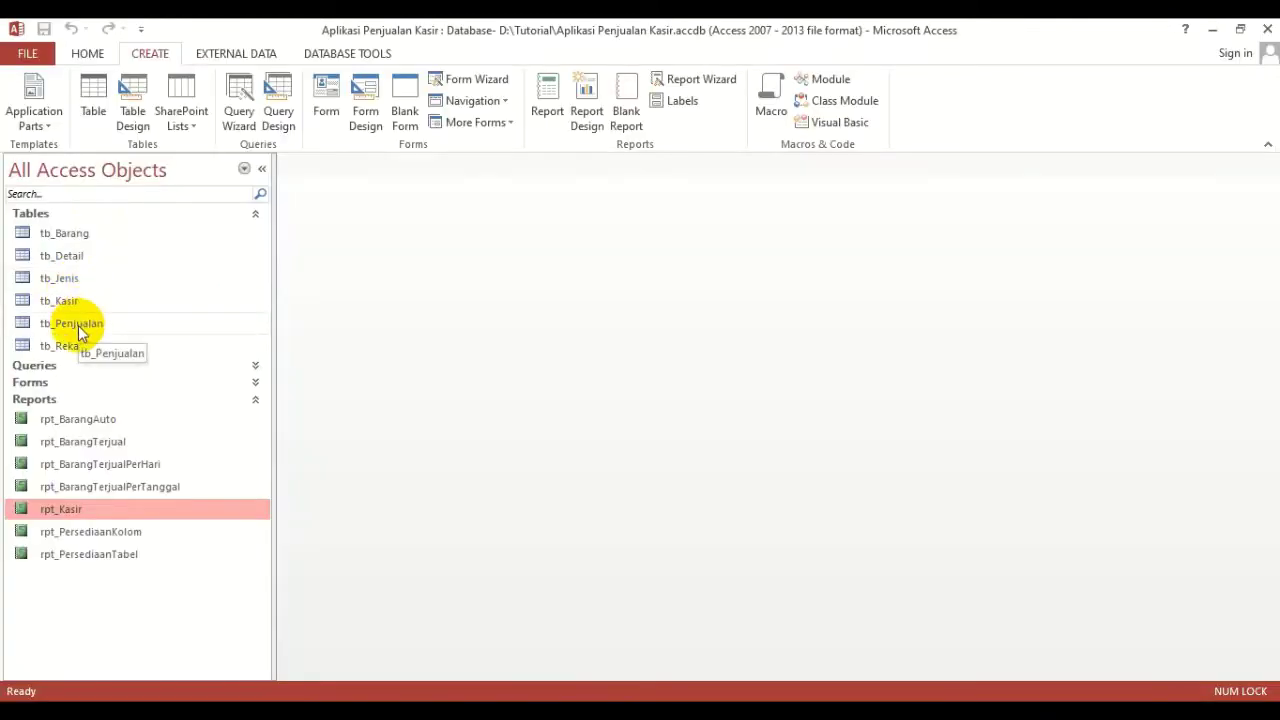
click(88, 330)
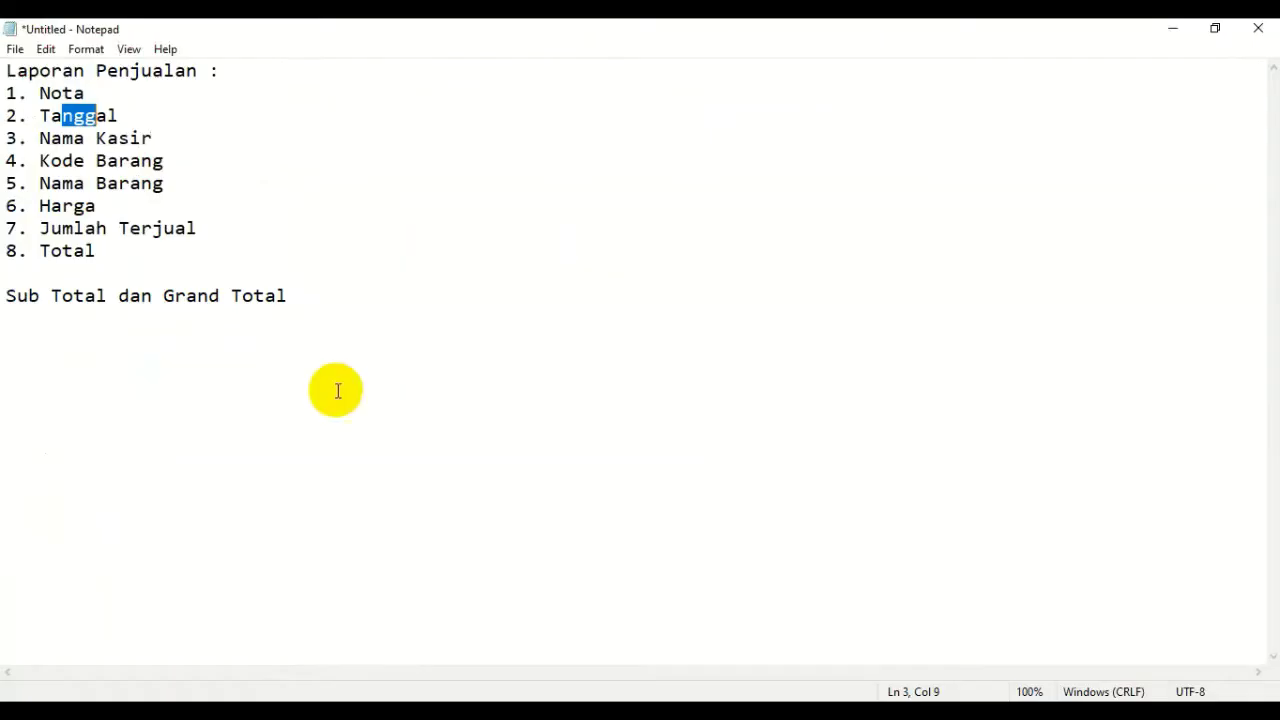
Match the remaining listed fields, from Nama Kasir to Total, against the Access tables tb_Kasir, tb_Barang and tb_Detail
click(75, 138)
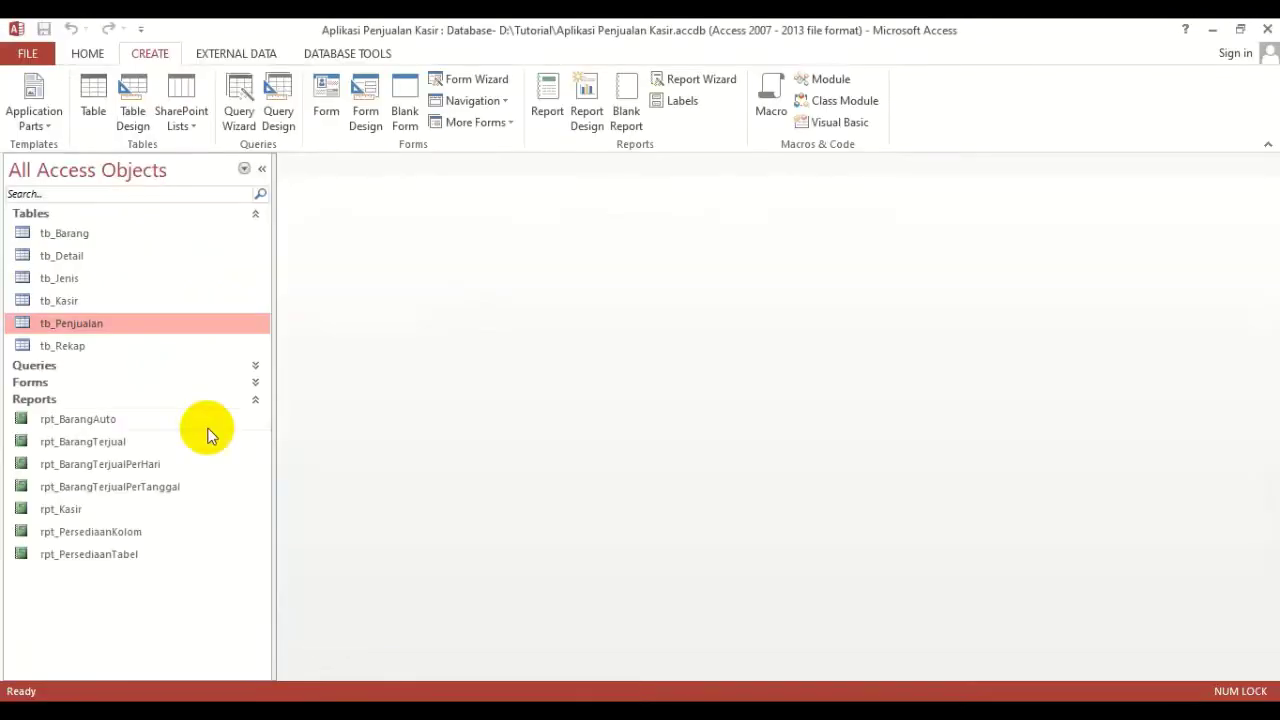
click(76, 298)
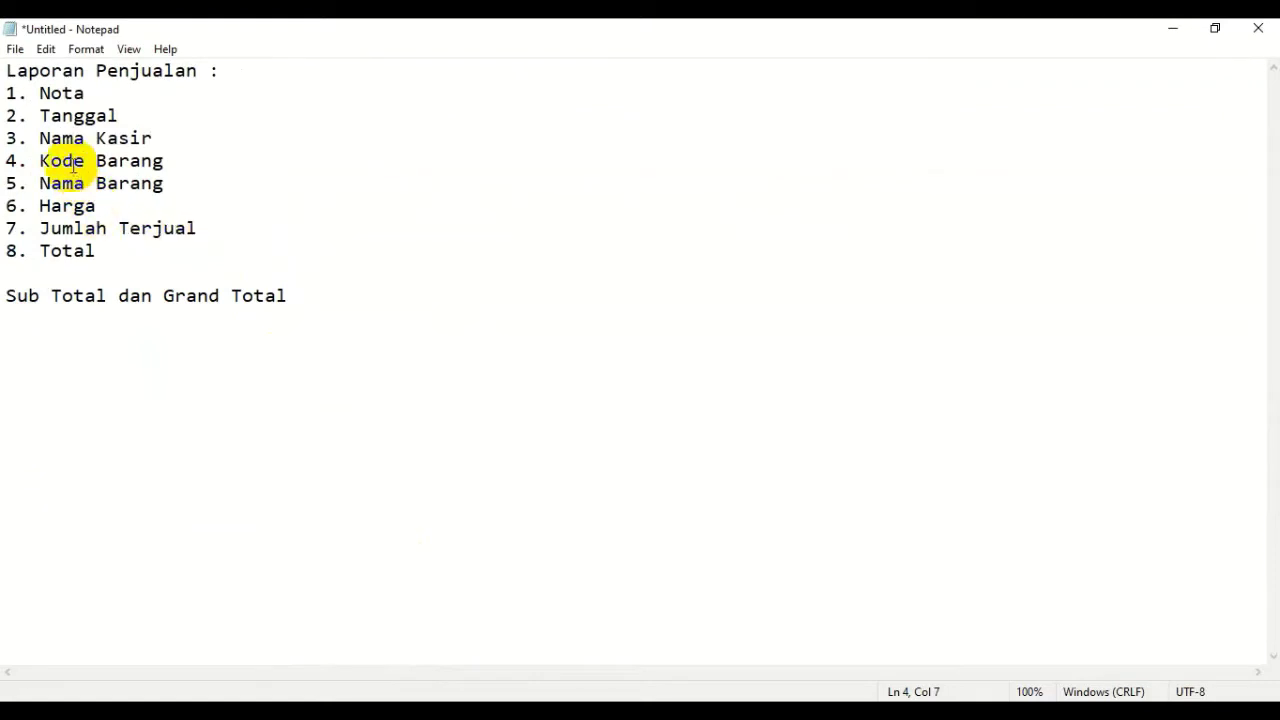
drag(62, 160, 96, 206)
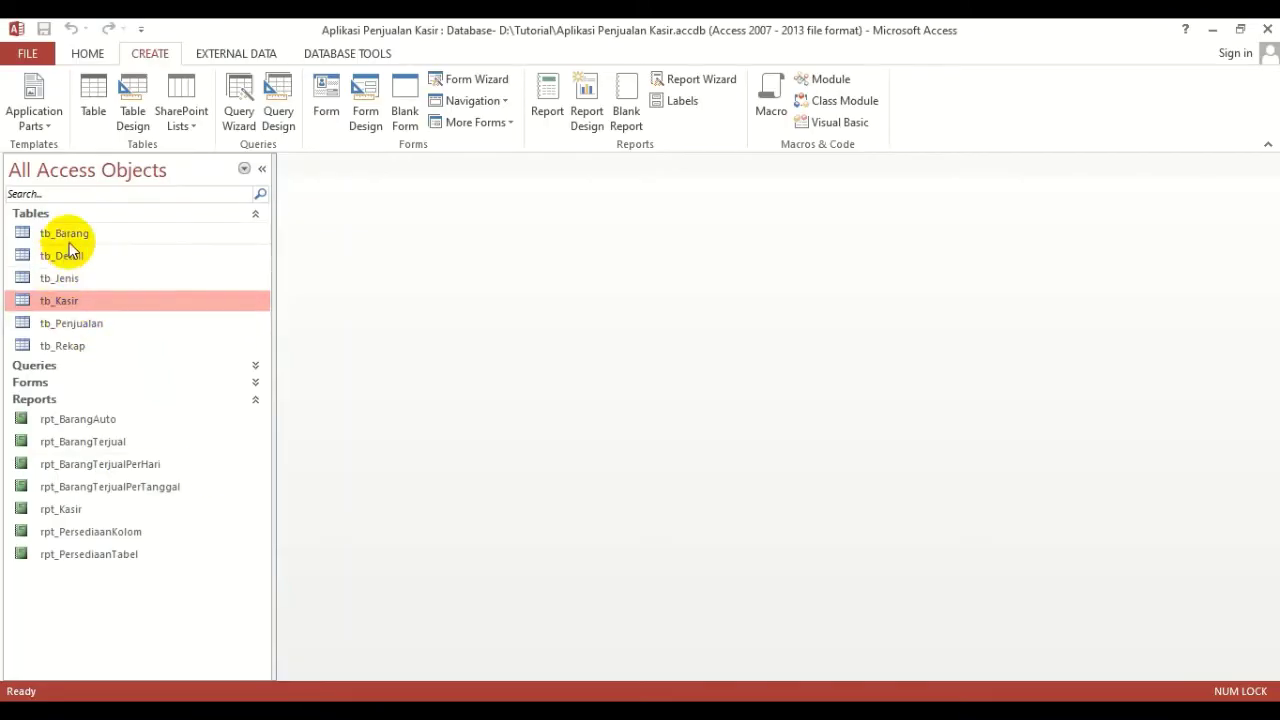
click(62, 233)
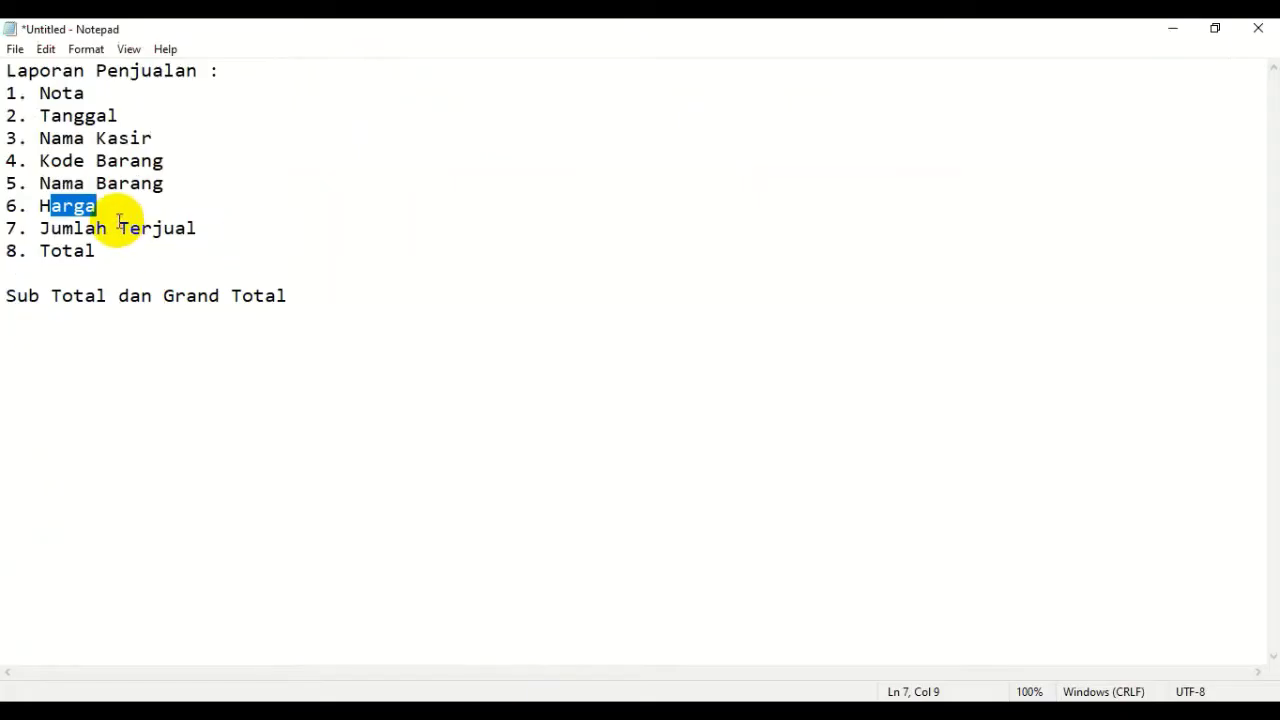
click(117, 226)
double_click(117, 221)
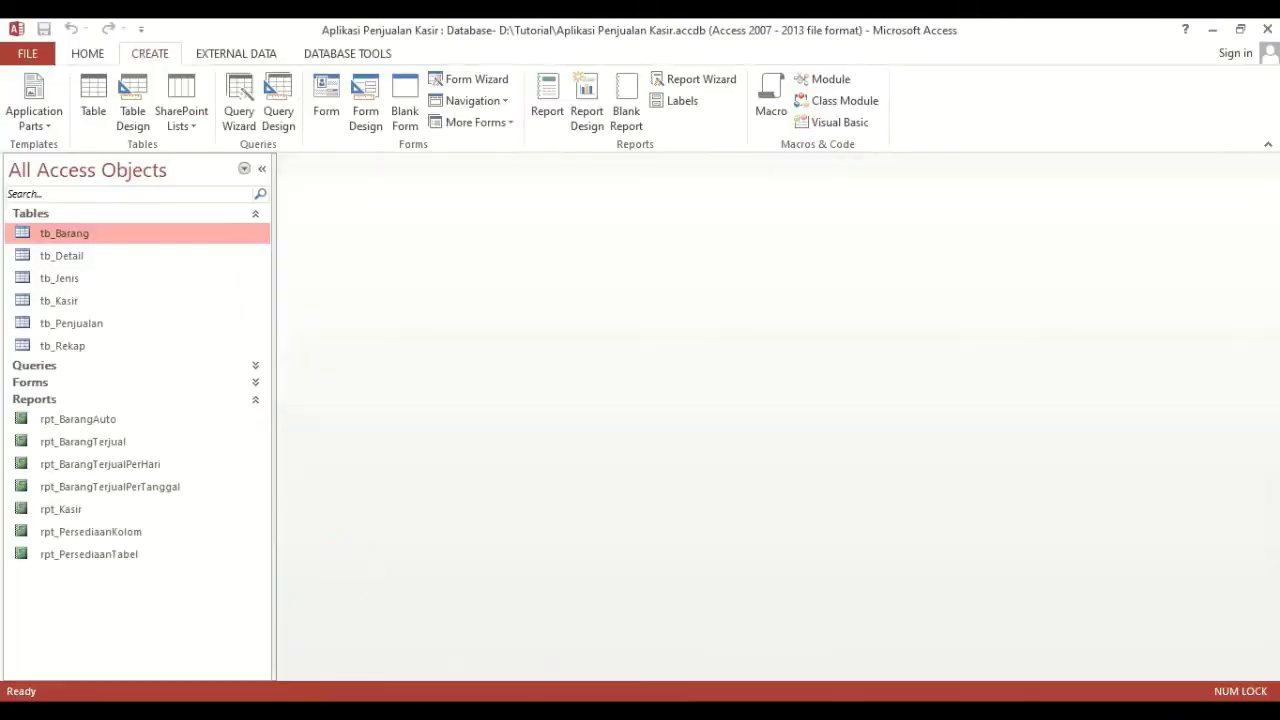
click(66, 256)
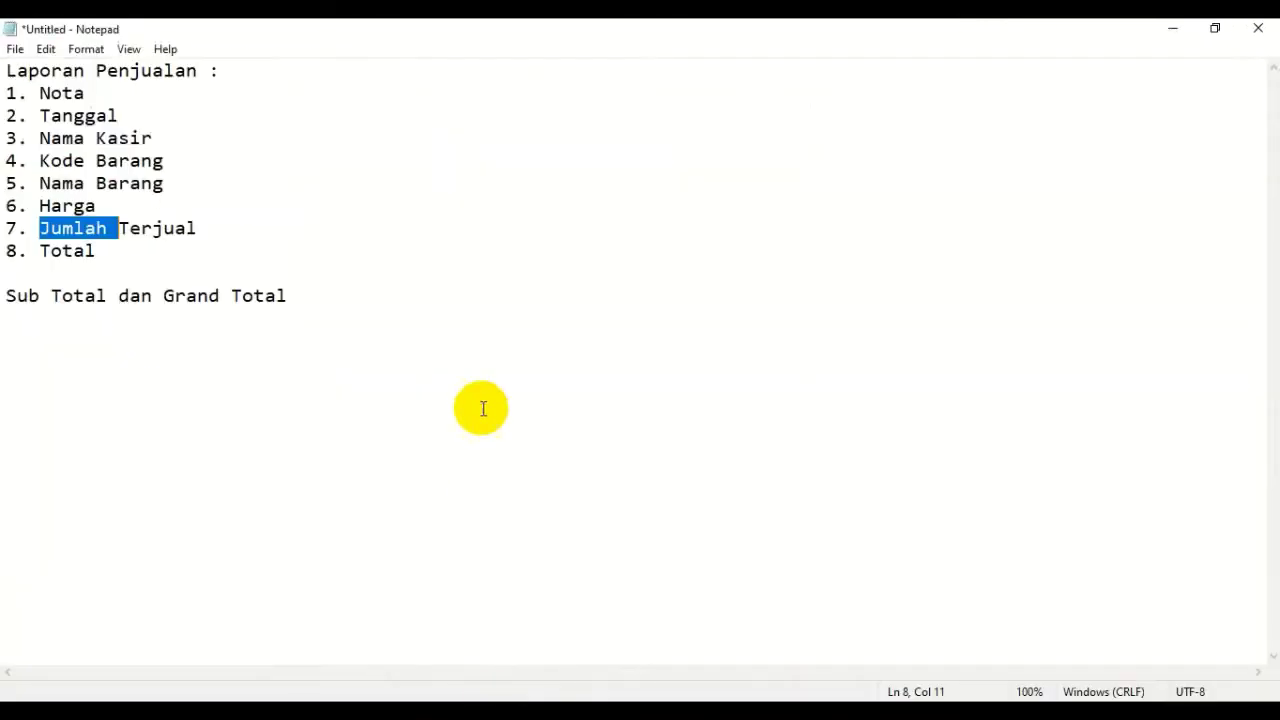
drag(97, 250, 39, 251)
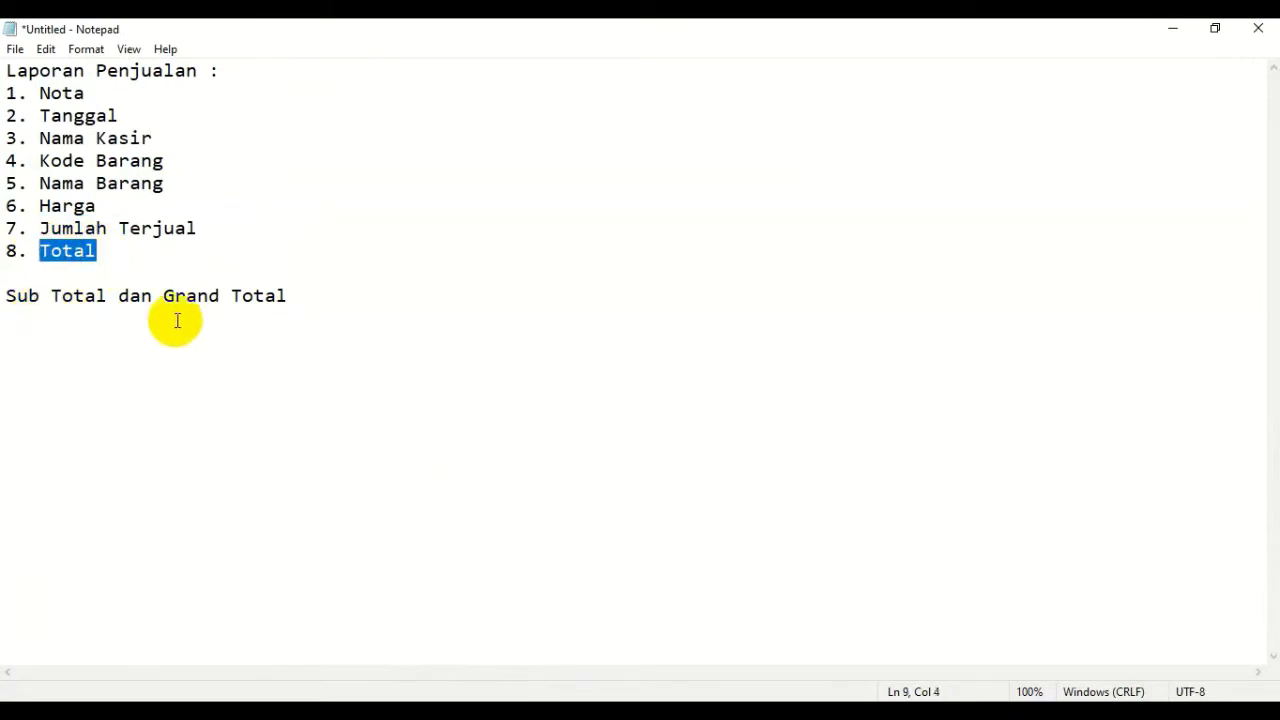
Switch to Access and start the Report Wizard with the table tb_Penjualan as the field source
click(394, 712)
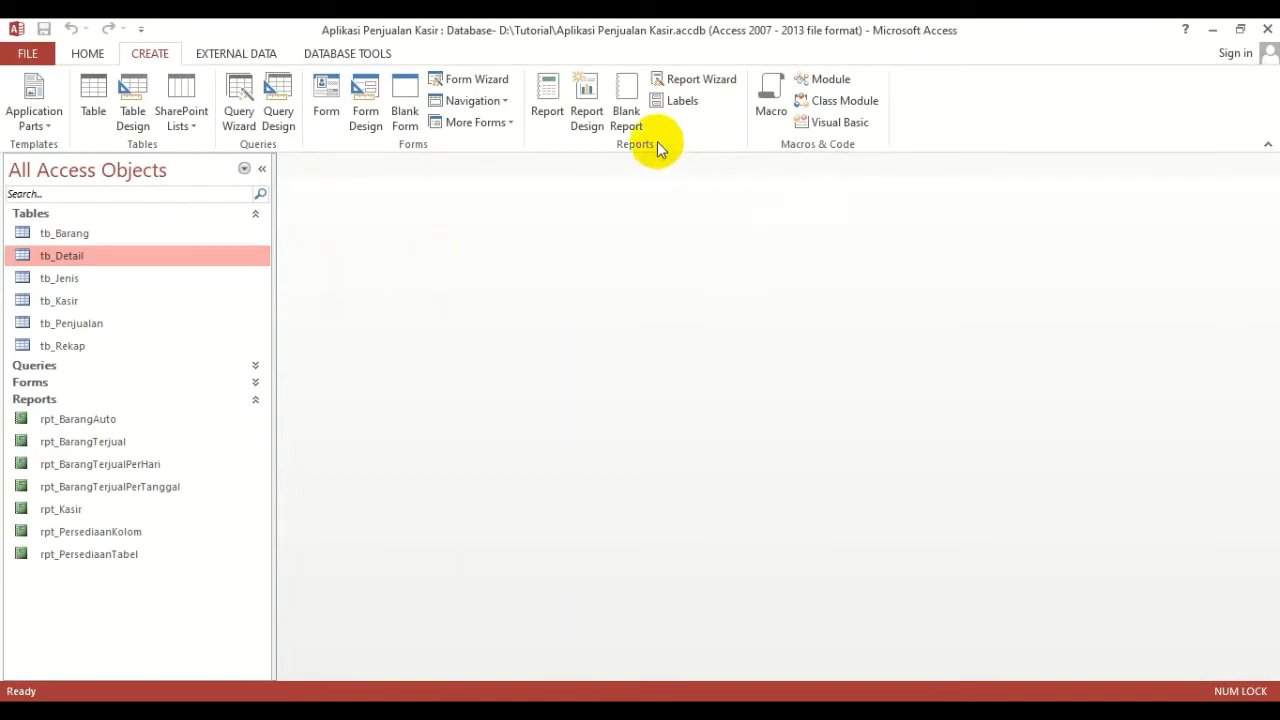
click(713, 79)
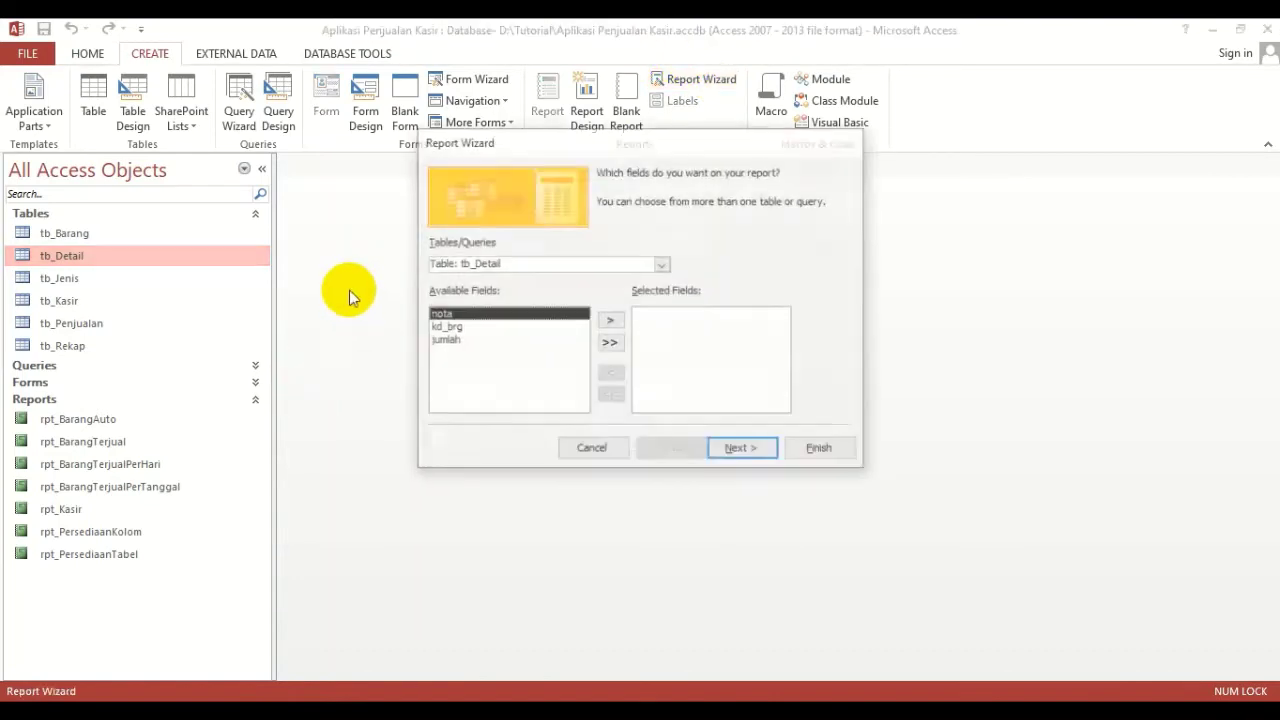
click(664, 267)
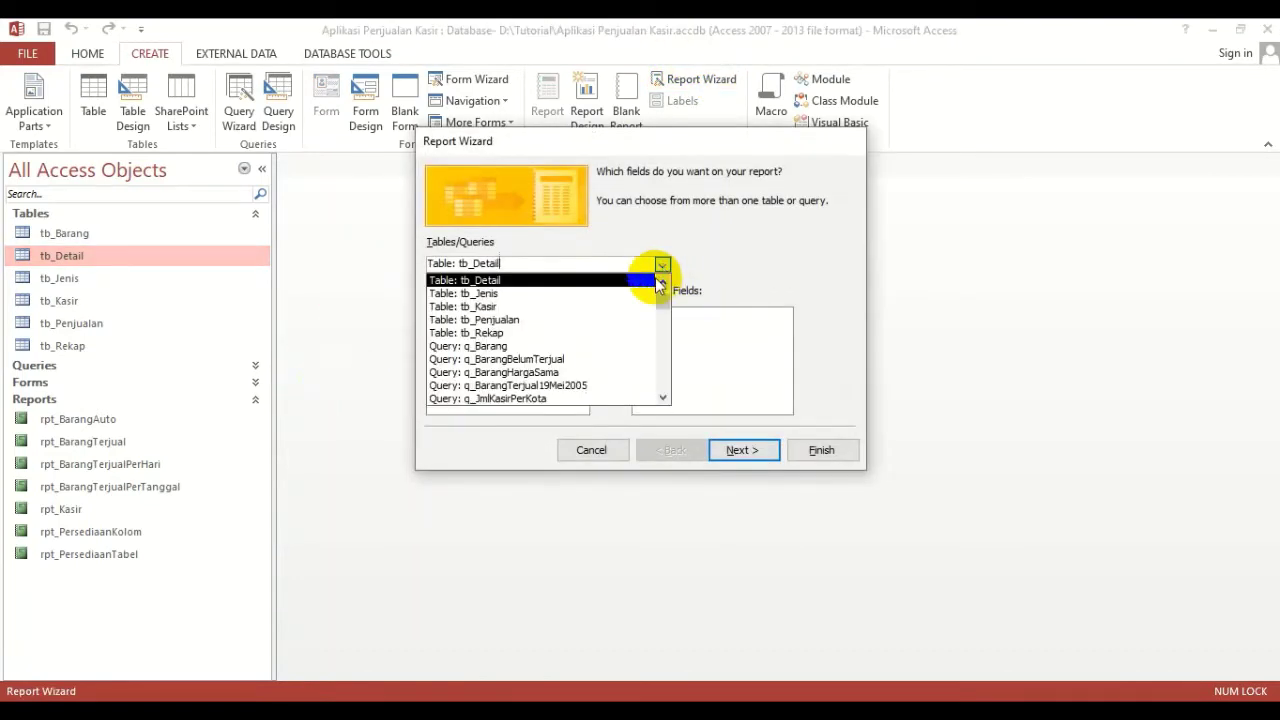
click(509, 334)
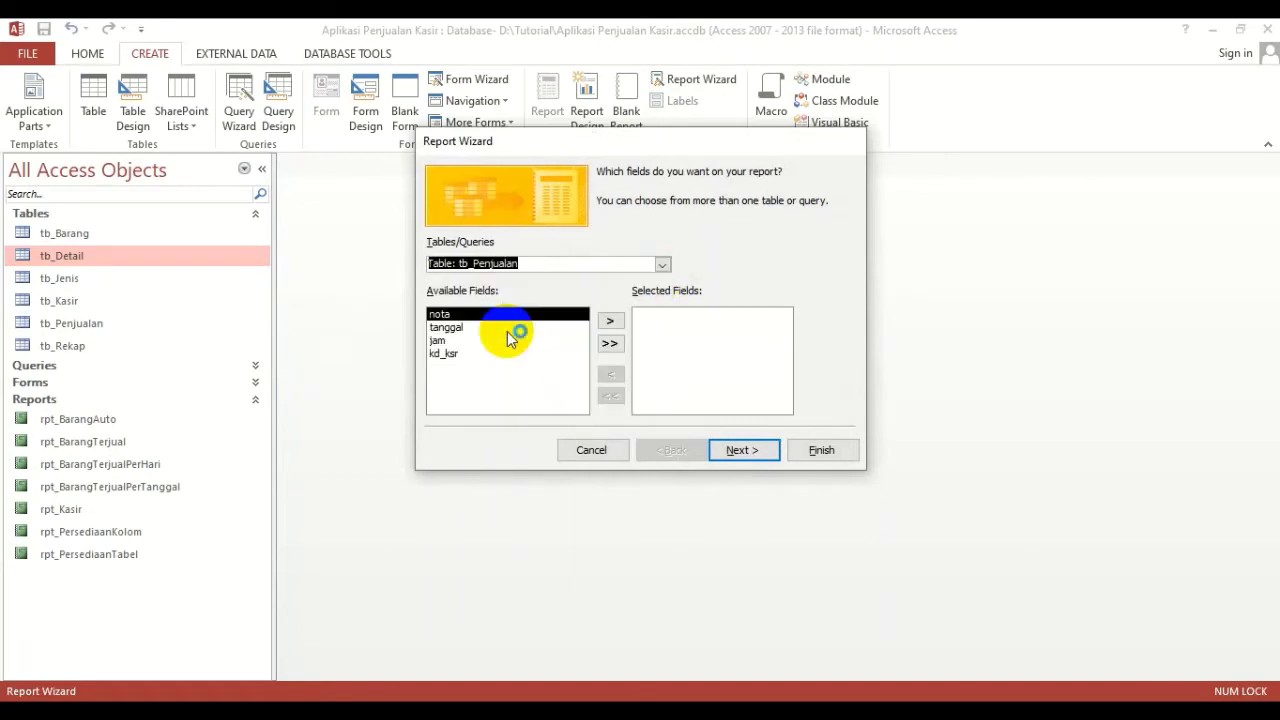
click(609, 320)
click(618, 321)
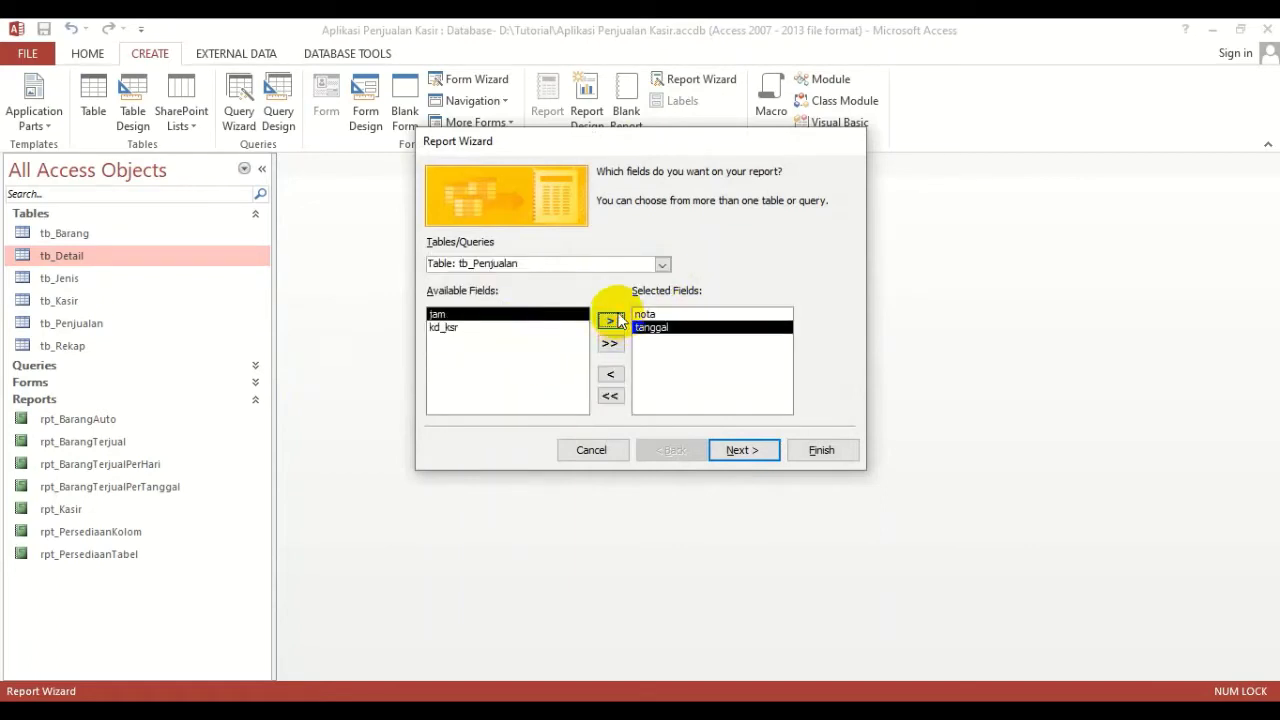
click(610, 394)
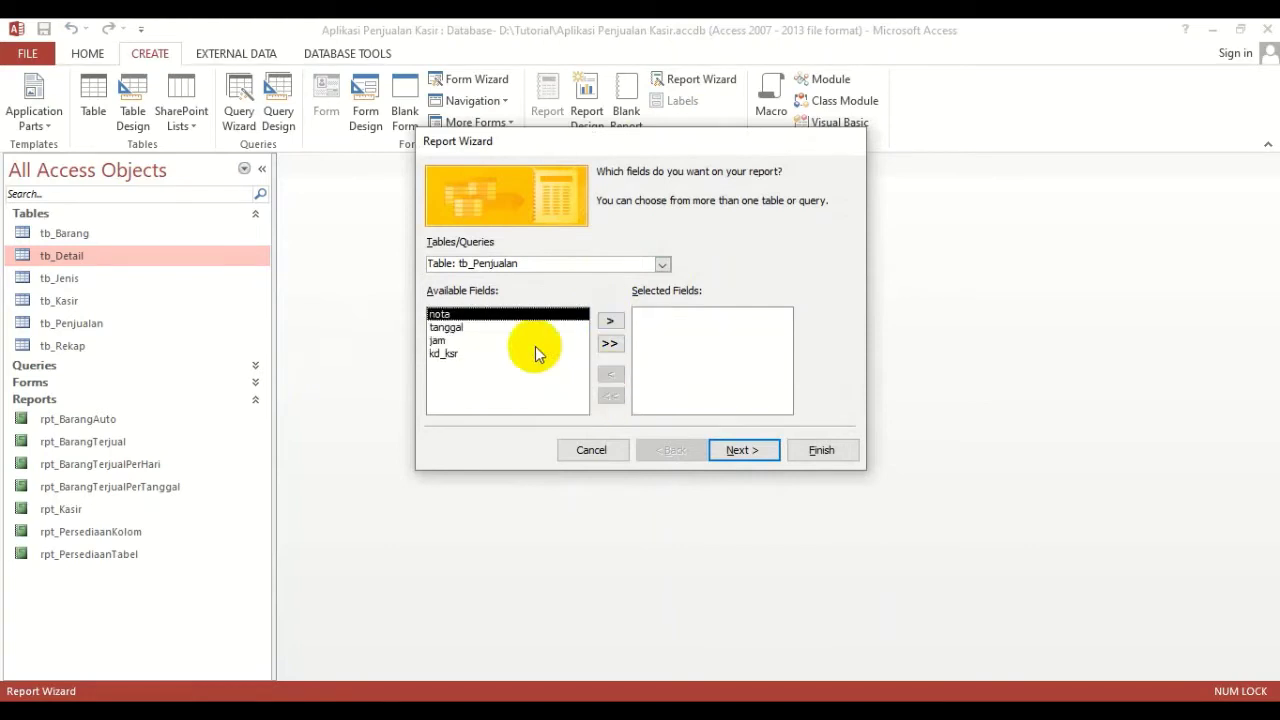
Add the nota field from tb_Penjualan to the report's selected fields
click(450, 328)
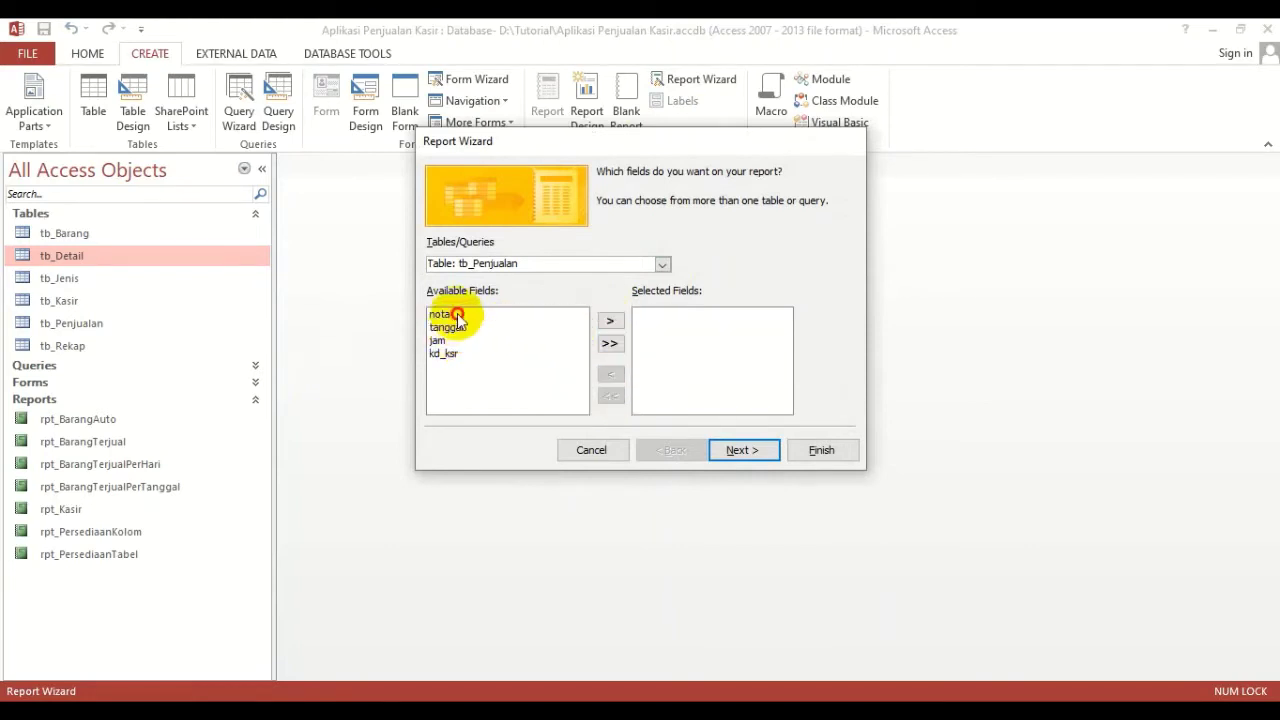
click(455, 314)
click(610, 321)
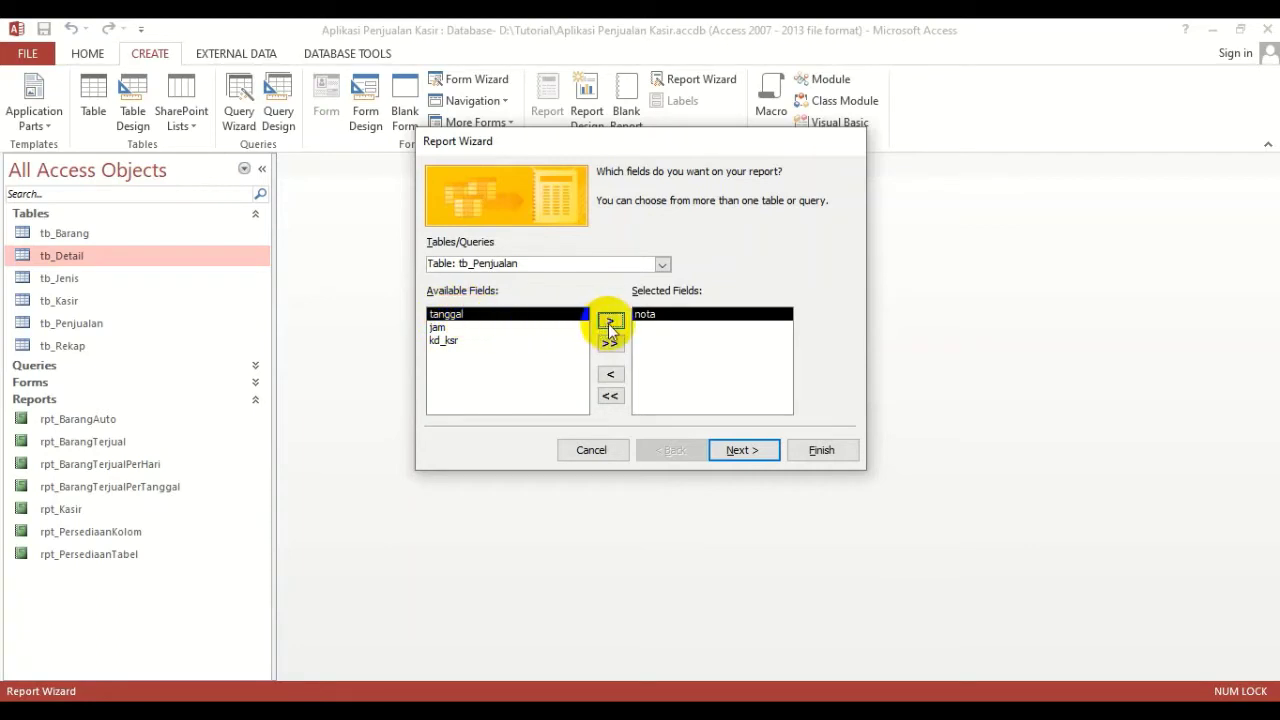
Add the tanggal field from tb_Penjualan and, following the Notepad list, the nama field from tb_Kasir to the report's selected fields
click(609, 321)
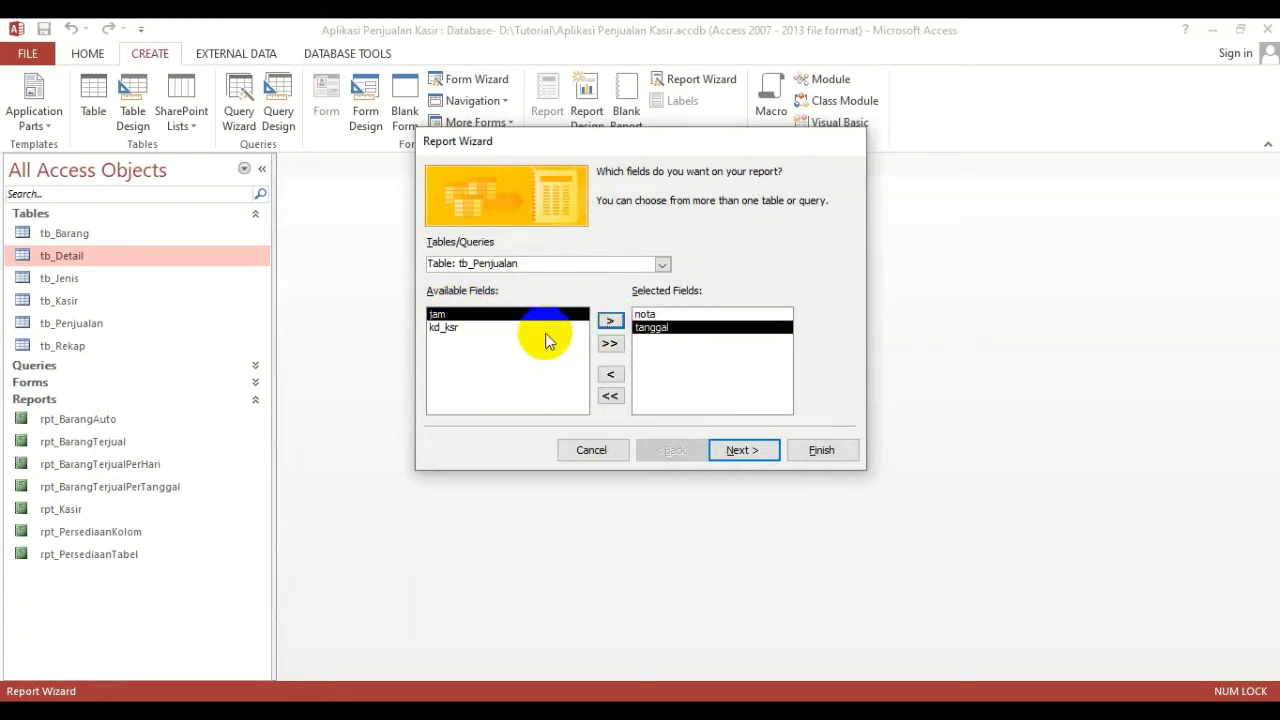
key(alt+Tab)
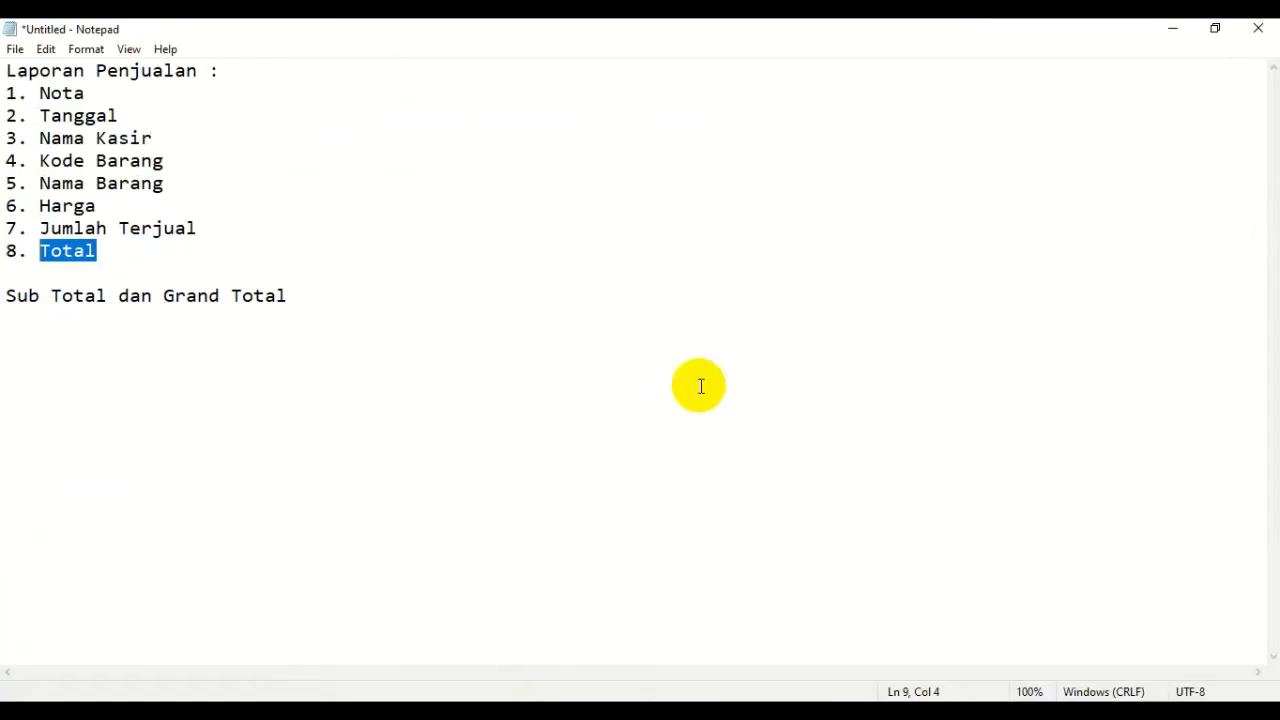
drag(40, 138, 141, 138)
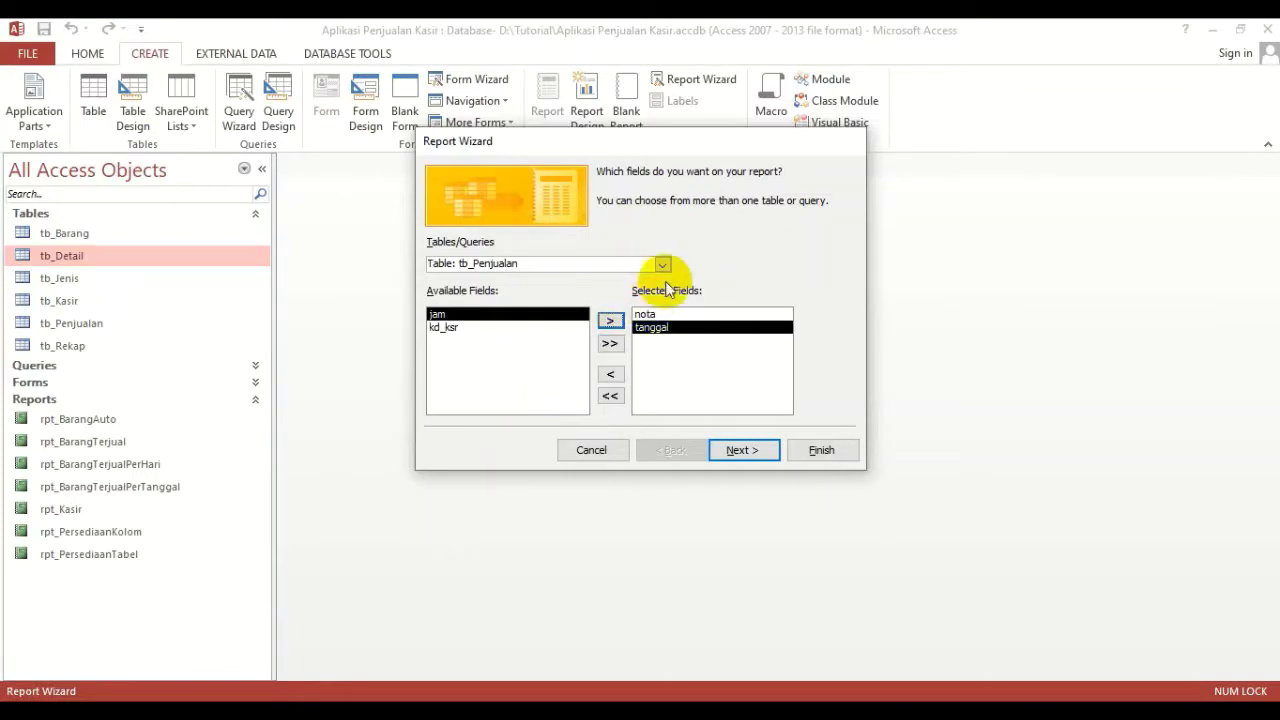
click(662, 264)
scroll(580, 268, up, 2)
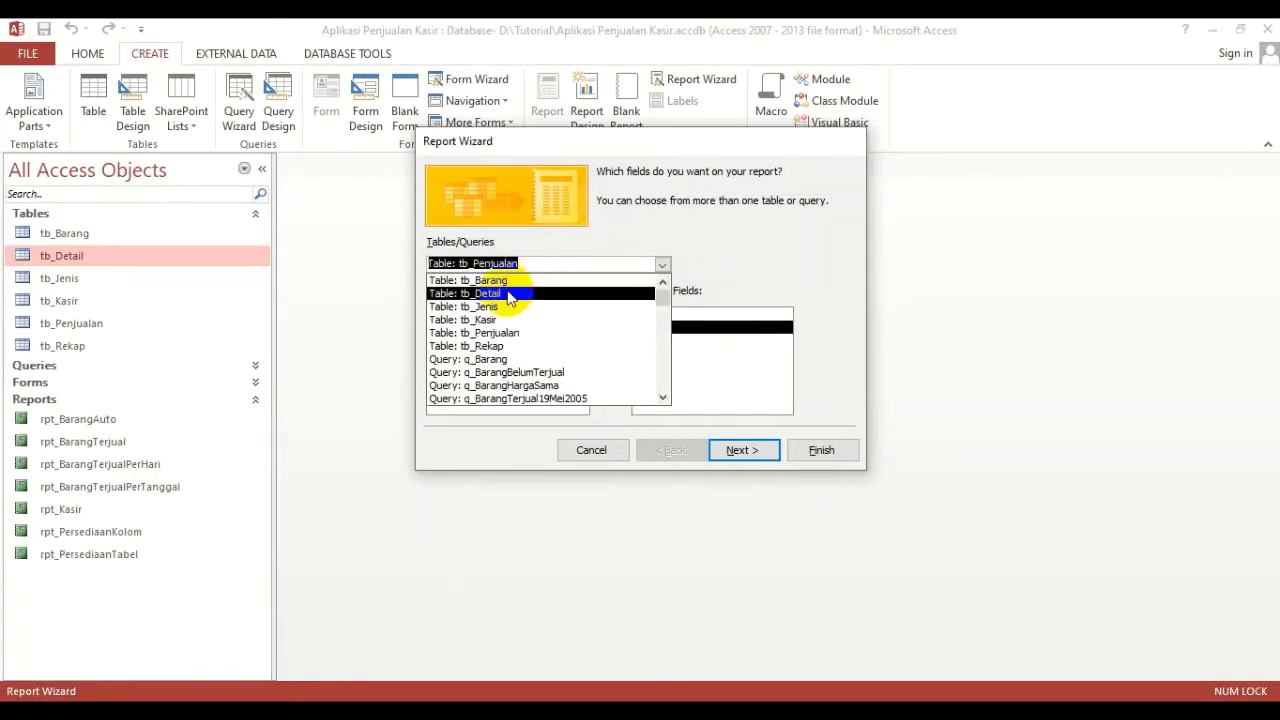
click(497, 320)
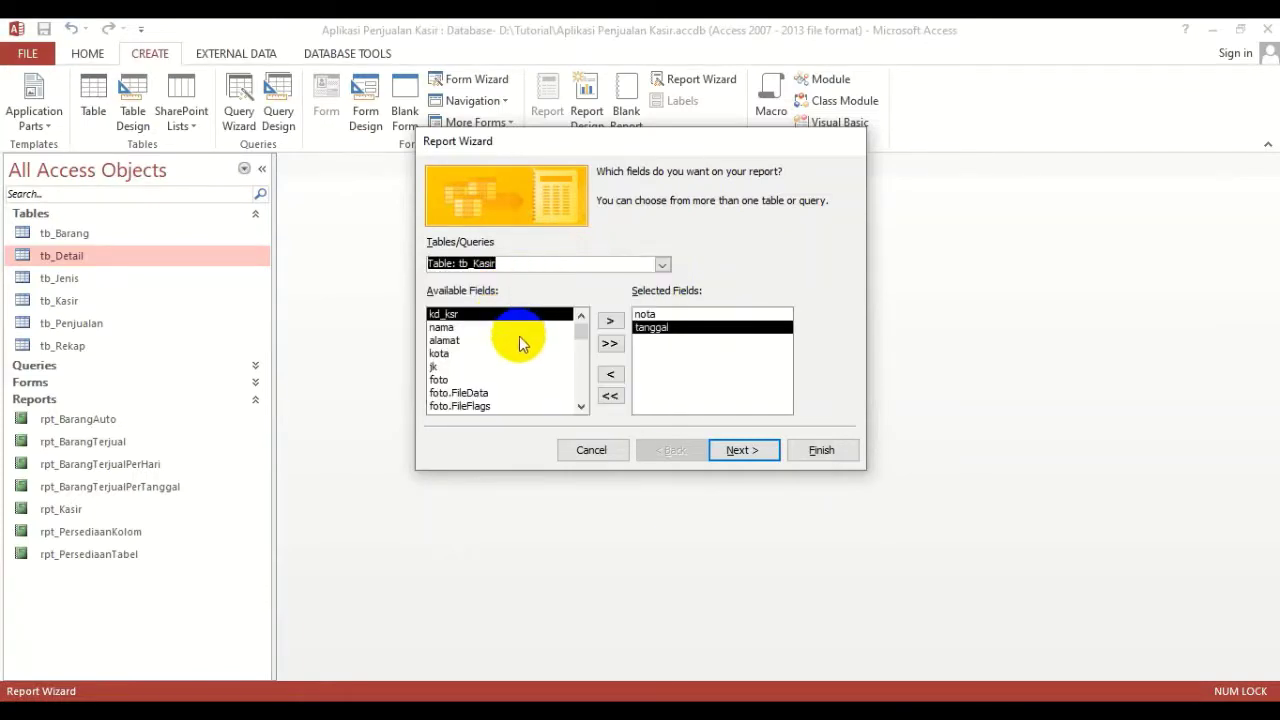
click(447, 329)
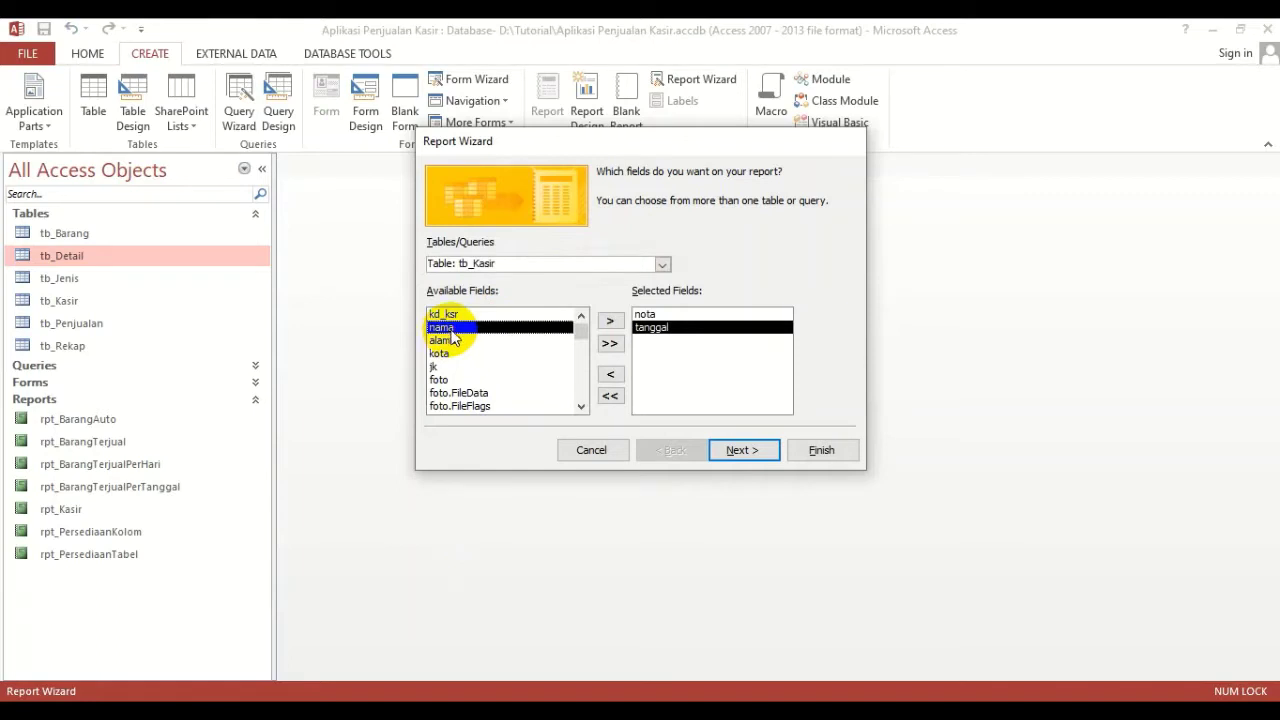
click(610, 321)
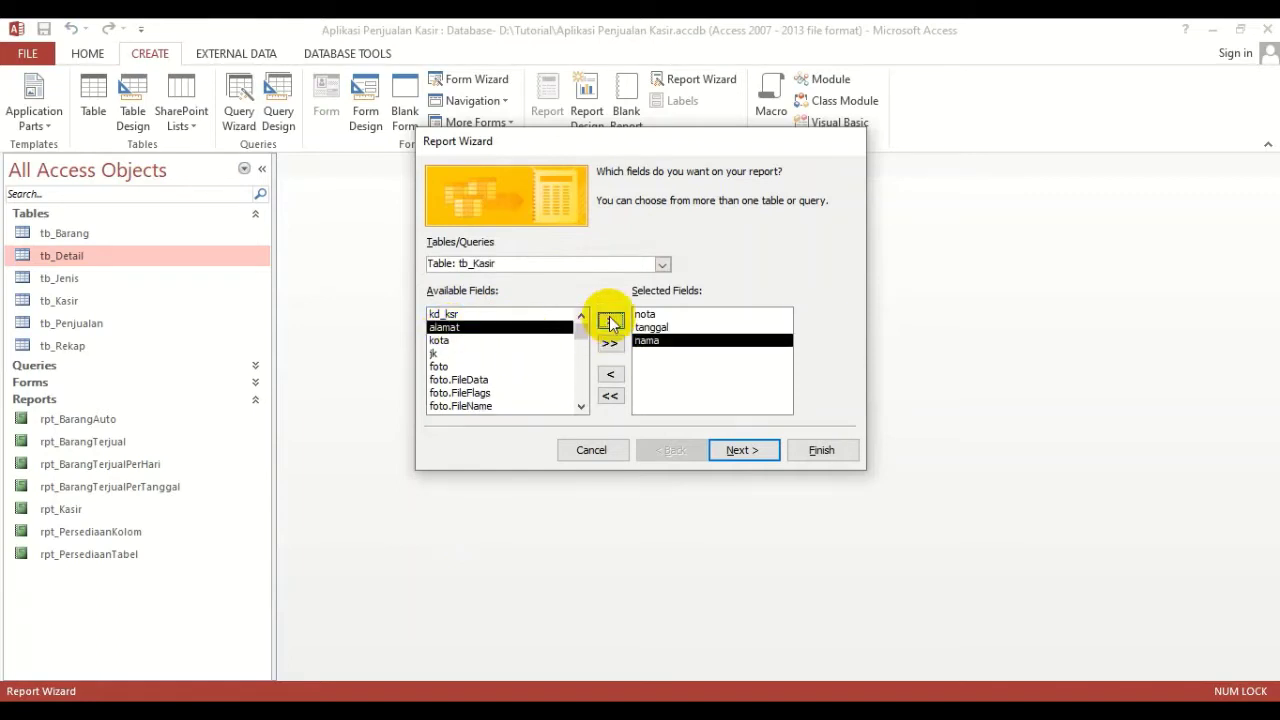
Check the Notepad list, return to Access and add kd_brg, nama_brg and harga_brg from tb_Barang to the report's selected fields
click(485, 712)
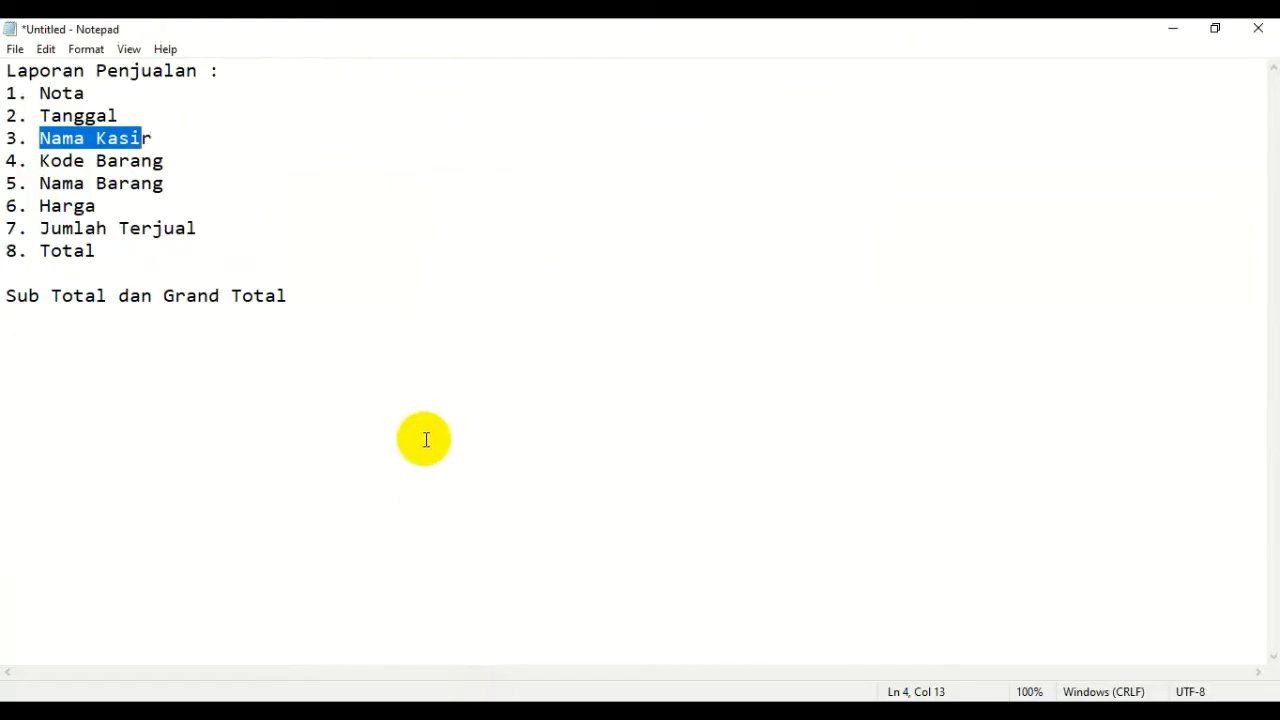
click(385, 712)
click(663, 264)
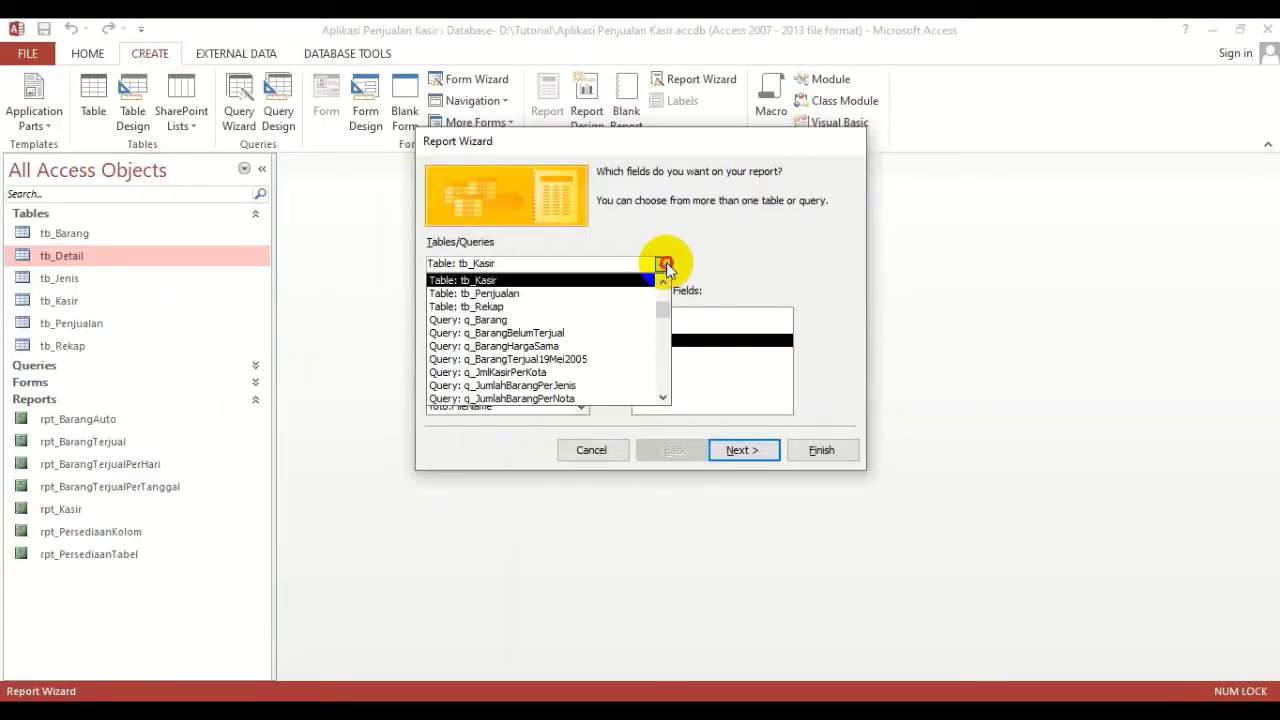
scroll(503, 300, up, 2)
click(503, 287)
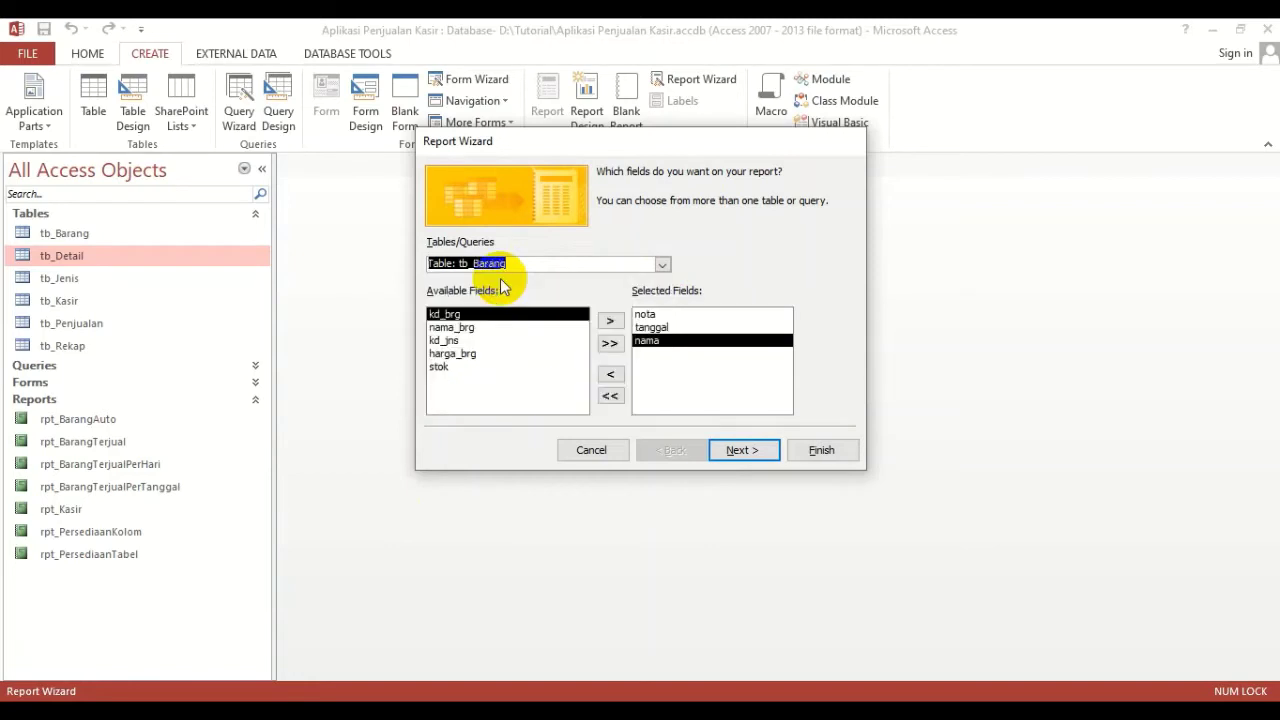
click(610, 321)
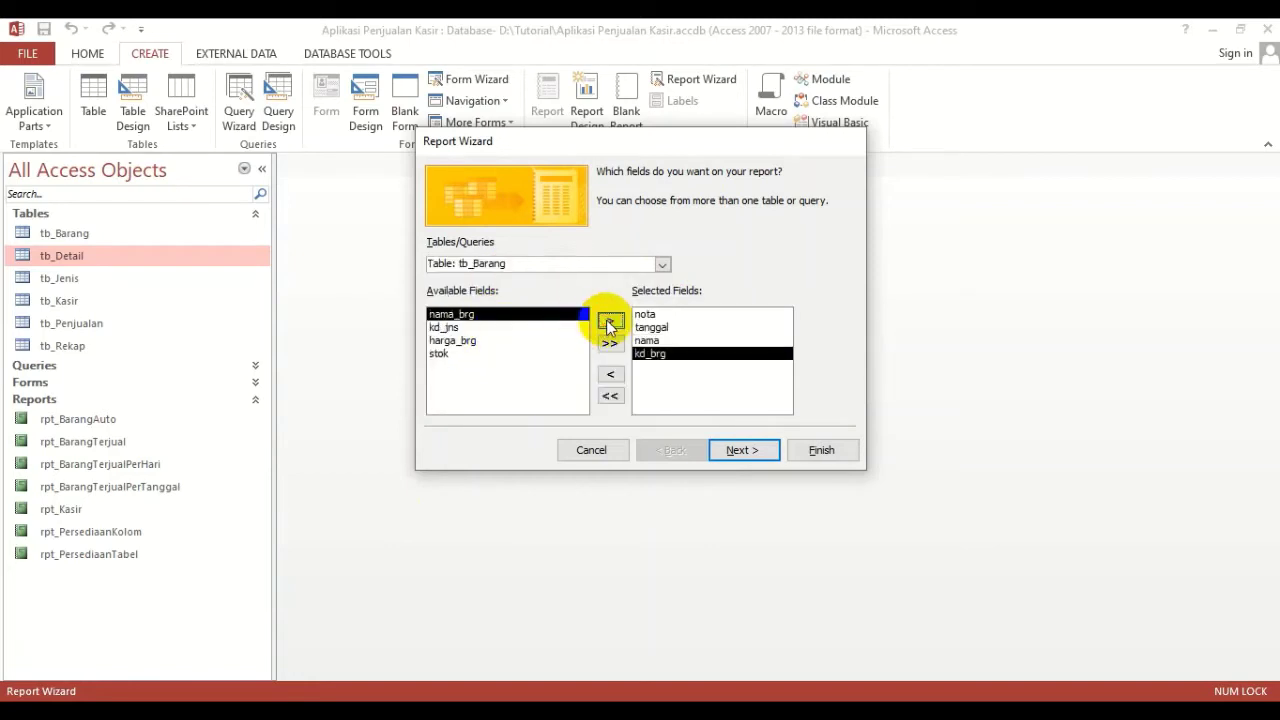
click(610, 321)
click(472, 329)
click(610, 321)
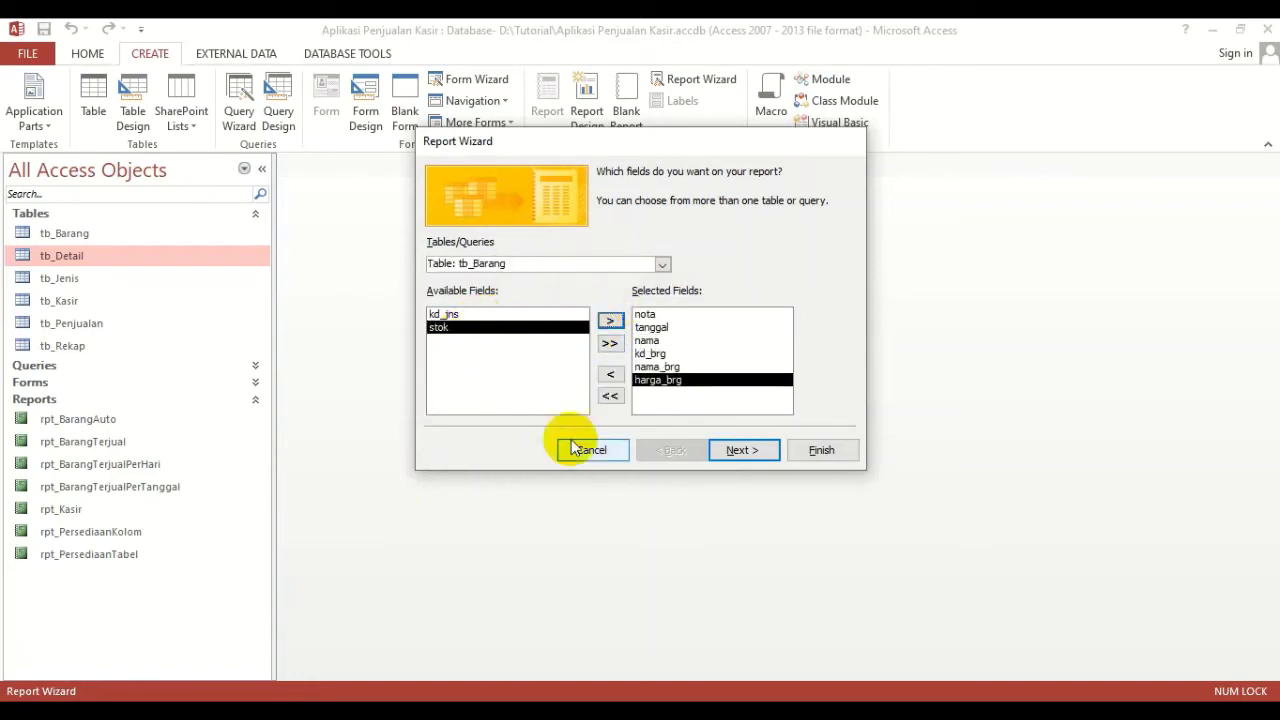
Look up Jumlah Terjual in the Notepad list and add the jumlah field from tb_Detail to the report's selected fields in Access
click(500, 710)
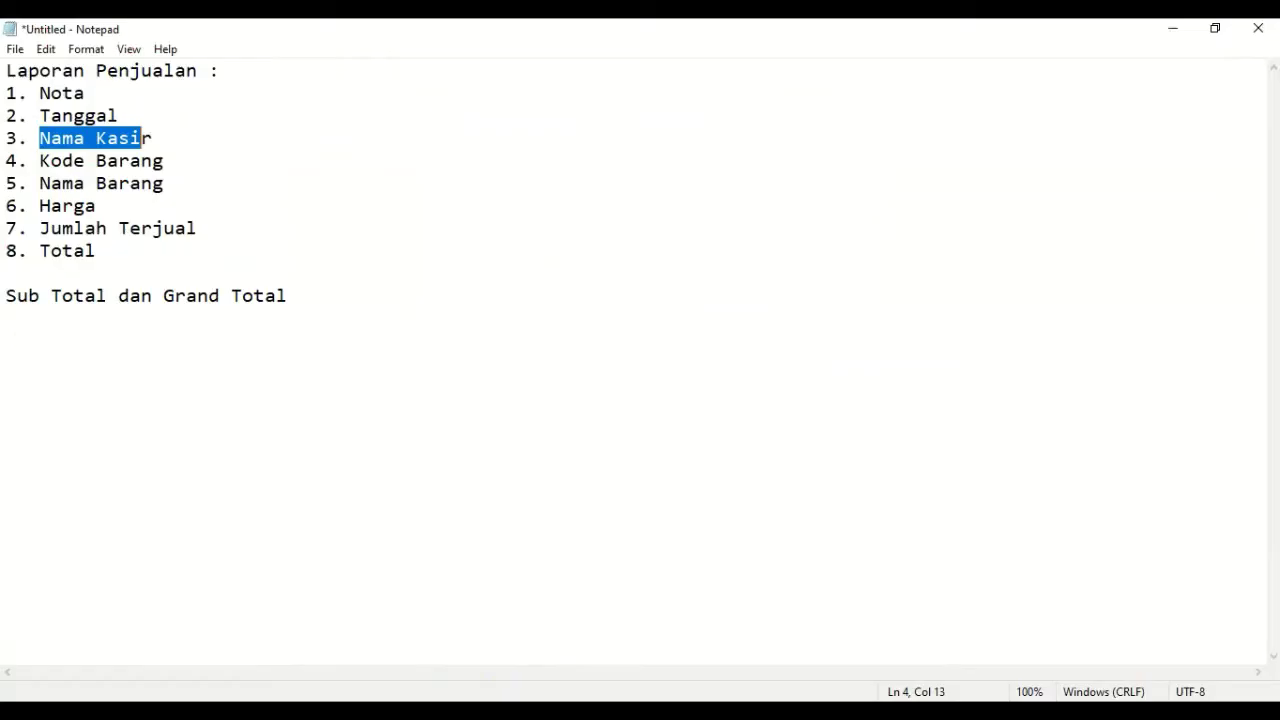
drag(43, 220, 176, 229)
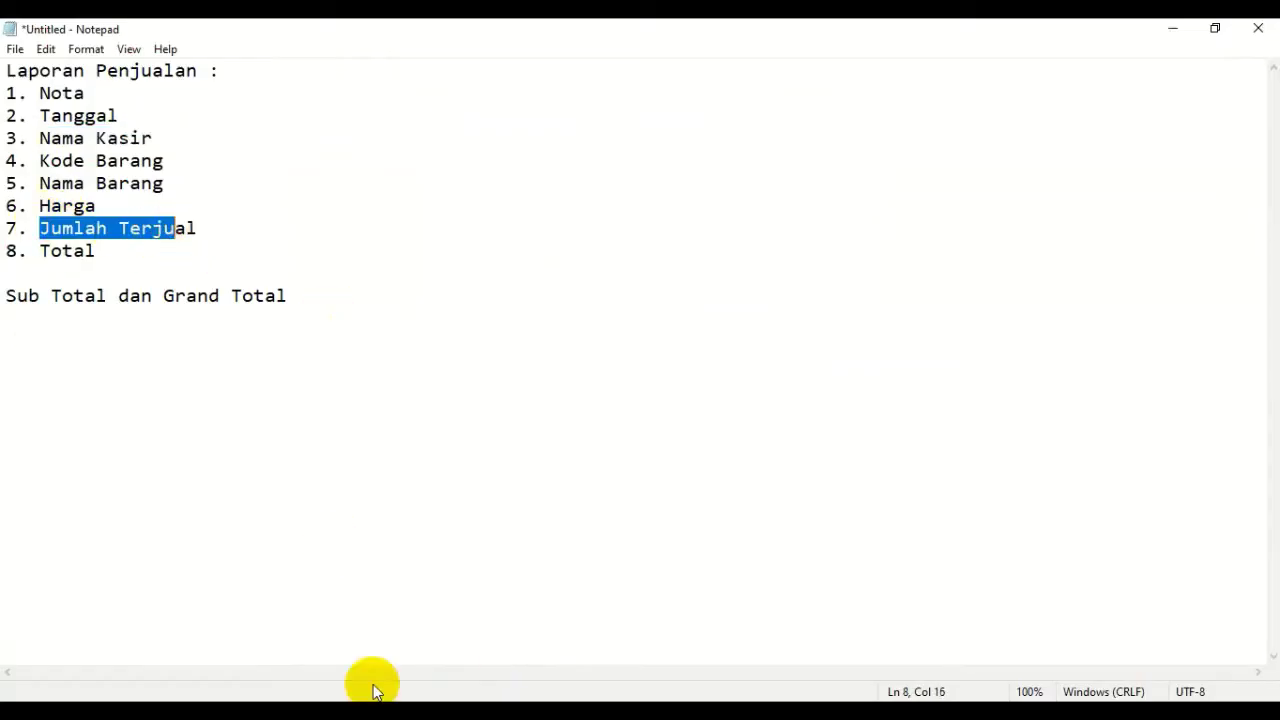
click(390, 710)
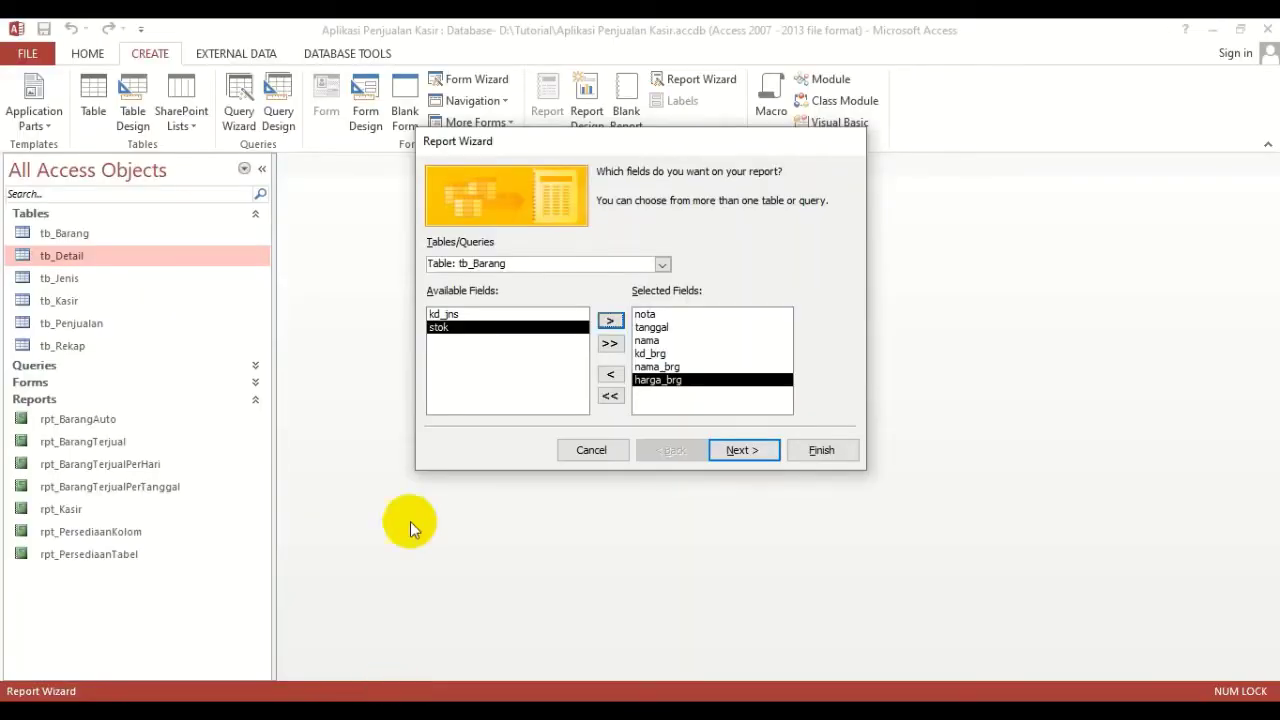
click(662, 264)
click(490, 289)
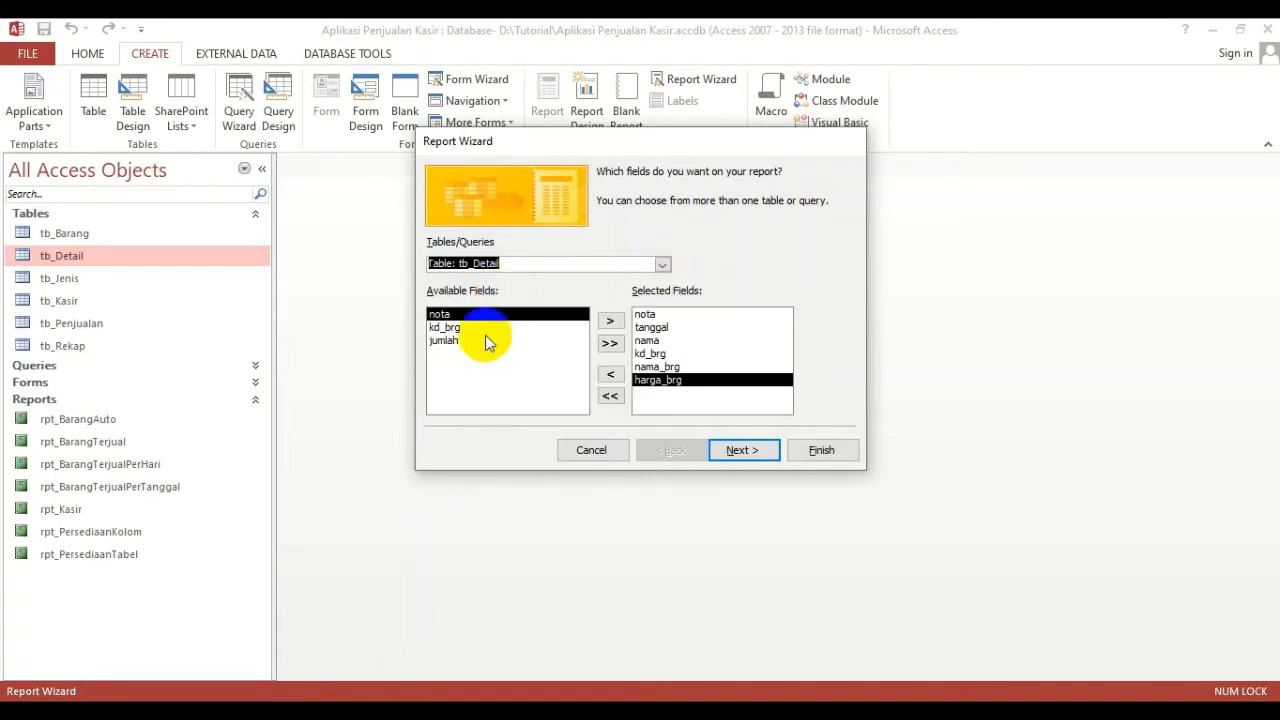
click(452, 340)
click(609, 321)
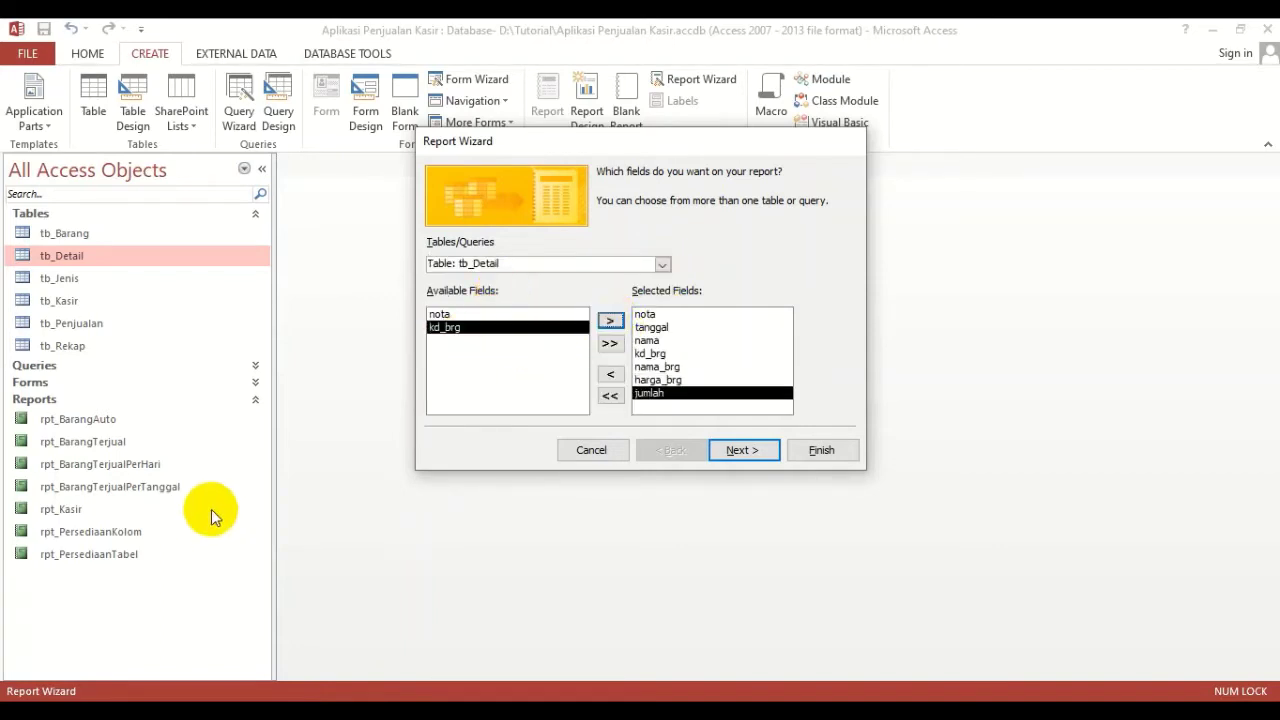
Switch to Notepad and review the Total, Sub Total and Grand Total entries of the report plan
click(584, 694)
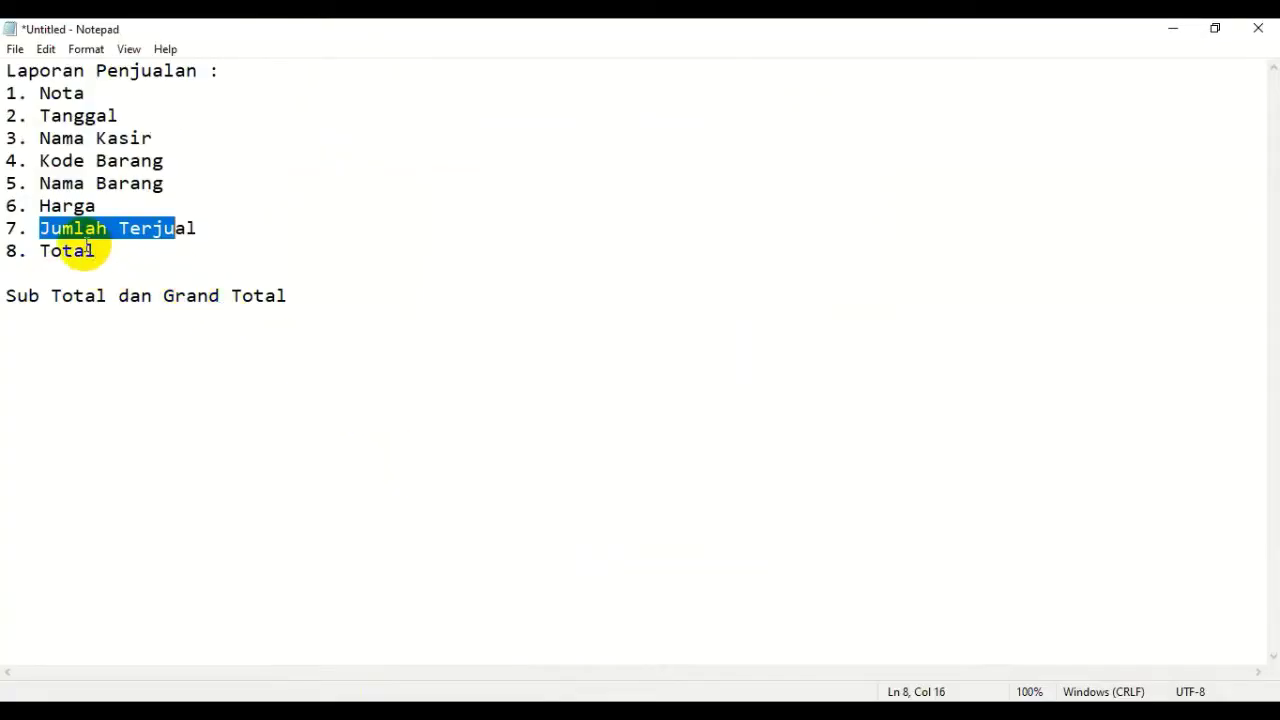
double_click(65, 251)
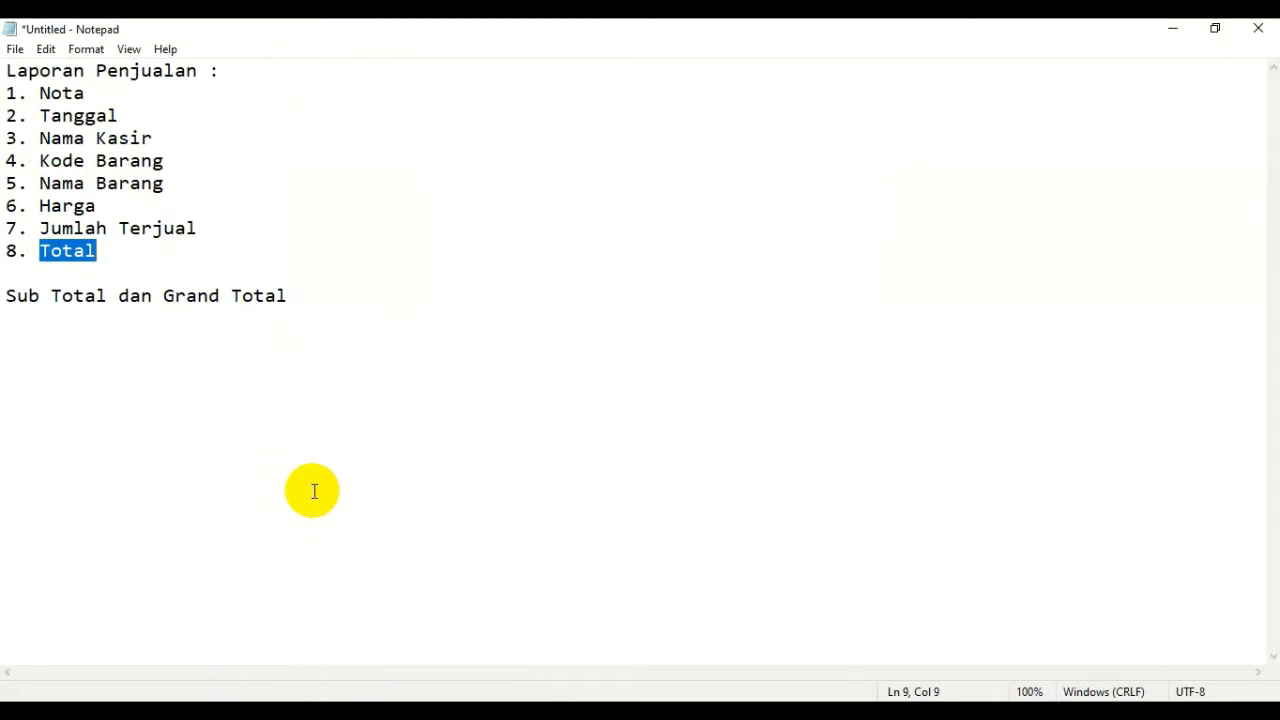
click(409, 354)
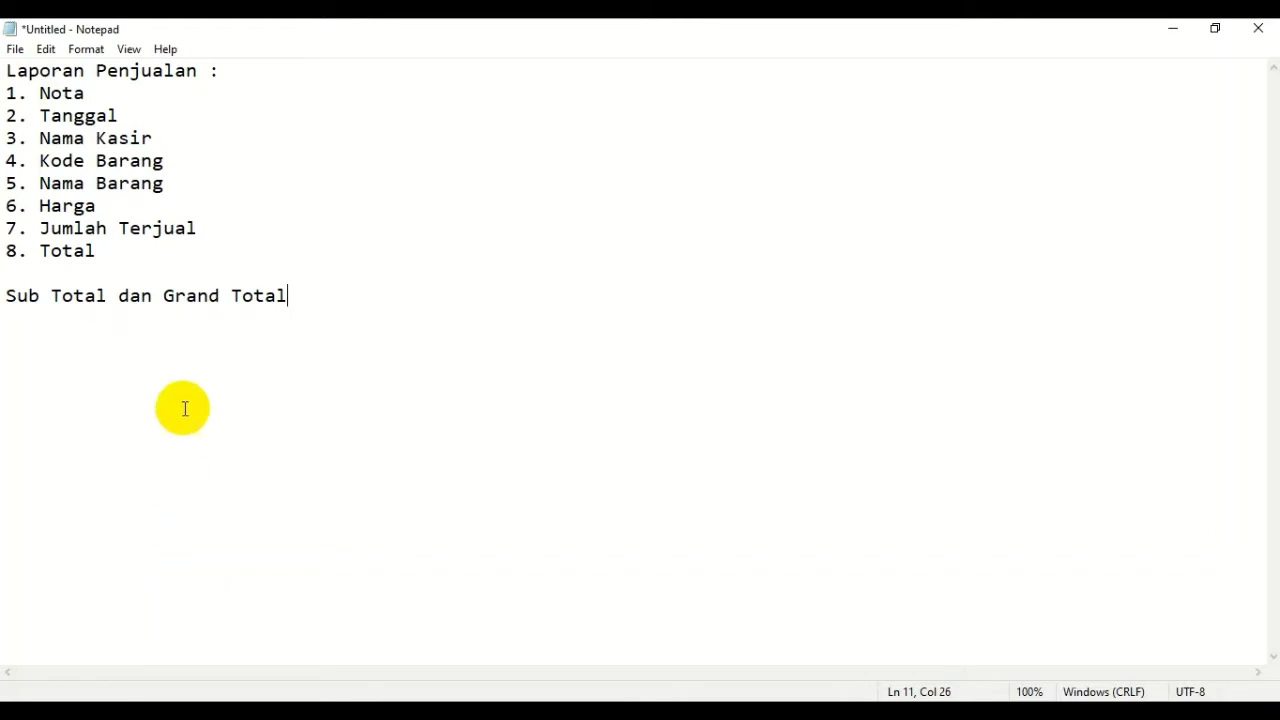
drag(190, 406, 170, 415)
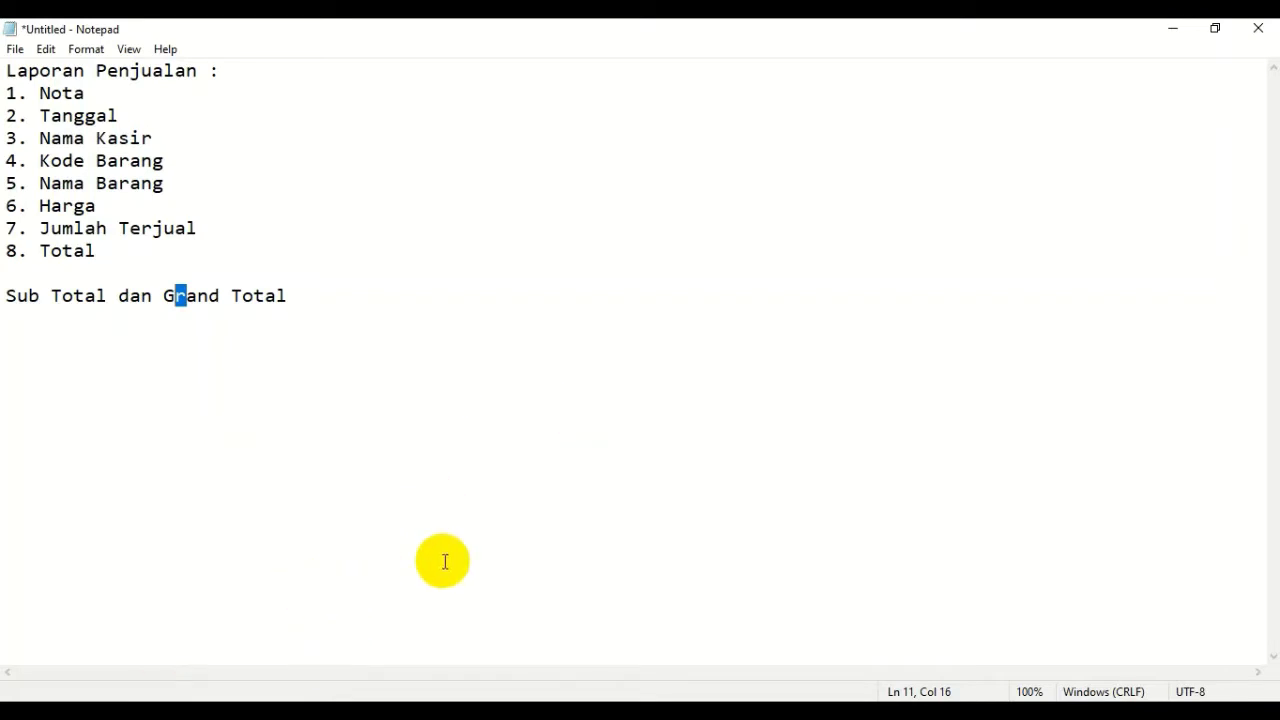
Return to Access, compare the wizard's data views by table, and continue with the data viewed by tb_Penjualan
key(alt+Tab)
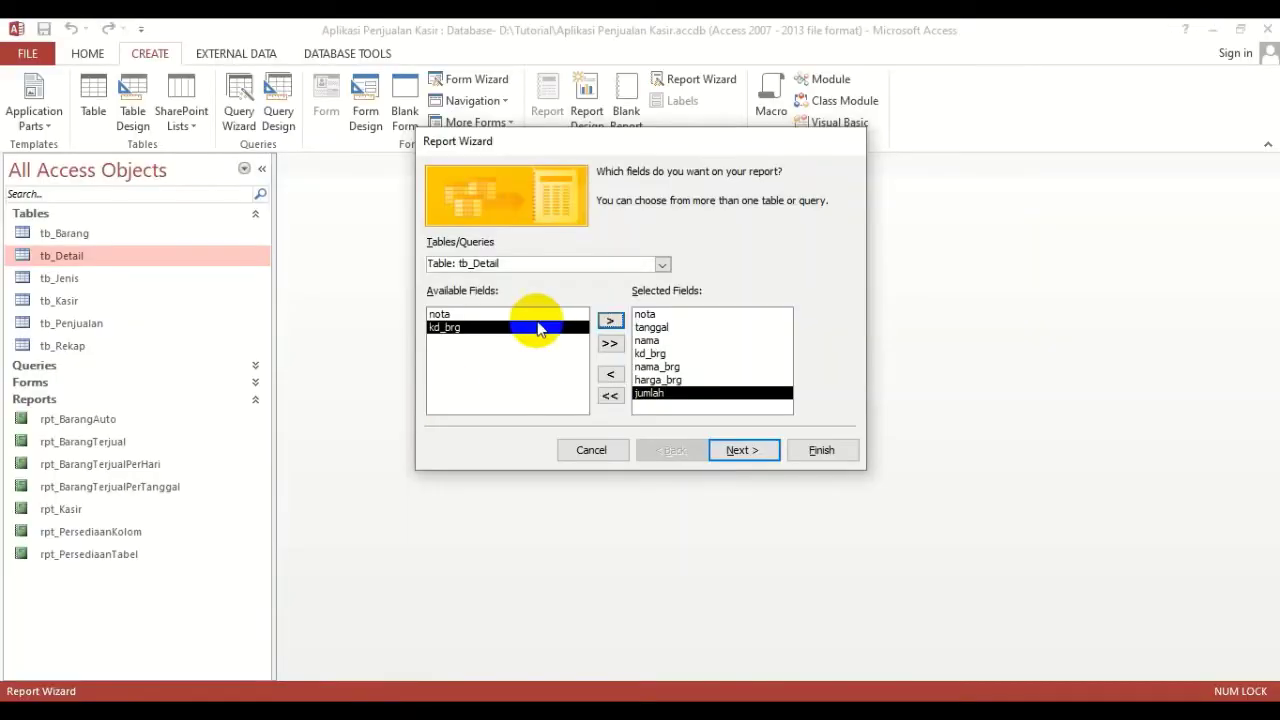
click(743, 450)
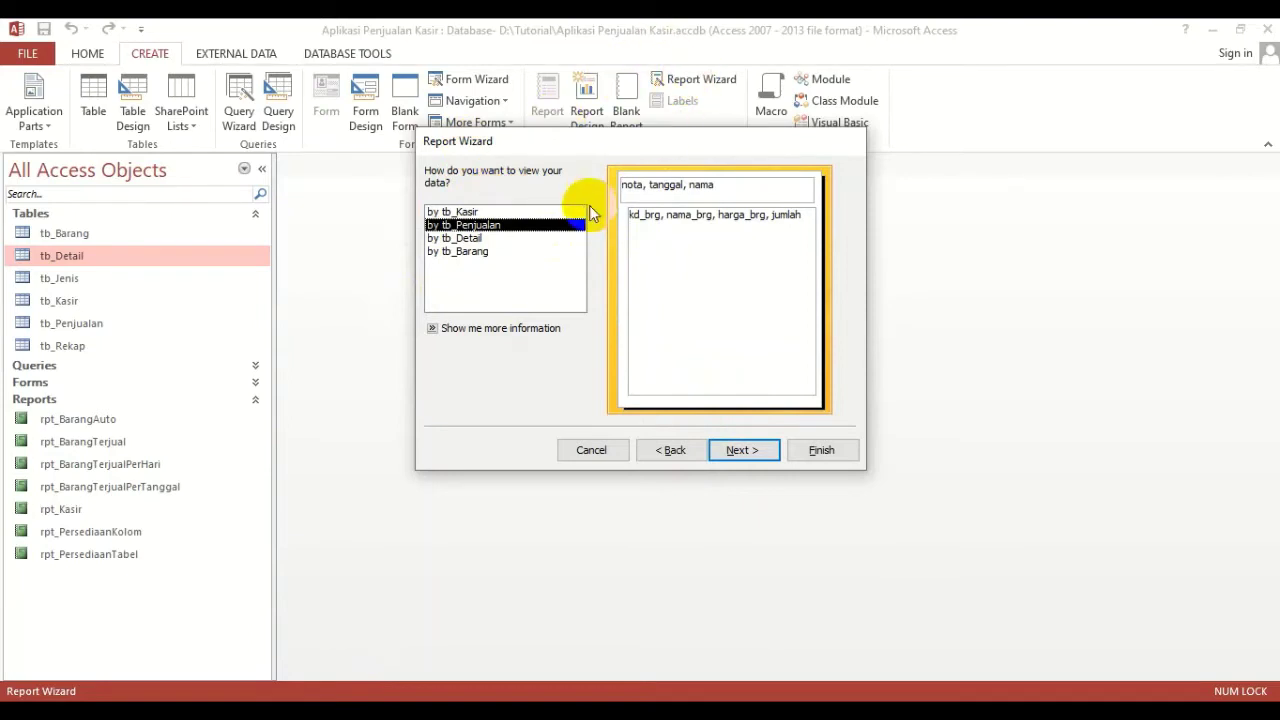
click(468, 212)
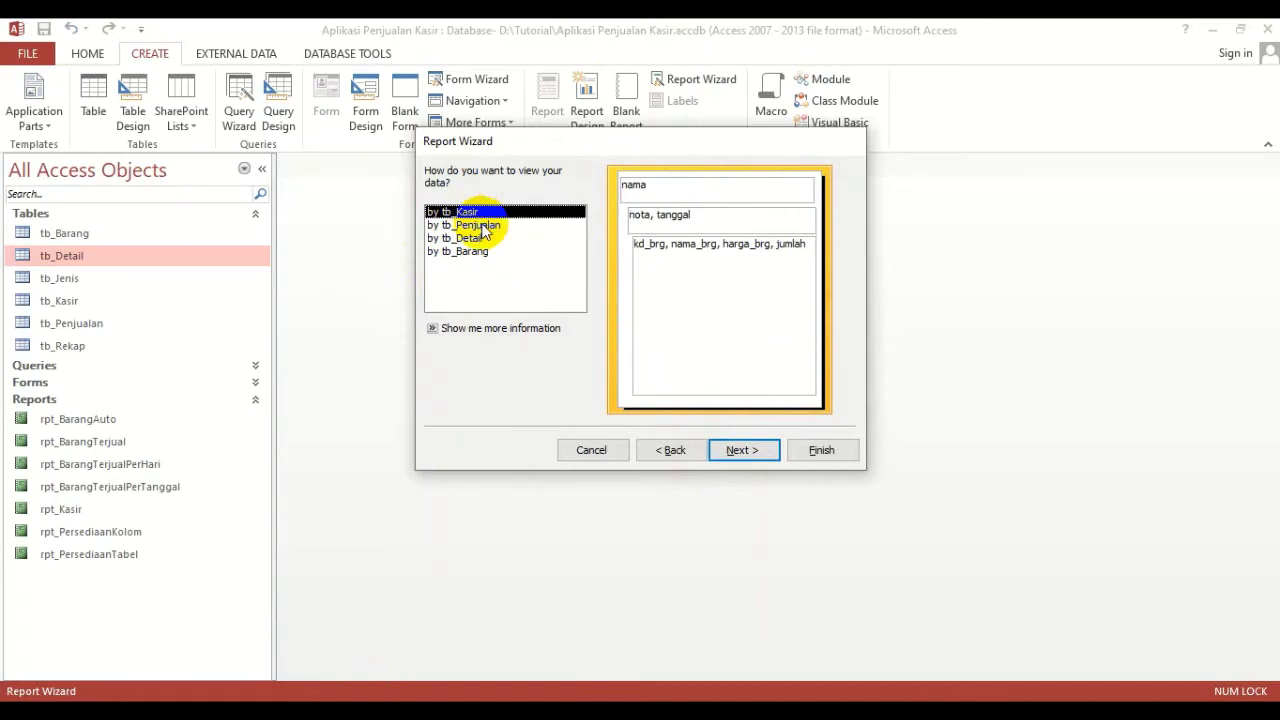
click(483, 227)
click(486, 251)
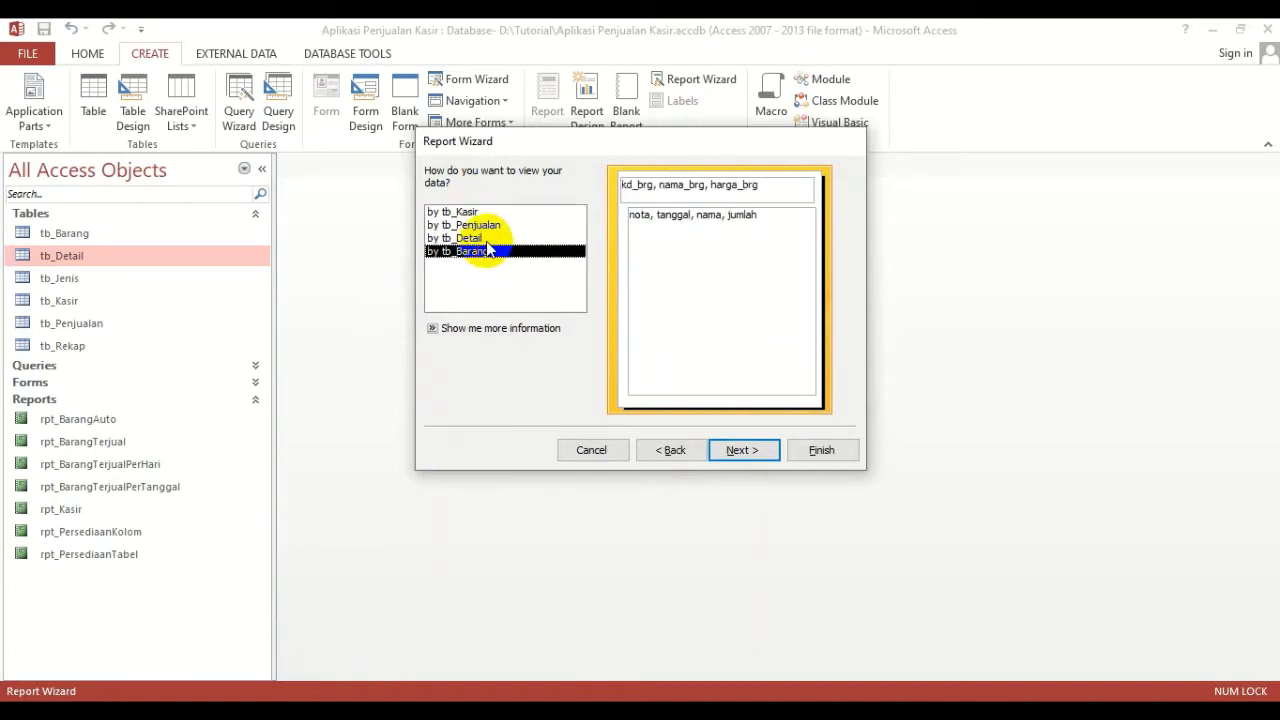
click(475, 238)
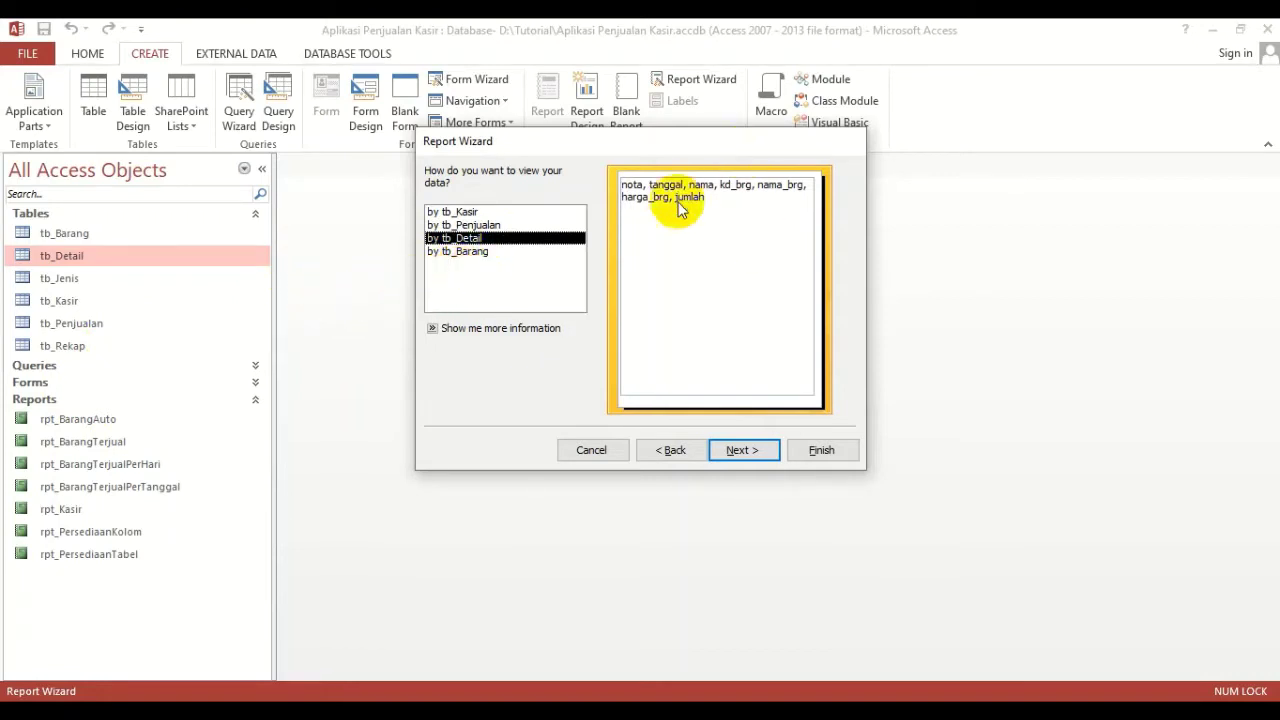
click(484, 228)
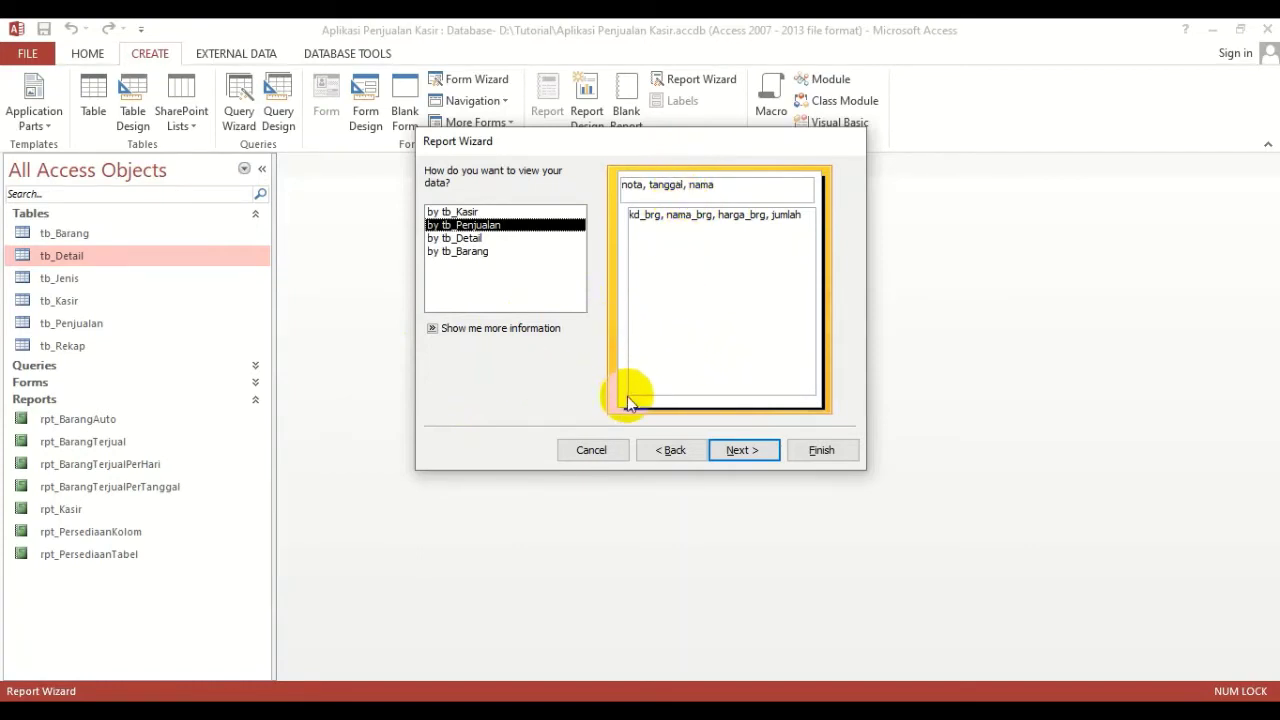
click(745, 450)
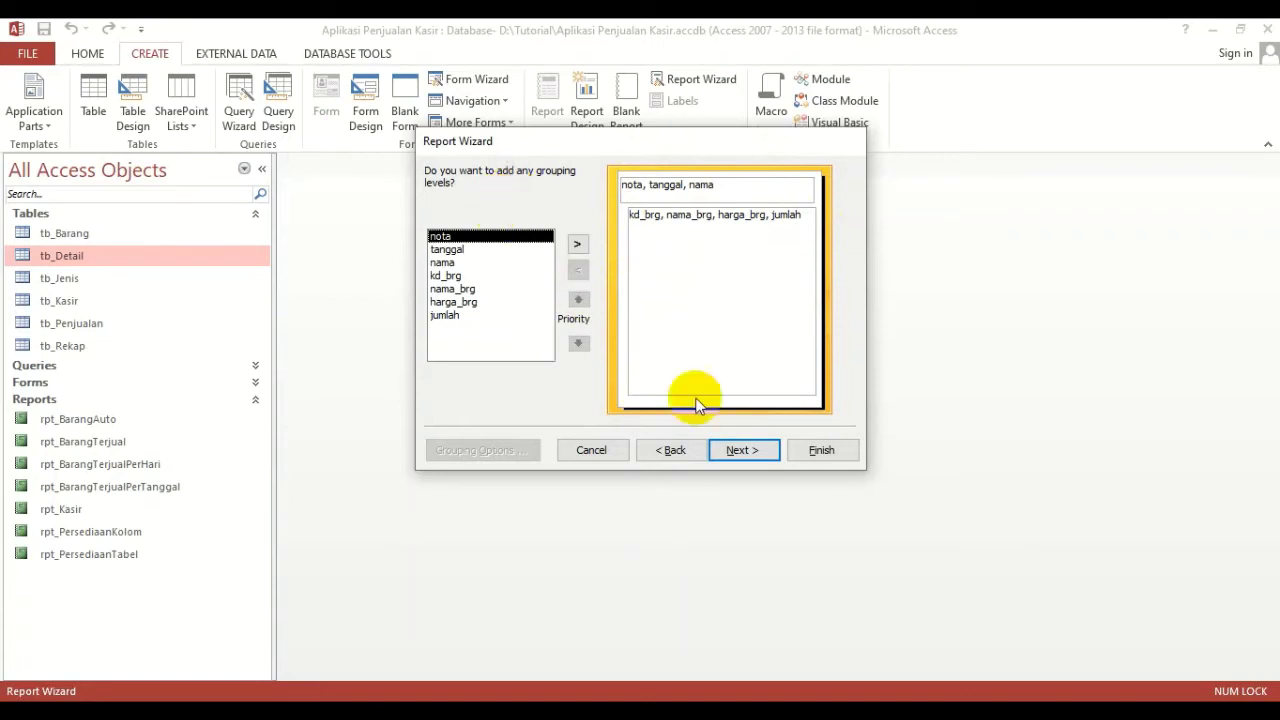
Continue without extra grouping levels and open the field choices for the first sort level of the detail records
click(750, 452)
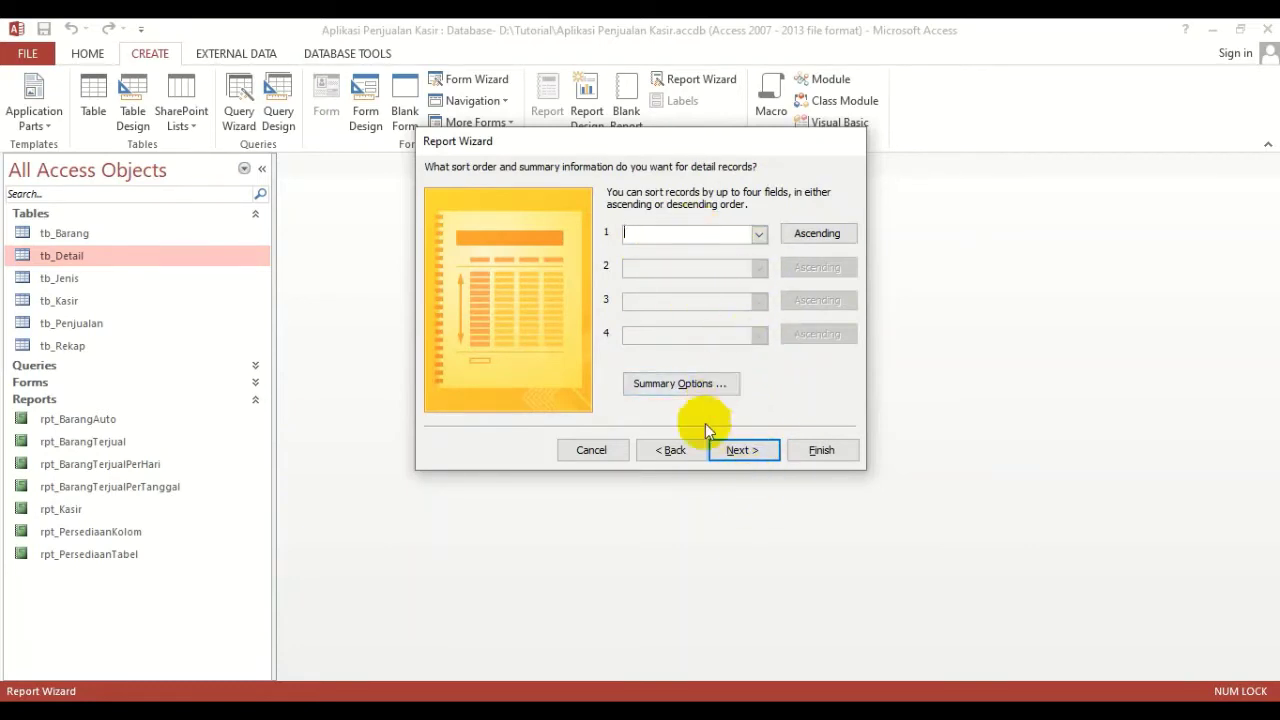
click(669, 451)
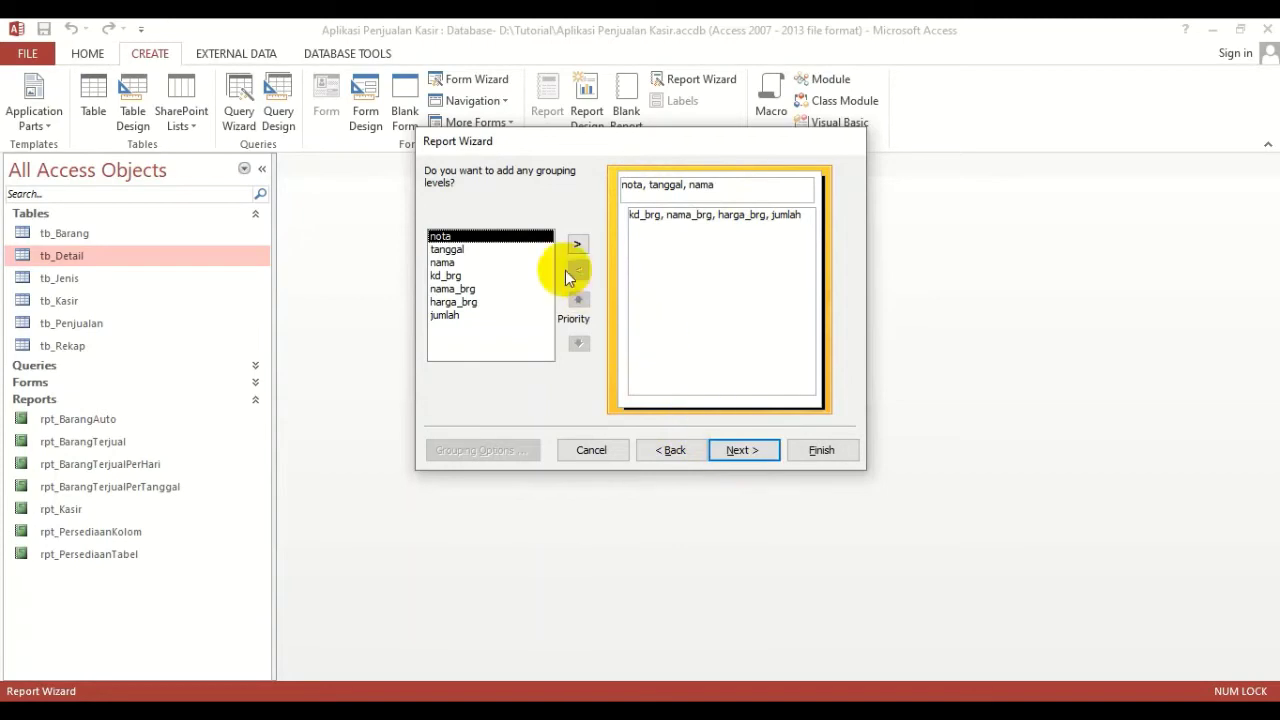
click(738, 451)
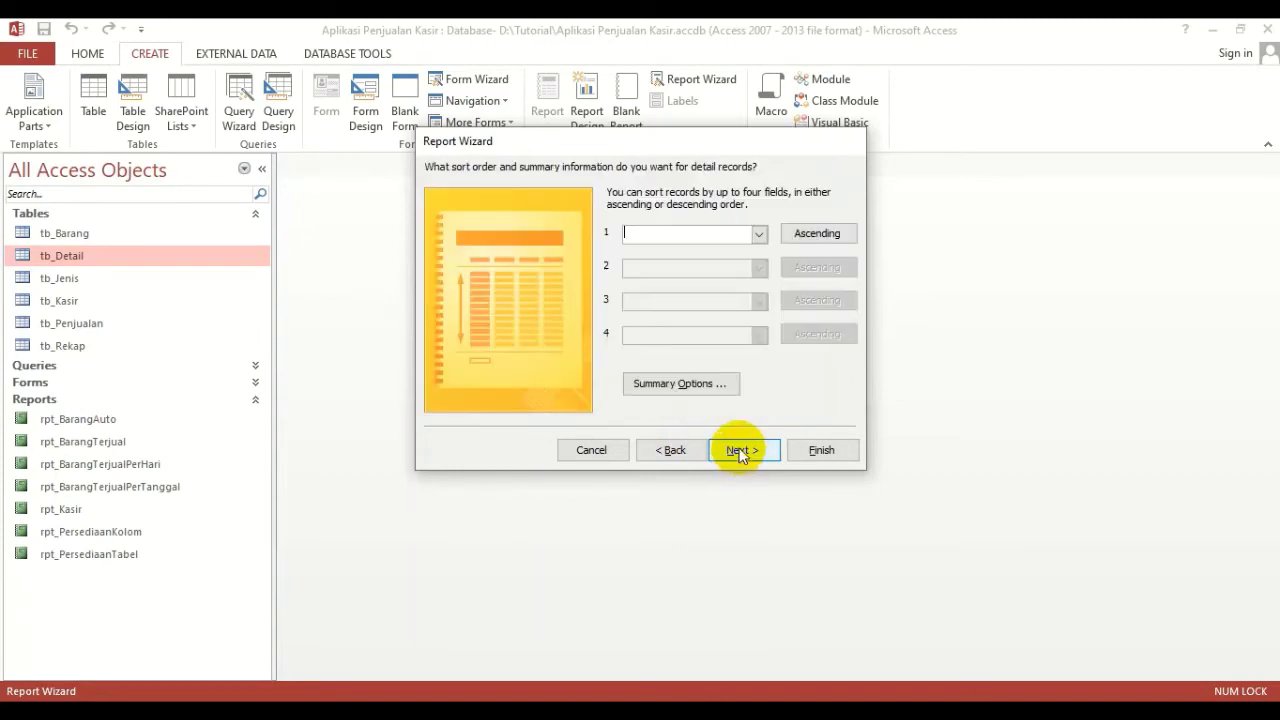
click(758, 236)
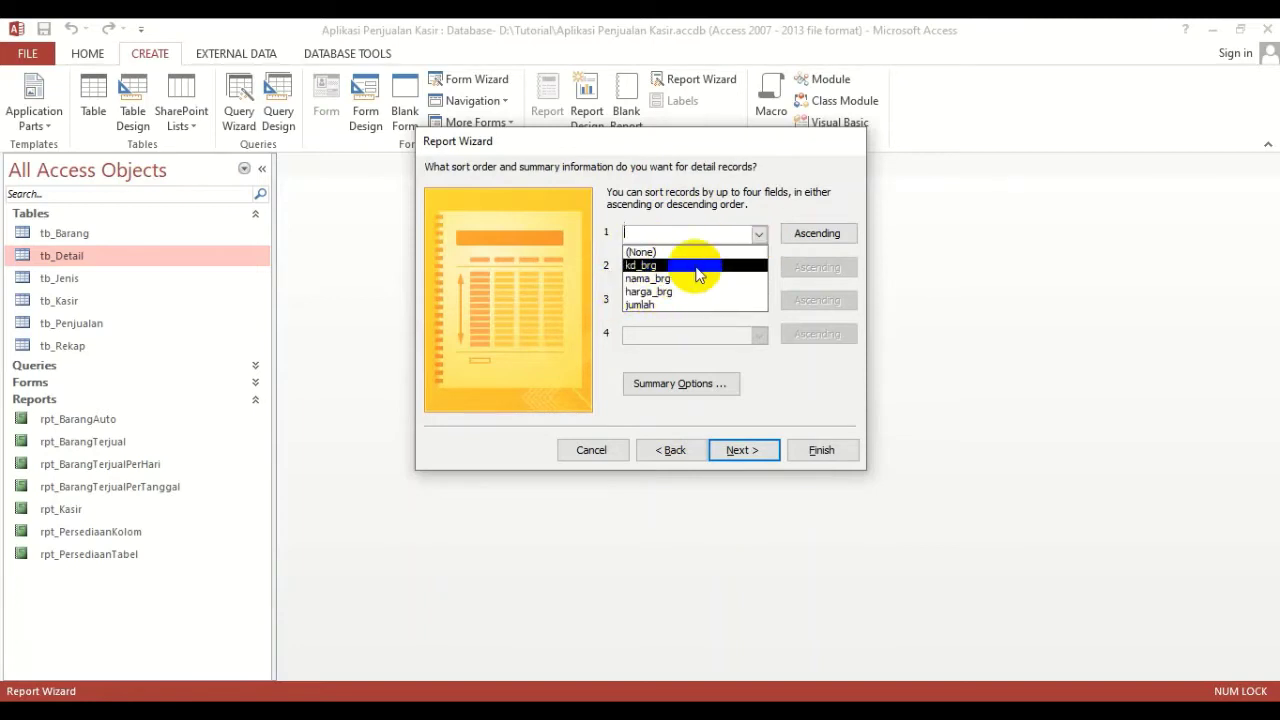
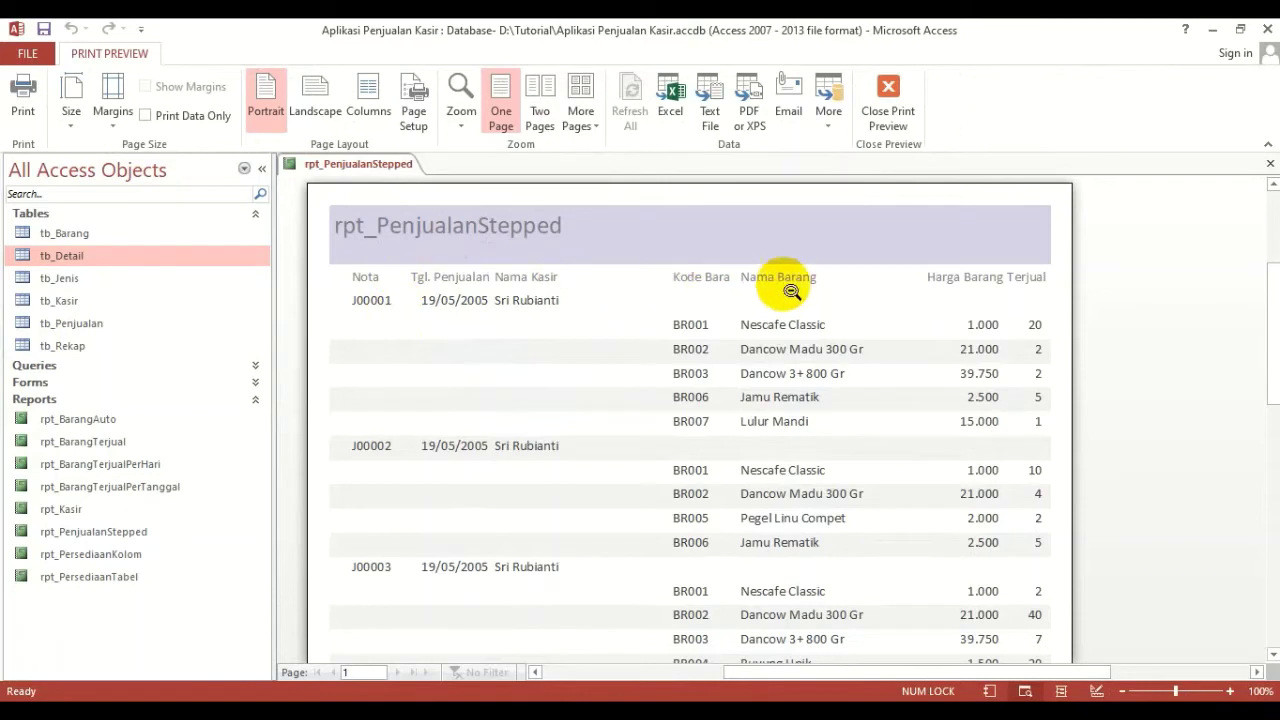
Close the print preview of rpt_PenjualanStepped and close the report
click(882, 100)
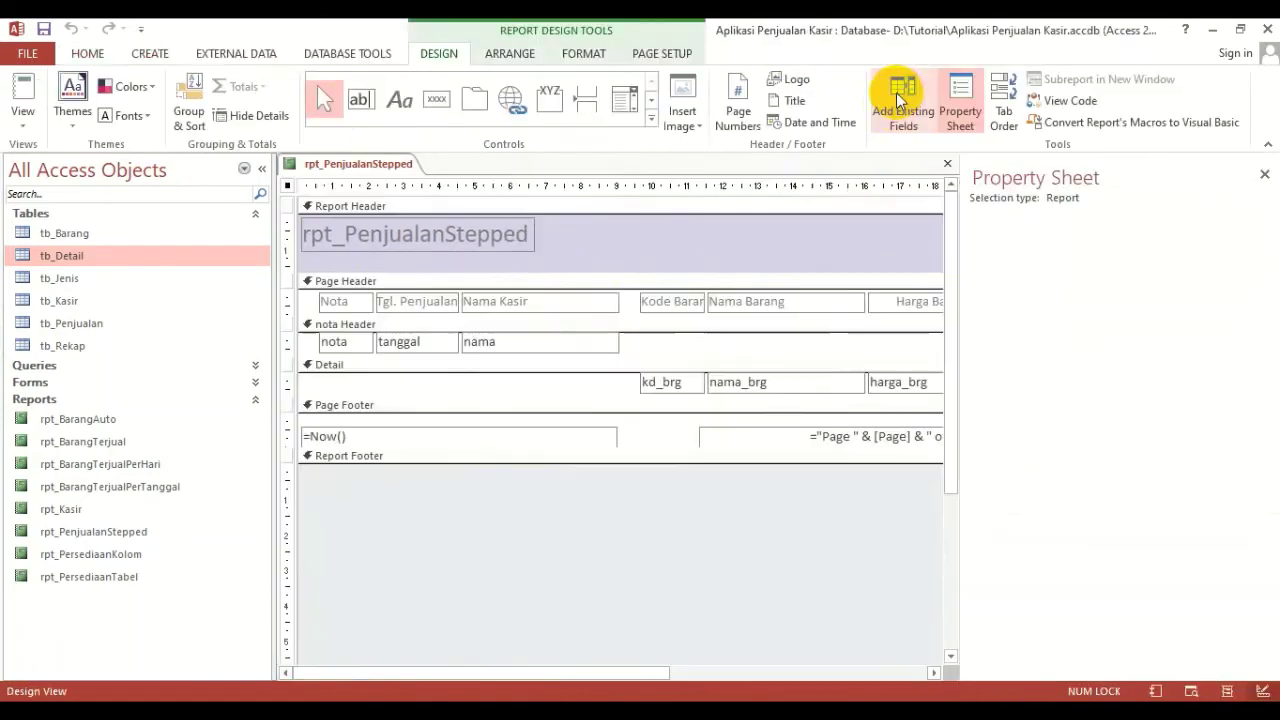
click(948, 163)
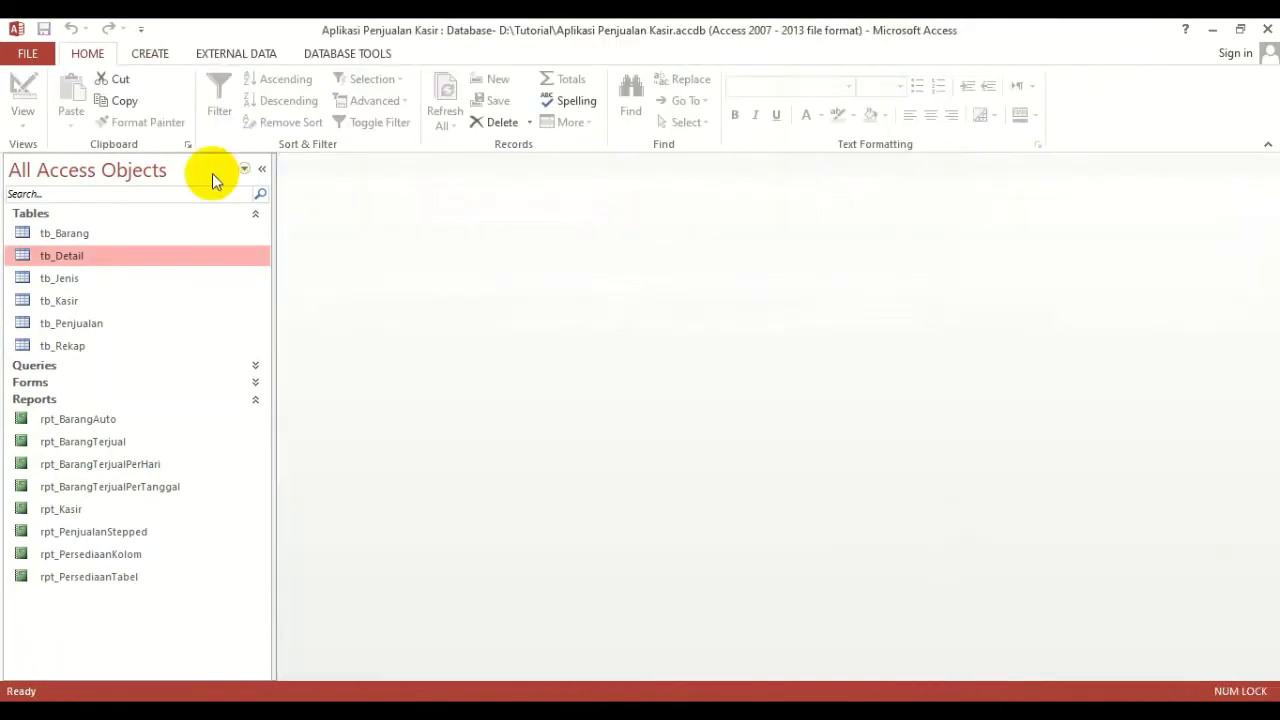
Start a new report with the Report Wizard and add the nota and tanggal fields from tb_Penjualan
click(149, 53)
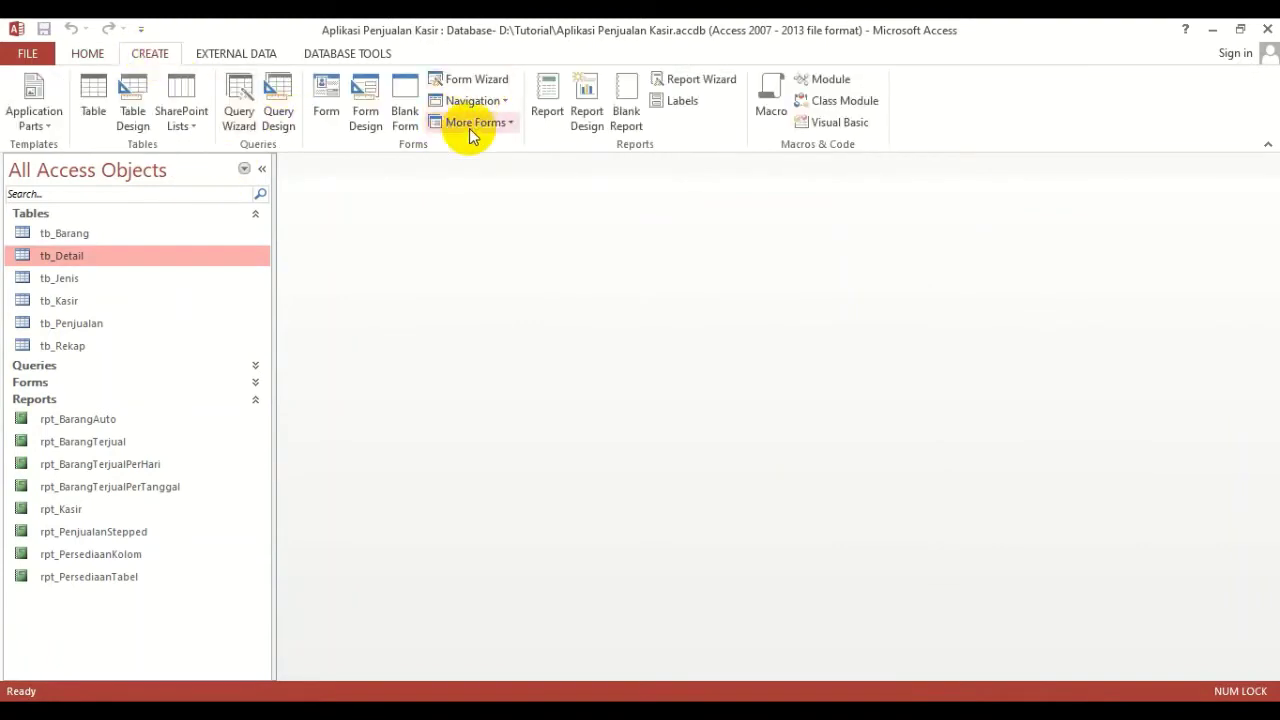
click(652, 81)
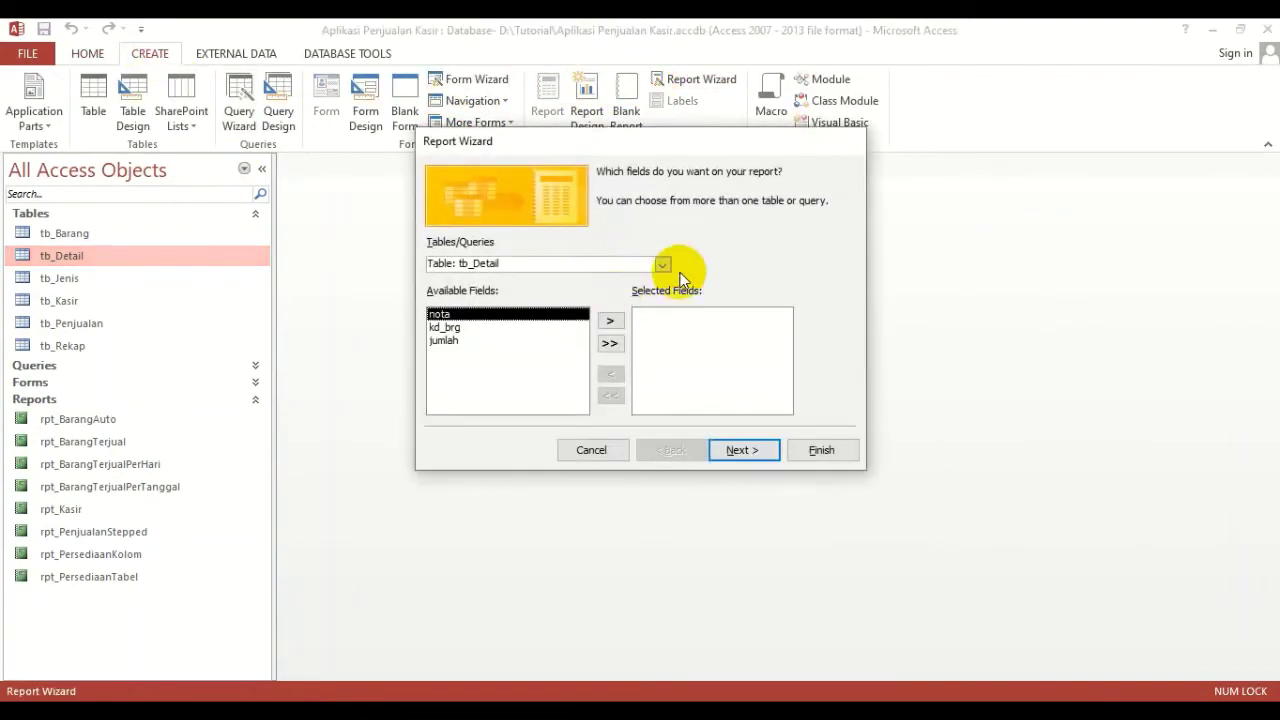
click(663, 264)
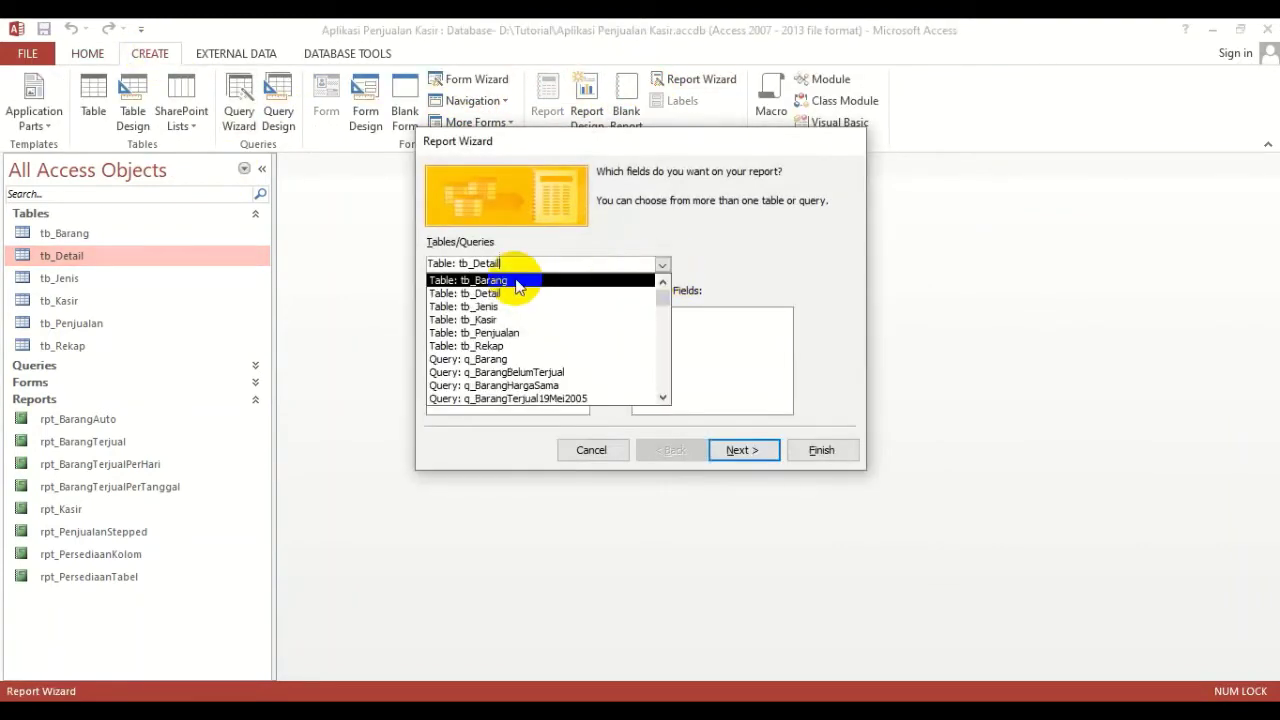
click(468, 332)
click(609, 320)
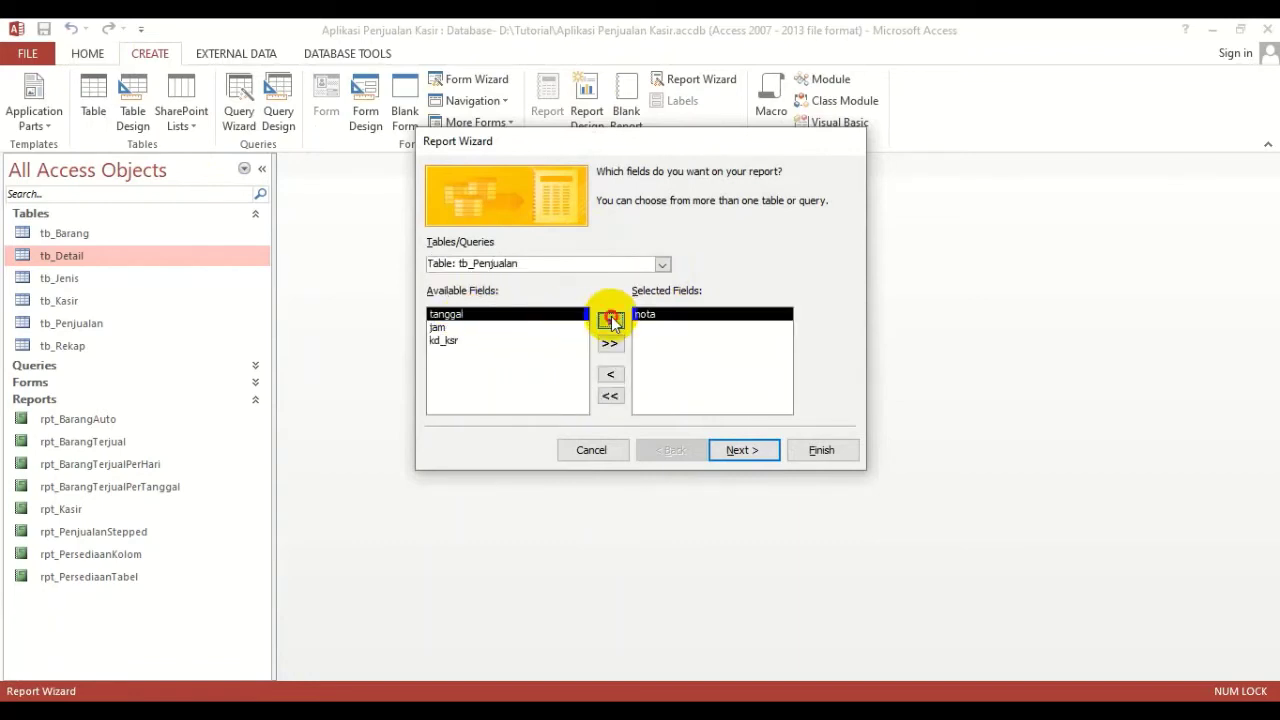
click(609, 320)
Add the nama field from tb_Kasir to the report's selected fields
click(662, 264)
scroll(648, 296, up, 2)
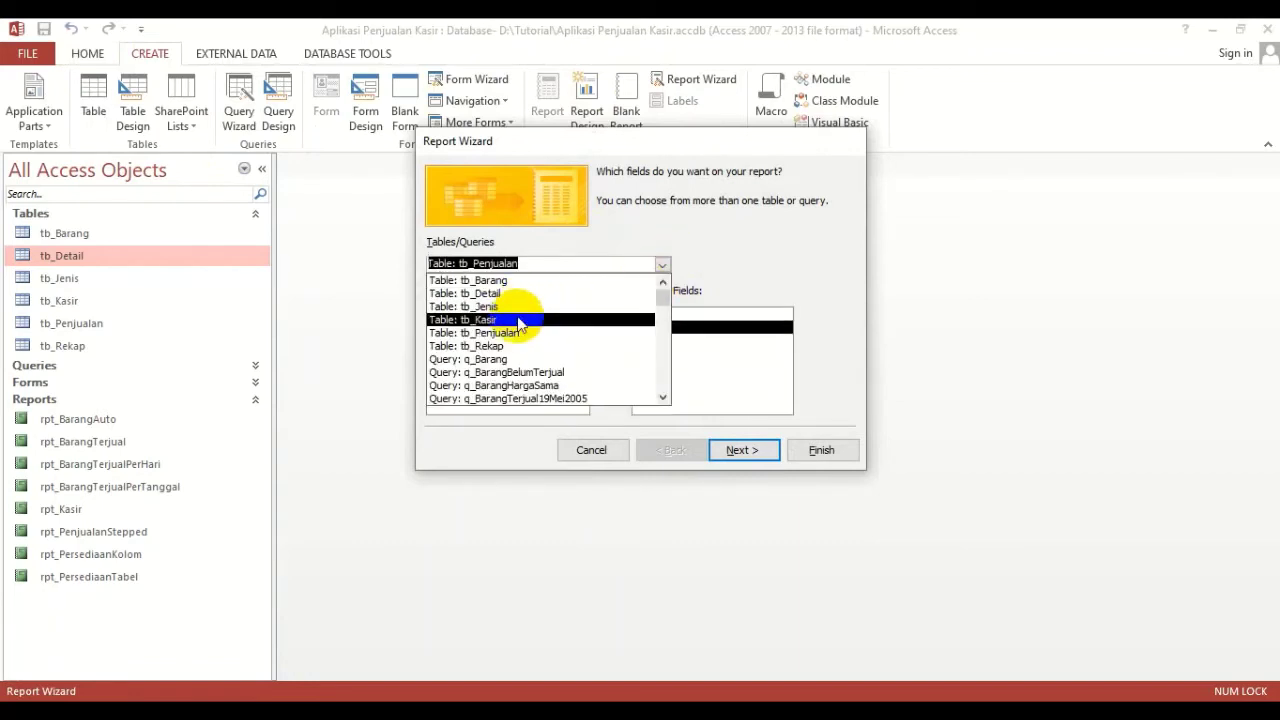
click(514, 319)
double_click(445, 328)
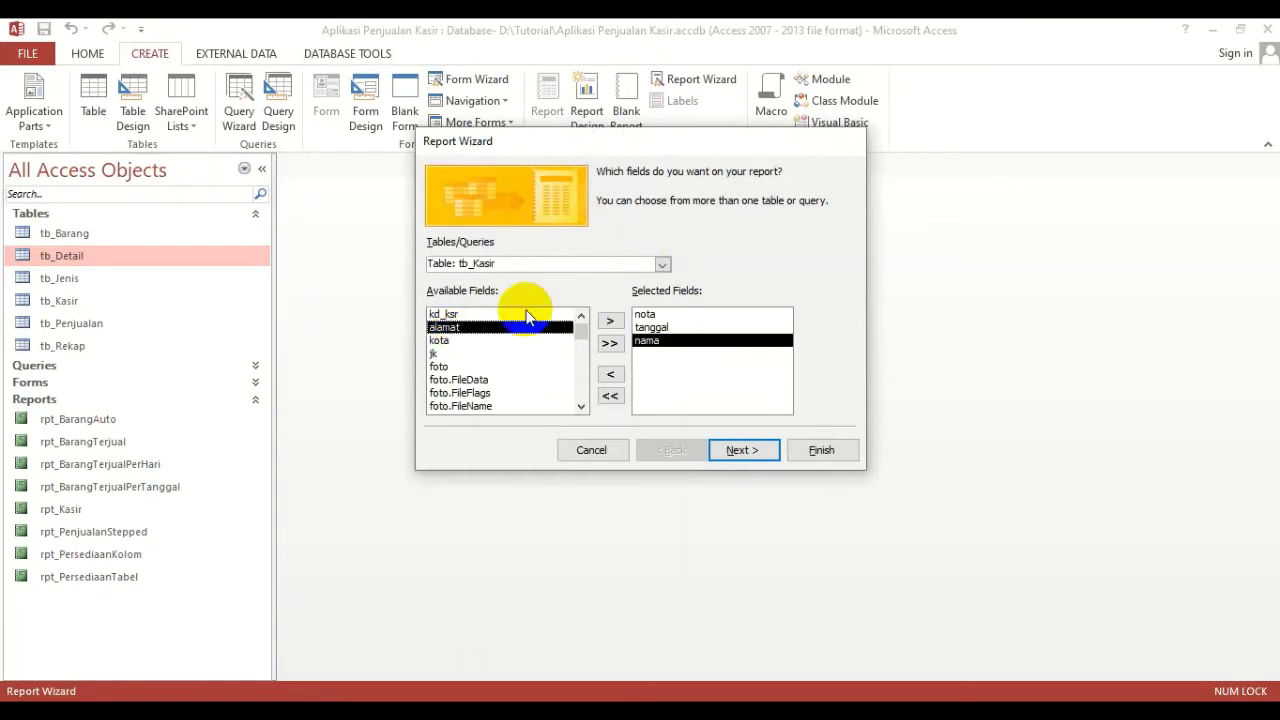
Add the kd_brg, nama_brg and harga_brg fields from tb_Barang to the selected fields
click(662, 264)
scroll(586, 291, up, 2)
click(554, 285)
double_click(478, 315)
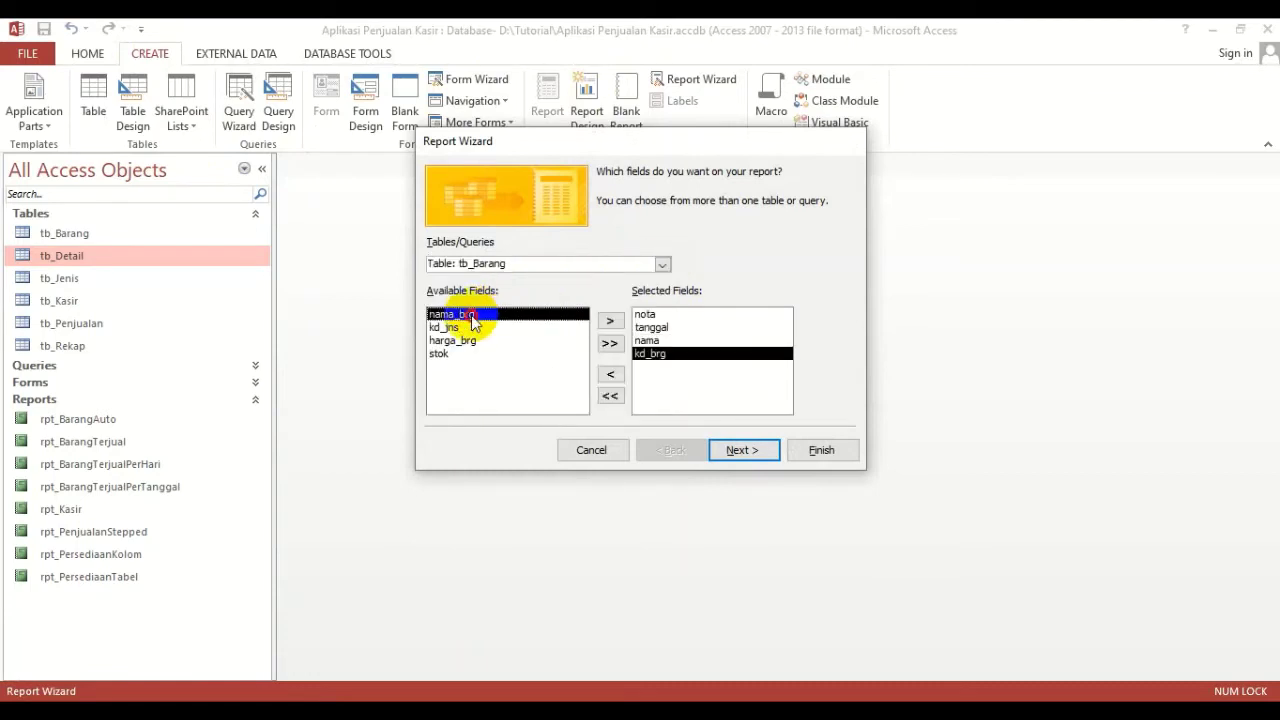
double_click(477, 315)
click(472, 329)
double_click(472, 330)
Add the jumlah field from tb_Detail to the selected fields
click(662, 264)
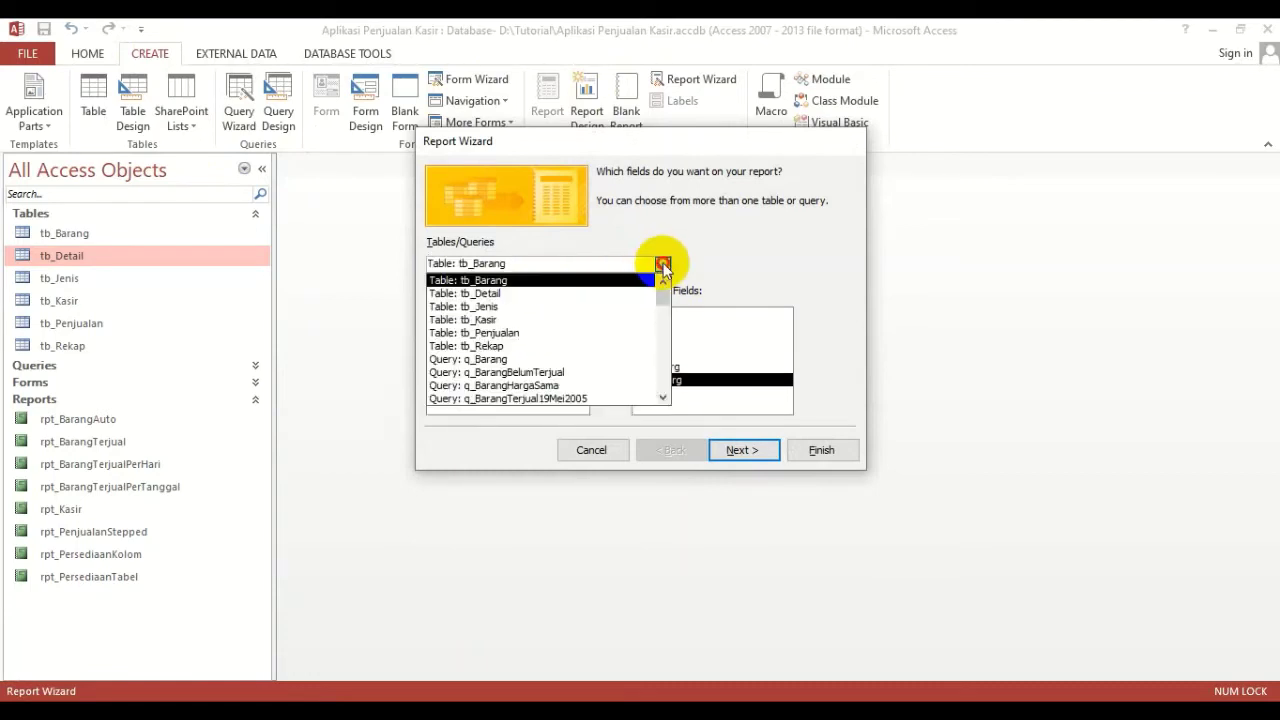
click(547, 297)
click(468, 341)
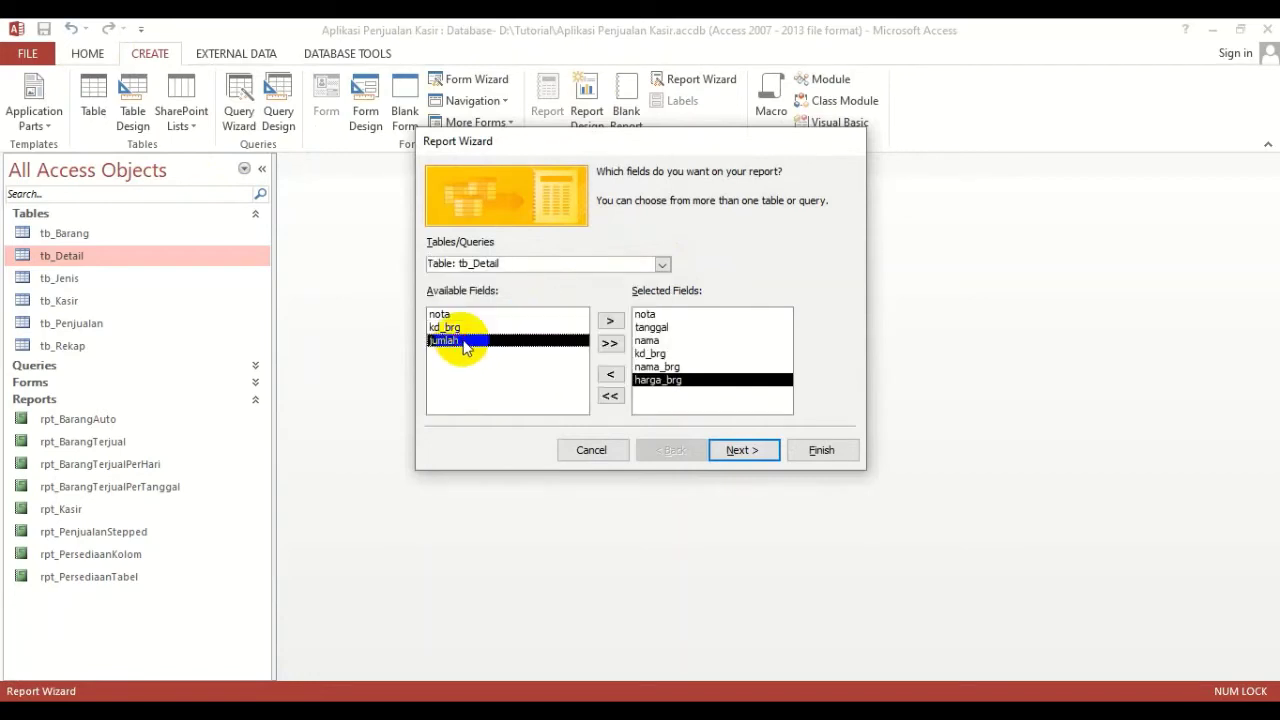
click(610, 320)
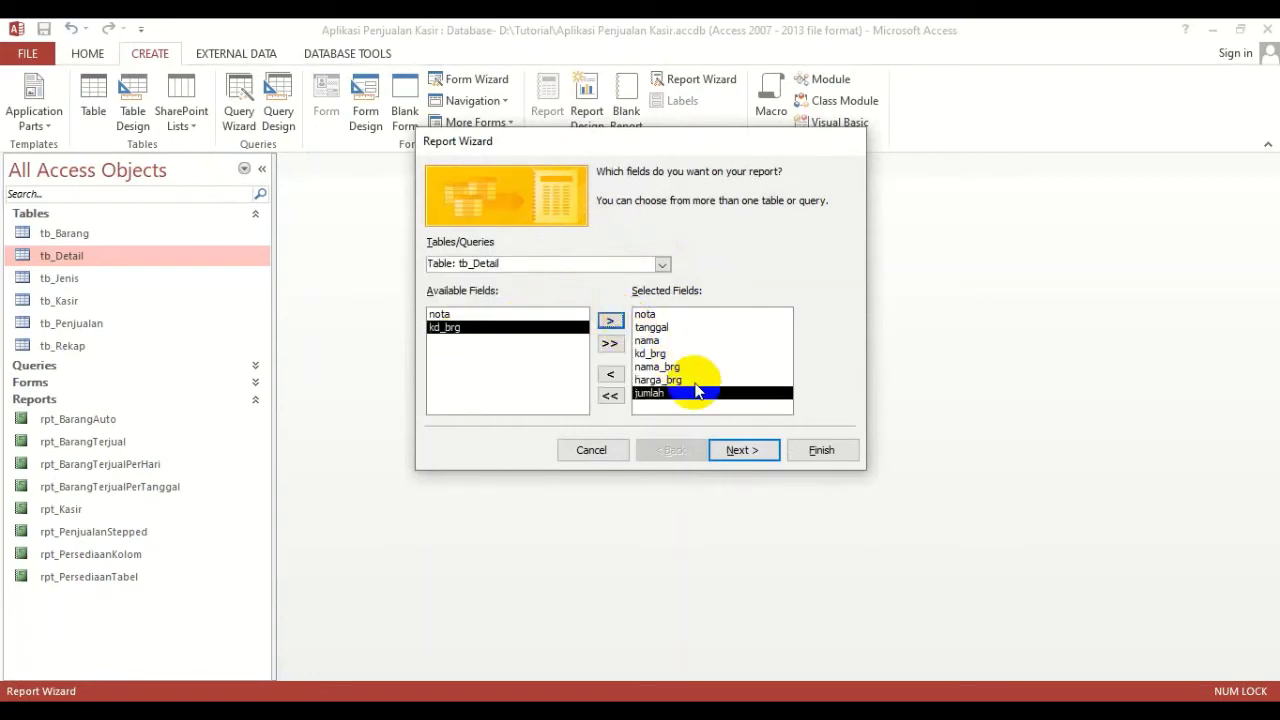
View the report data by tb_Penjualan and continue without adding extra grouping levels
click(745, 450)
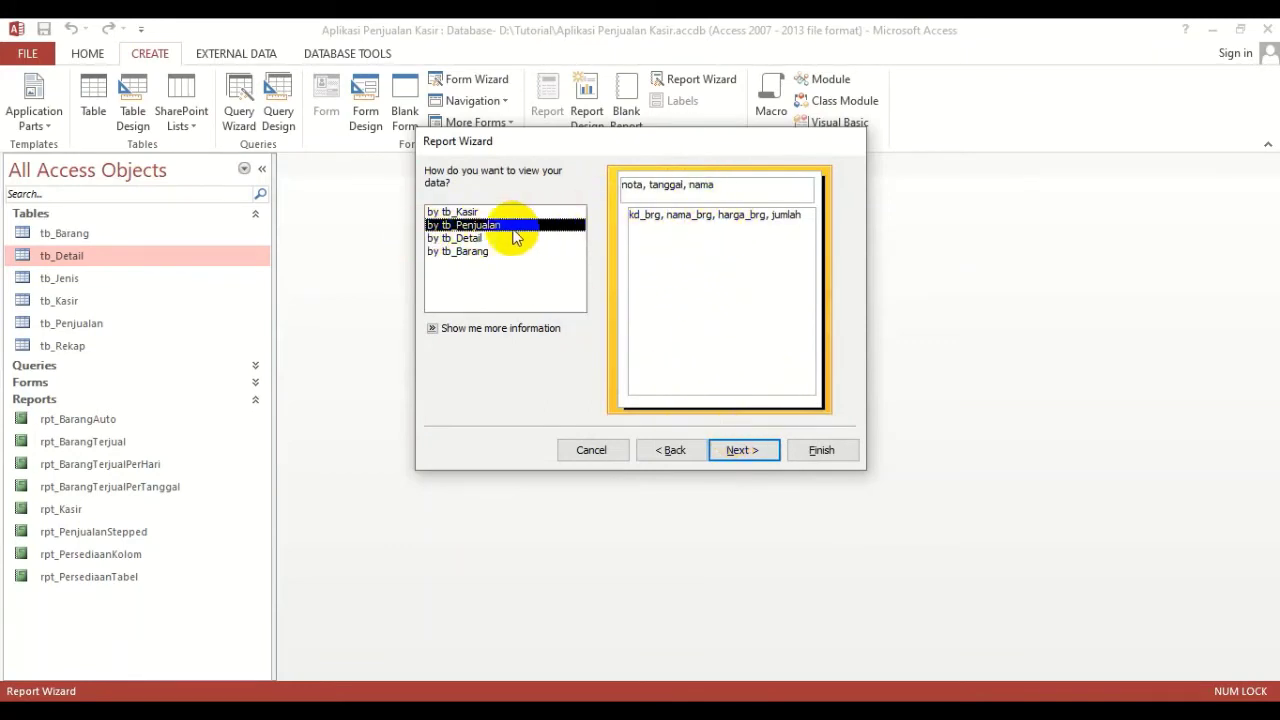
click(475, 238)
click(483, 227)
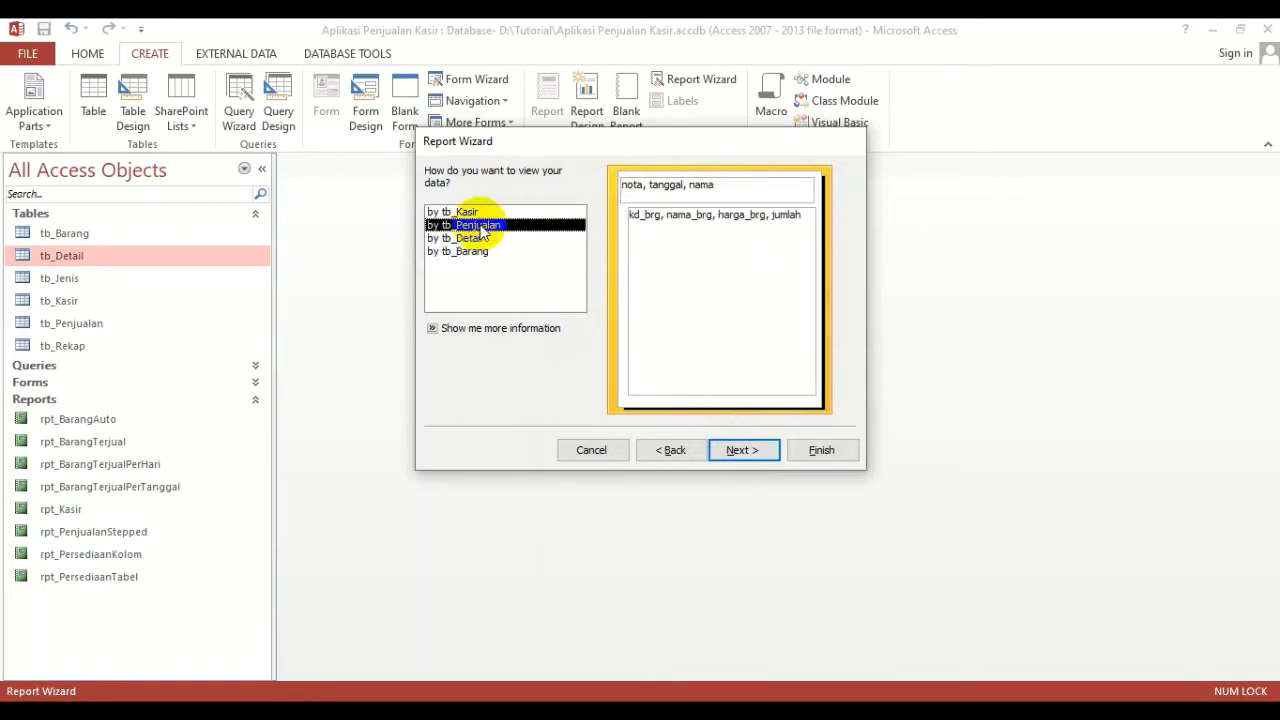
click(740, 449)
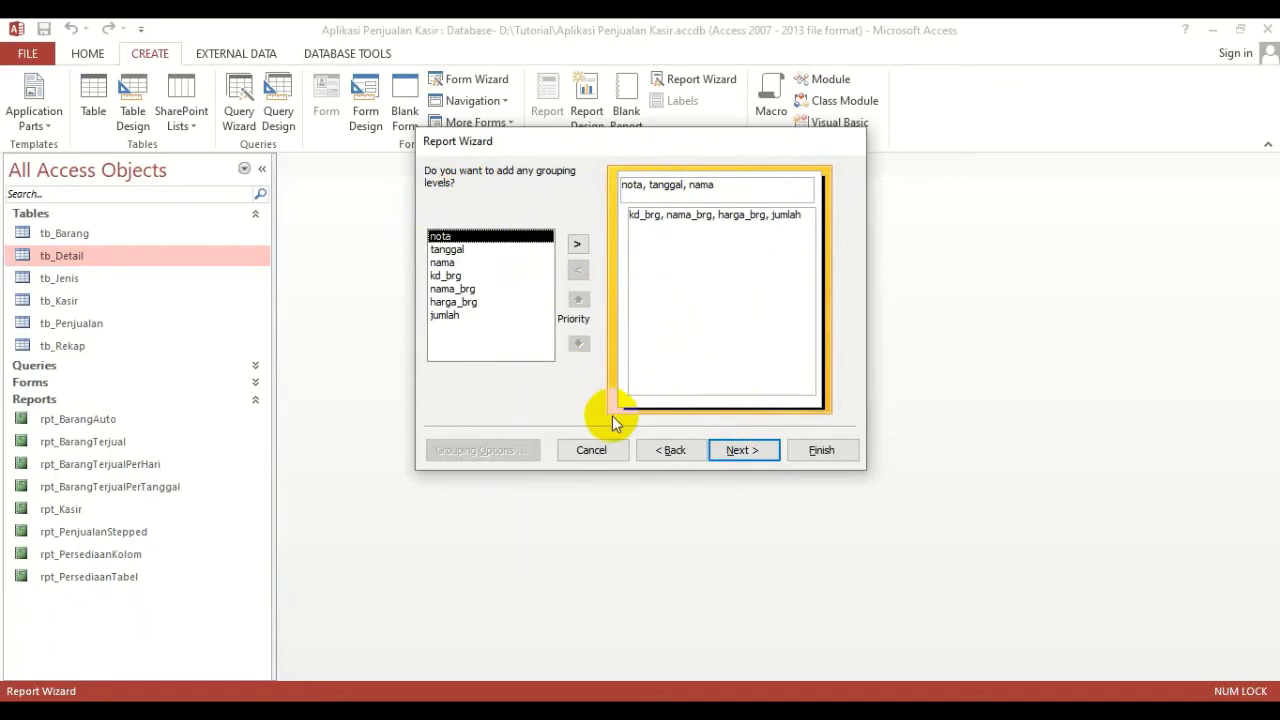
click(748, 452)
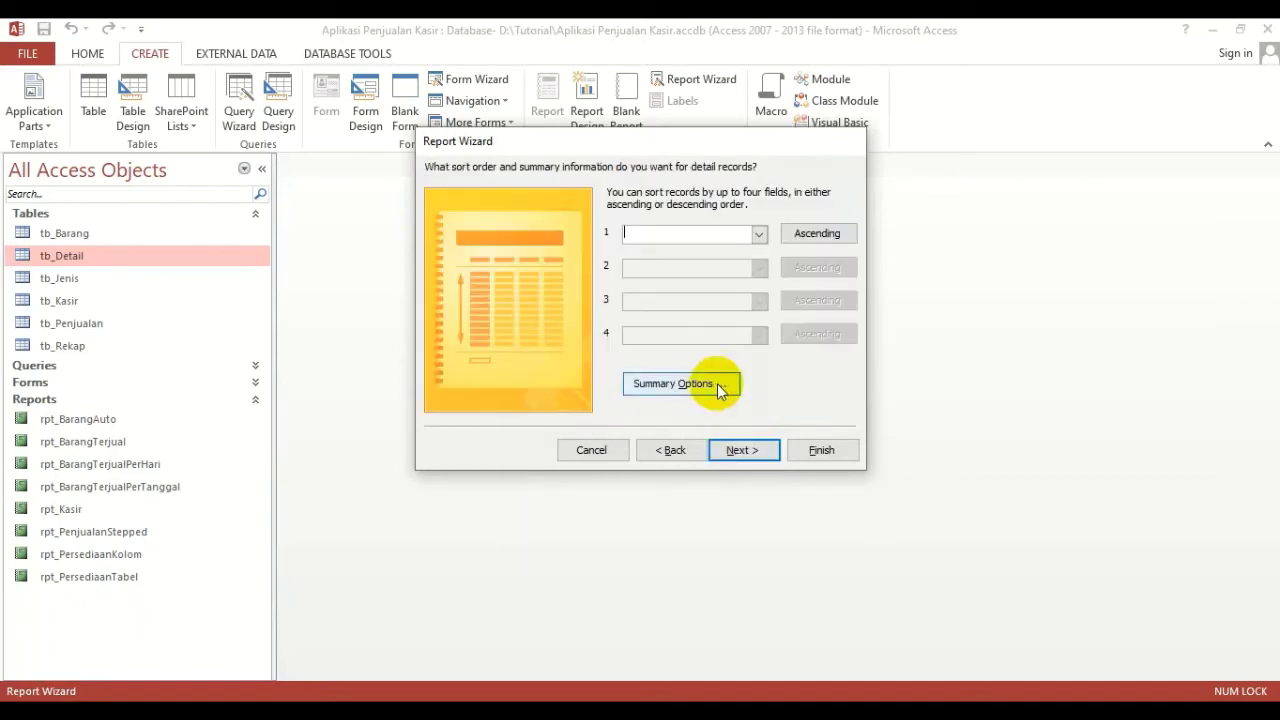
Sort the detail records by kd_brg and choose the Block layout for the report
click(758, 235)
click(648, 262)
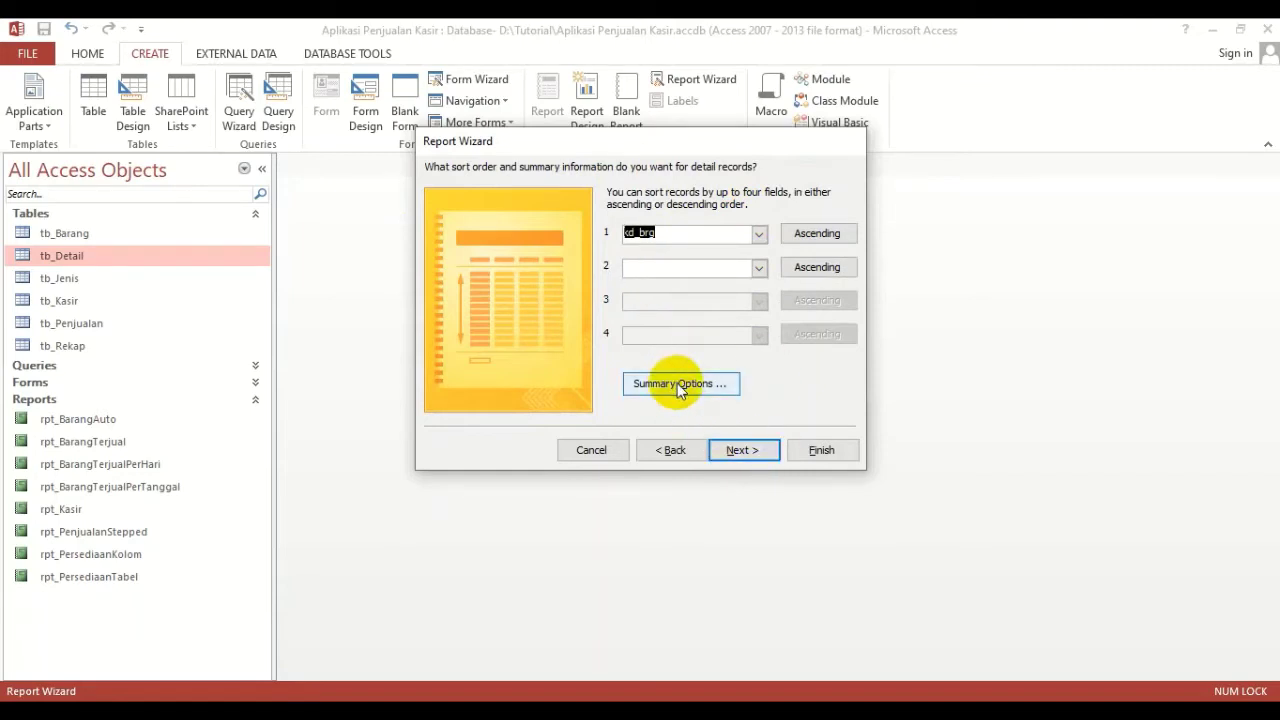
click(737, 450)
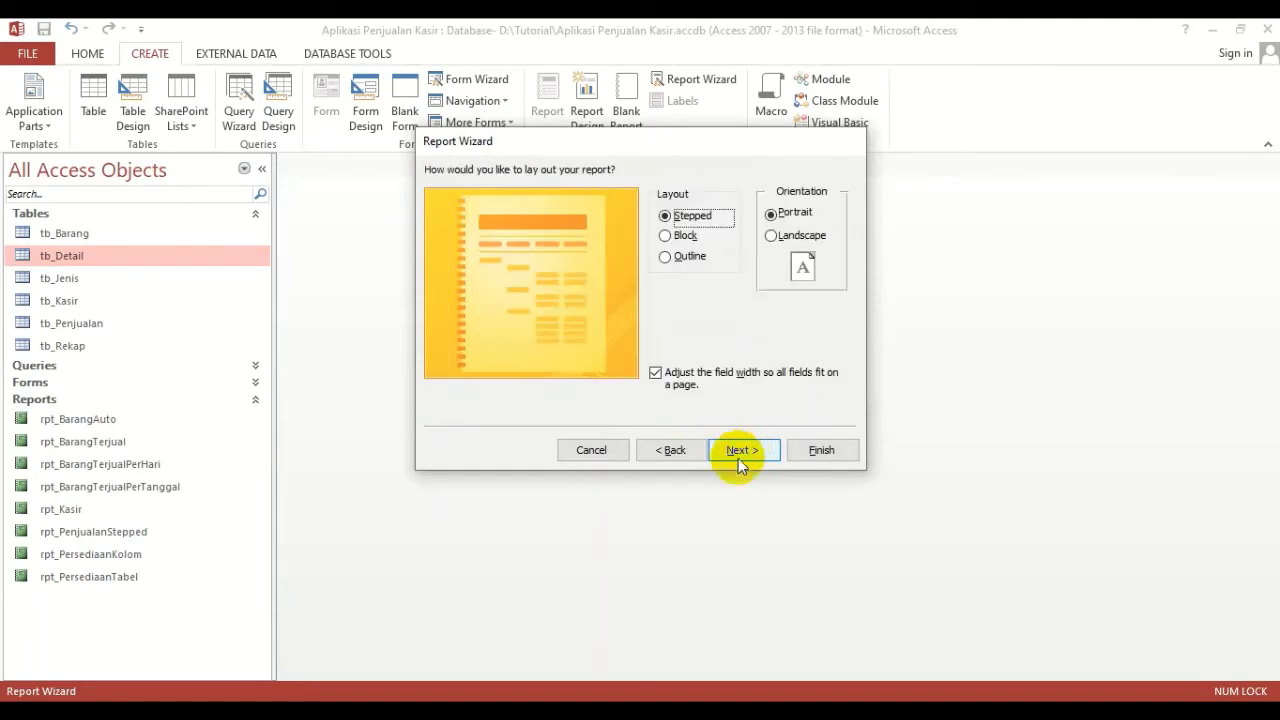
click(666, 236)
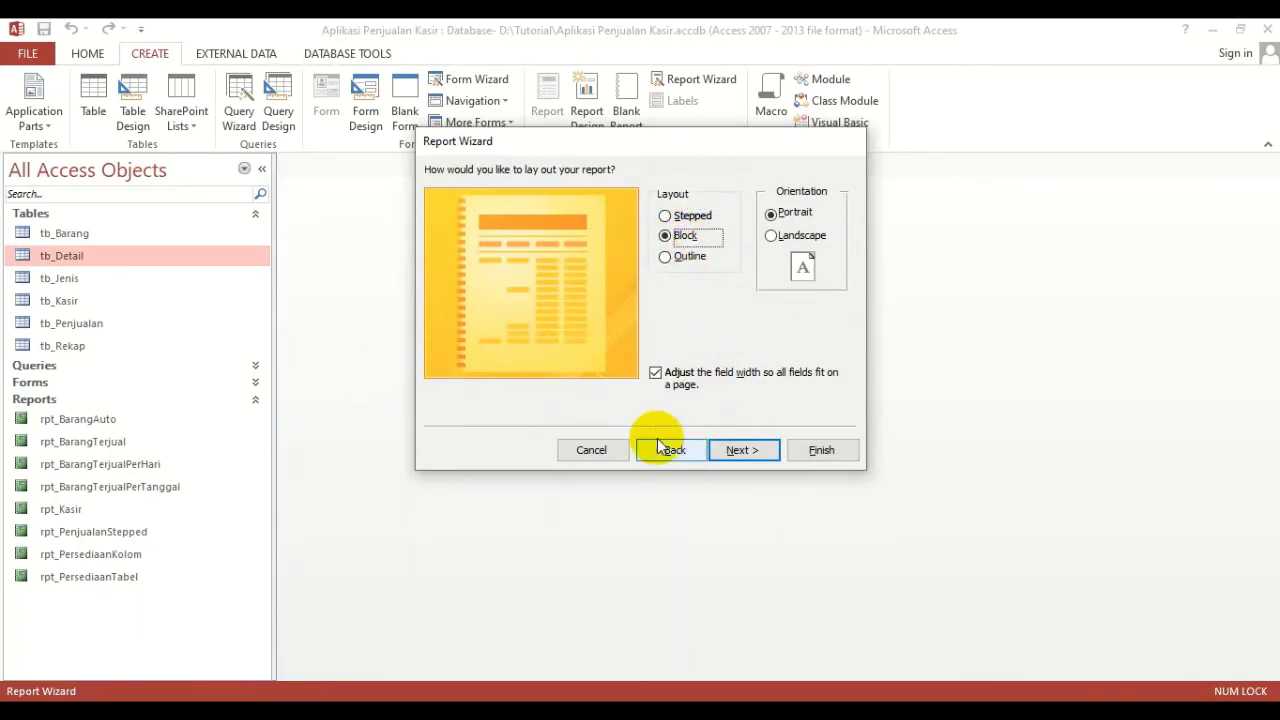
click(743, 451)
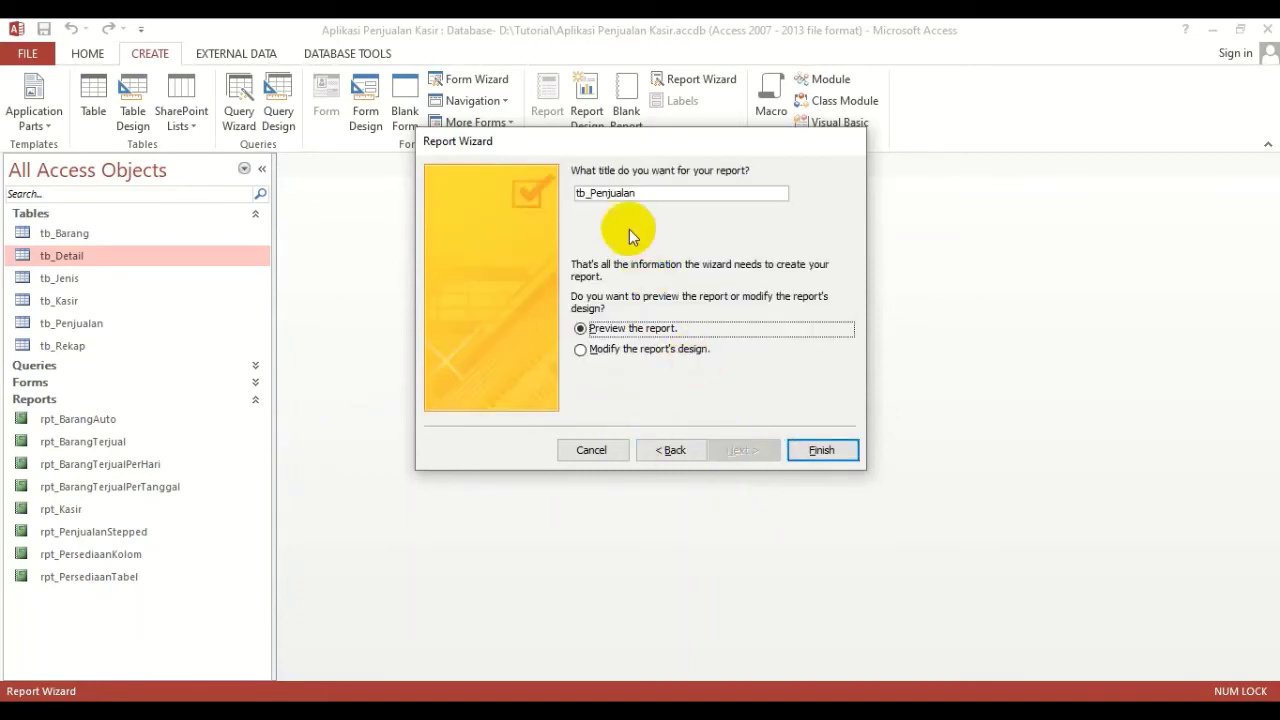
Title the report rpt_PenjualanBlock and finish the wizard with a preview of the report
drag(651, 196, 514, 231)
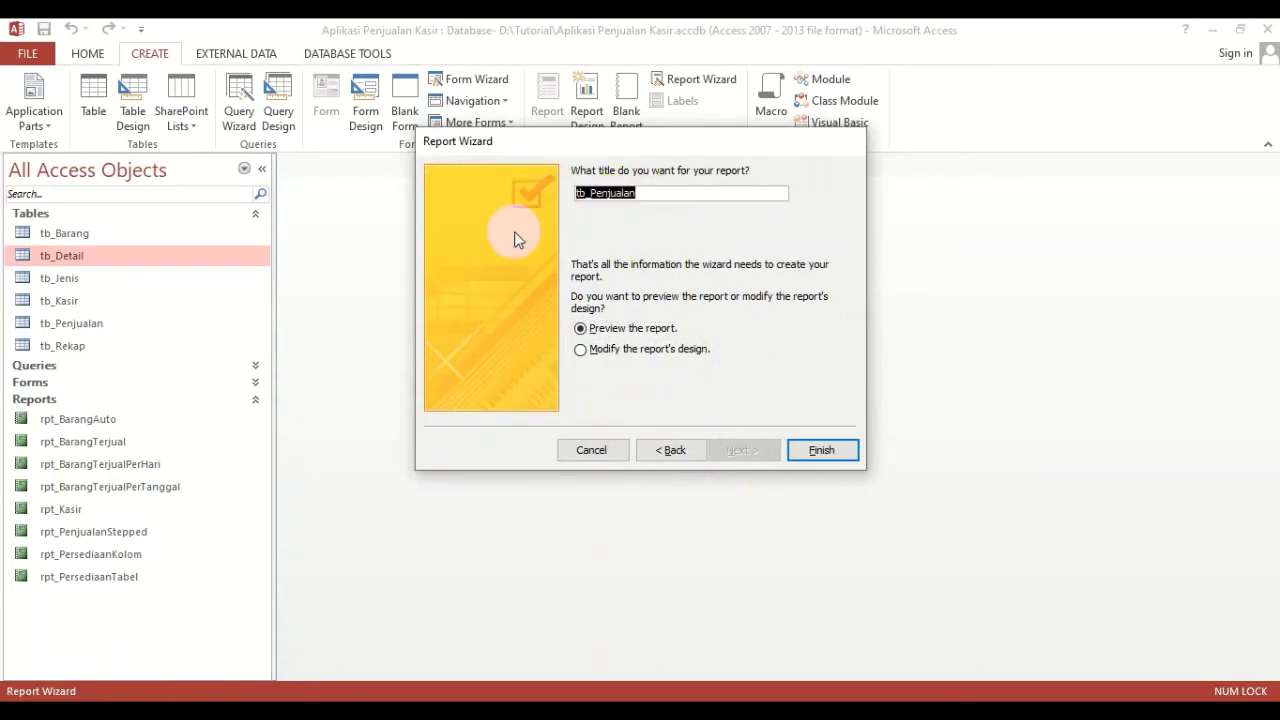
text(rpt_Penj)
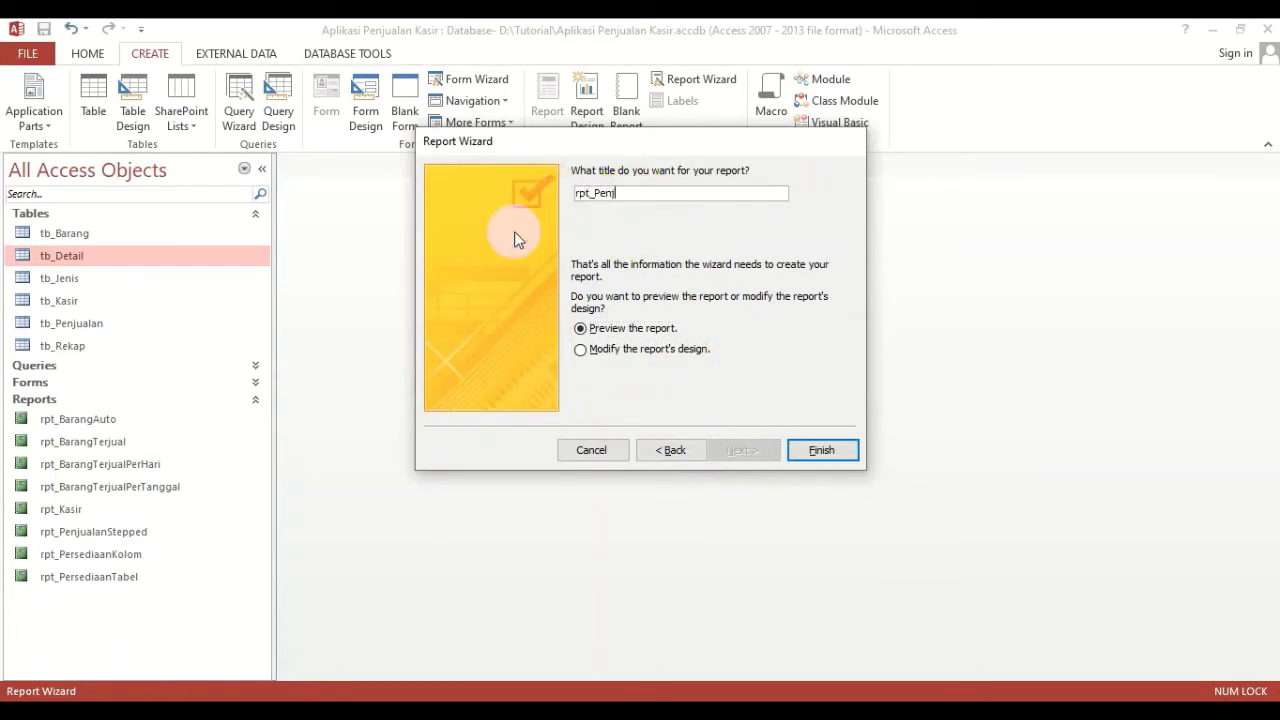
text(ualanBlock)
click(821, 450)
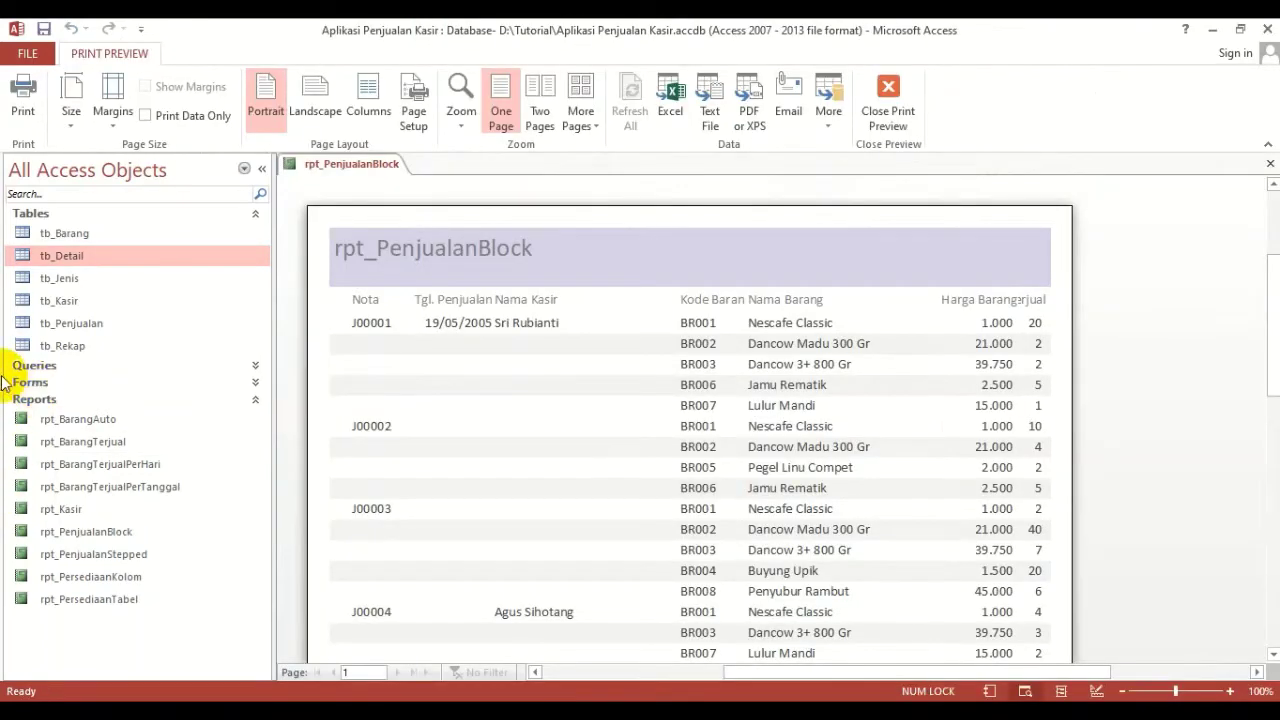
Look over the sales records in the rpt_PenjualanBlock print preview, then close the preview and the report
scroll(355, 352, down, 1)
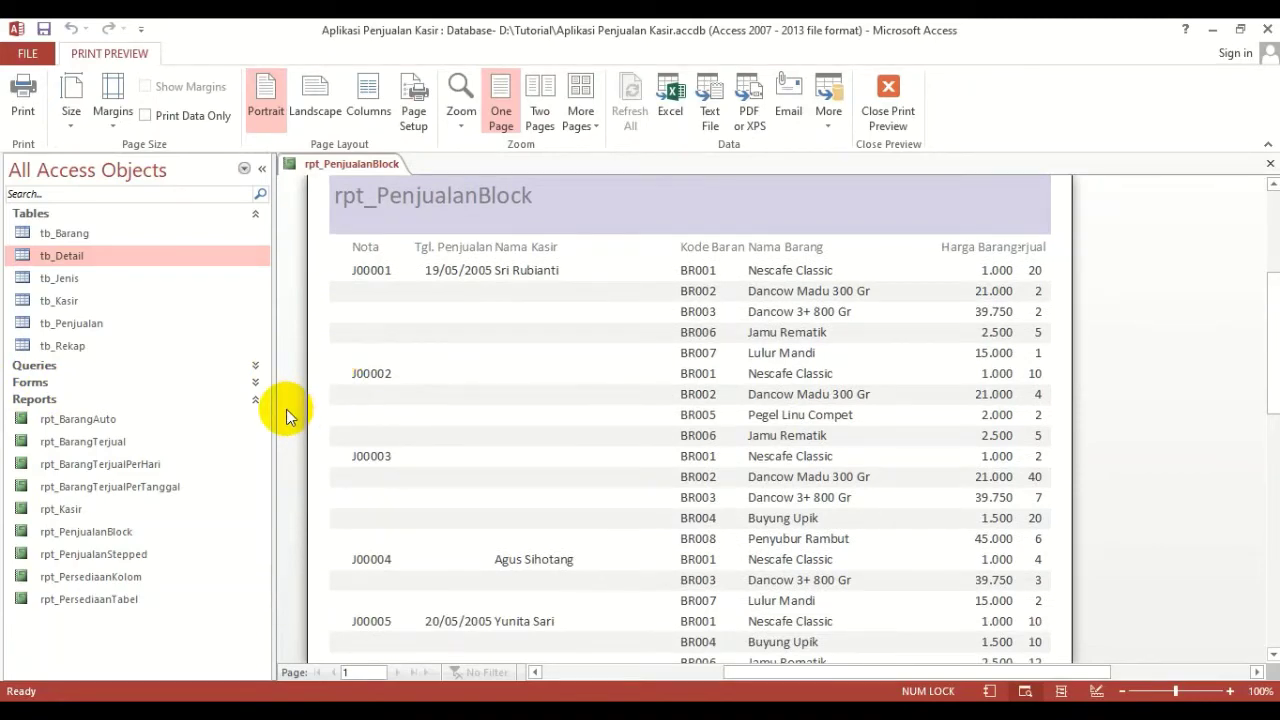
scroll(281, 412, down, 2)
scroll(280, 410, up, 2)
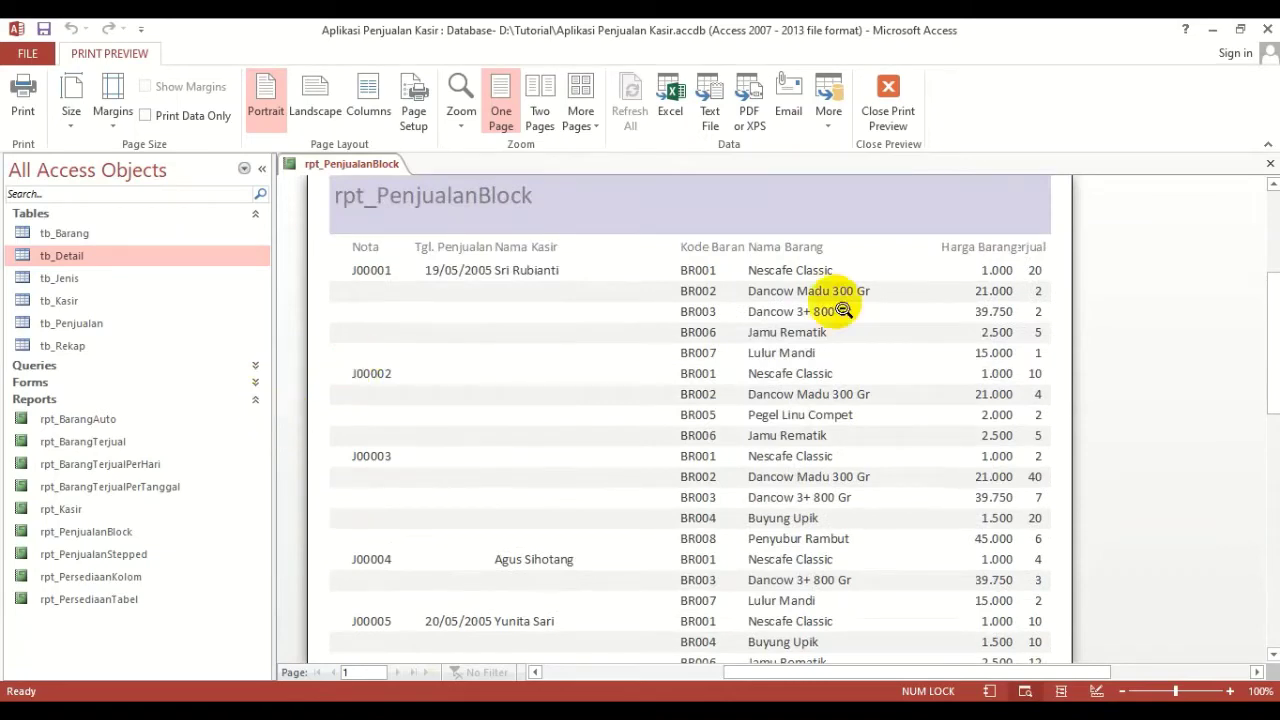
click(888, 91)
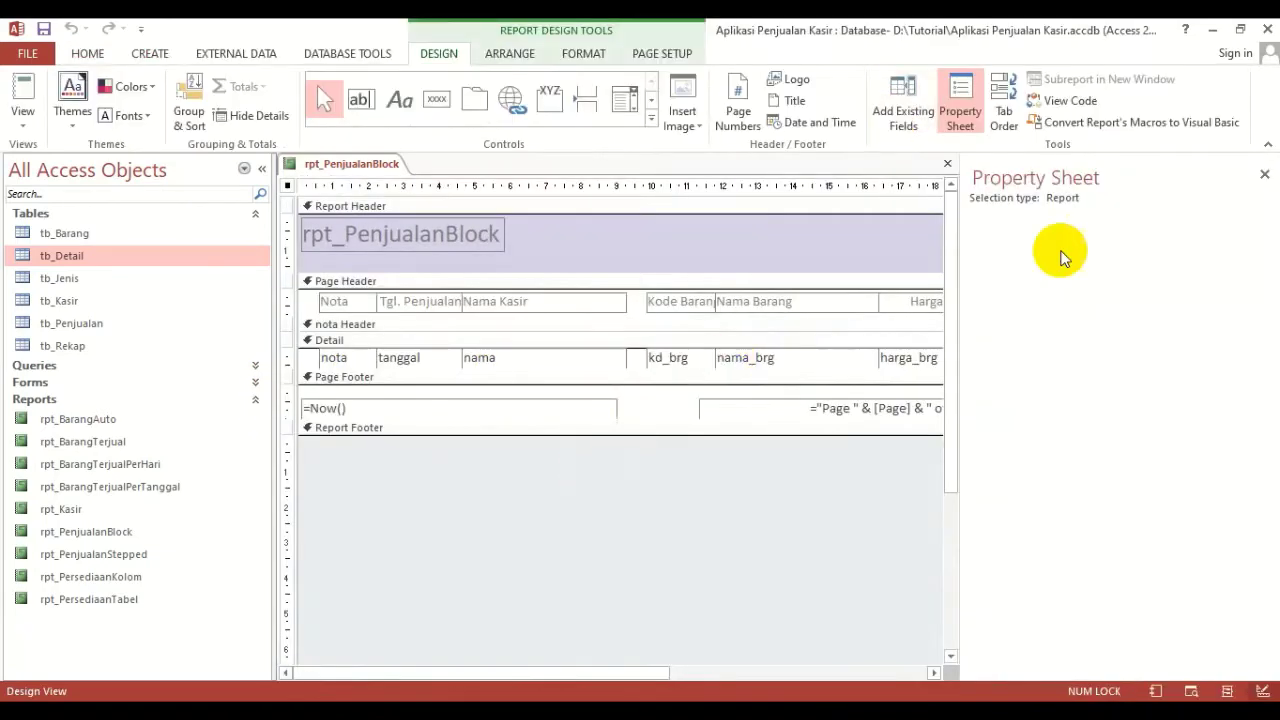
click(943, 163)
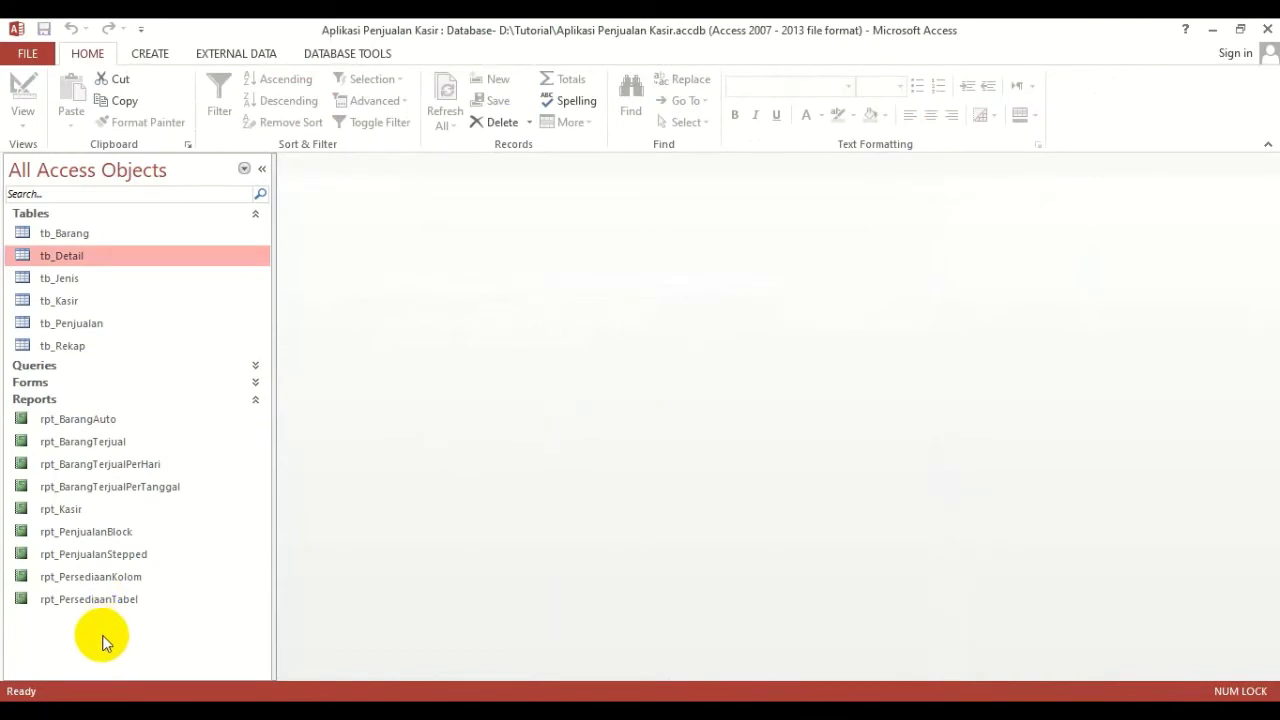
Check the cashier codes in tb_Penjualan against the cashier records in tb_Kasir, closing each table after viewing
click(116, 554)
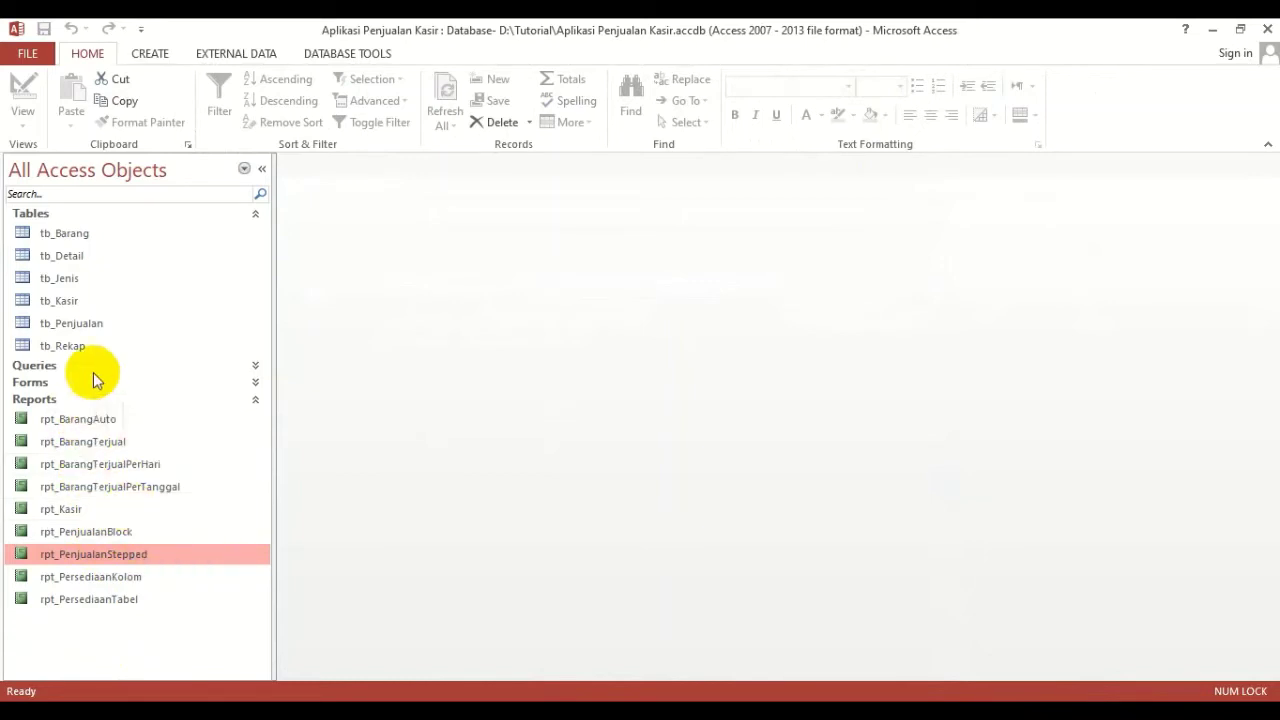
double_click(86, 333)
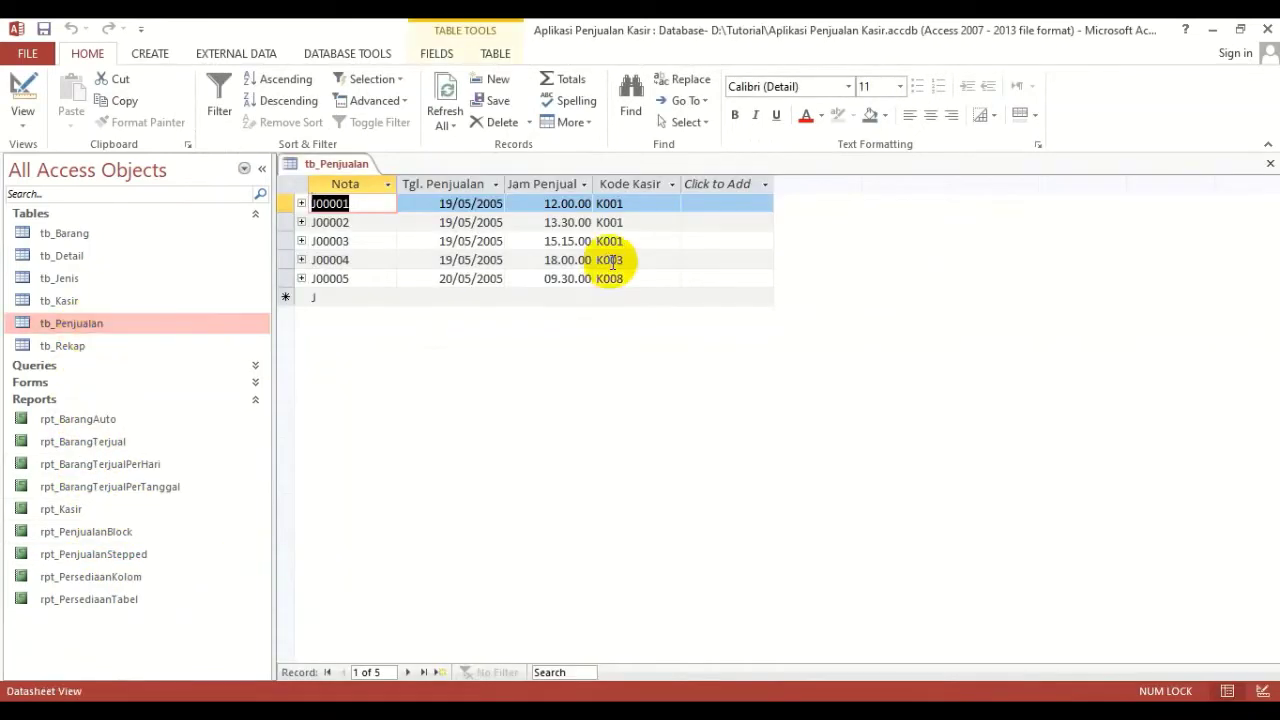
click(1269, 163)
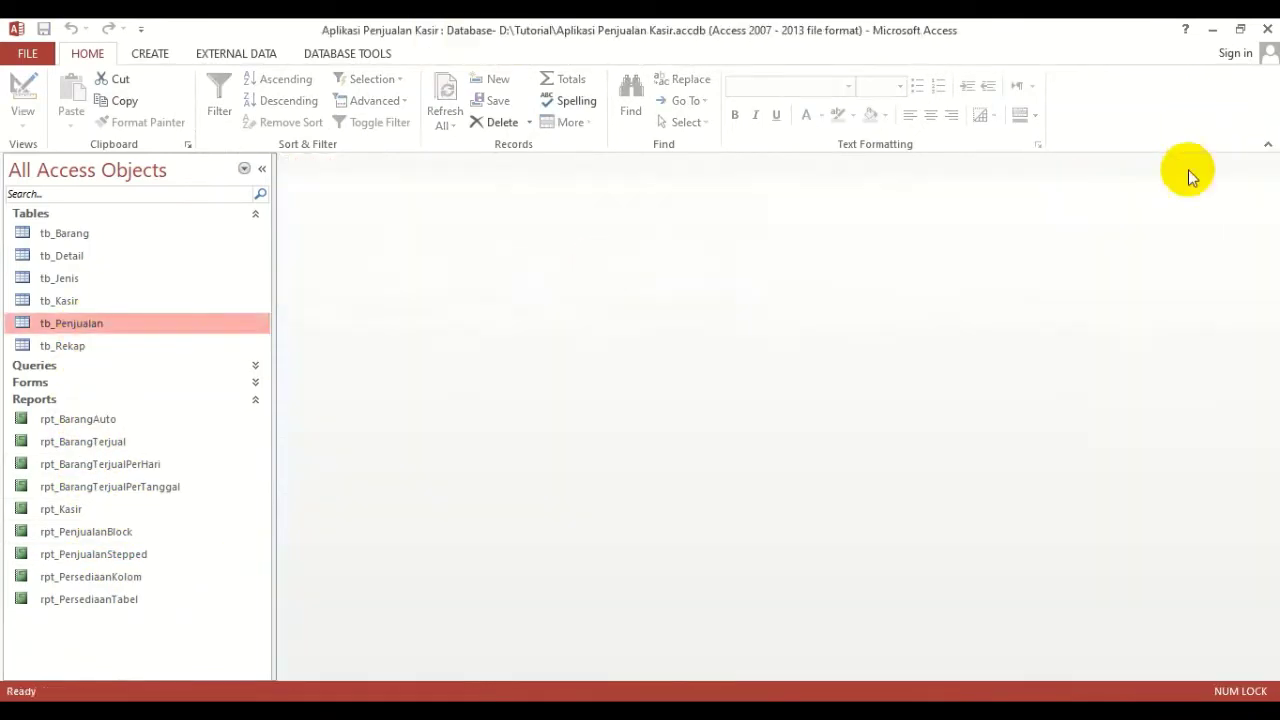
double_click(66, 301)
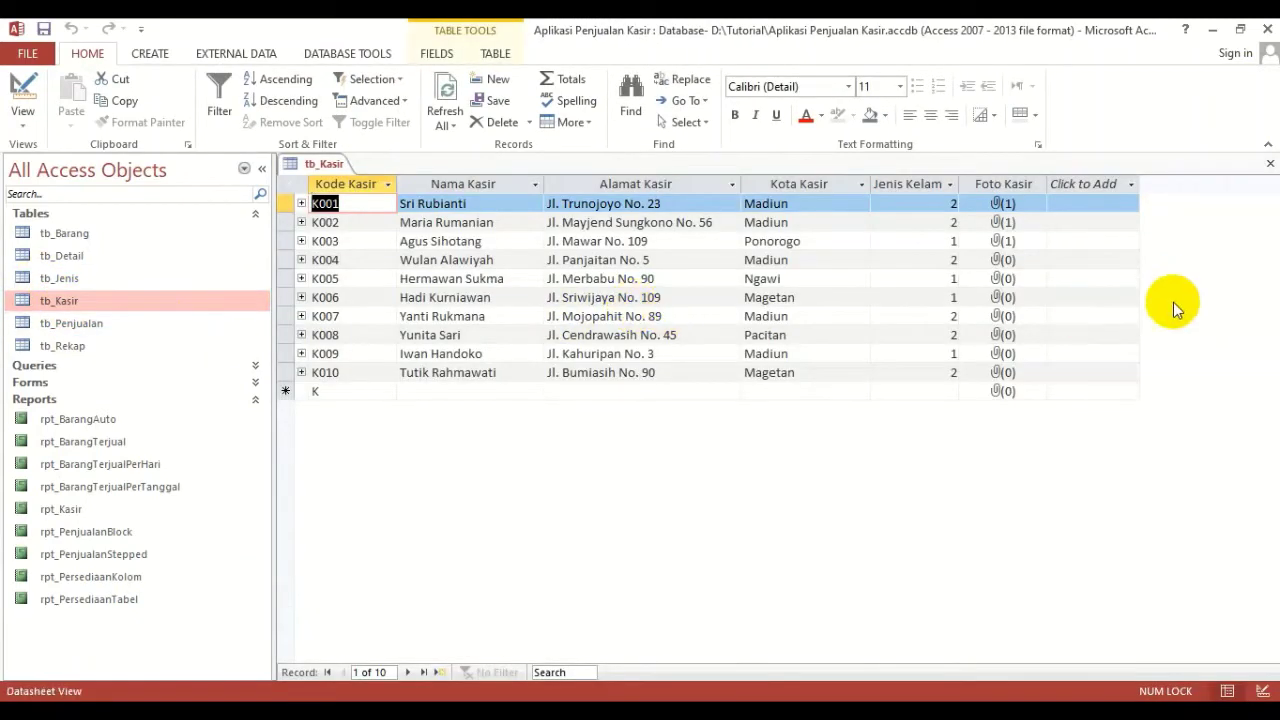
click(1269, 163)
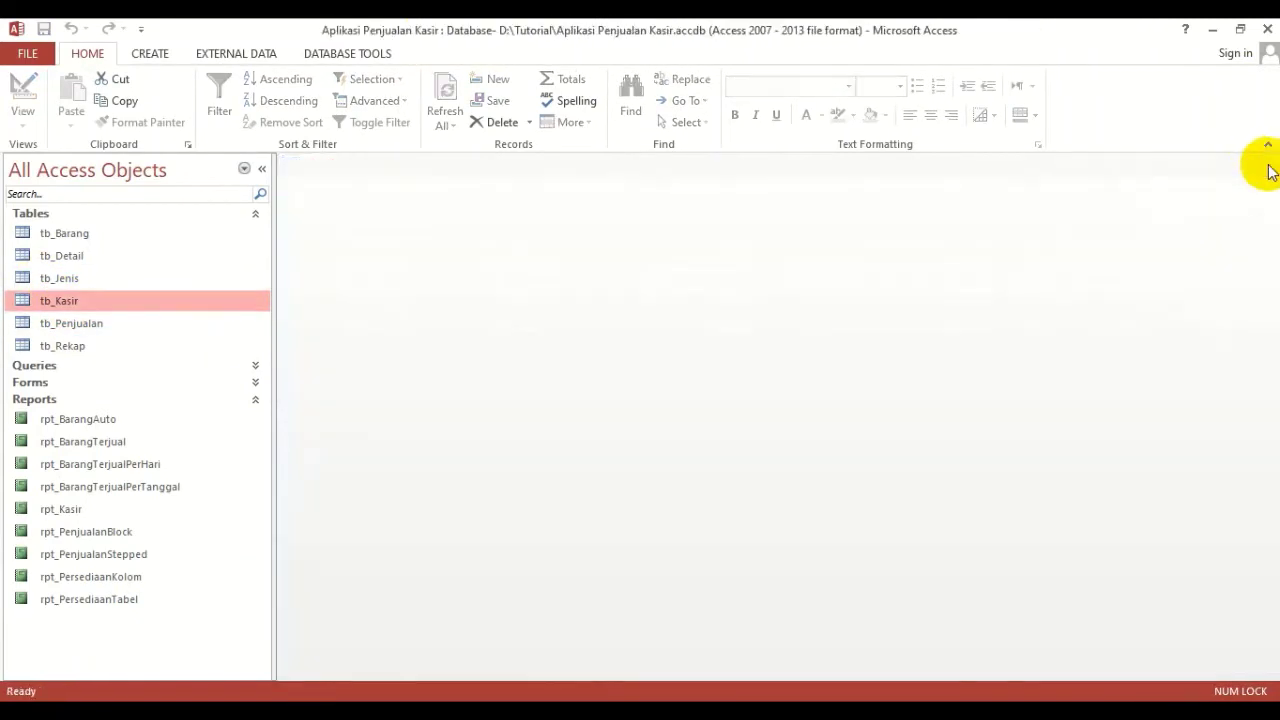
Open rpt_PenjualanBlock and rpt_PenjualanStepped and compare how the two layouts arrange the sale header and item rows
double_click(118, 532)
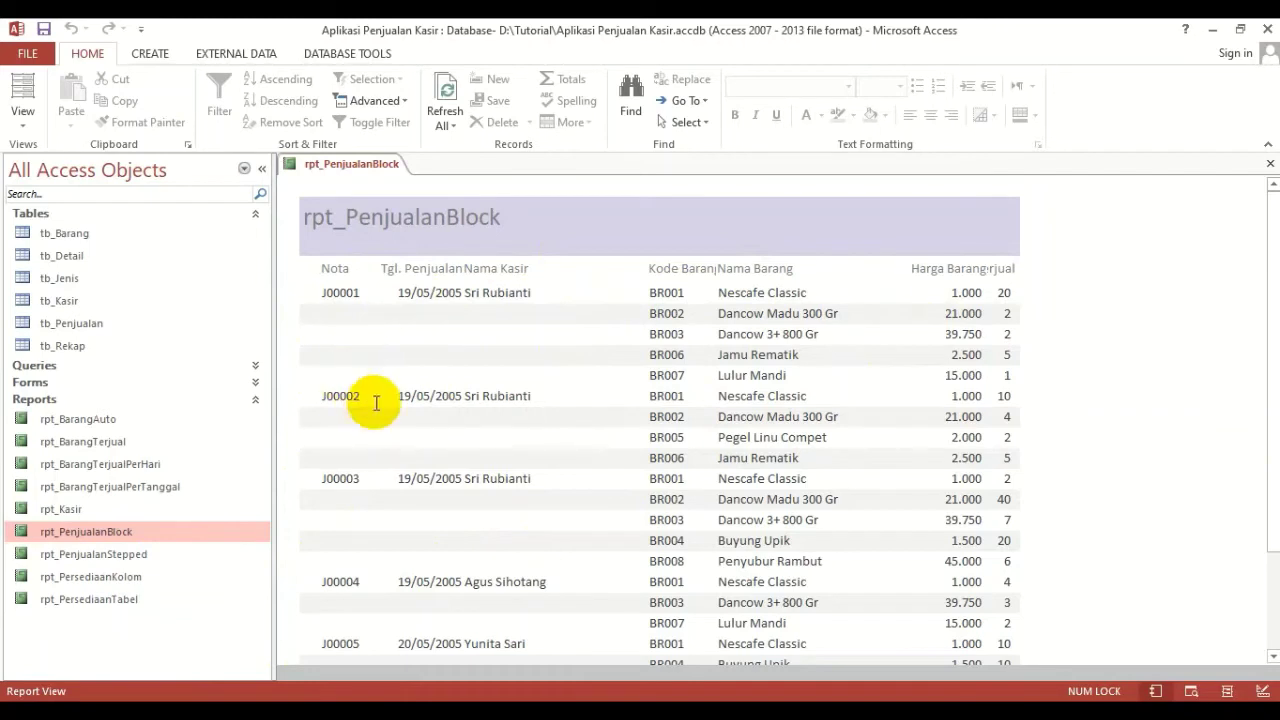
double_click(126, 556)
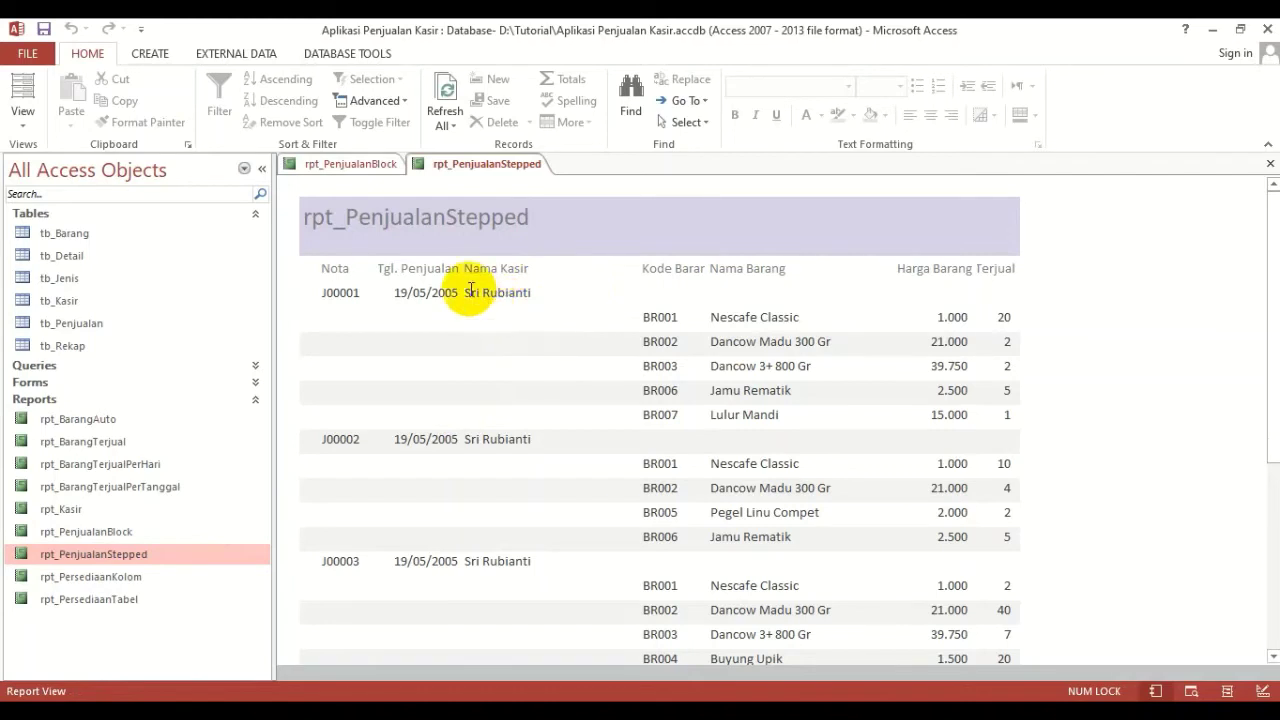
click(376, 174)
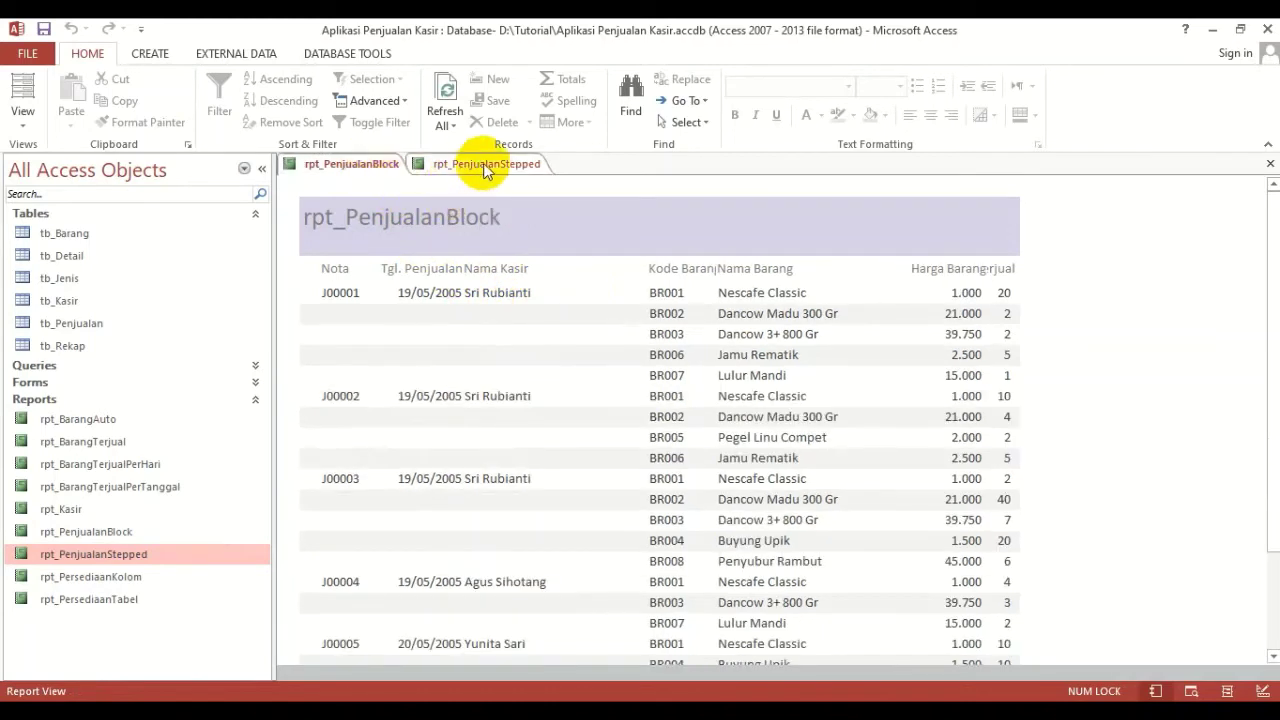
click(483, 163)
click(374, 166)
click(412, 166)
click(388, 166)
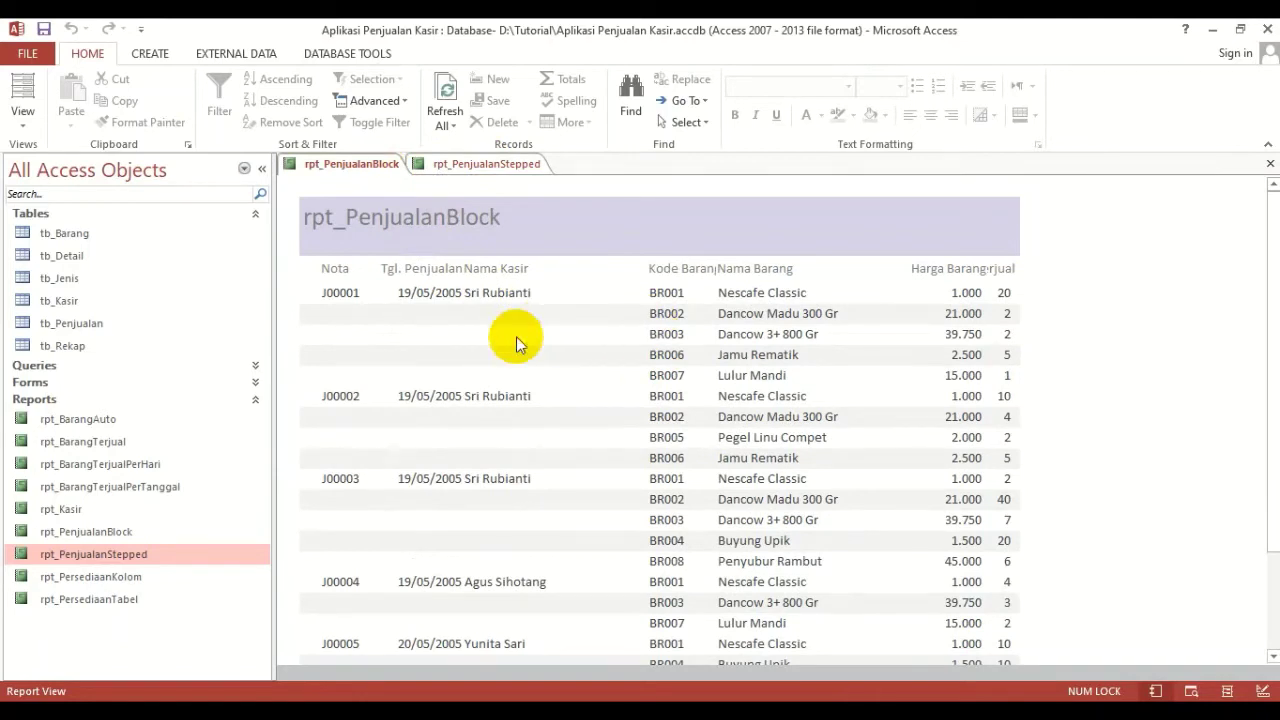
click(490, 165)
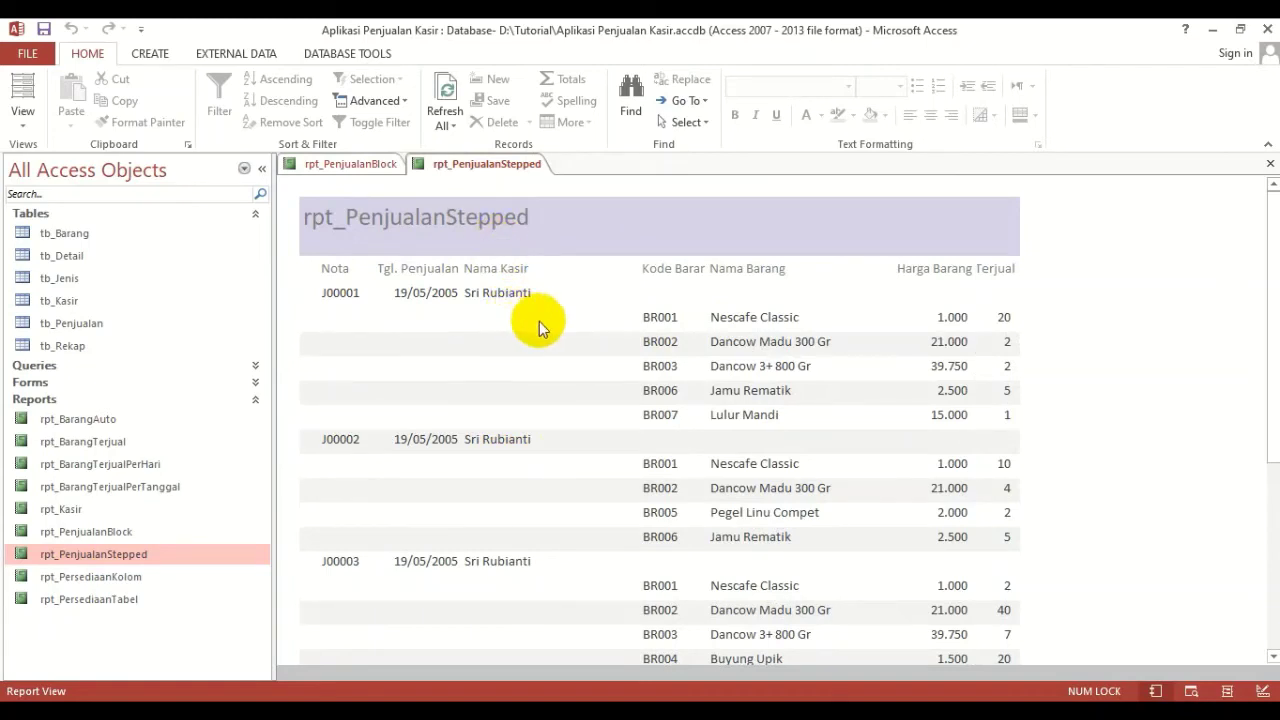
Close rpt_PenjualanStepped and rpt_PenjualanBlock, check the planned Laporan Penjualan field list in Notepad, and return to Access
click(1270, 163)
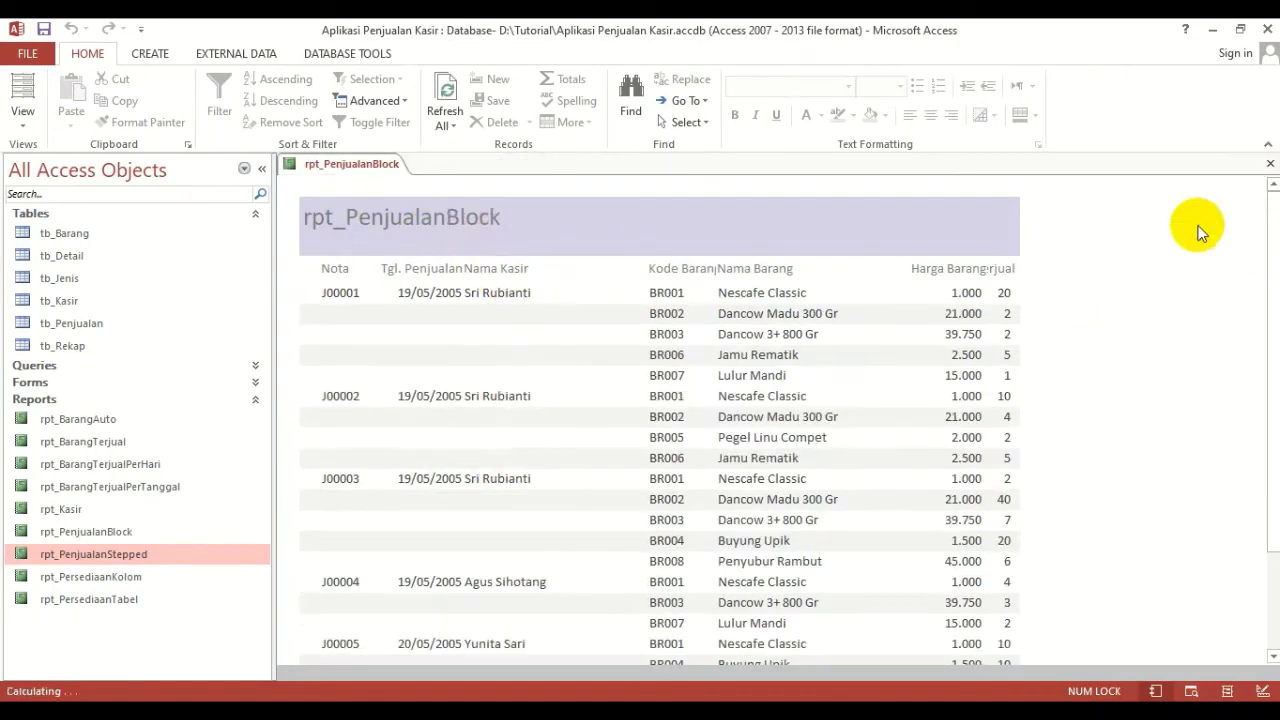
click(1268, 163)
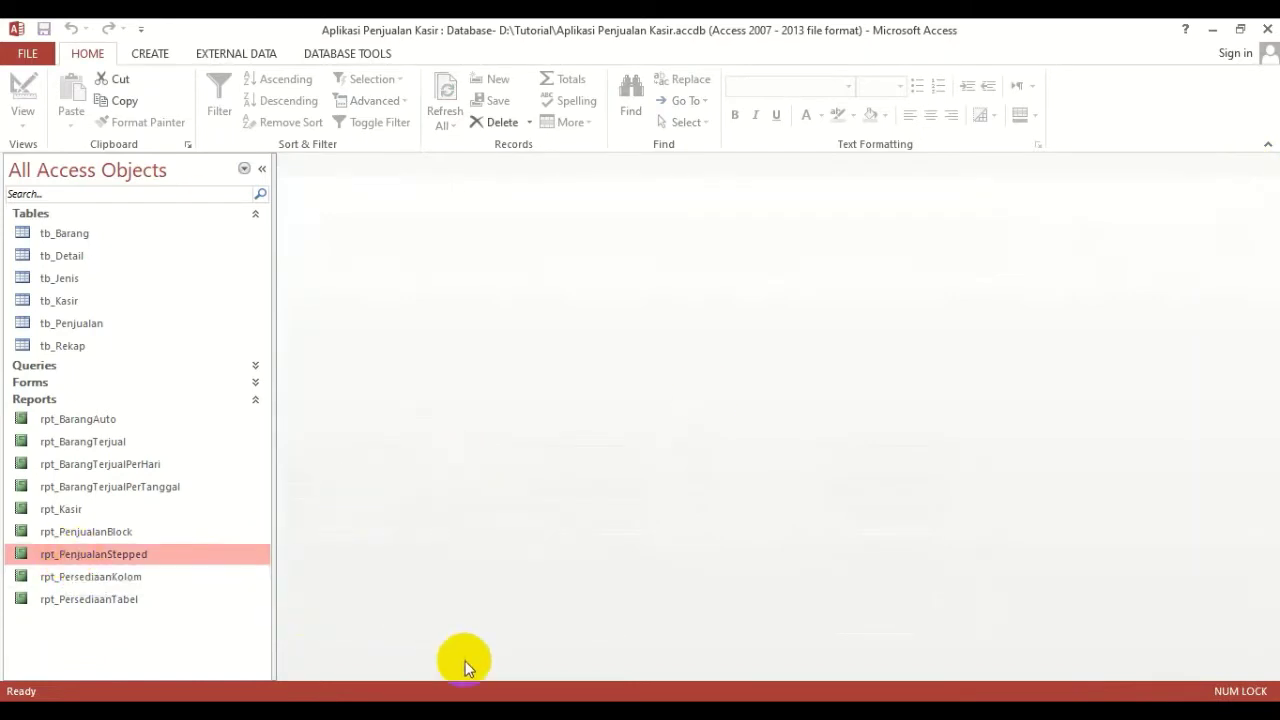
click(504, 712)
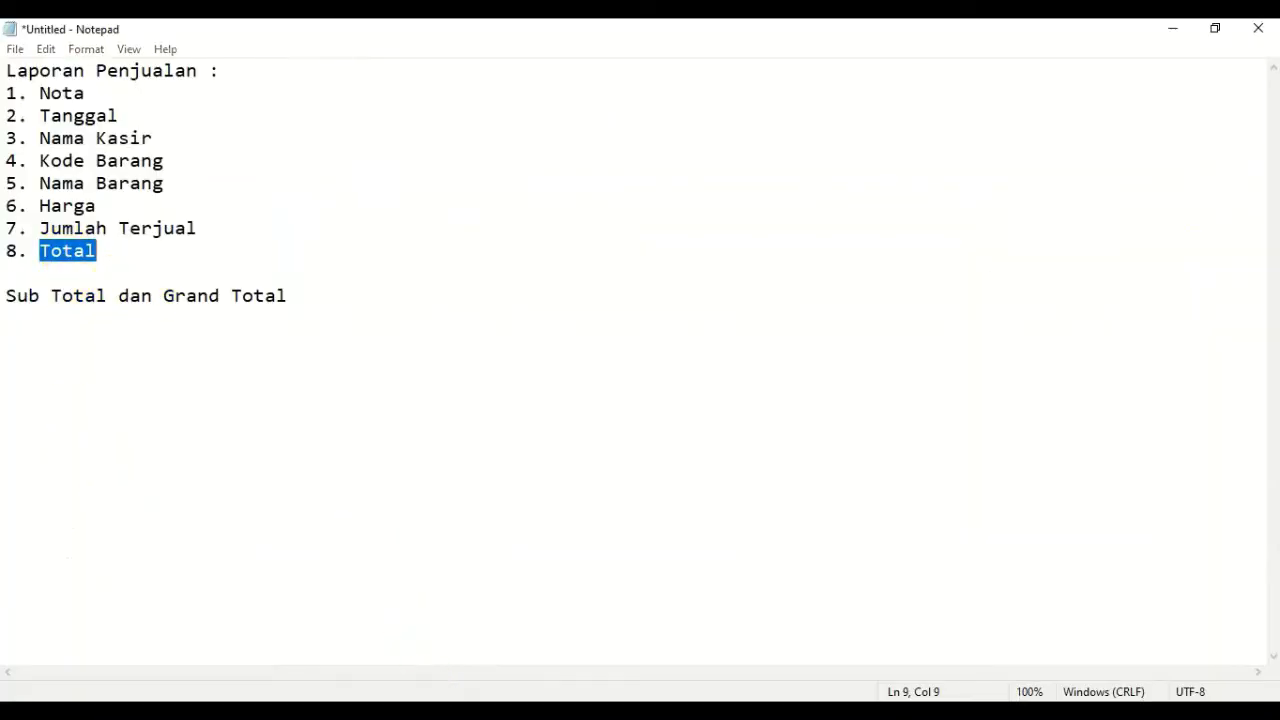
click(425, 712)
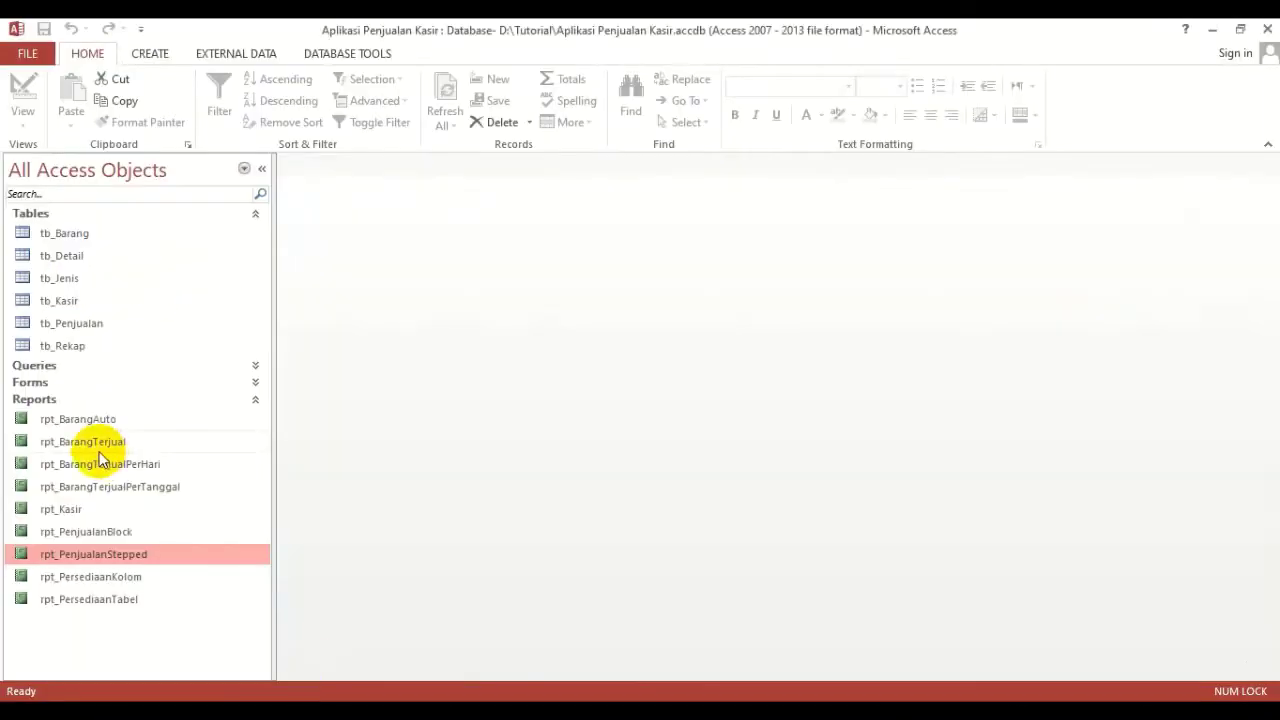
Open rpt_PenjualanStepped in Design View and collapse the Navigation Pane to make room for the layout
right_click(88, 566)
click(381, 516)
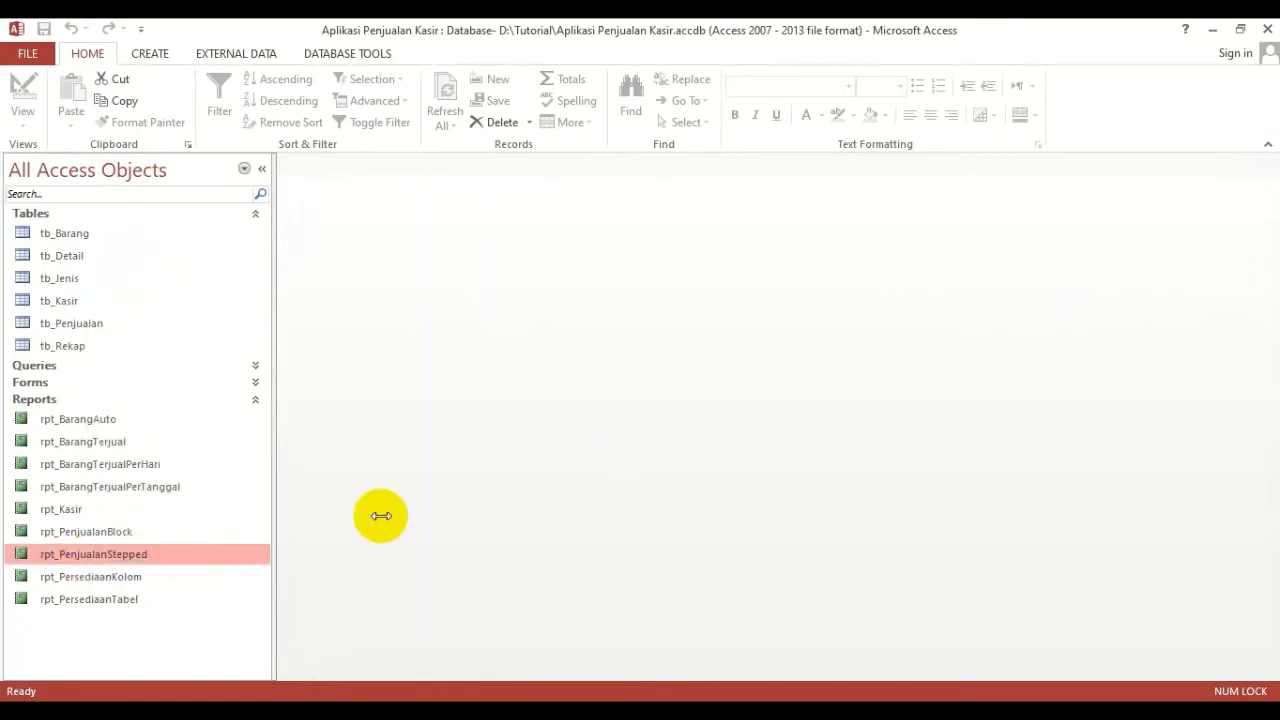
right_click(112, 558)
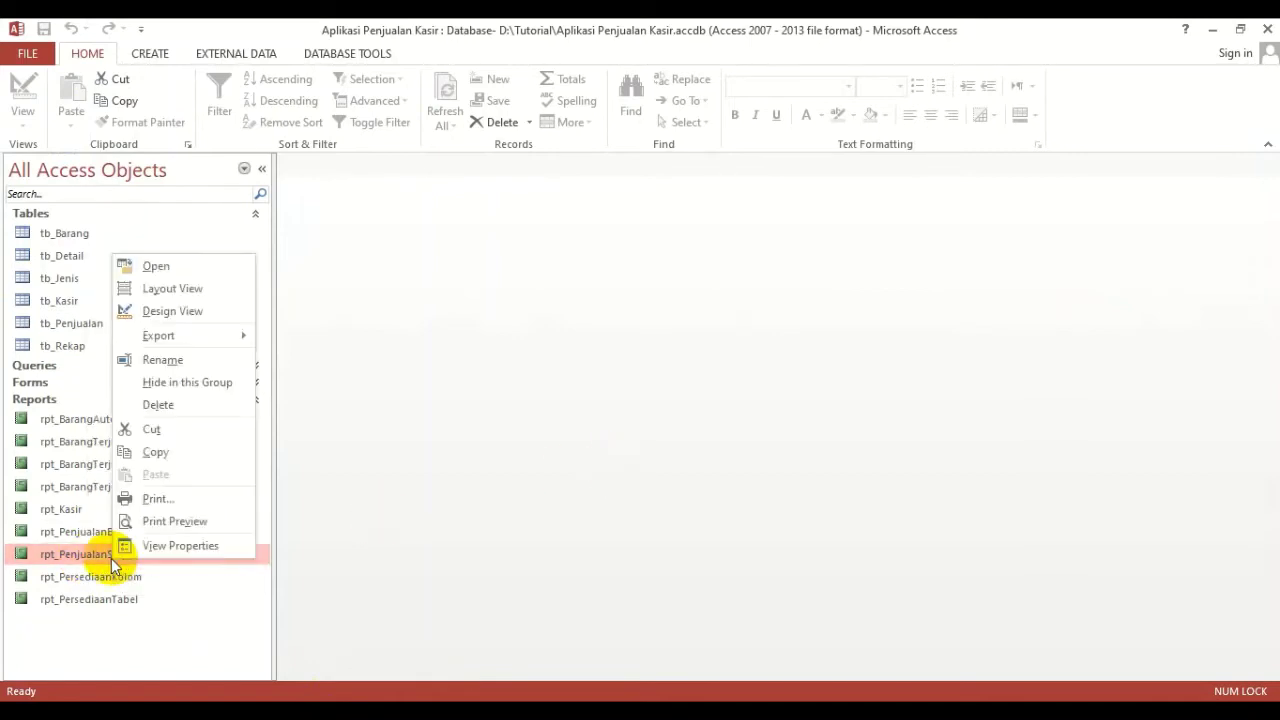
click(172, 311)
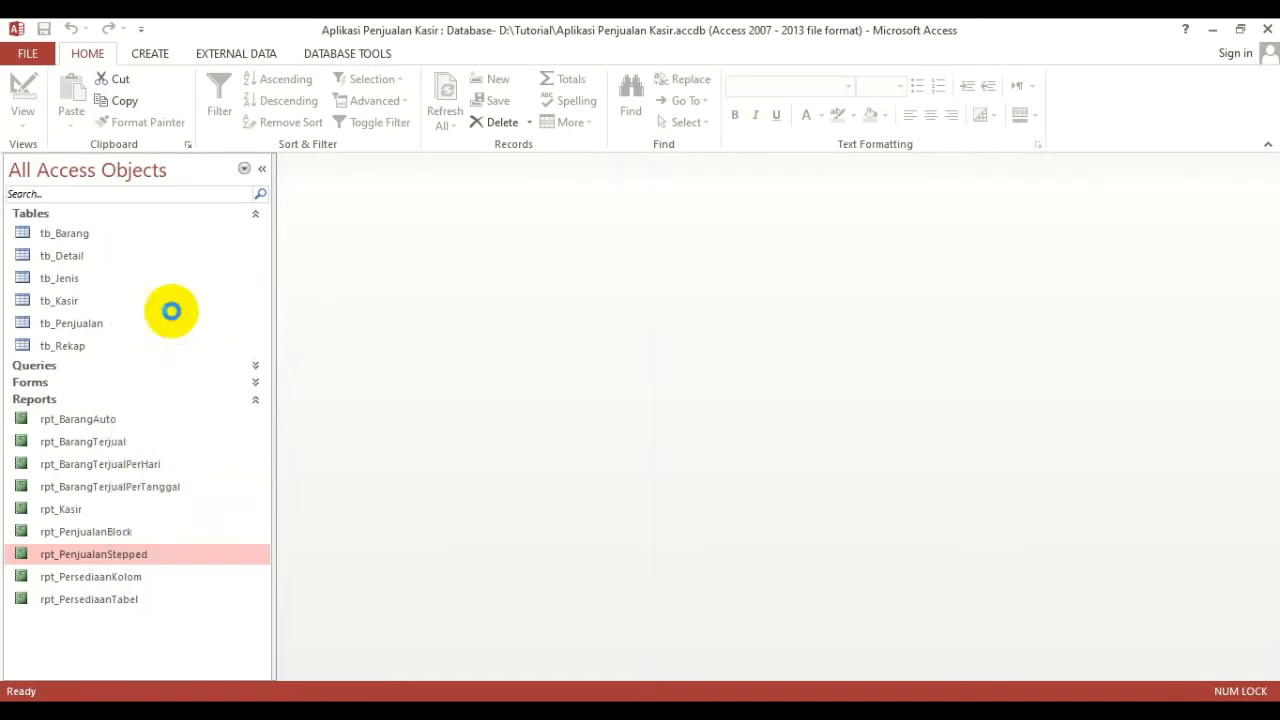
click(263, 169)
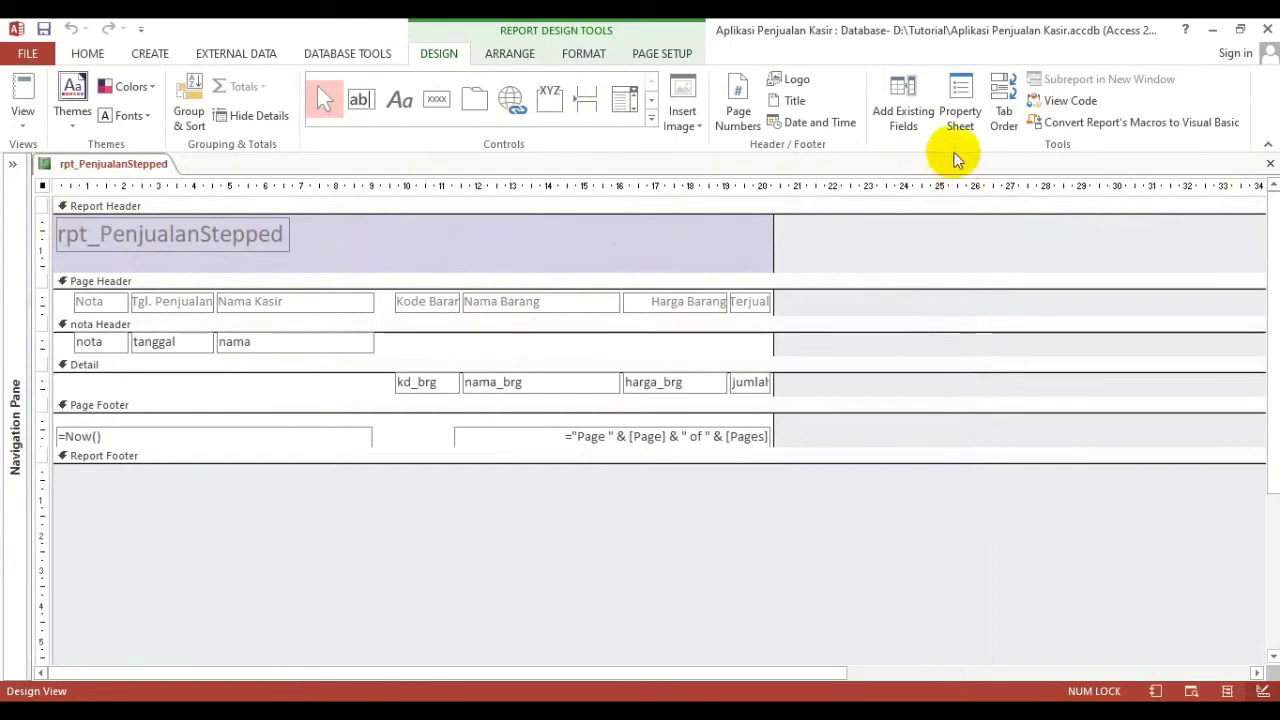
Show the report's property sheet and set both Pop Up and Modal to Yes
click(960, 115)
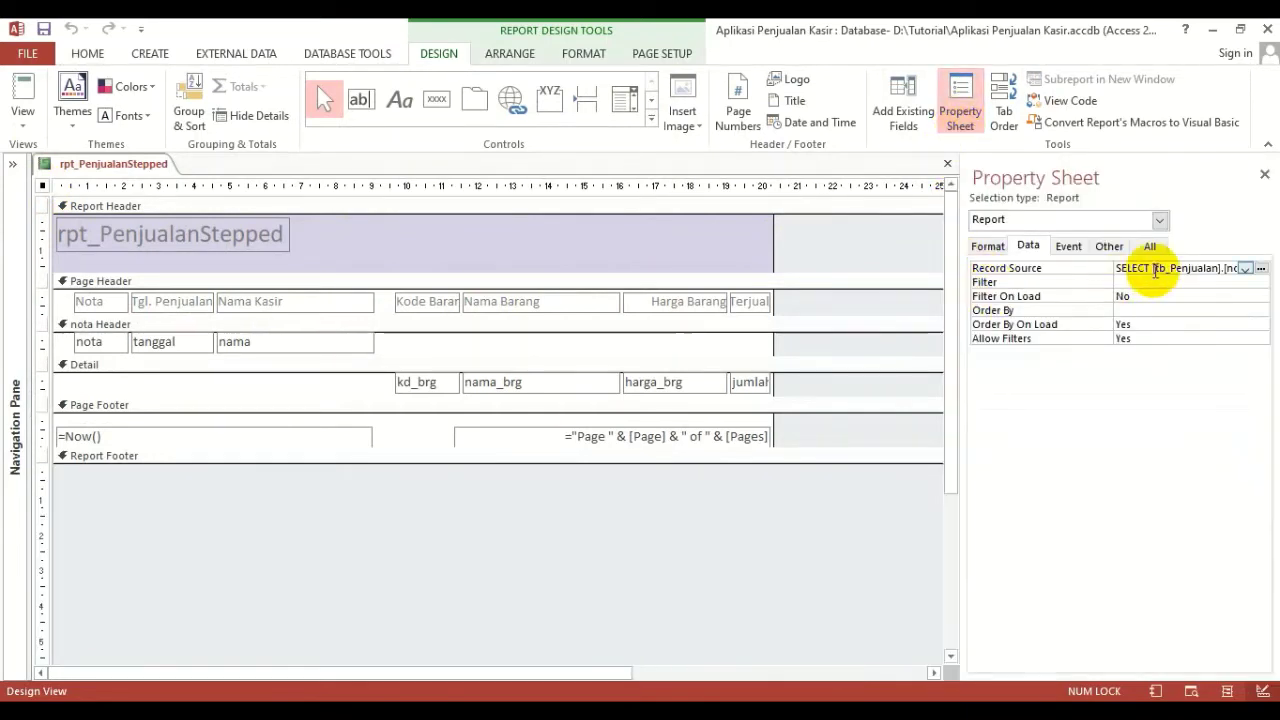
click(1110, 247)
double_click(1150, 267)
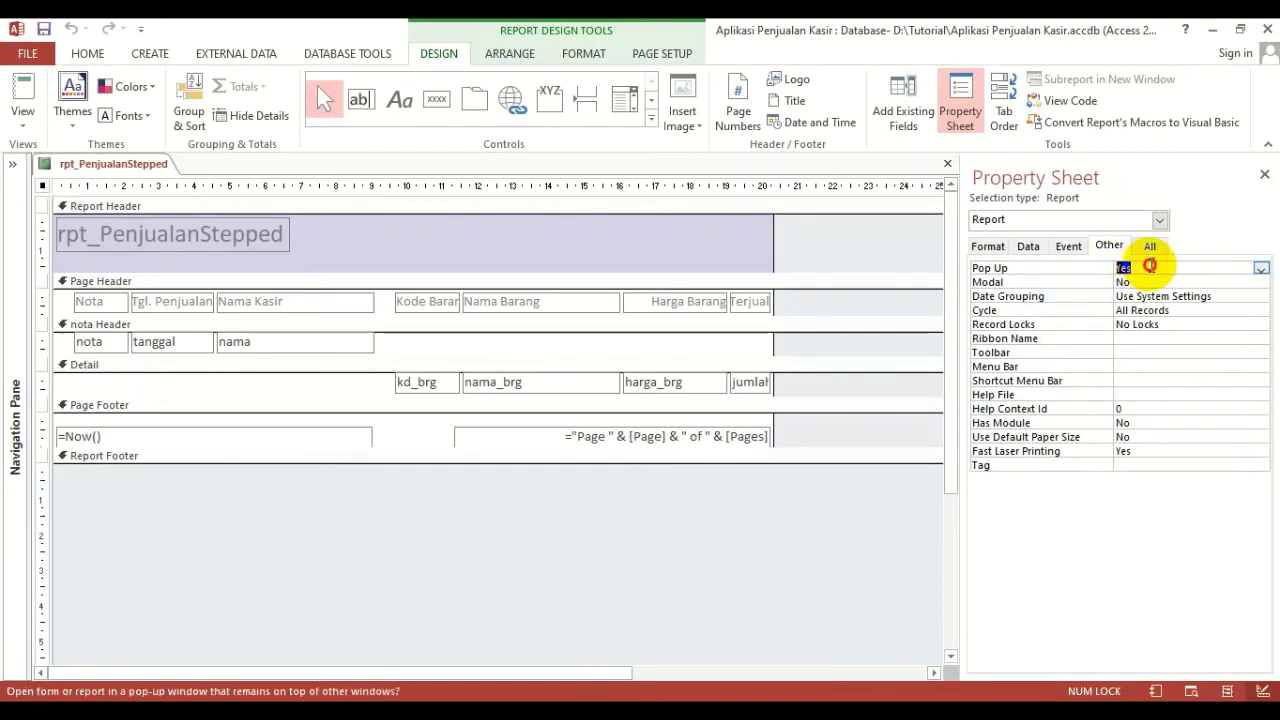
double_click(1143, 282)
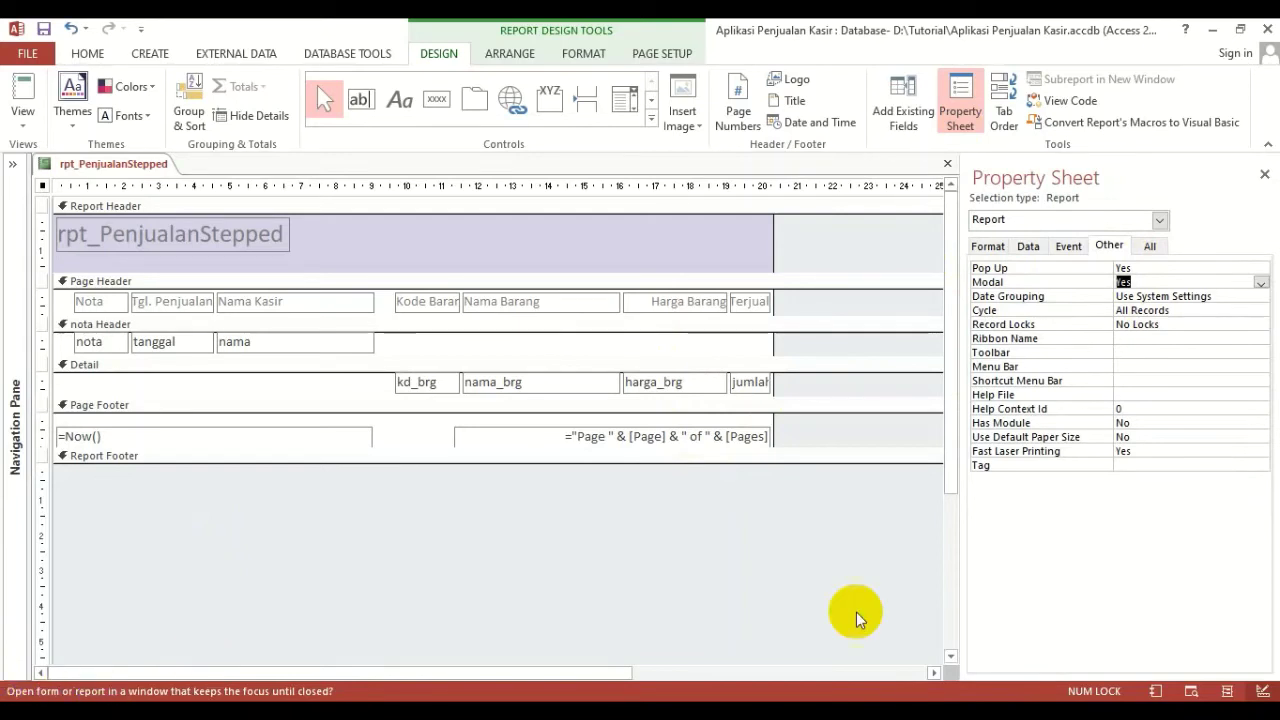
Set the report's Default View to Print Preview and Auto Center to Yes
click(987, 246)
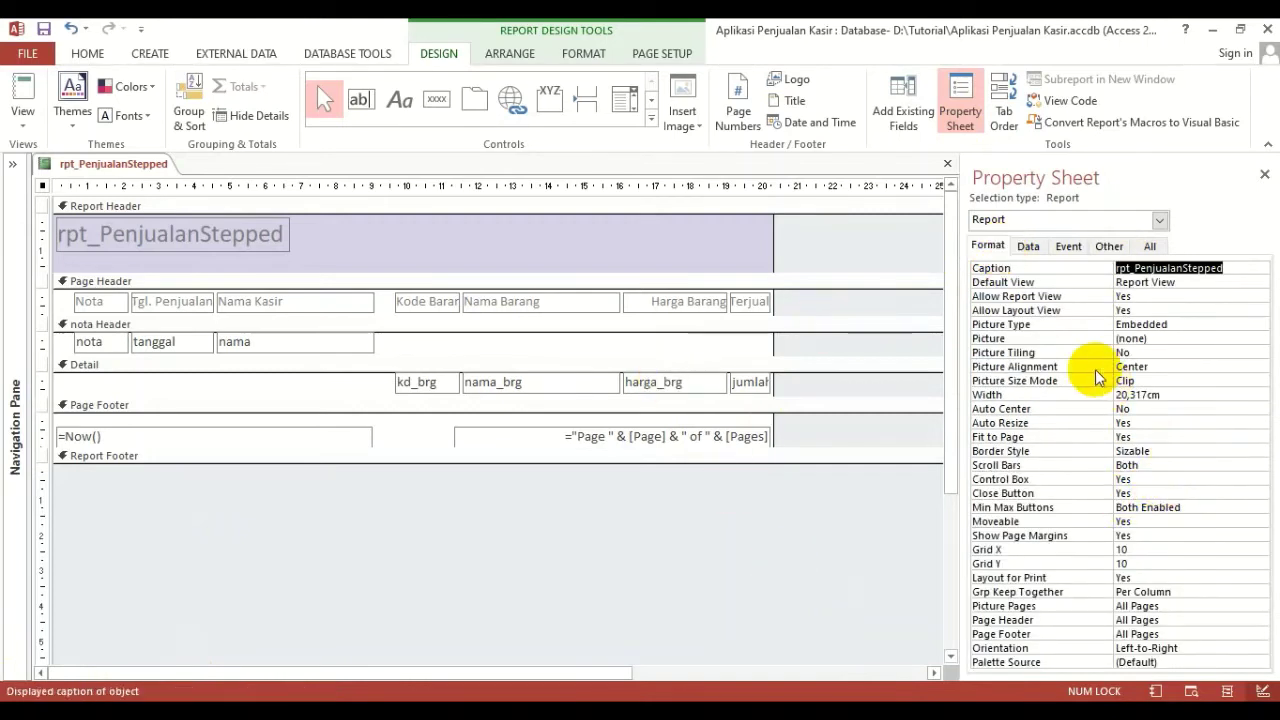
click(1191, 282)
click(1260, 283)
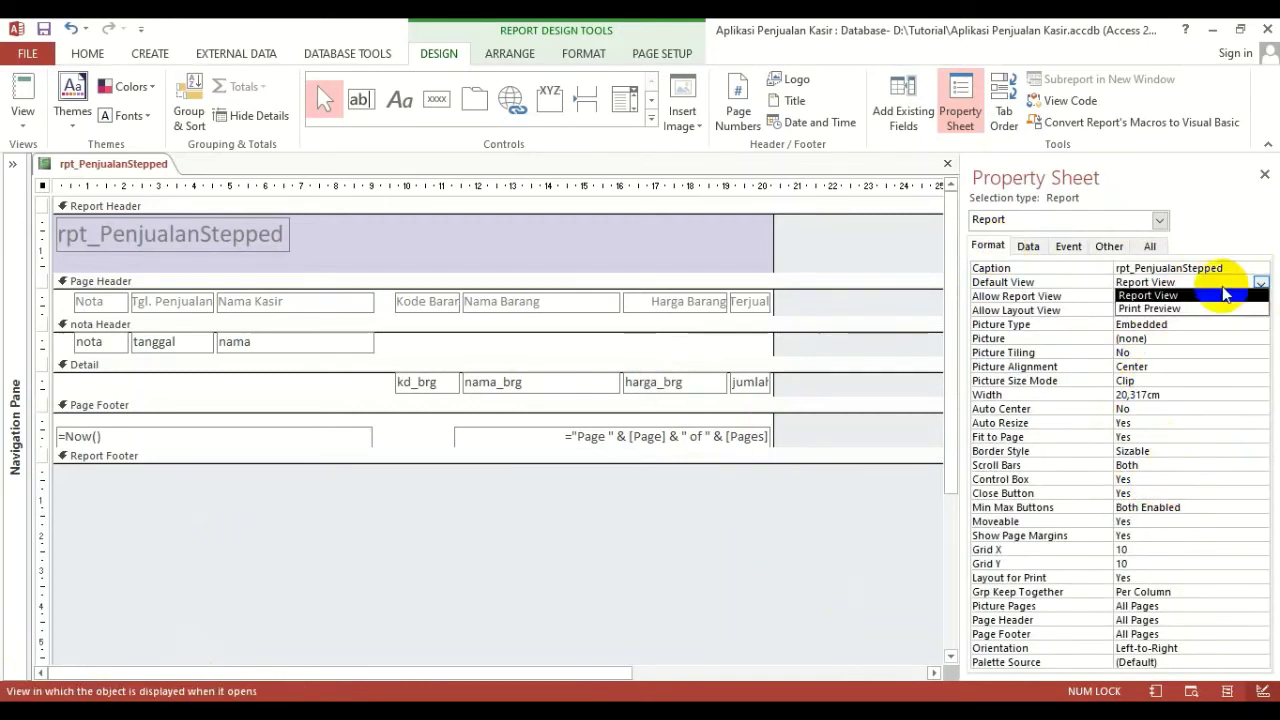
click(1150, 309)
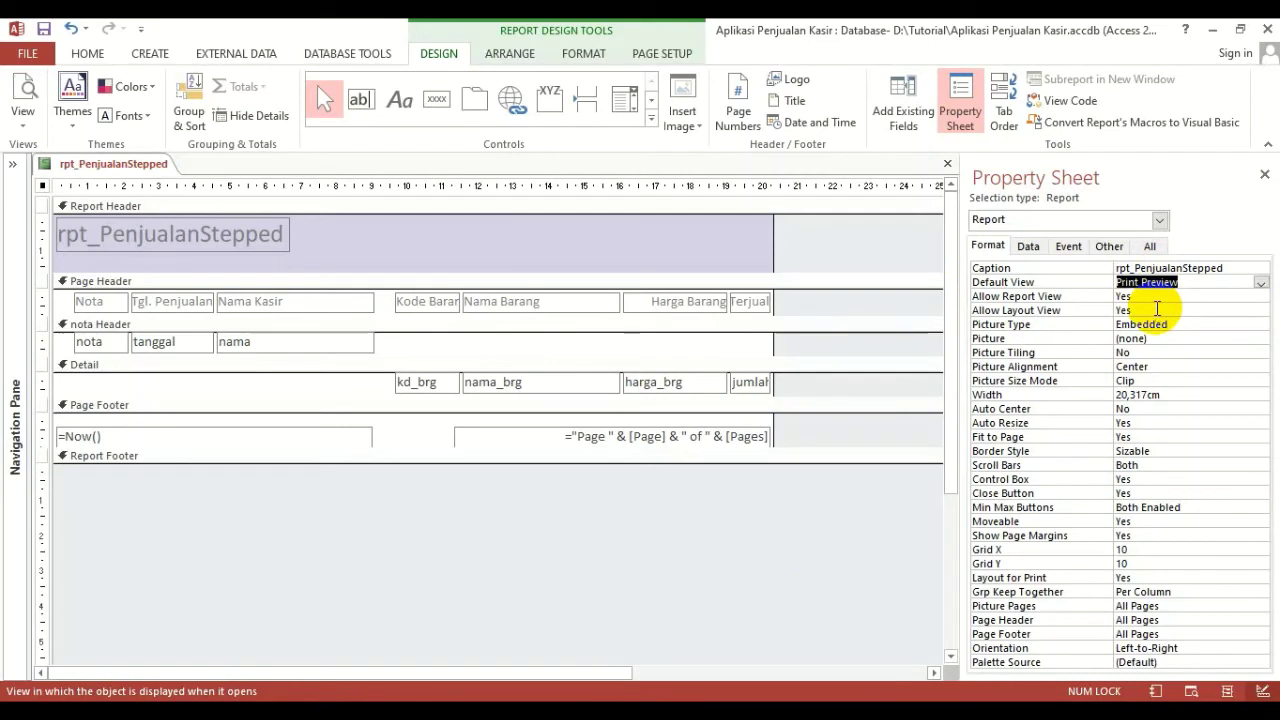
click(1150, 408)
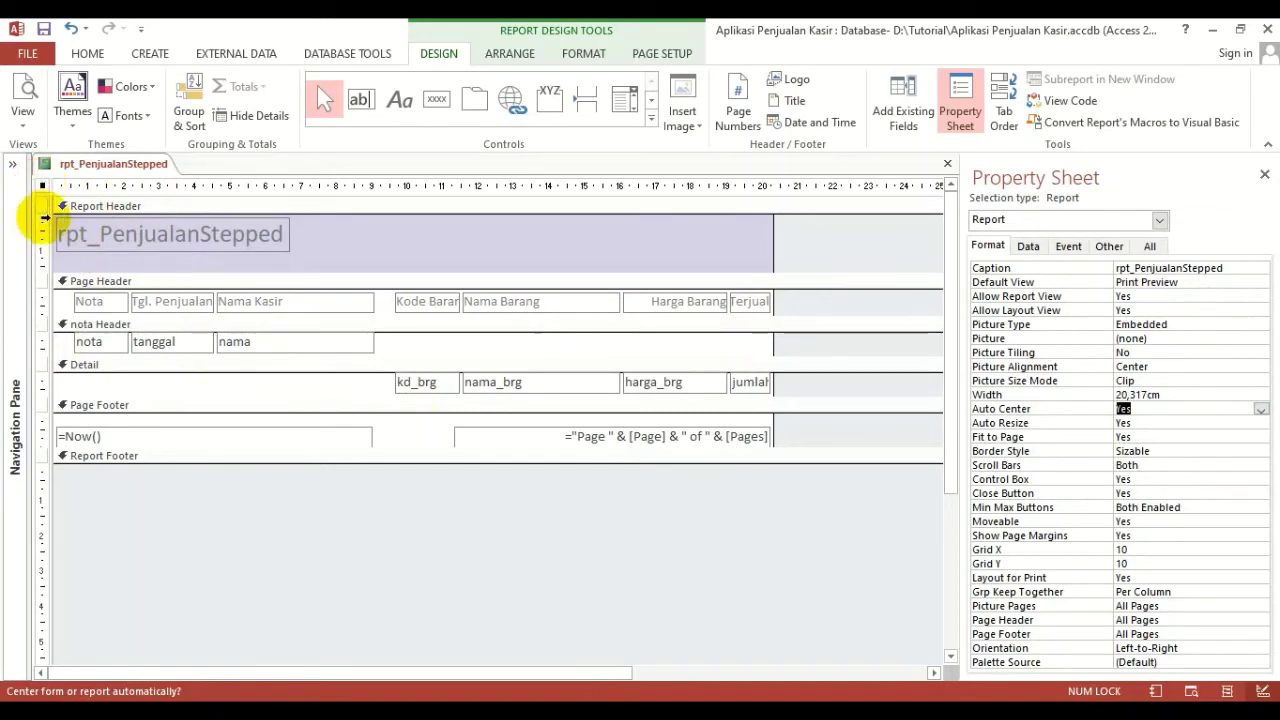
Open rpt_BarangTerjual in Design View and copy its full report caption
click(13, 164)
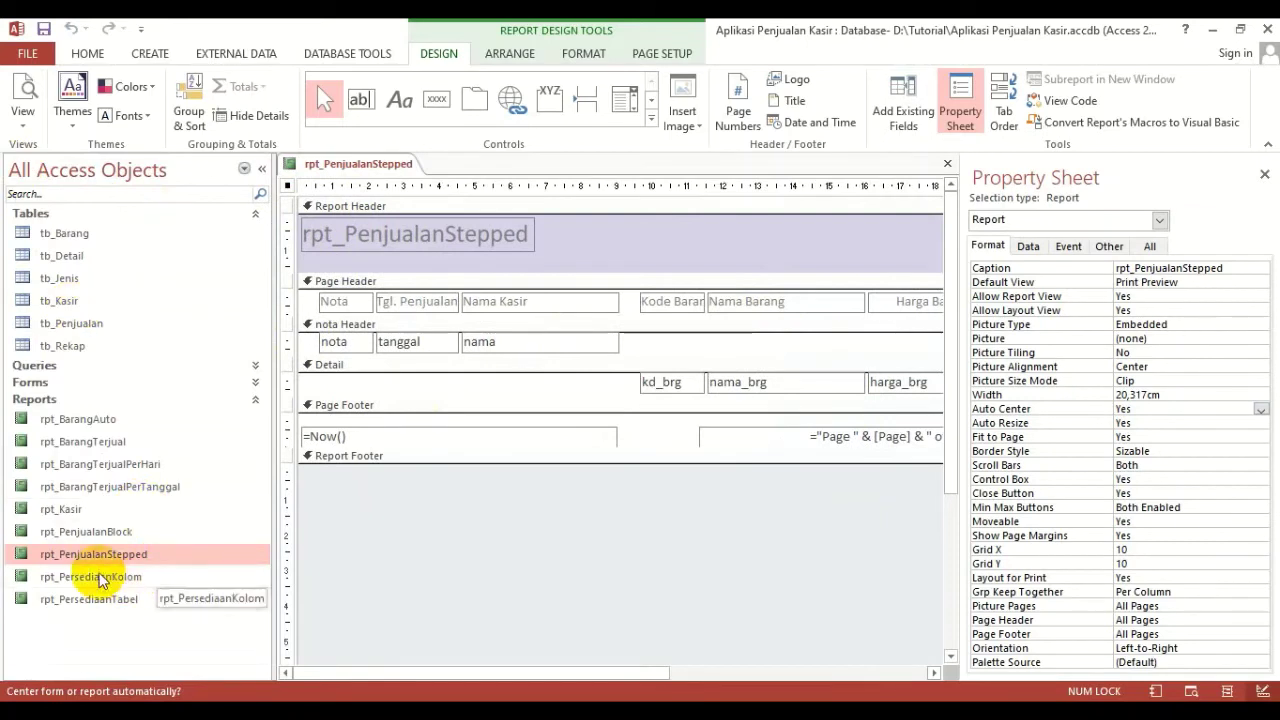
click(88, 446)
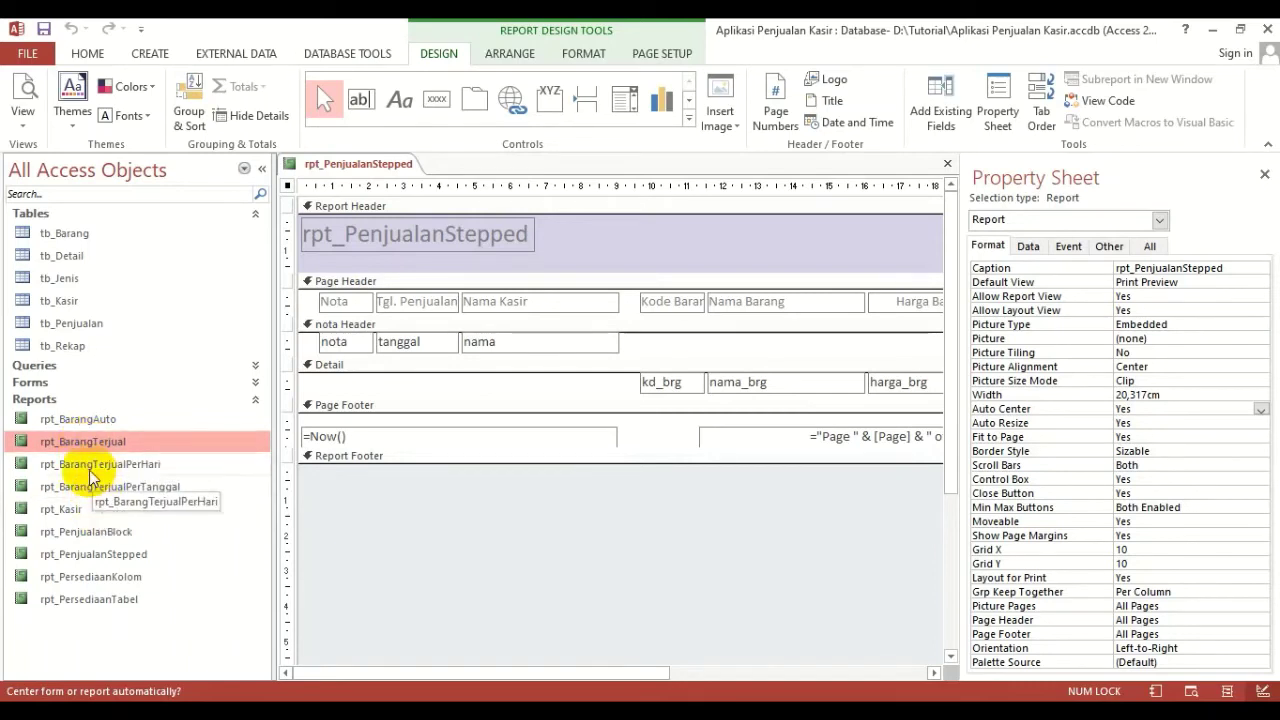
right_click(90, 447)
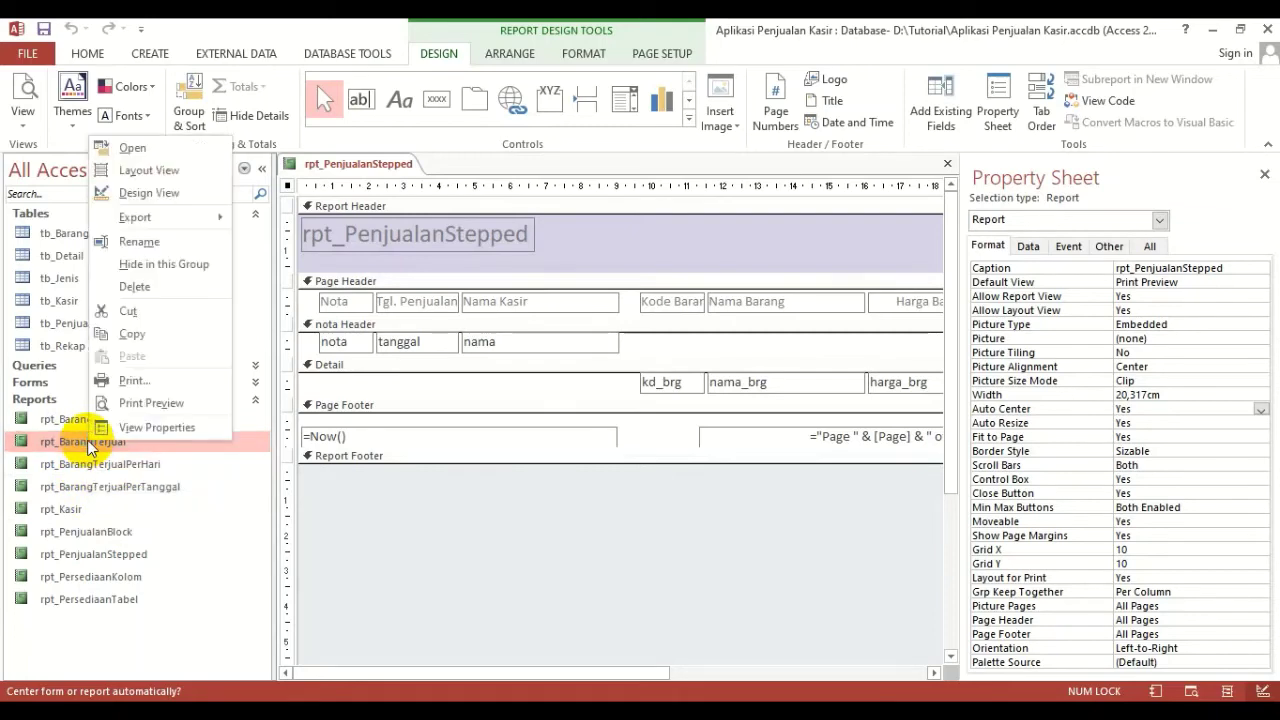
click(185, 189)
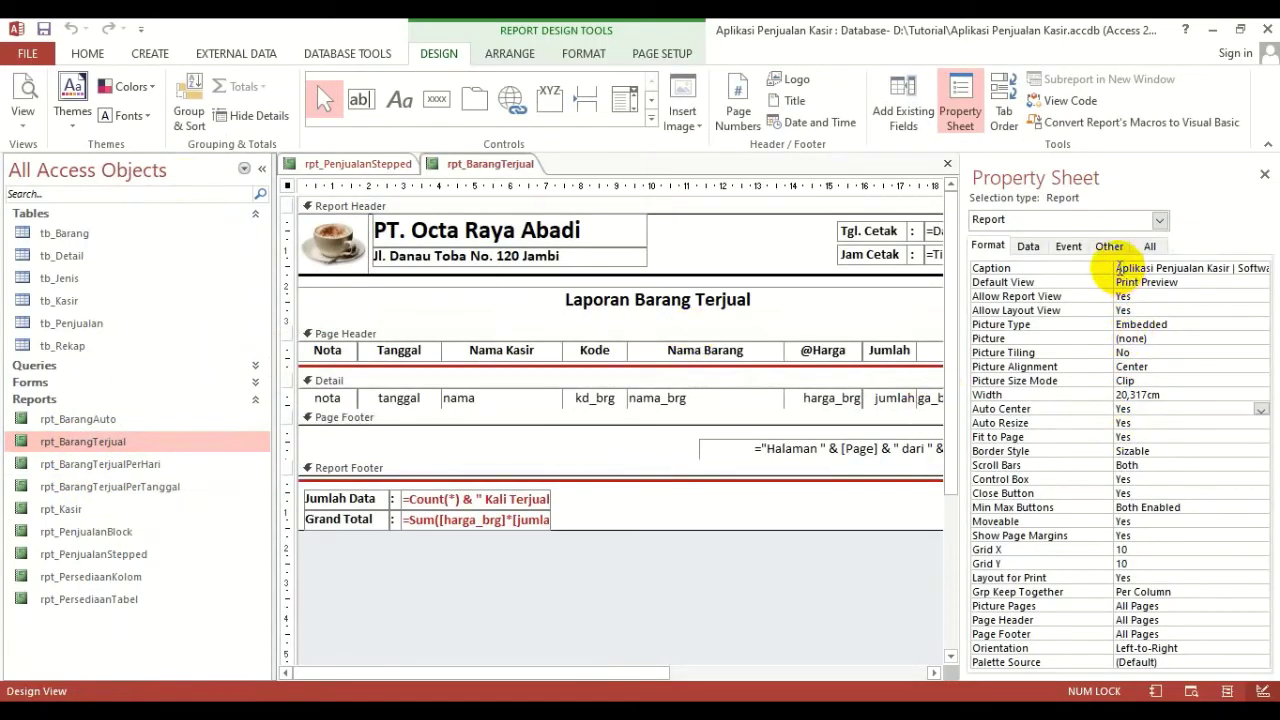
drag(1118, 268, 1268, 268)
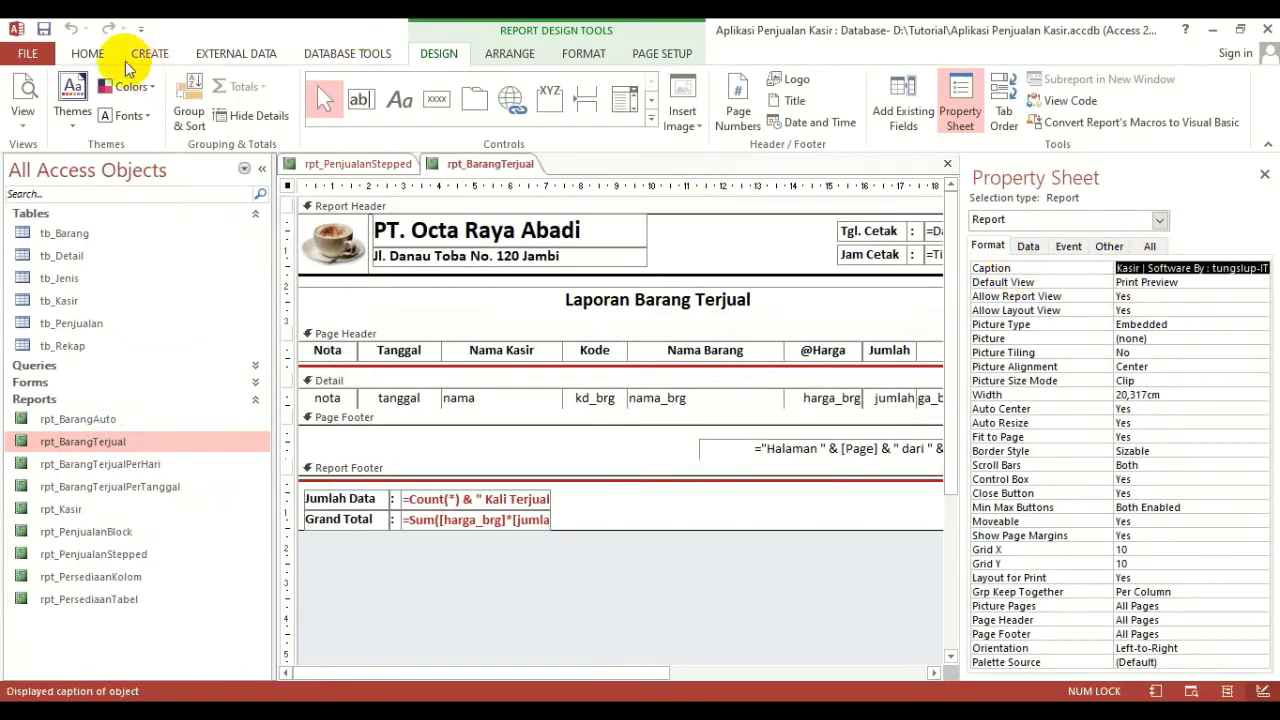
click(95, 55)
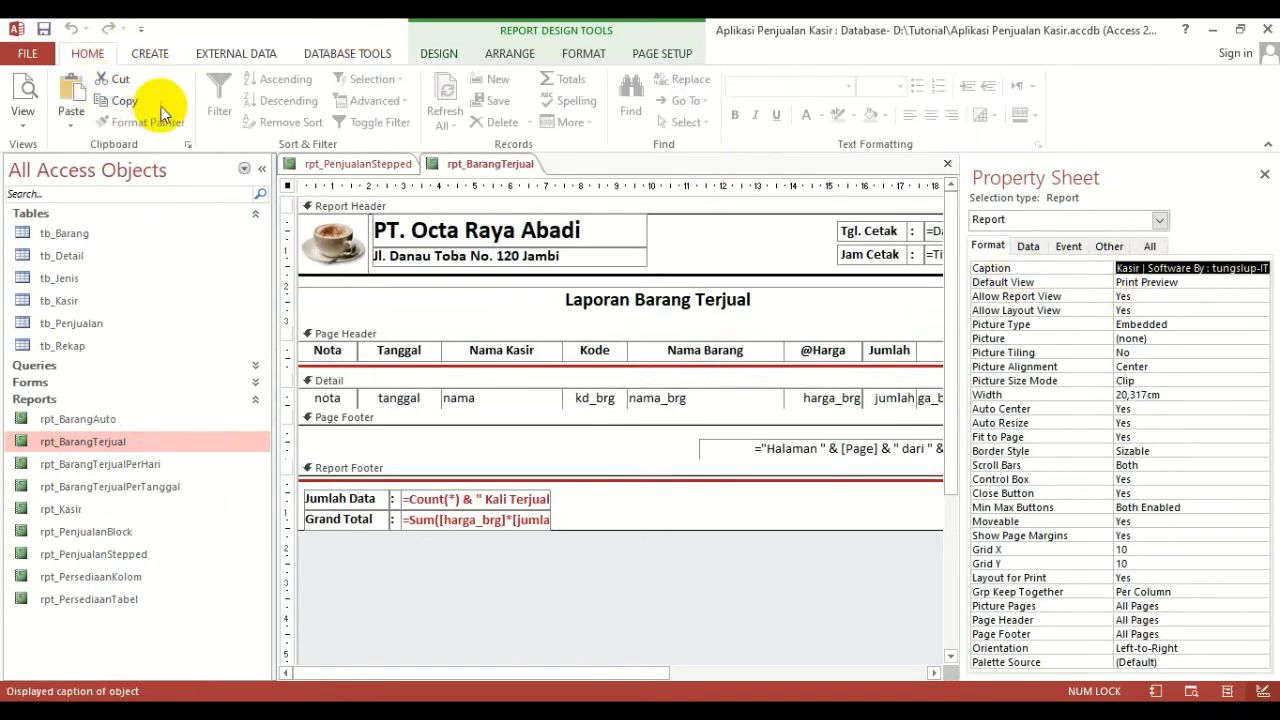
Replace the caption of rpt_PenjualanStepped with the copied text "Aplikasi Penjualan Kasir | Software By : tungslup-IT"
click(380, 164)
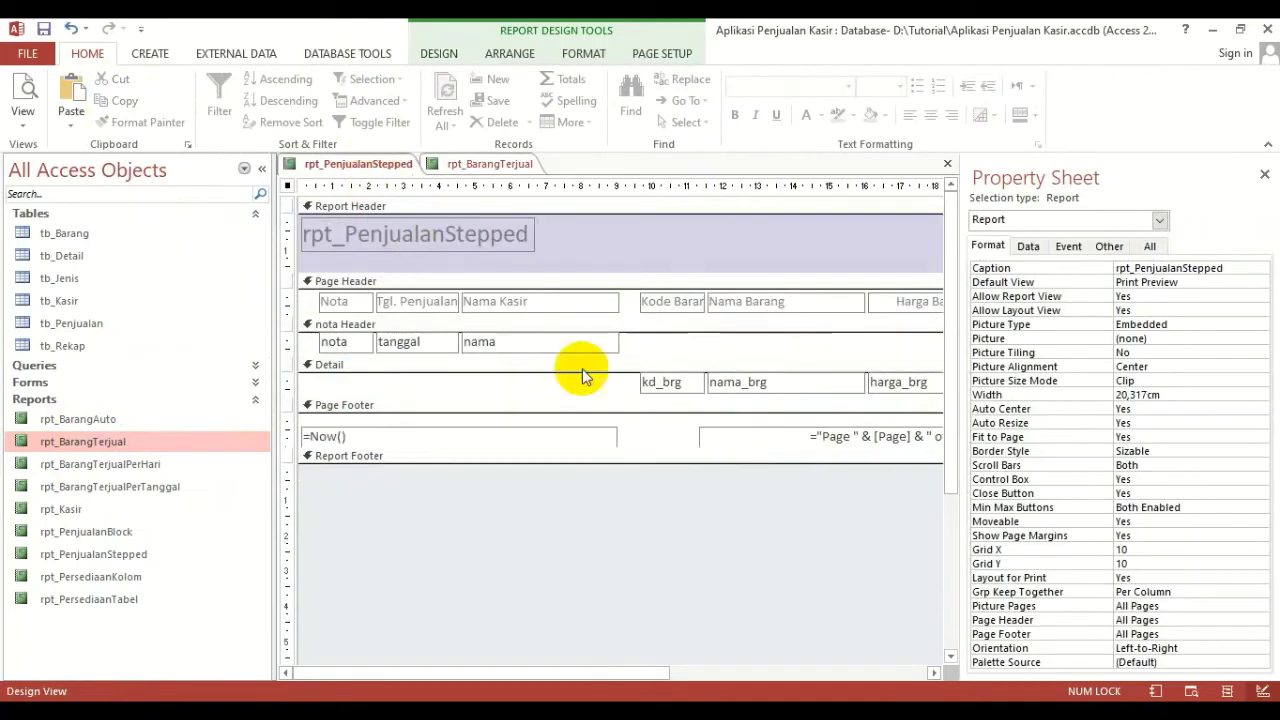
click(1005, 268)
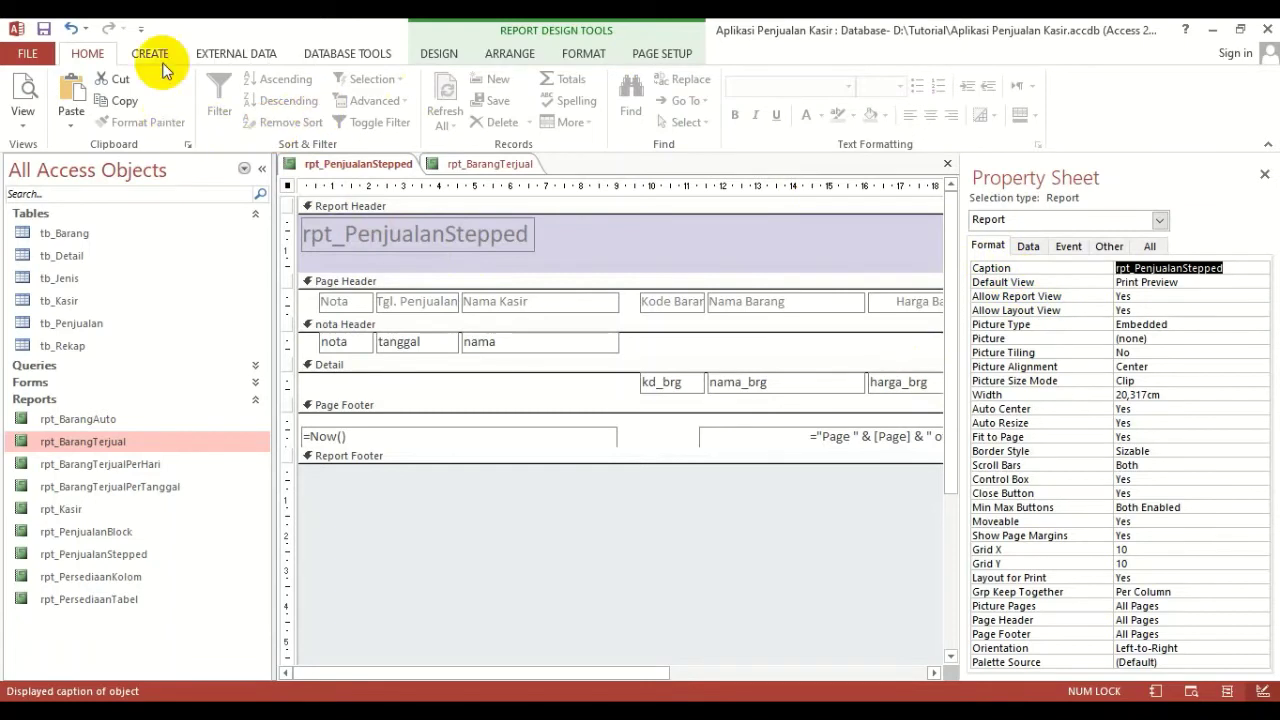
click(80, 92)
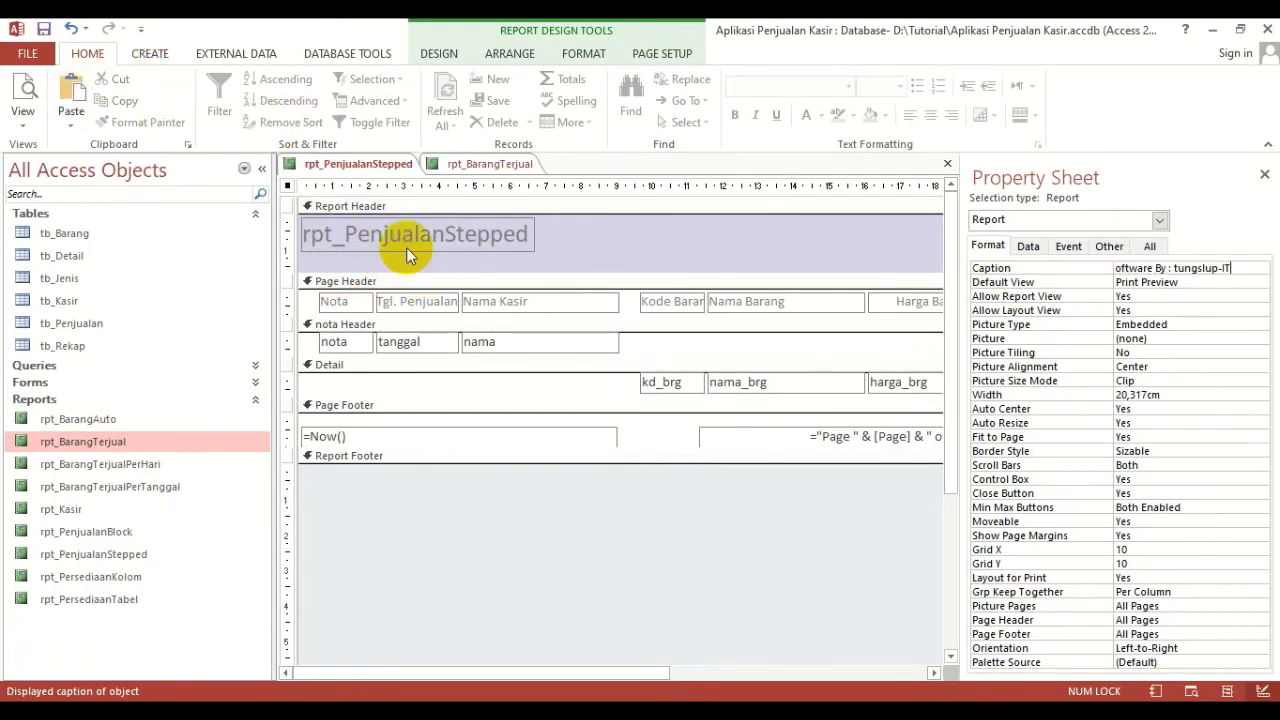
key(Return)
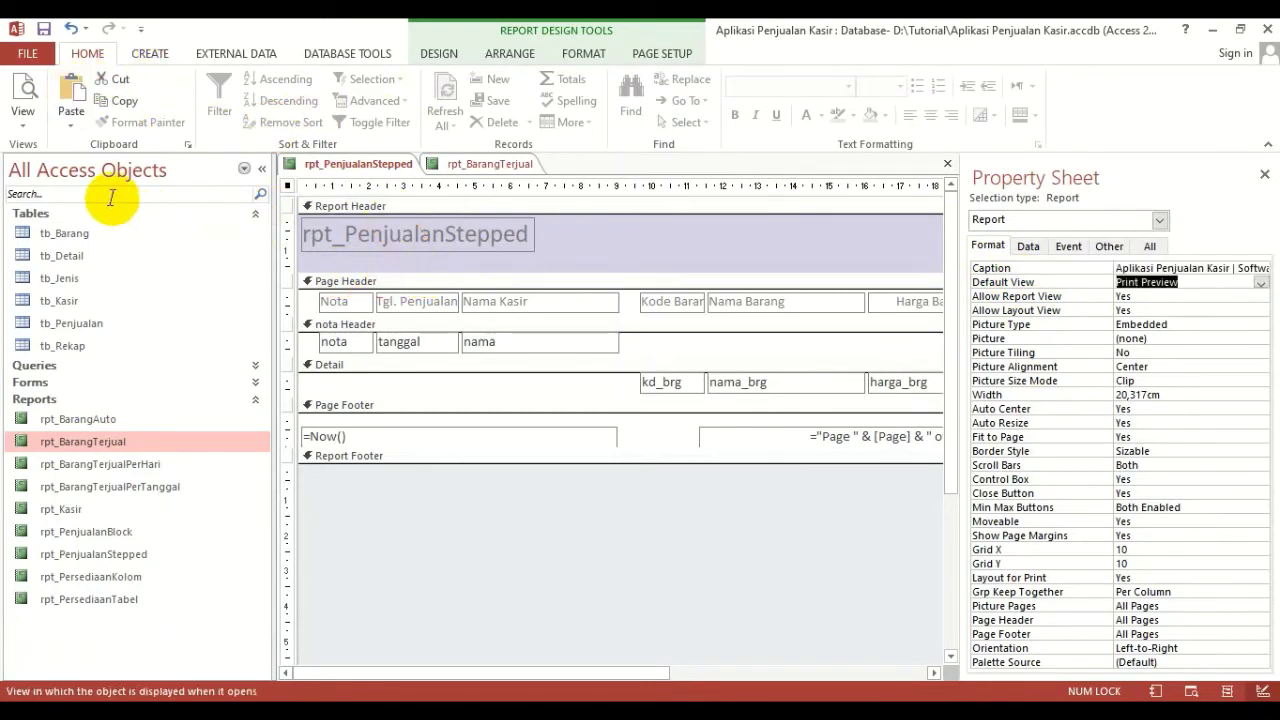
Preview rpt_PenjualanStepped as a pop-up with the Navigation Pane collapsed, move its window clear, and return it to Design View
click(263, 172)
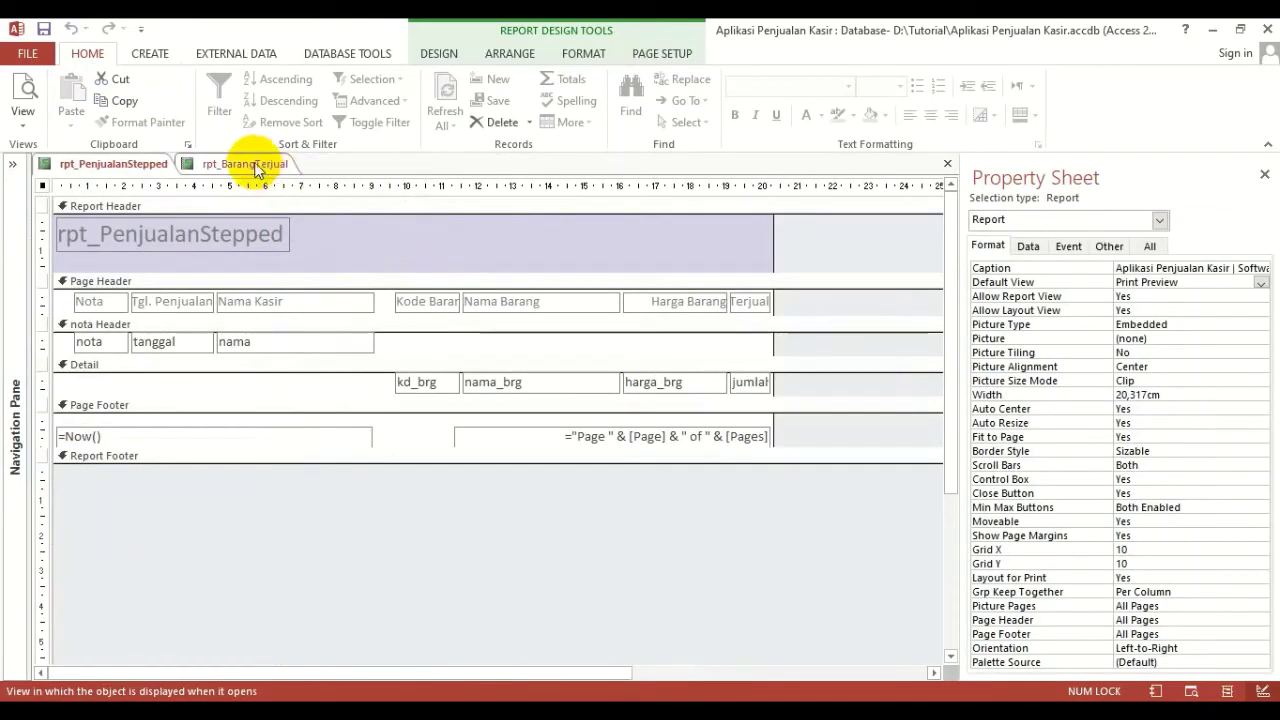
click(20, 88)
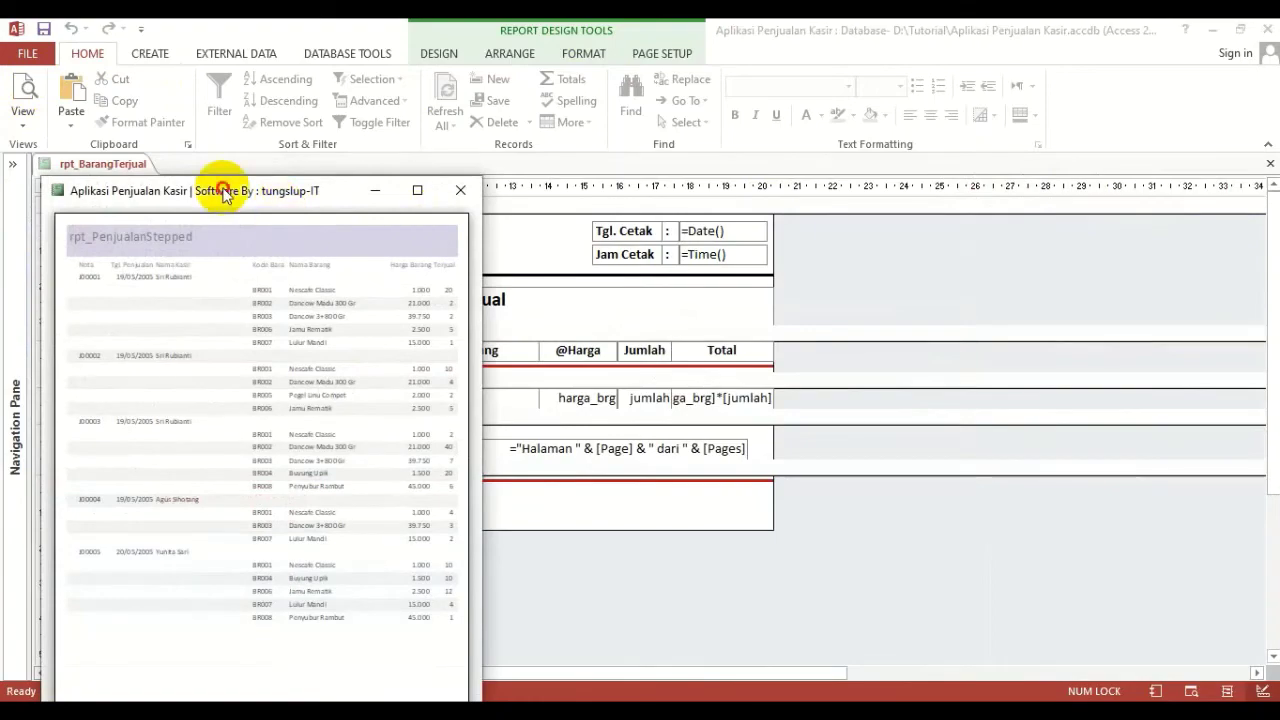
drag(216, 189, 578, 60)
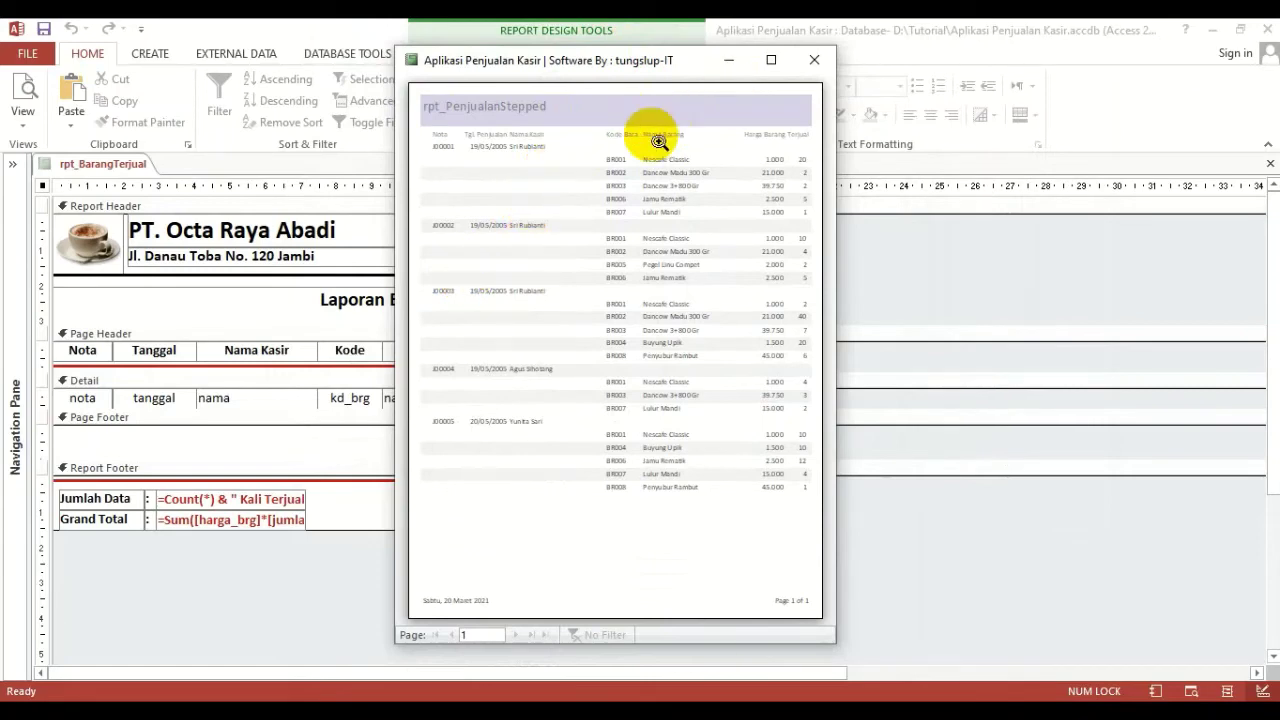
right_click(662, 104)
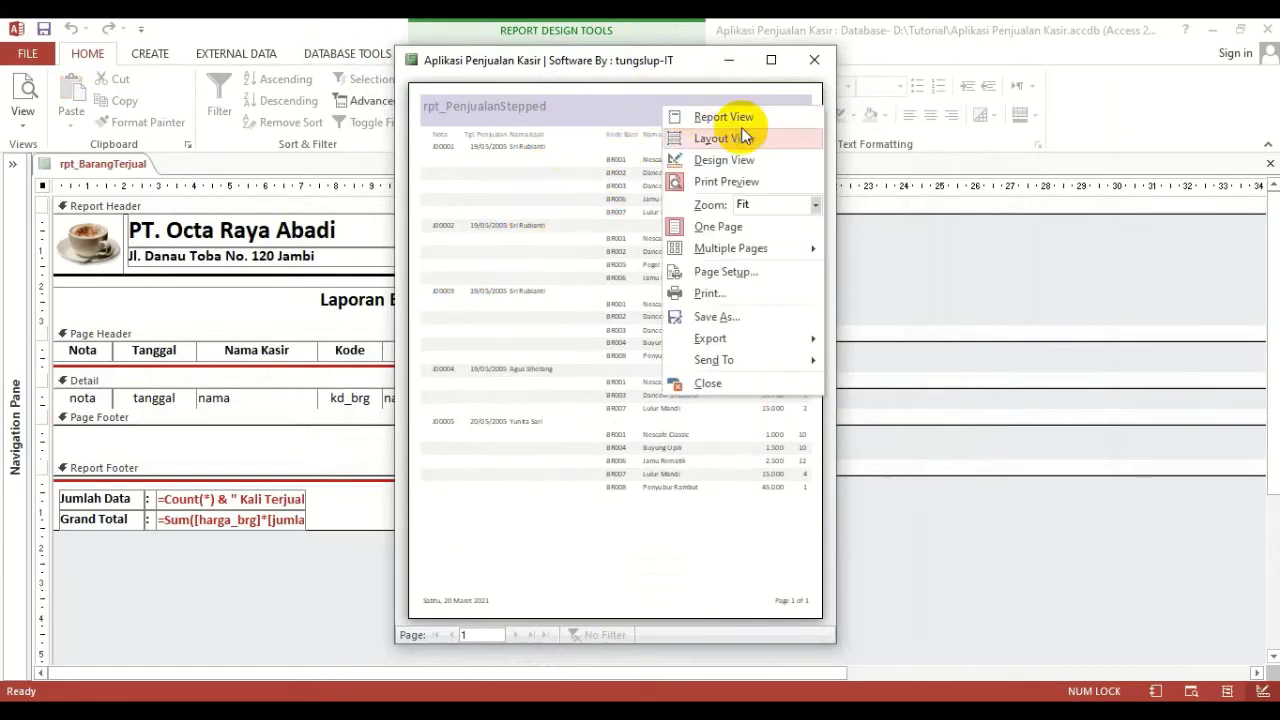
click(730, 162)
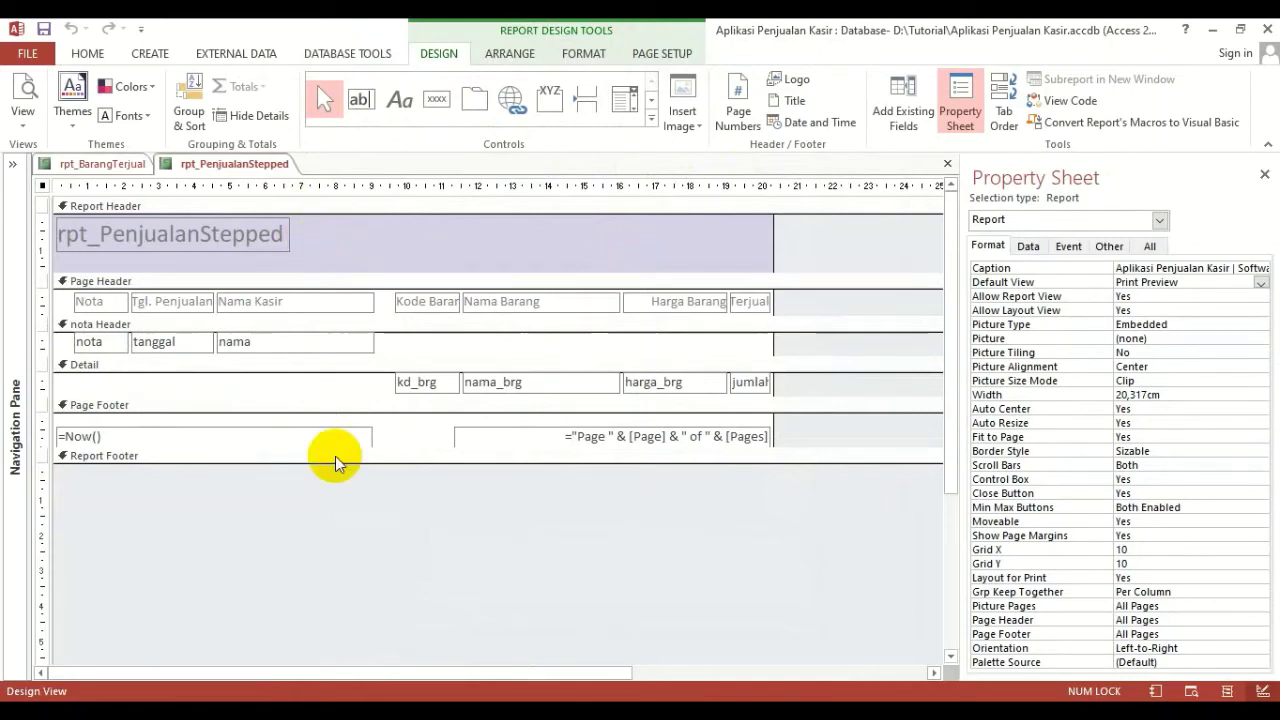
Check the planned report fields and totals in Notepad, then review the report's Other and Format properties in Access
click(250, 714)
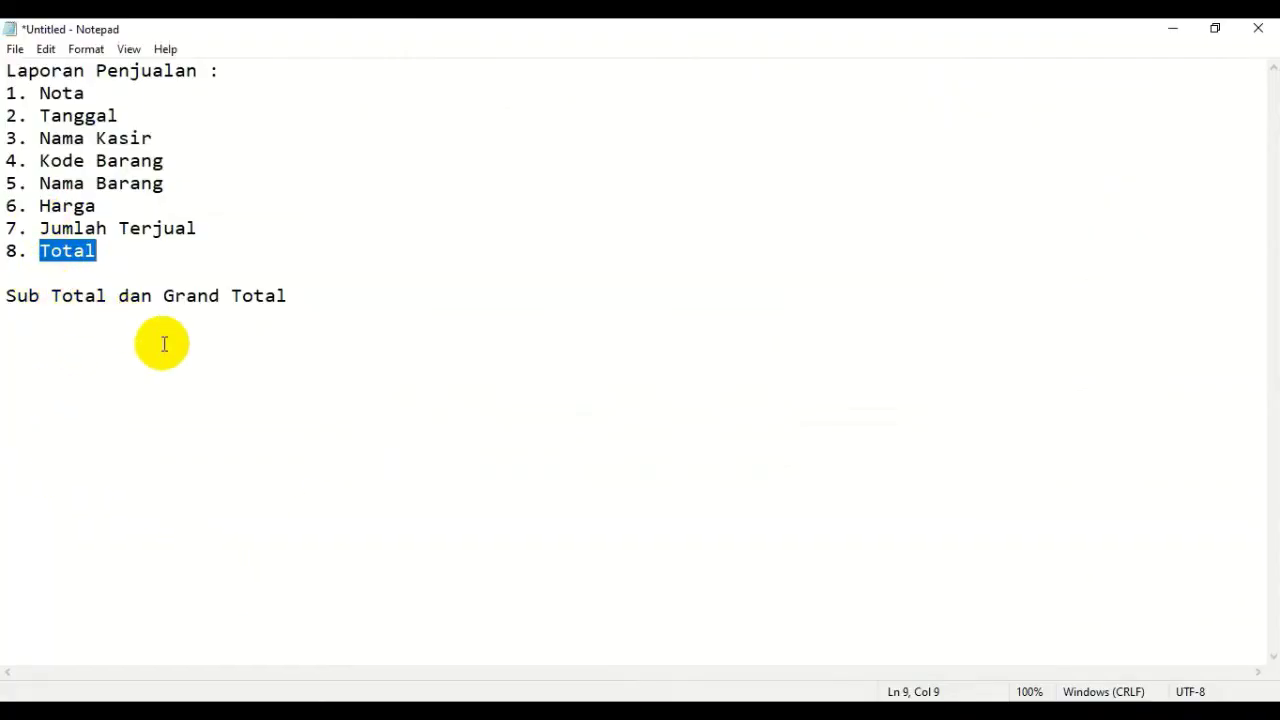
click(310, 714)
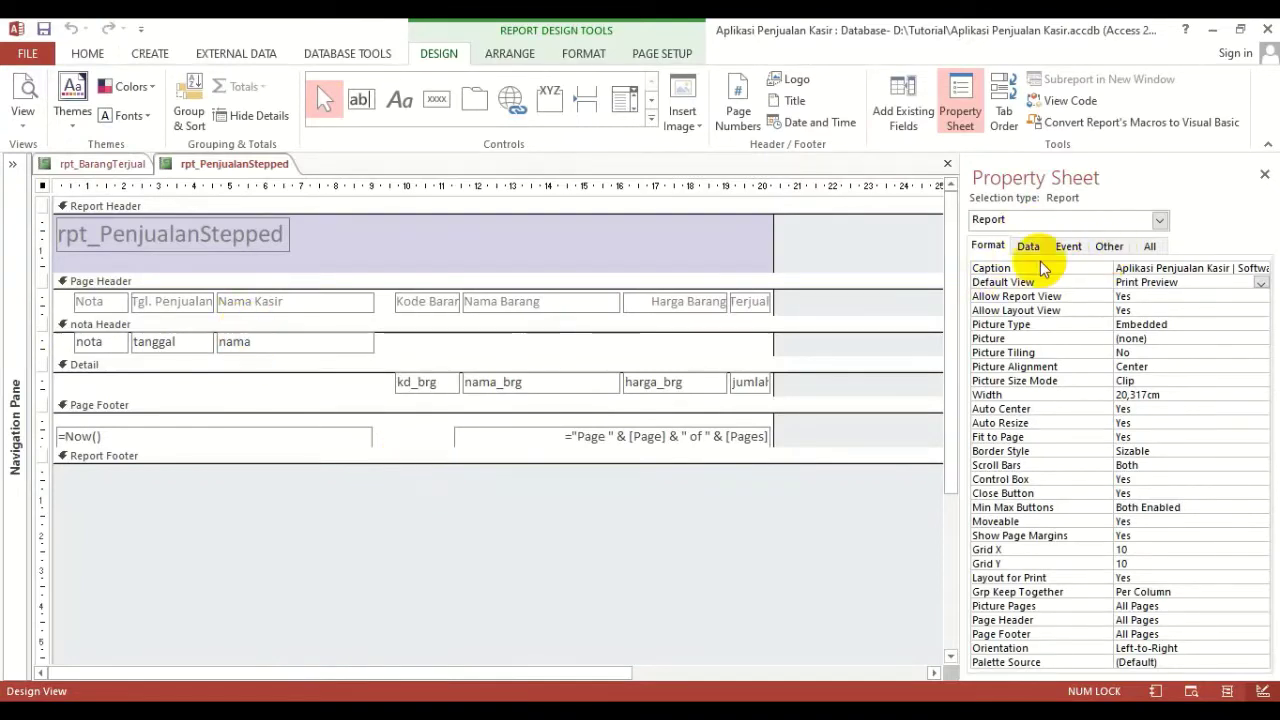
click(1107, 248)
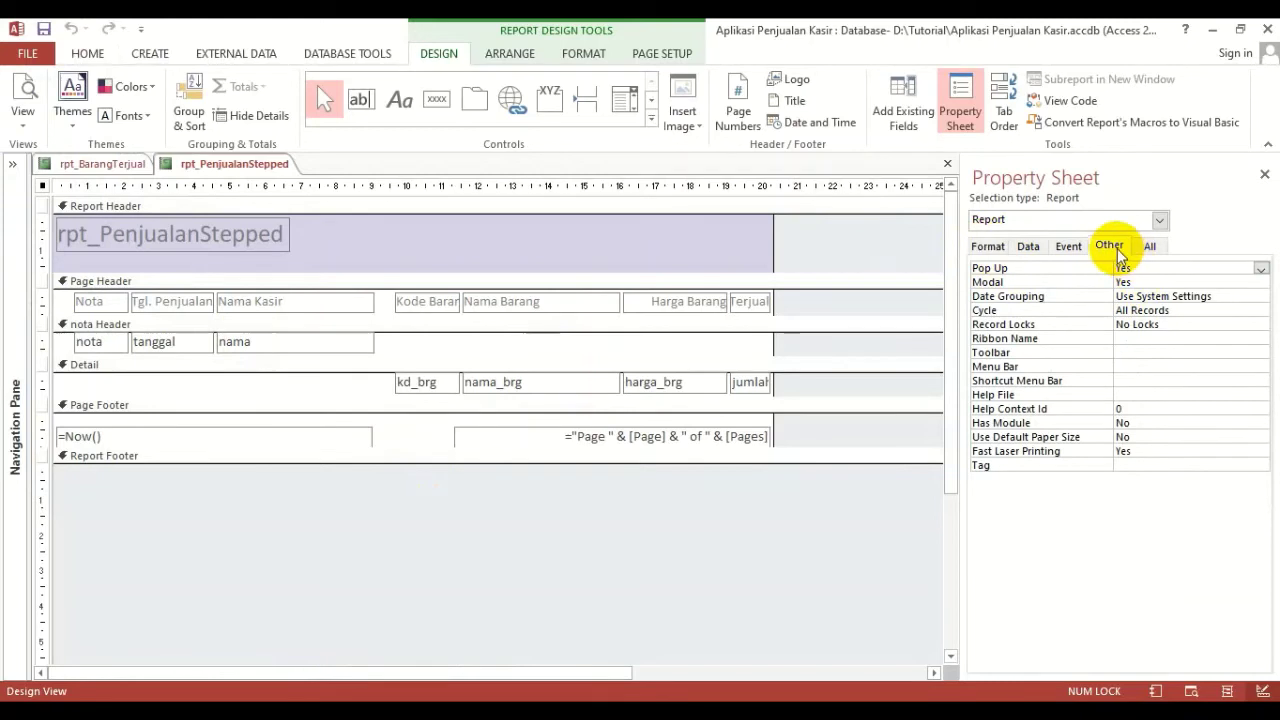
click(991, 250)
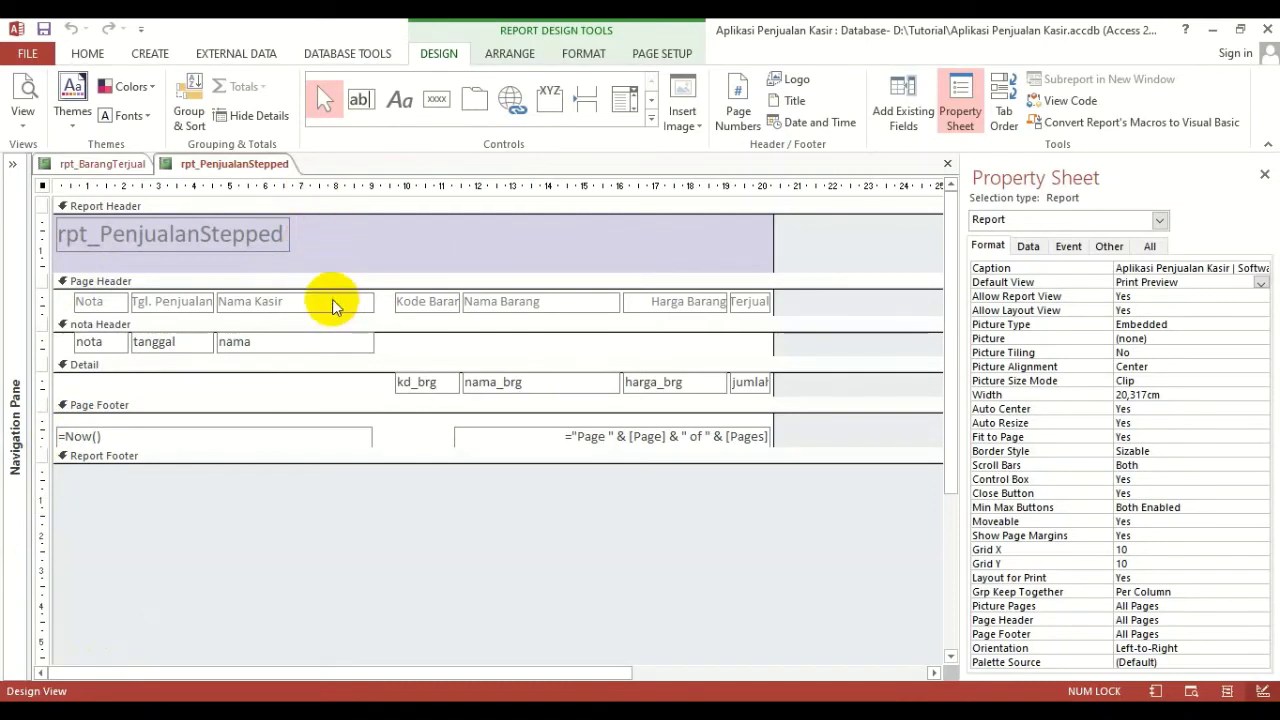
click(376, 243)
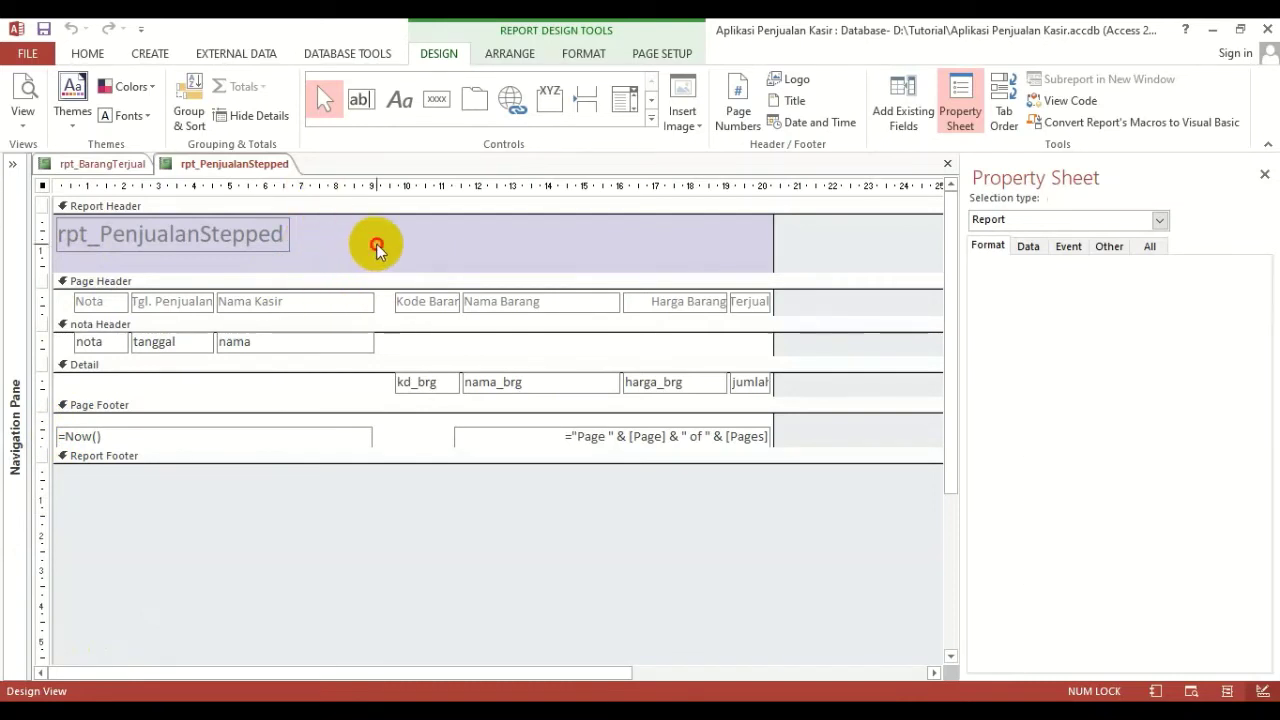
click(386, 308)
click(394, 352)
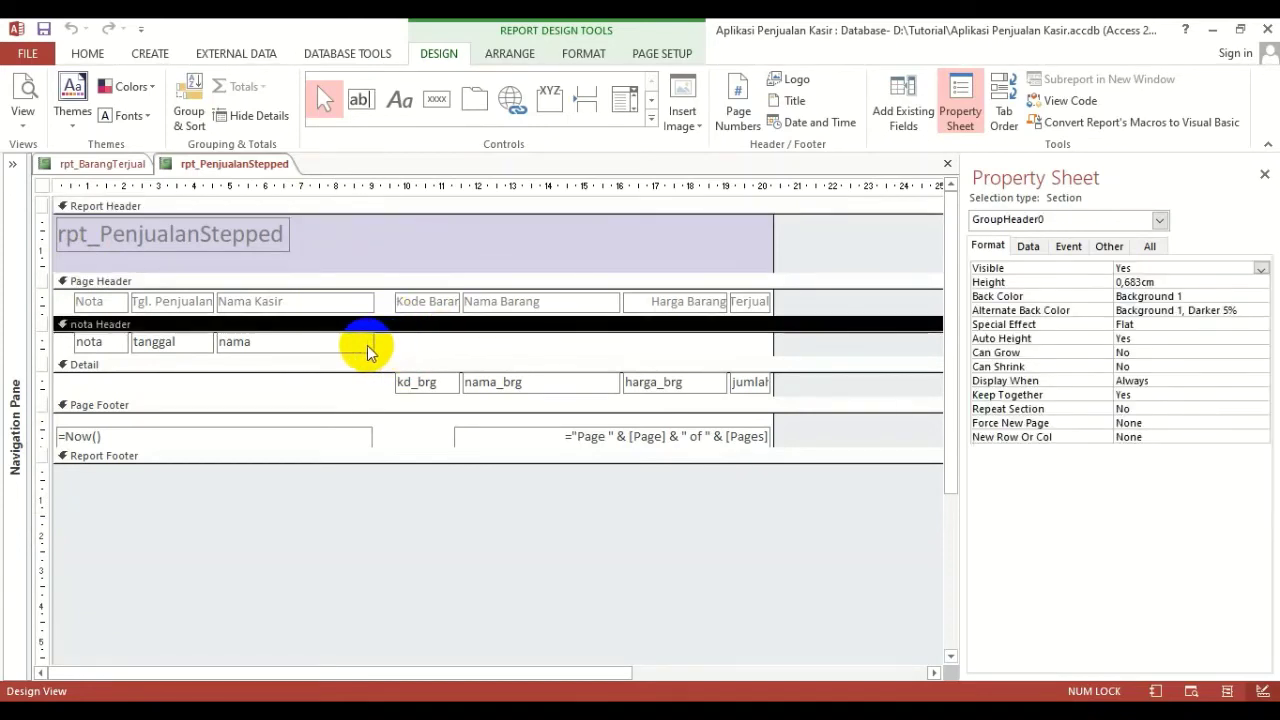
click(361, 342)
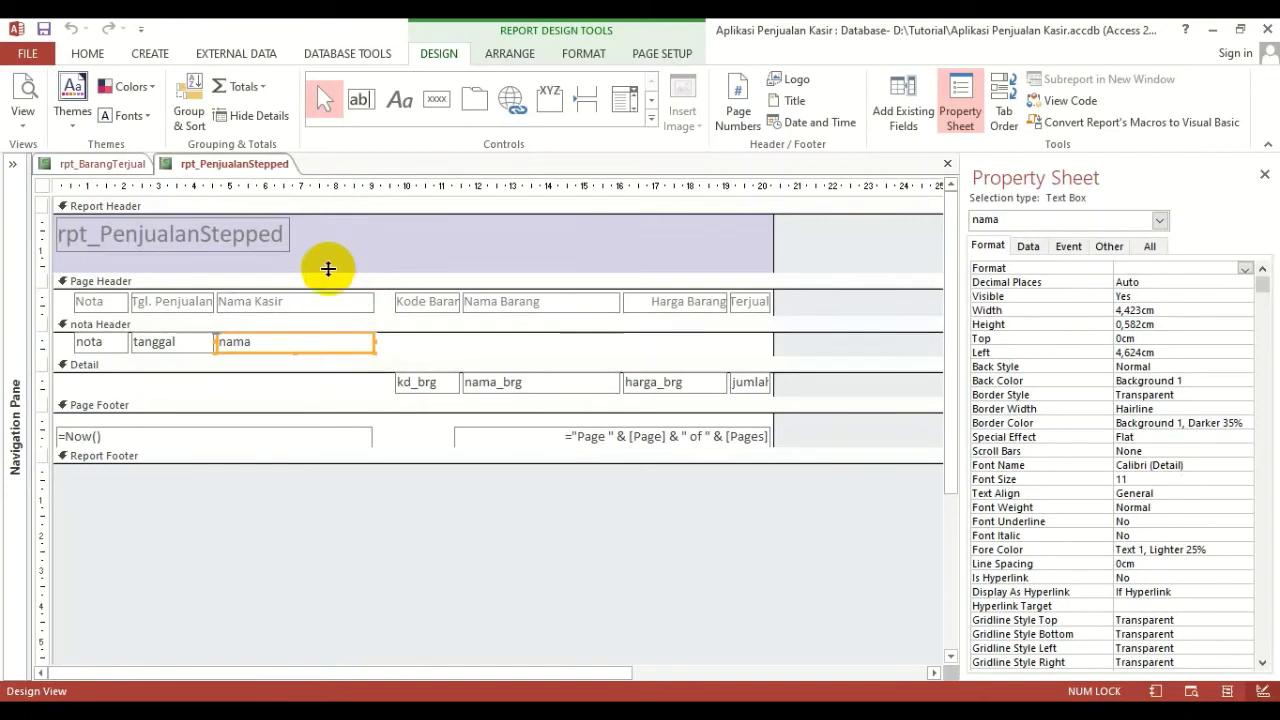
Set the back color of the Report Header section in rpt_PenjualanStepped to Background 1
click(340, 210)
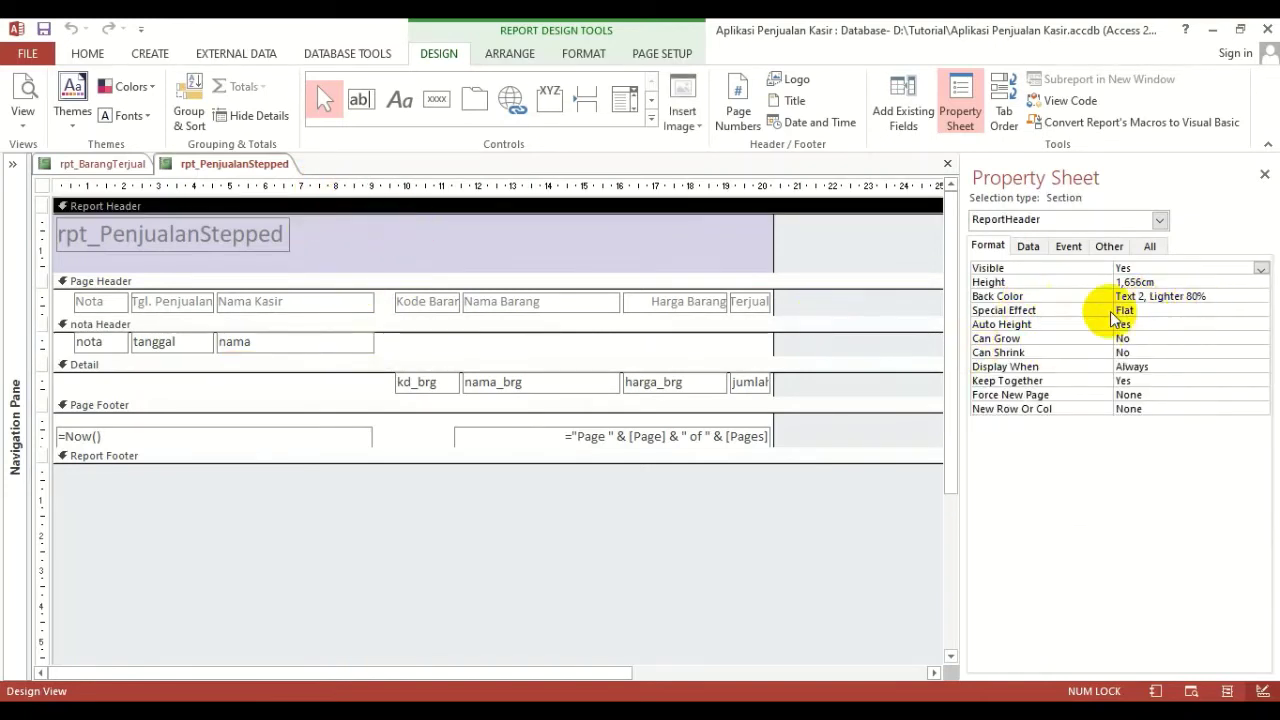
click(1191, 296)
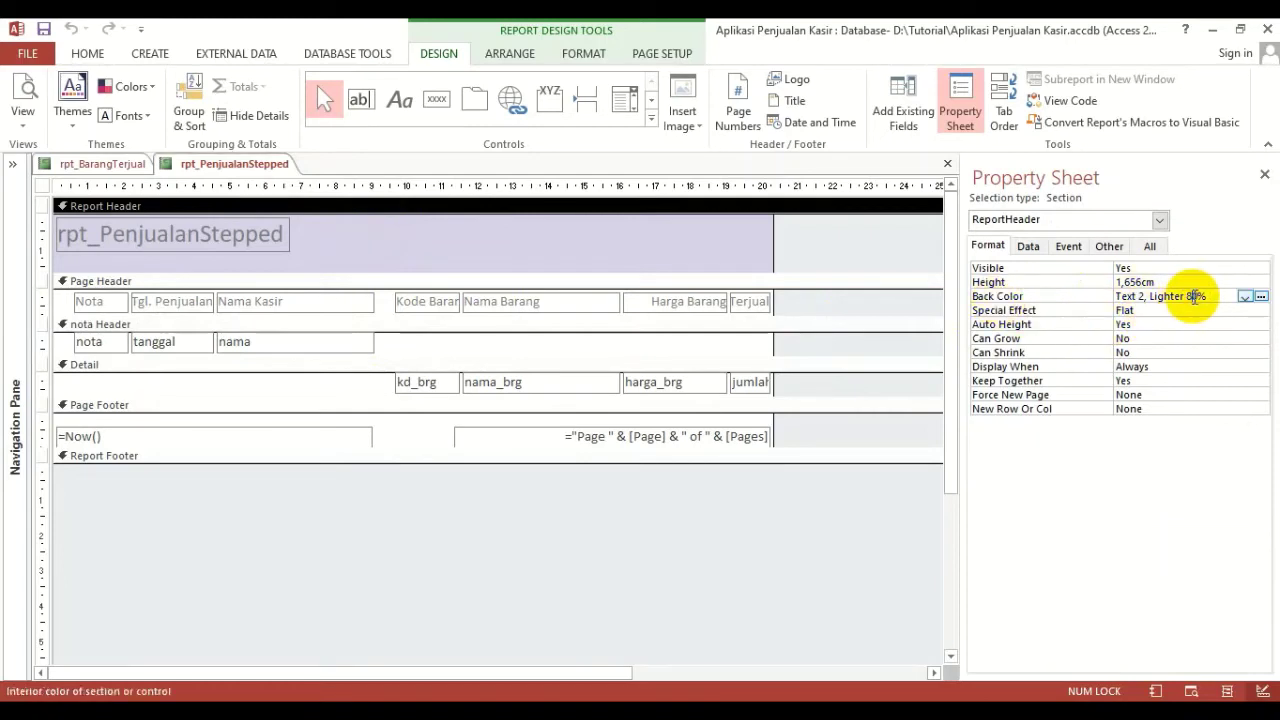
click(1261, 298)
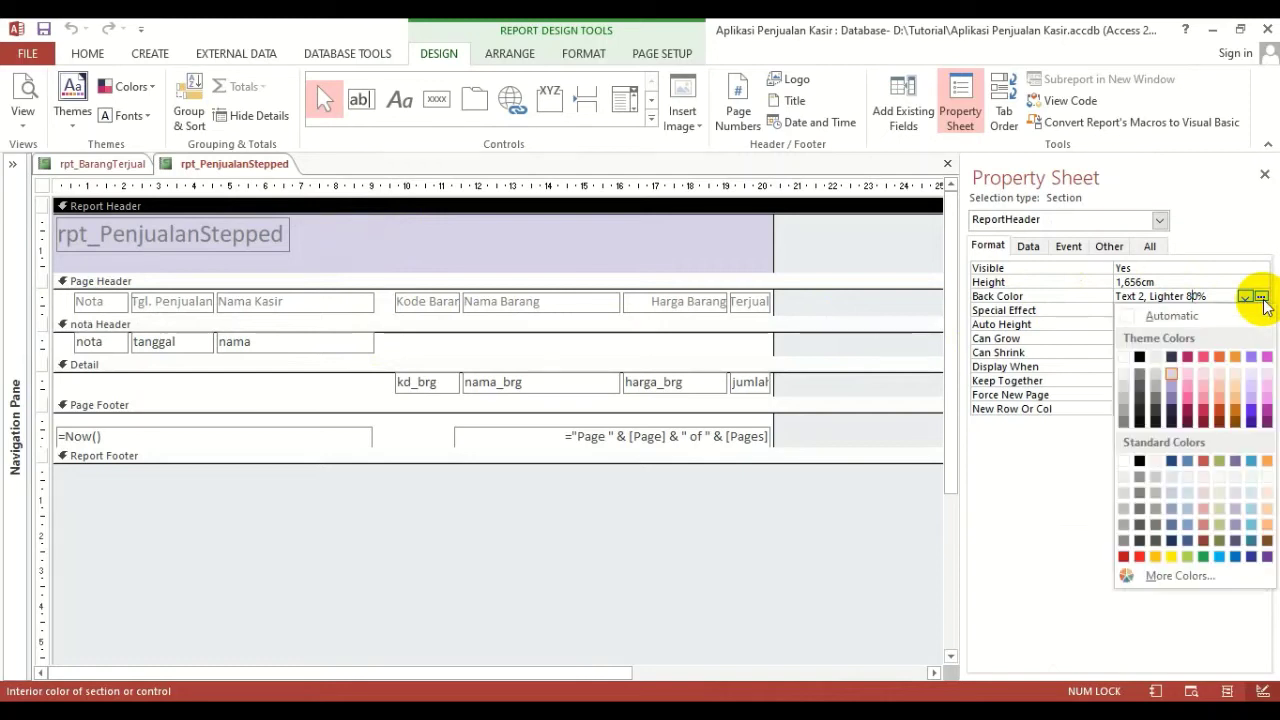
click(1129, 362)
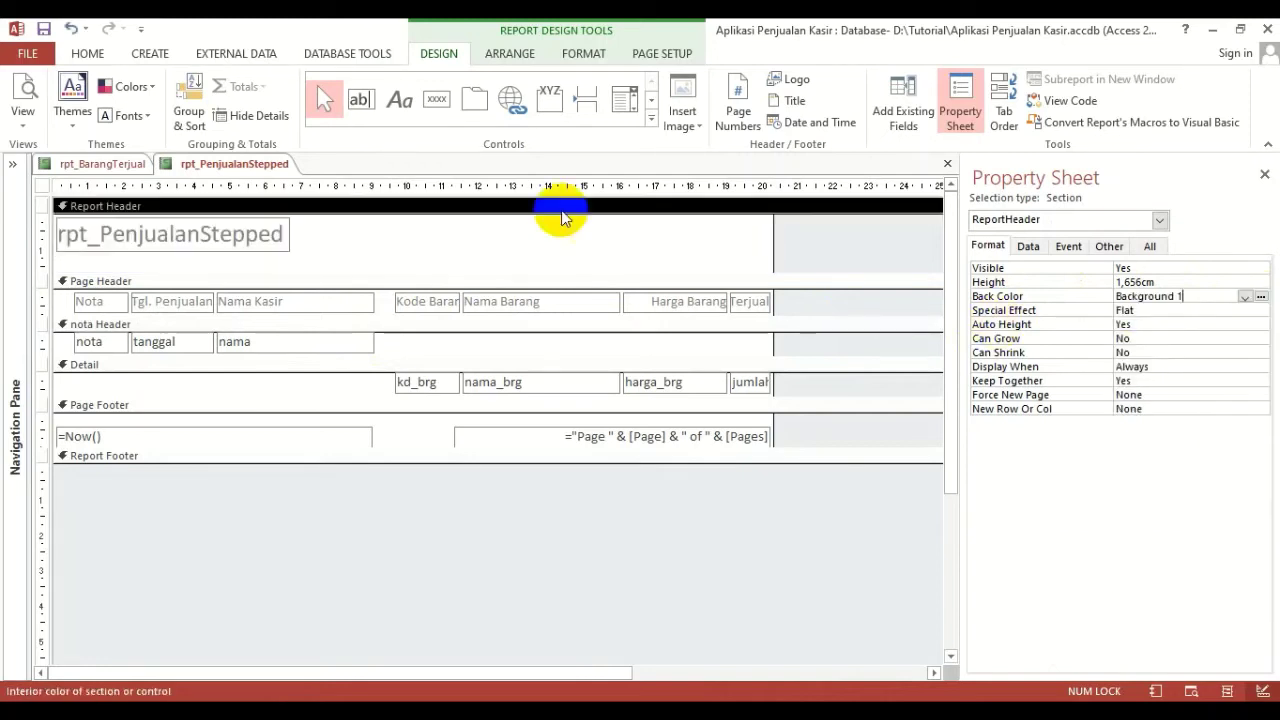
Check the Page Header's back color and set the nota Header section's alternate back color to Background 1
click(551, 282)
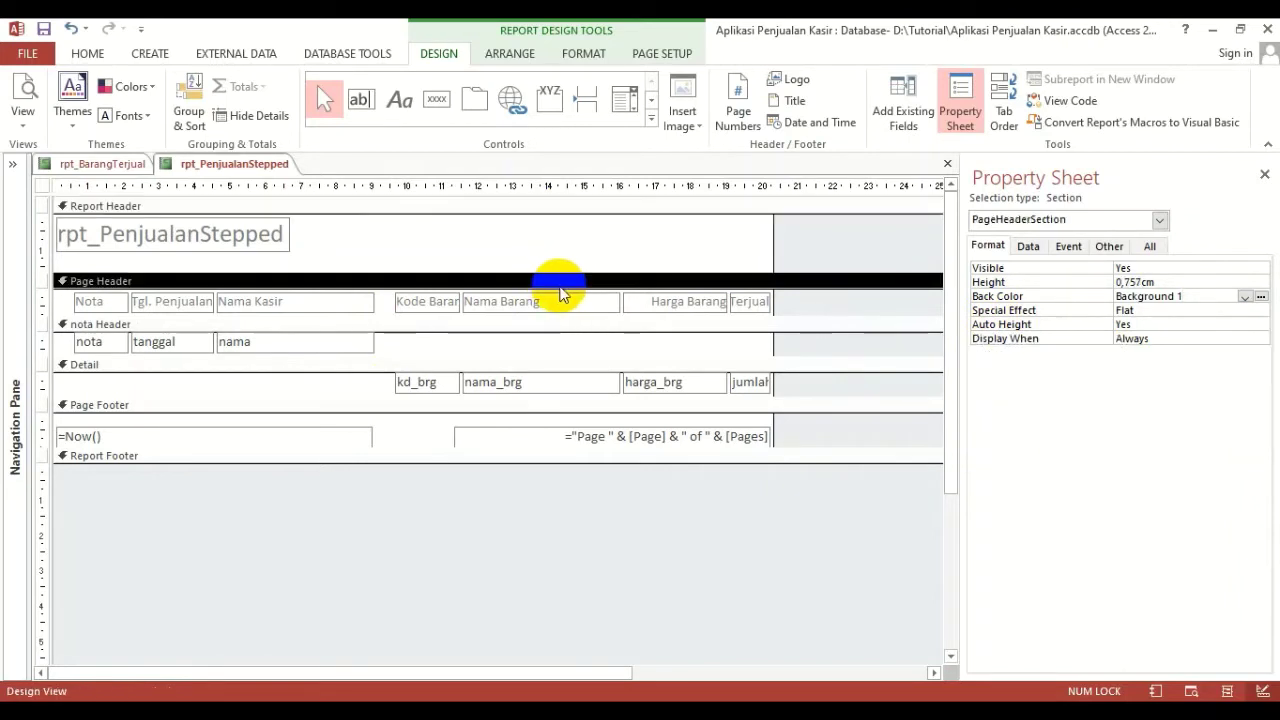
click(770, 325)
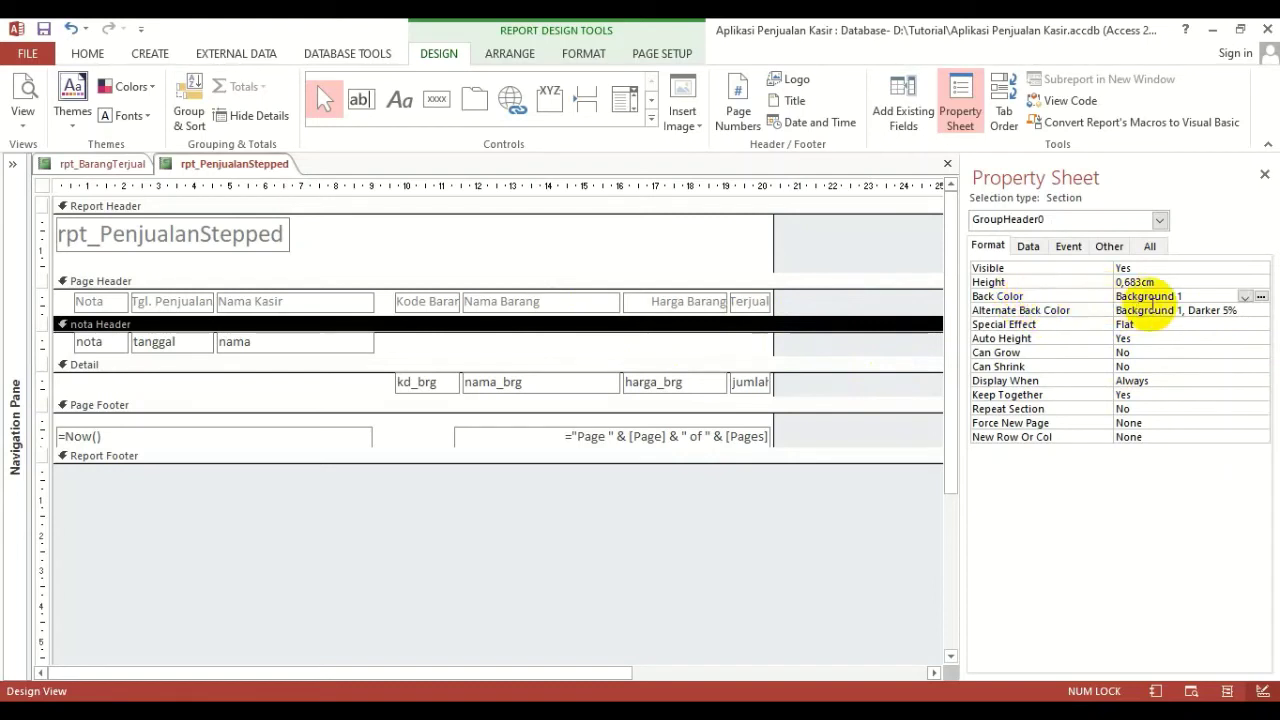
click(1192, 295)
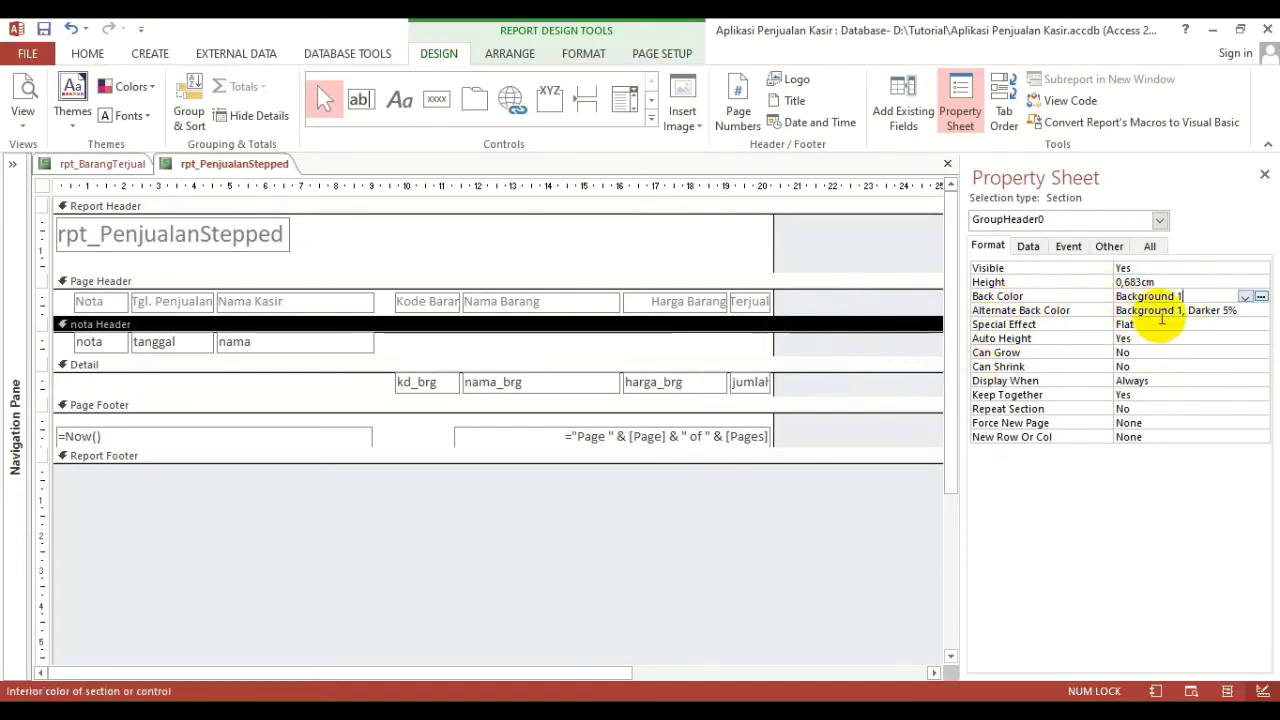
click(1207, 311)
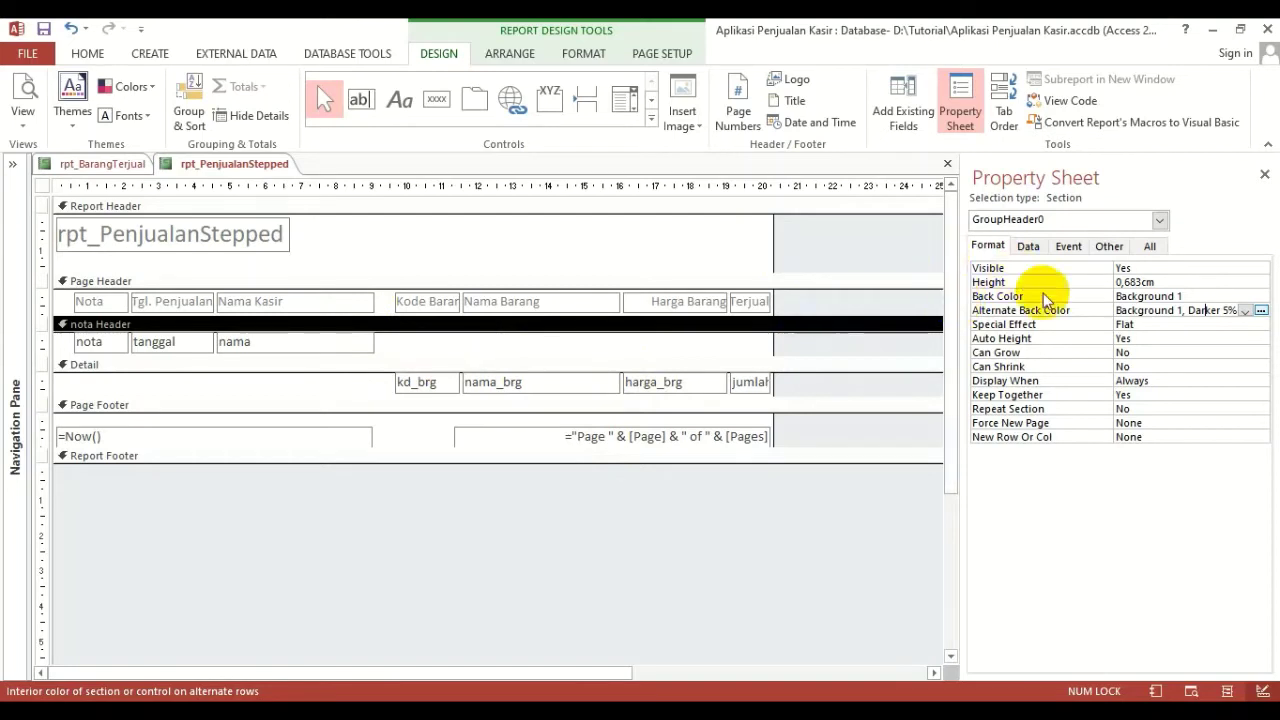
click(1255, 311)
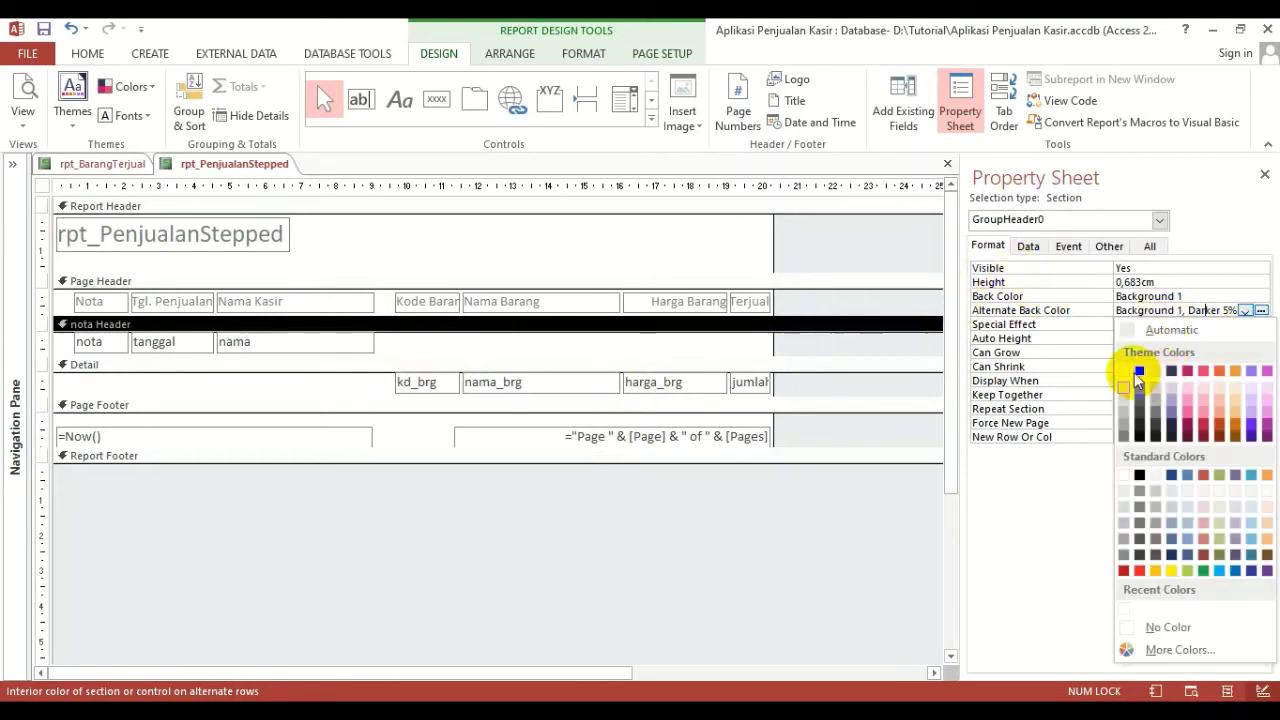
click(1124, 368)
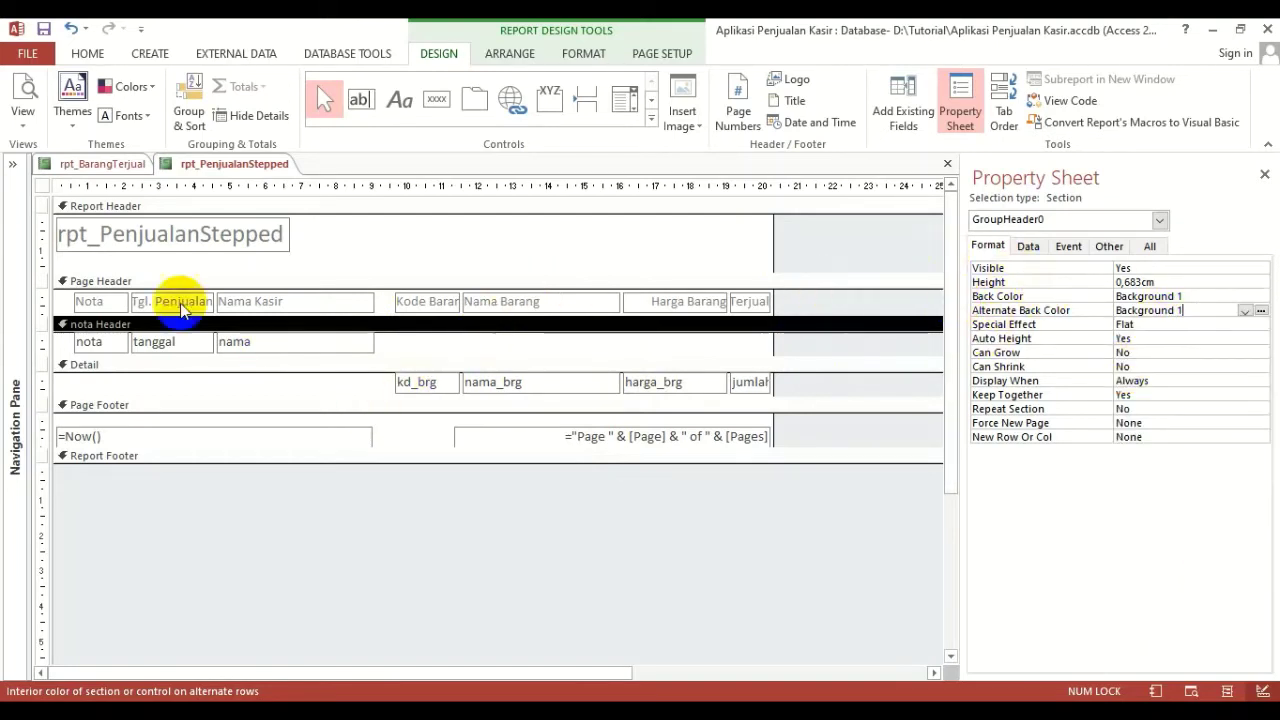
Set the Detail section's alternate back color to Background 1
click(285, 366)
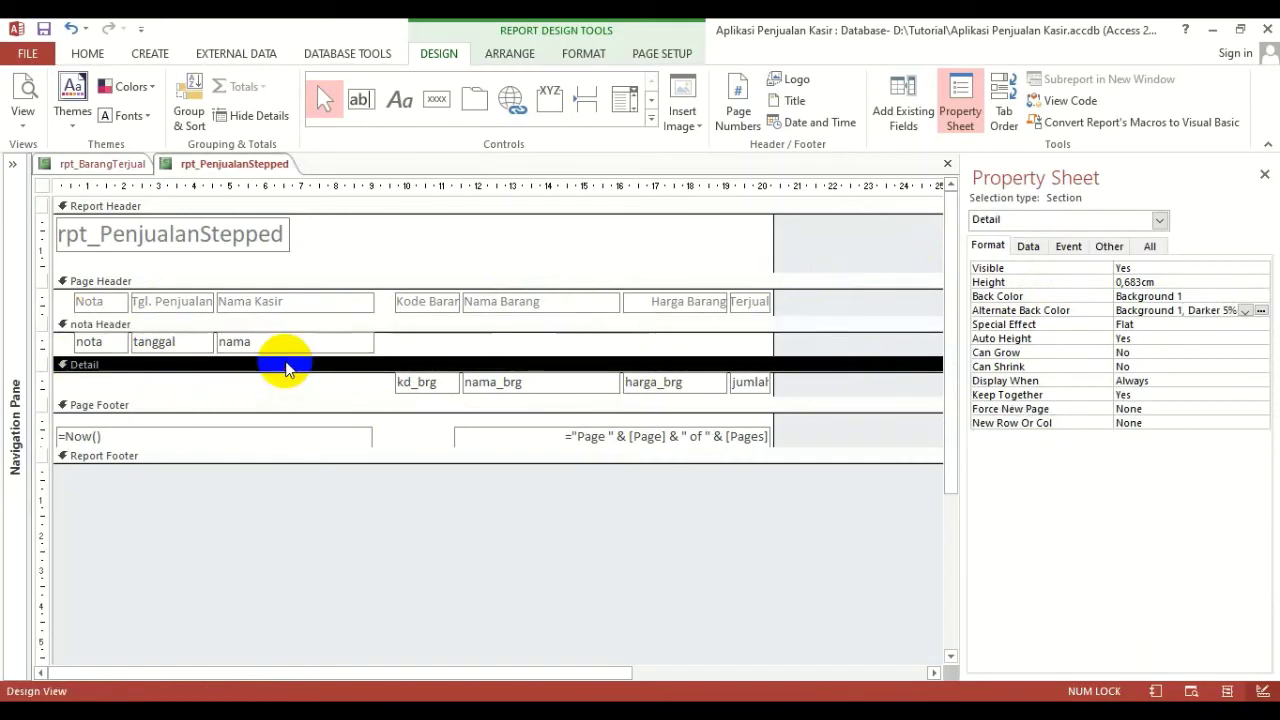
click(1246, 311)
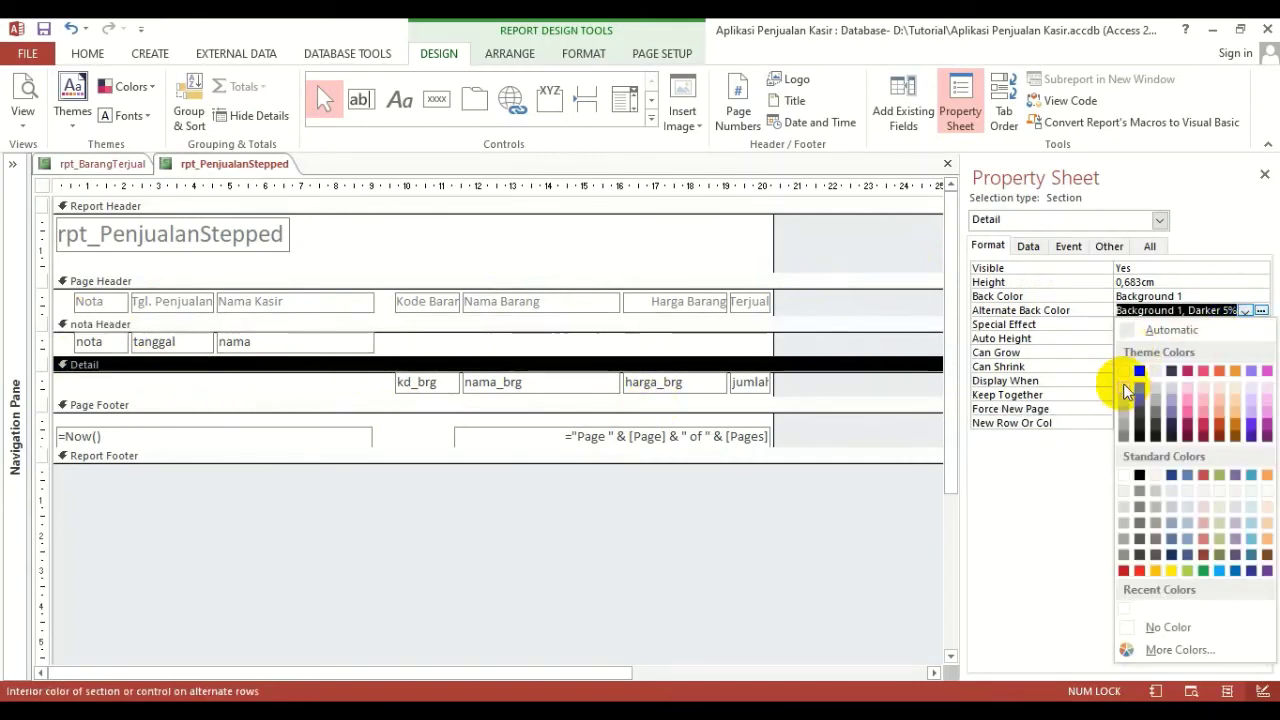
click(1124, 370)
Check the format properties of the Page Footer, Report Footer and Report Header, and close the Property Sheet
click(319, 404)
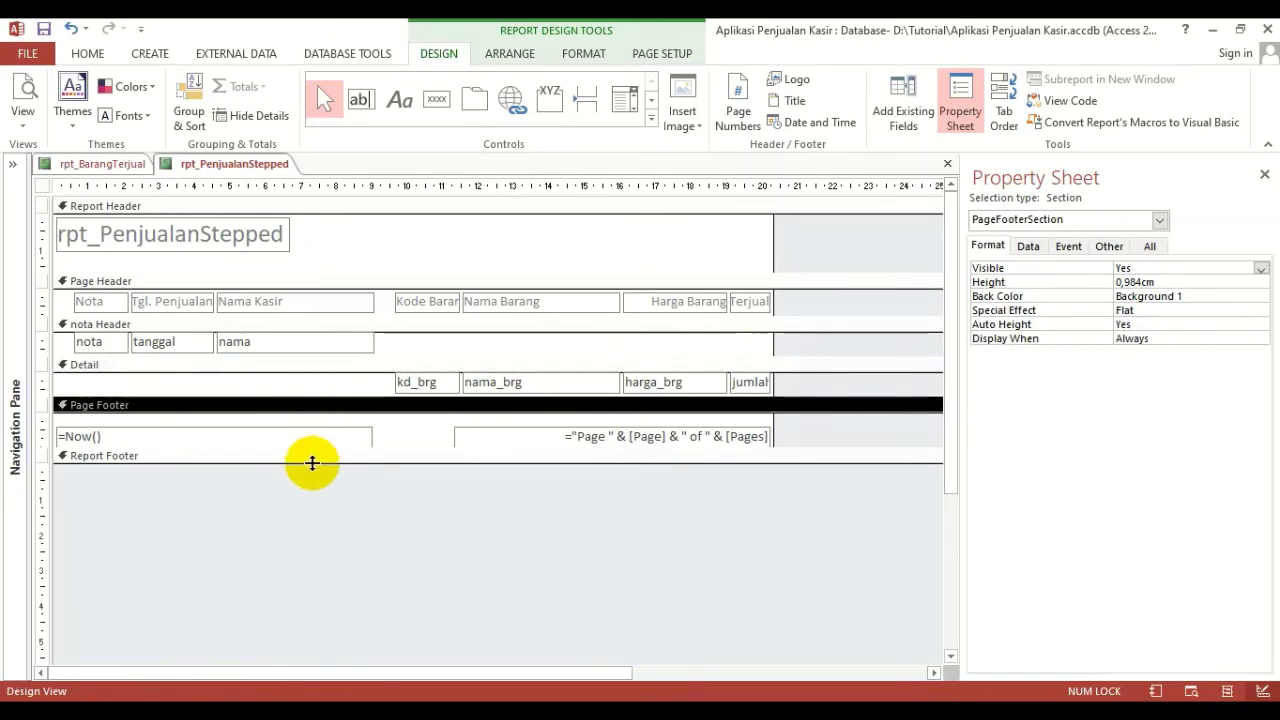
click(312, 459)
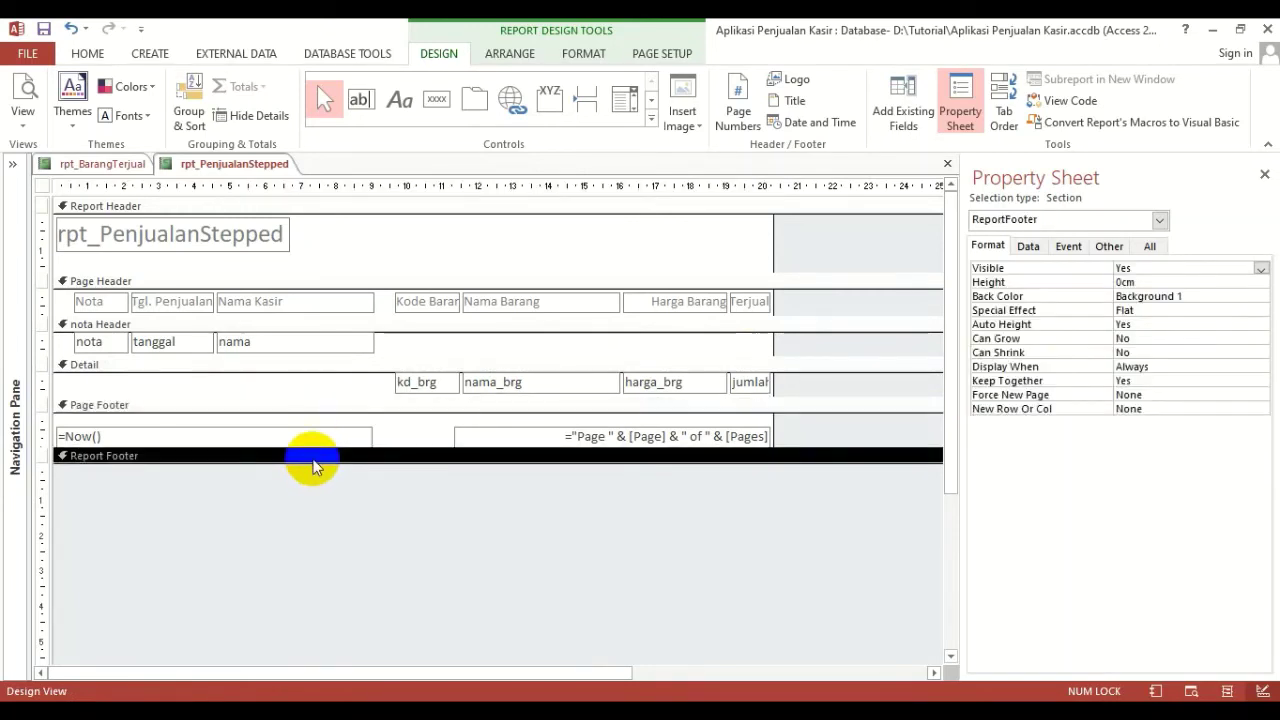
click(445, 252)
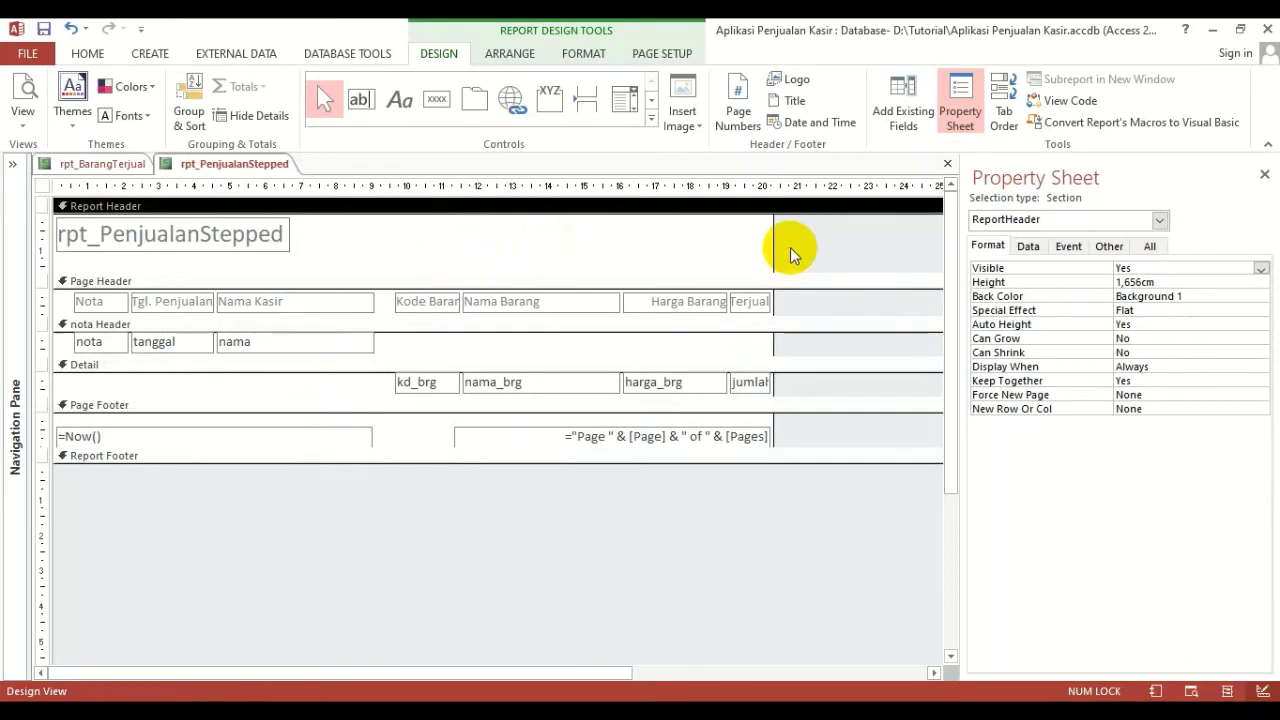
click(1264, 175)
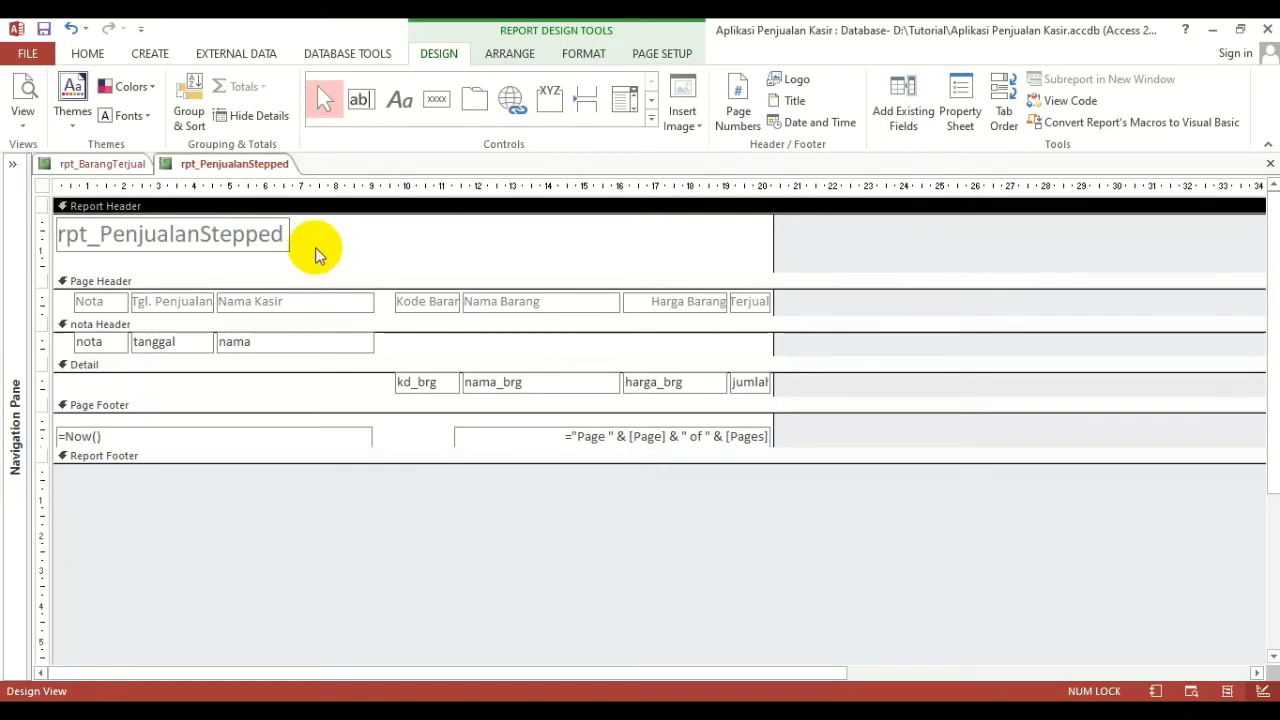
click(23, 112)
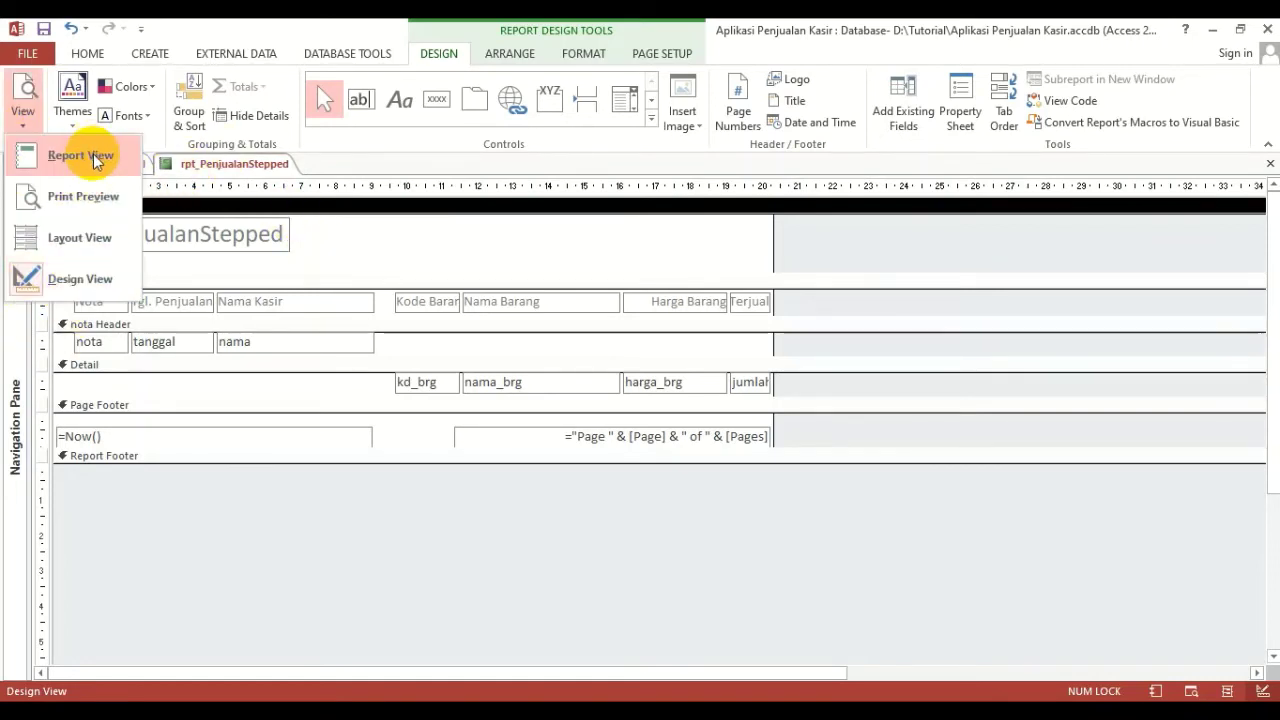
click(385, 244)
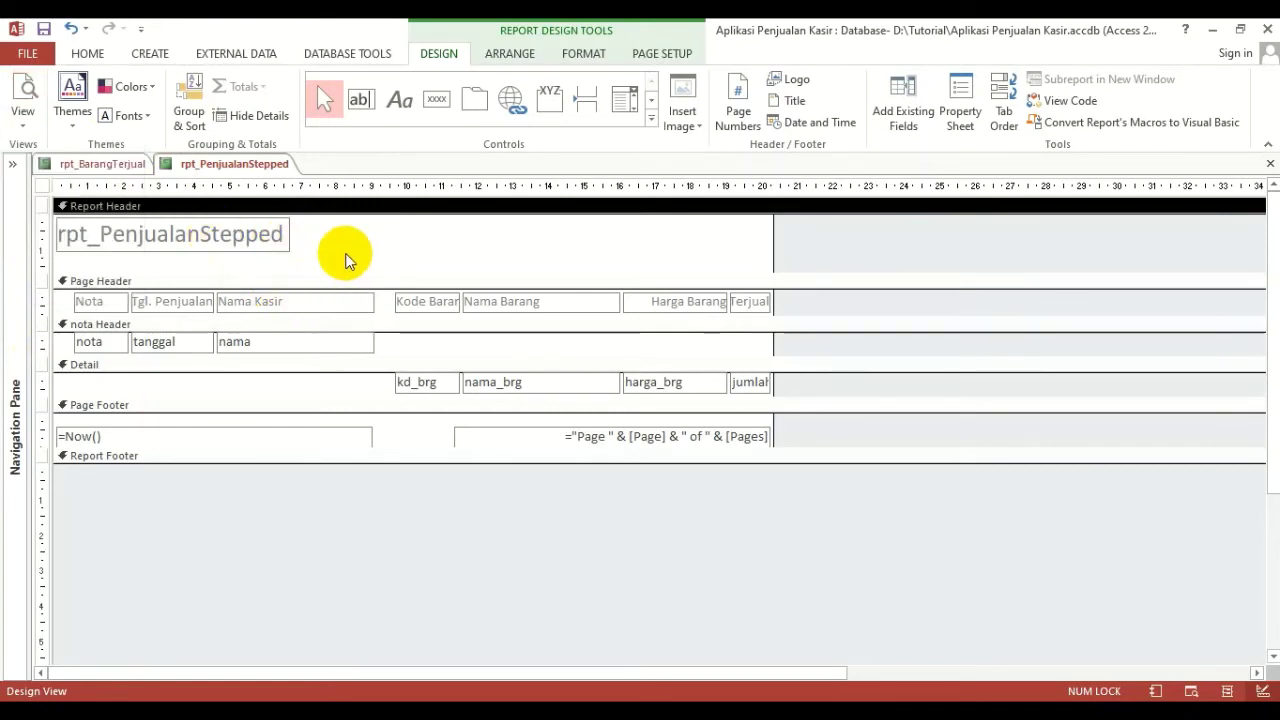
click(23, 118)
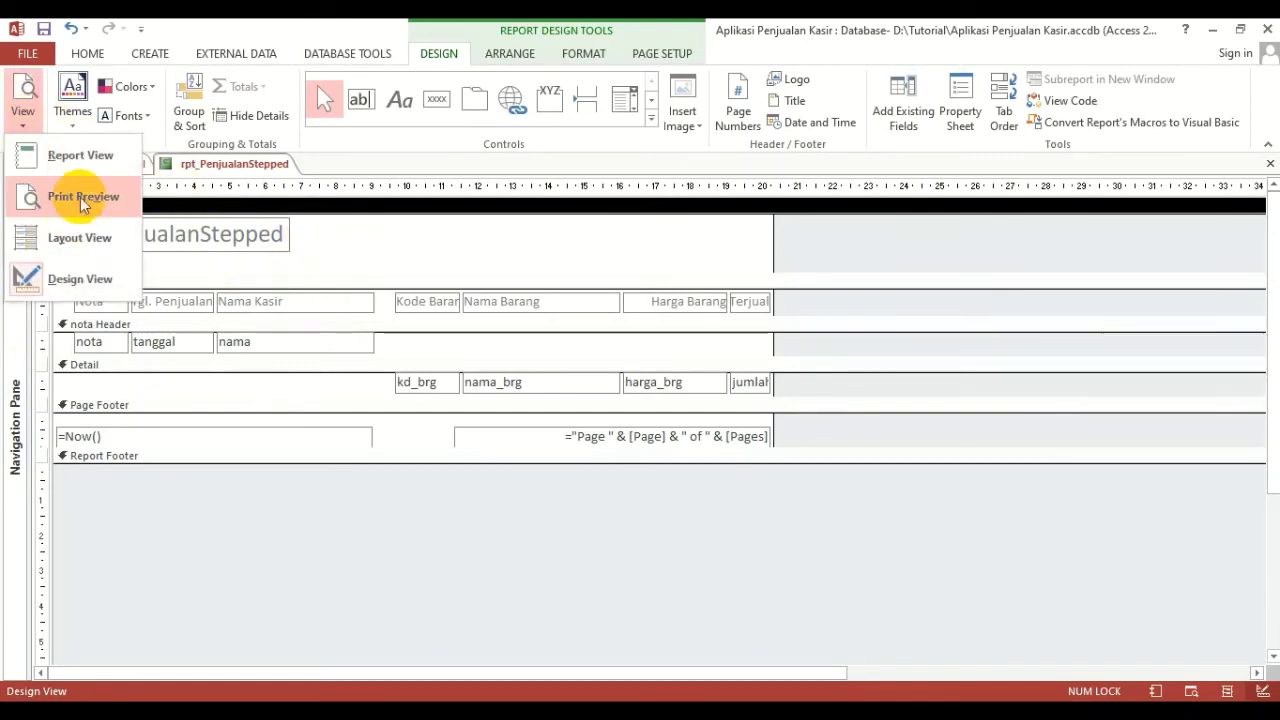
click(437, 238)
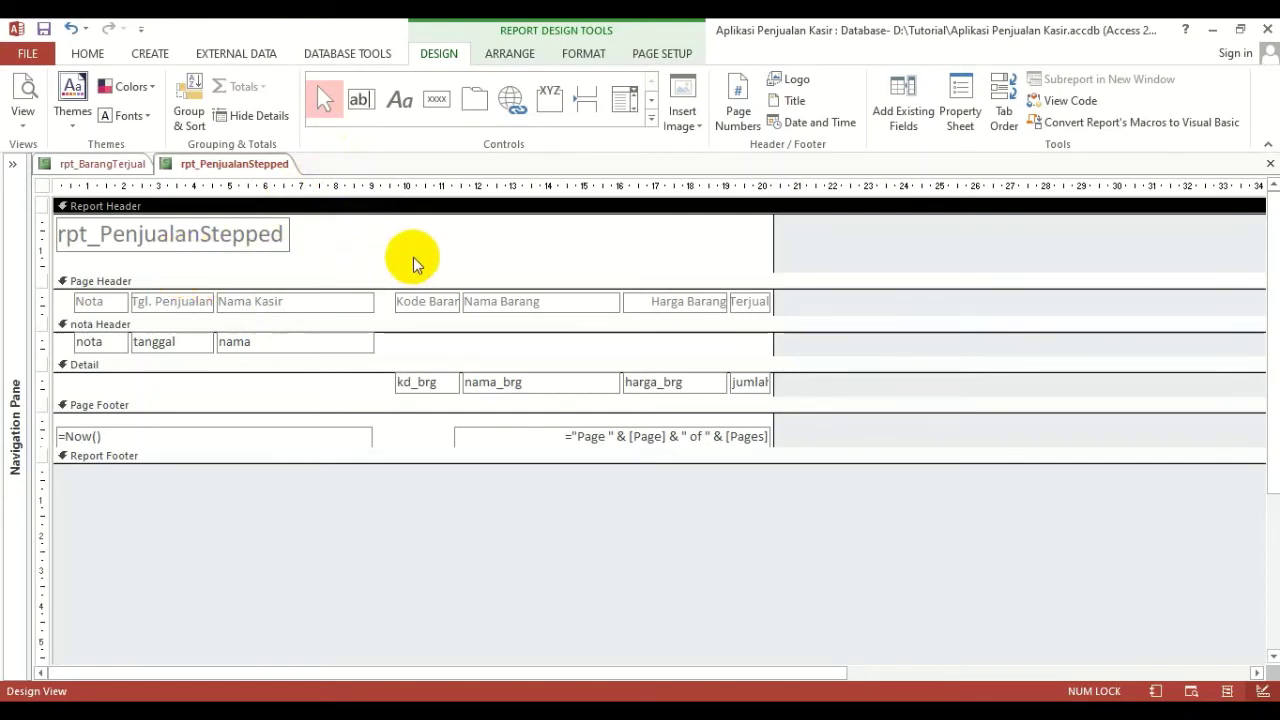
Copy all Report Header controls of rpt_BarangTerjual, widening the report to select them and narrowing it back to the controls' edge
click(100, 165)
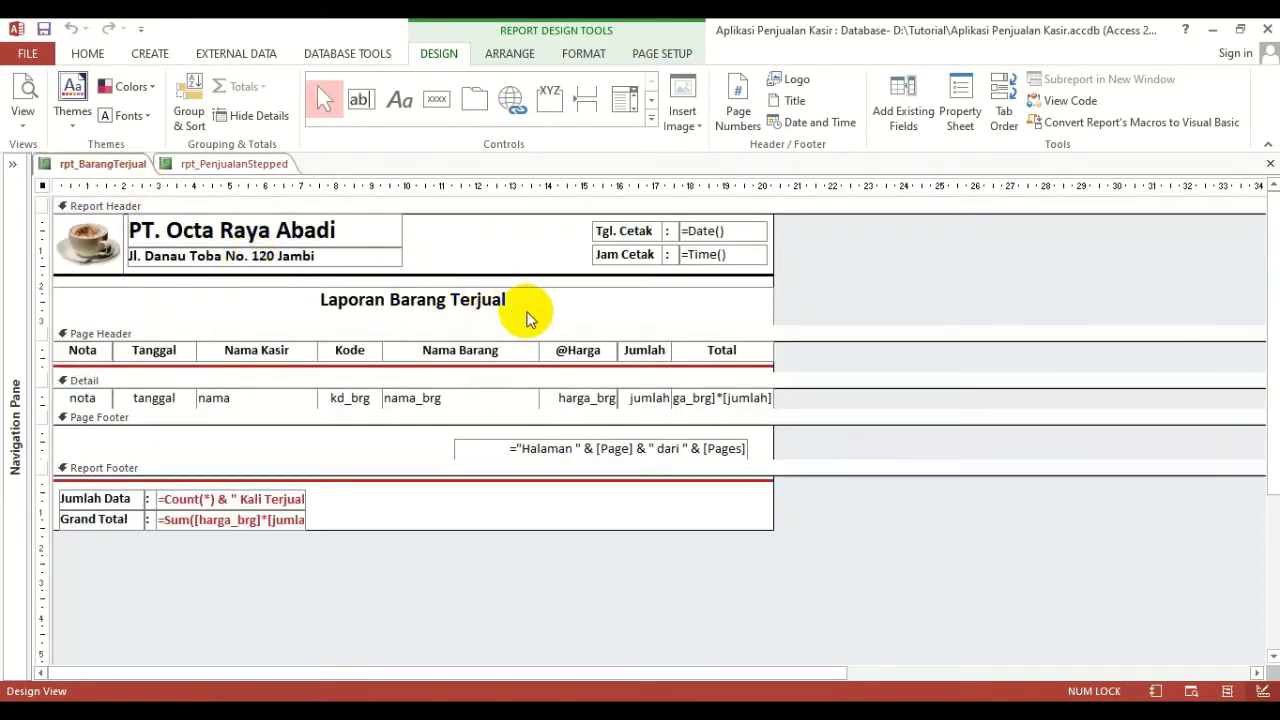
click(766, 228)
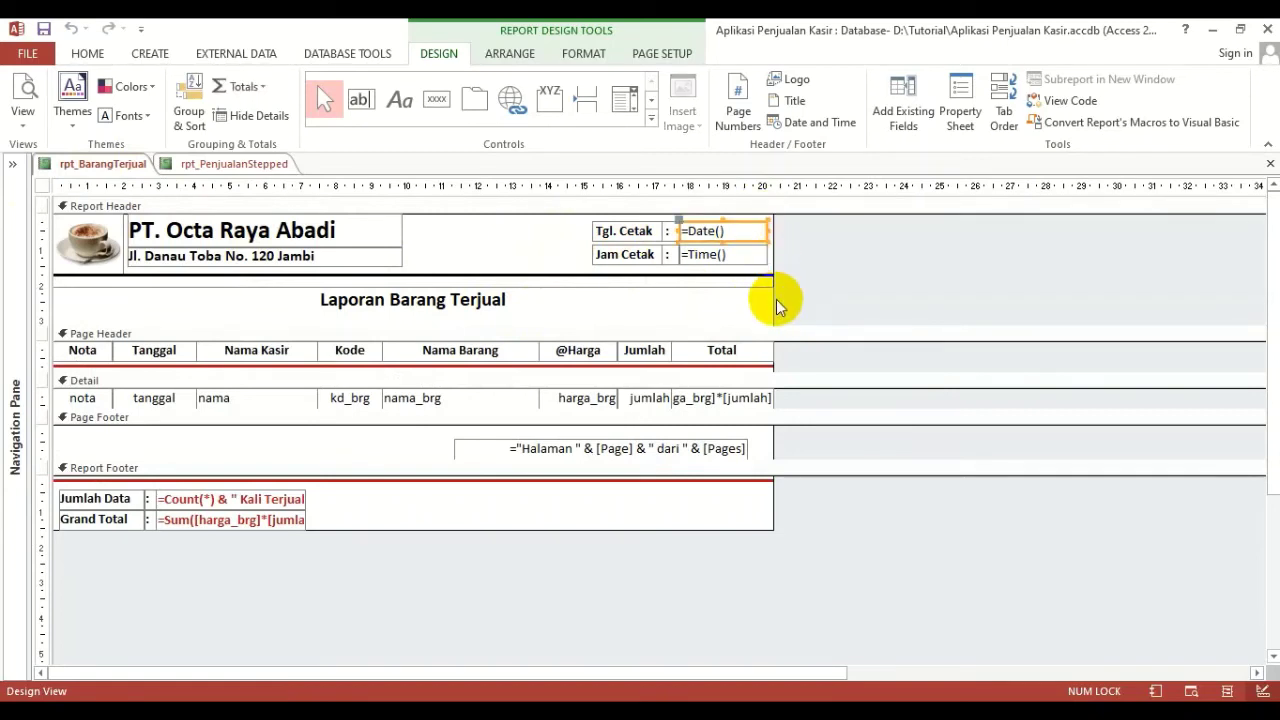
click(500, 249)
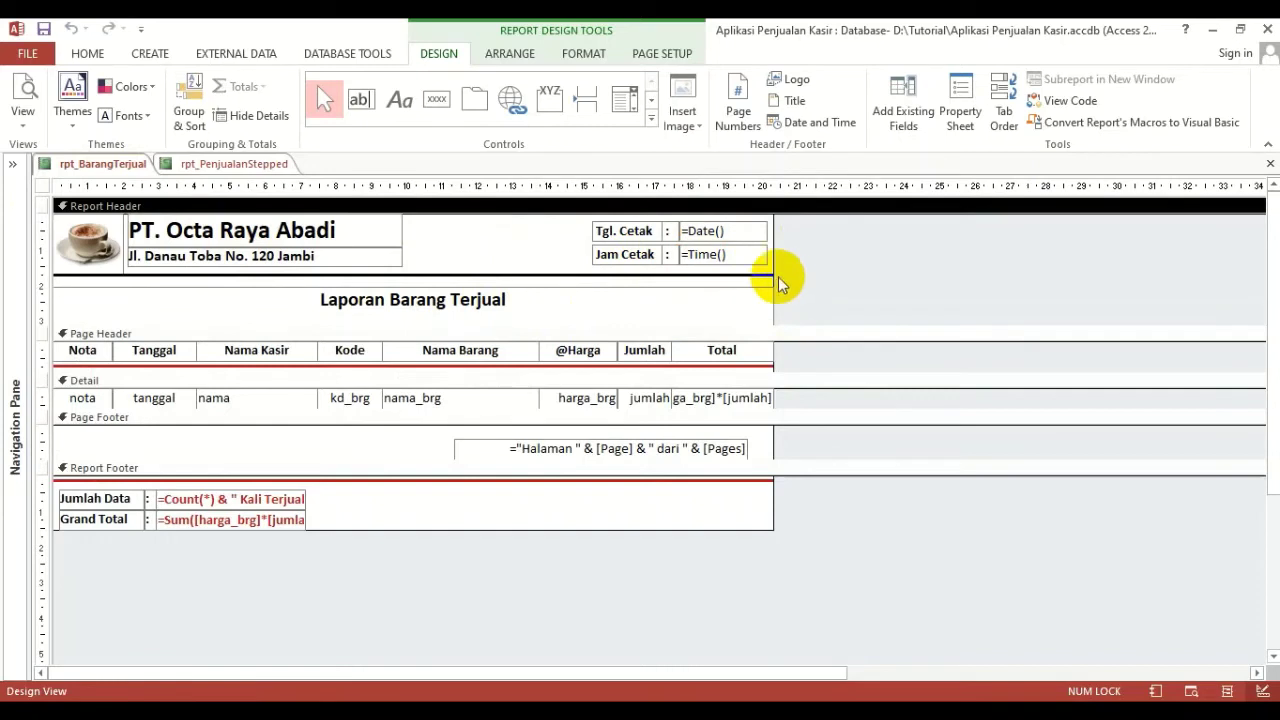
drag(771, 266, 818, 271)
drag(790, 224, 72, 316)
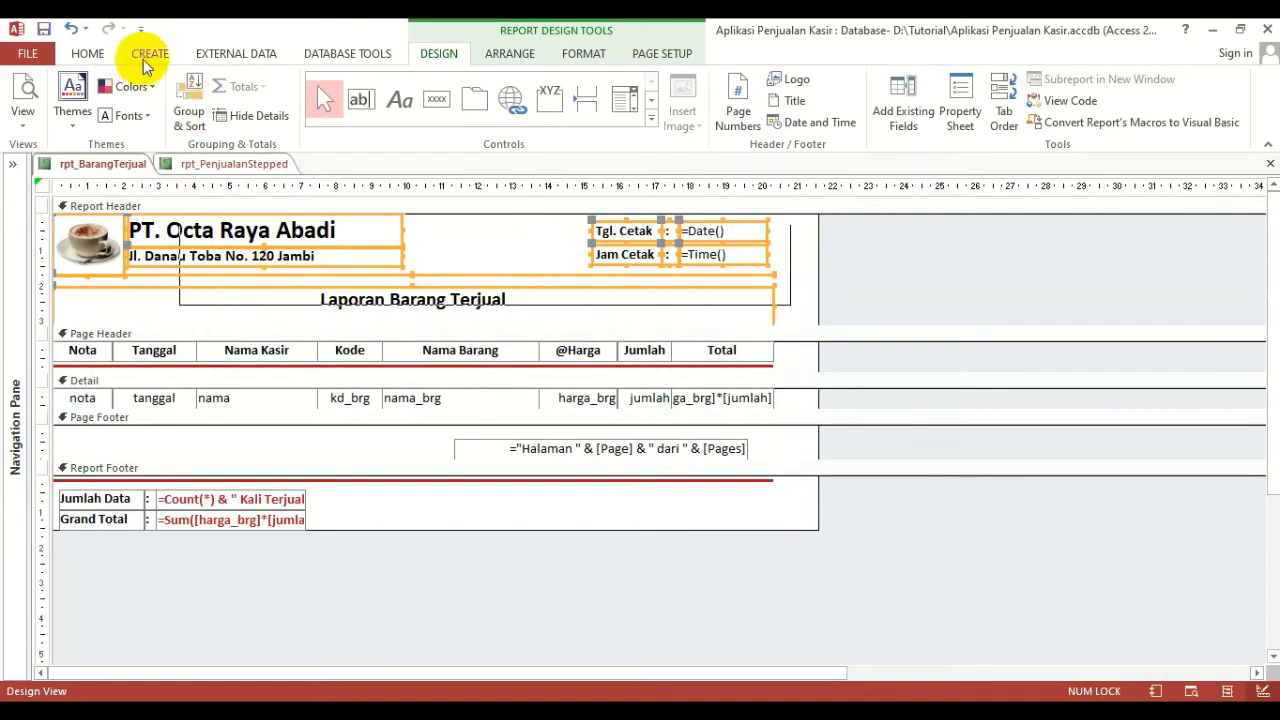
click(87, 53)
click(117, 100)
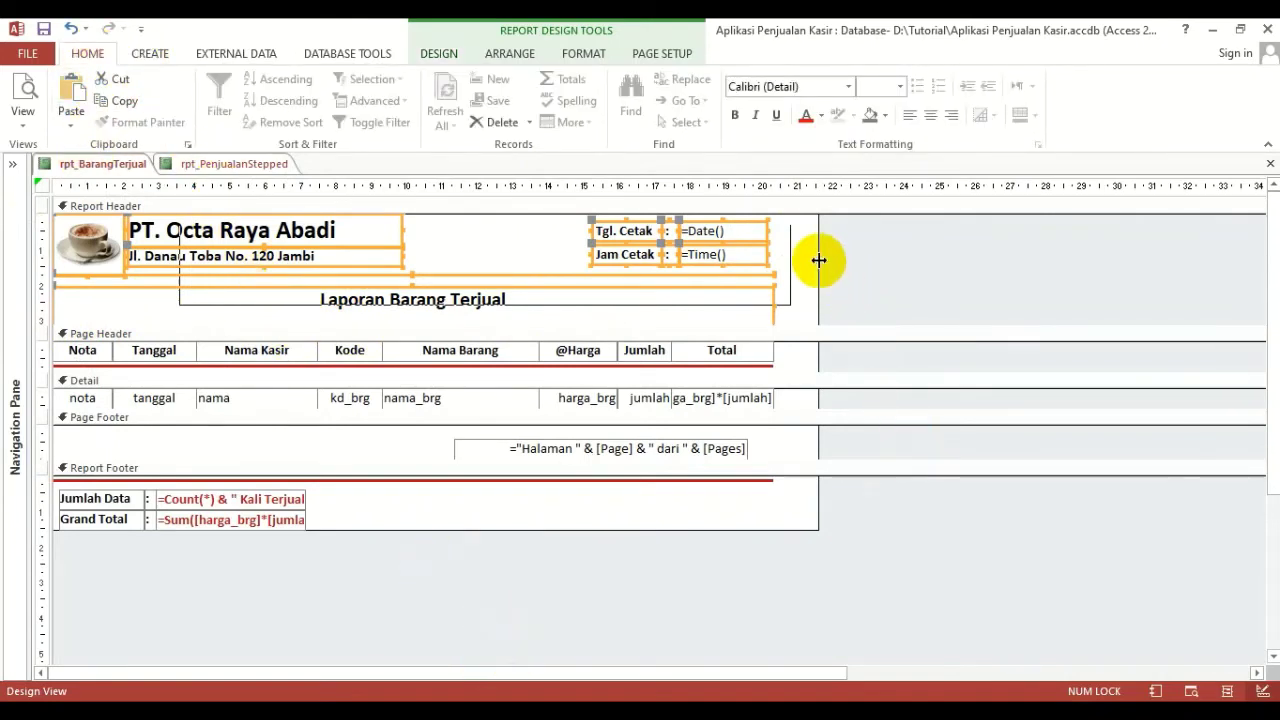
drag(817, 260, 770, 267)
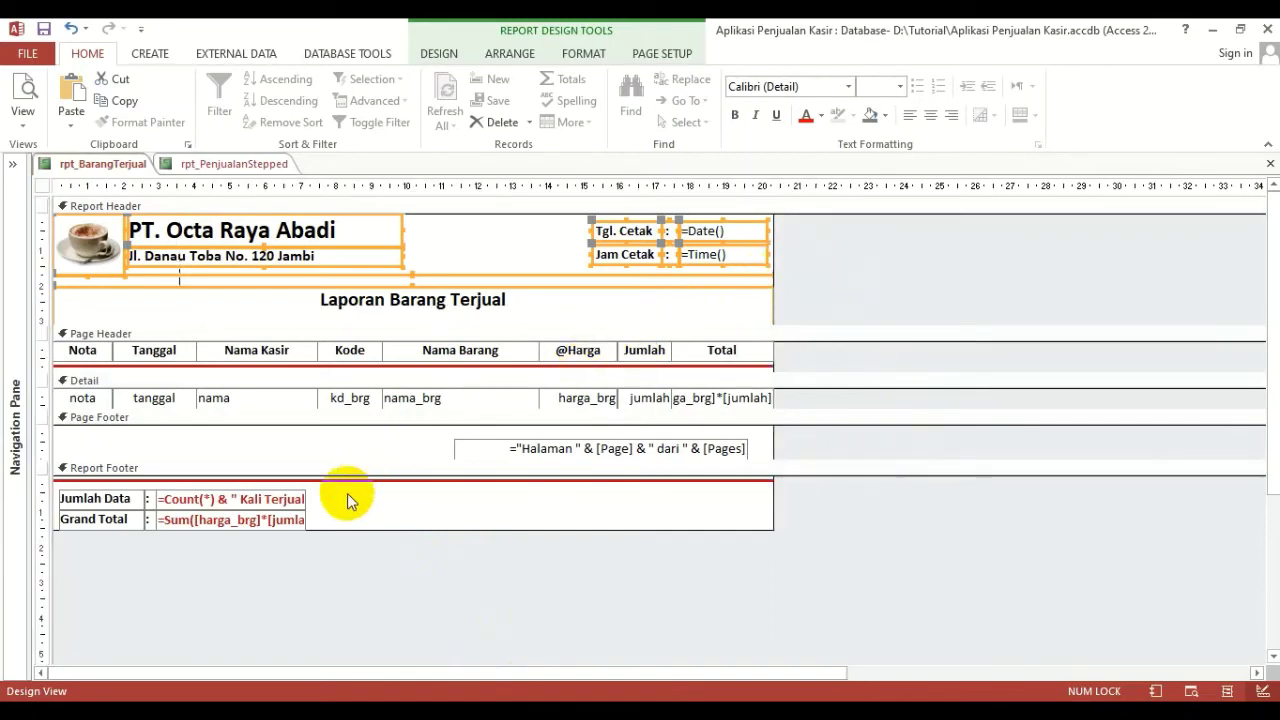
Delete the title label from the Report Header of rpt_PenjualanStepped
click(283, 168)
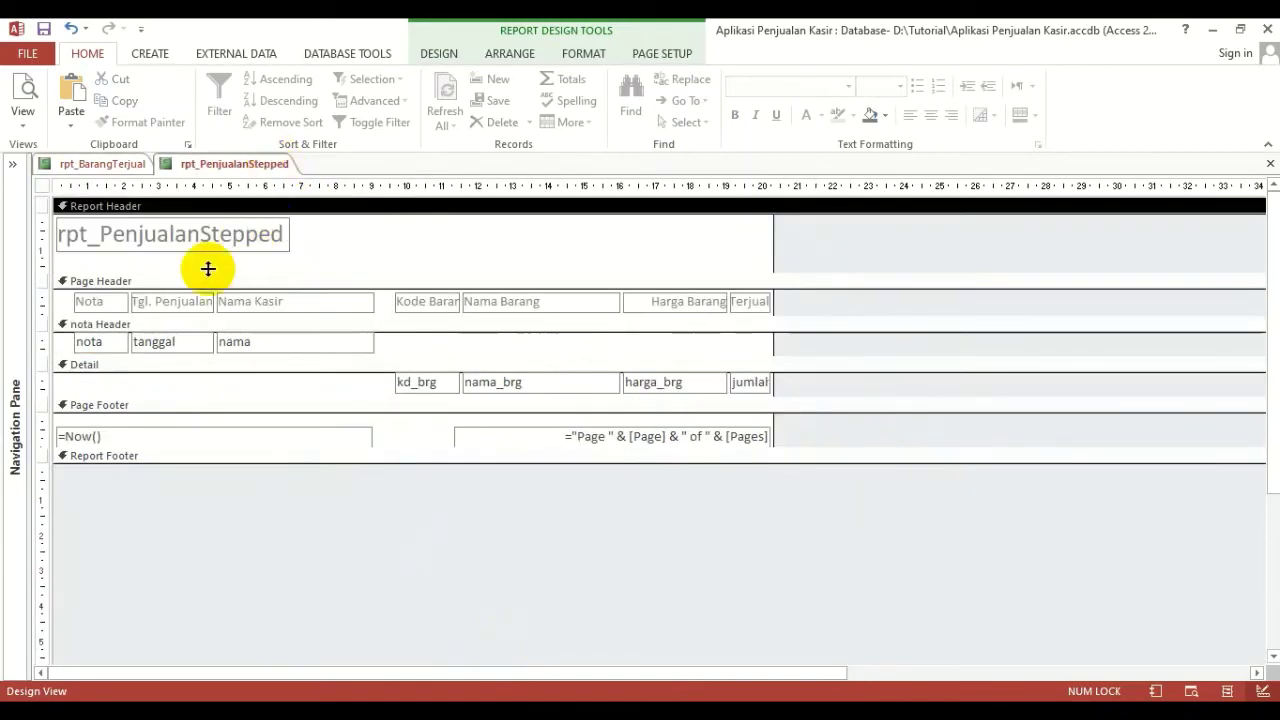
click(211, 235)
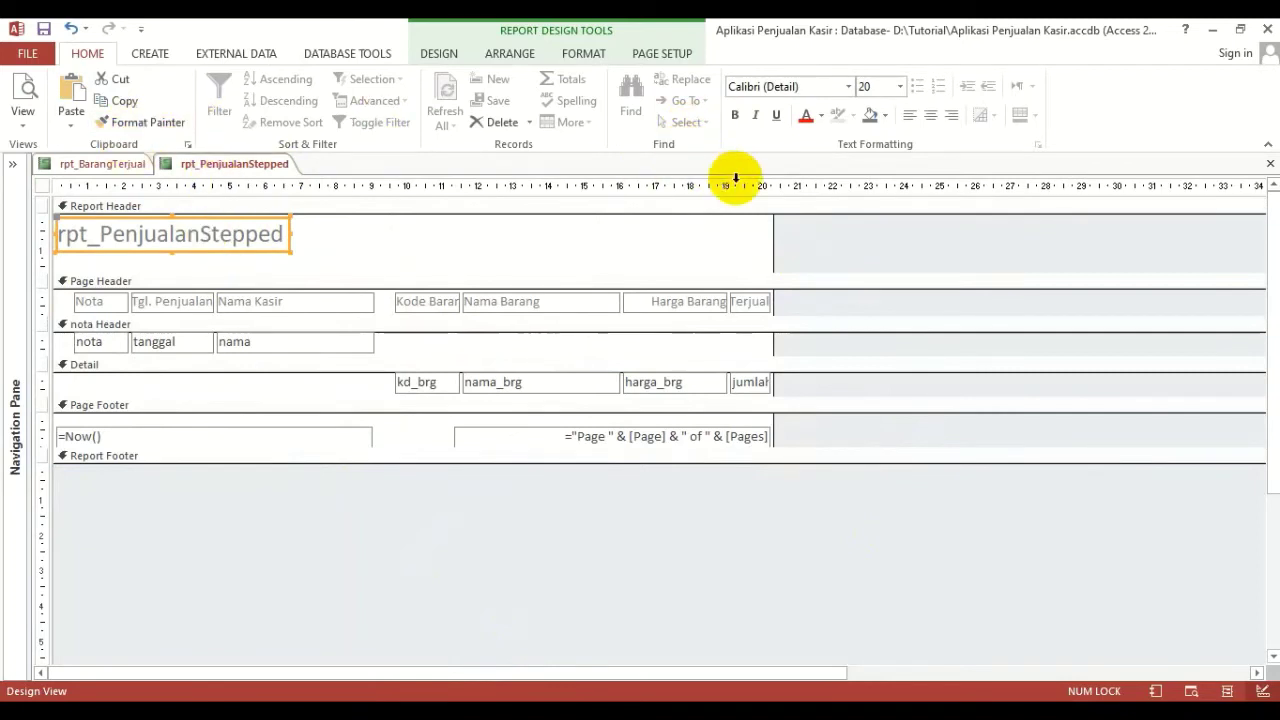
key(Delete)
Paste the copied header controls into the Report Header section of rpt_PenjualanStepped
click(178, 249)
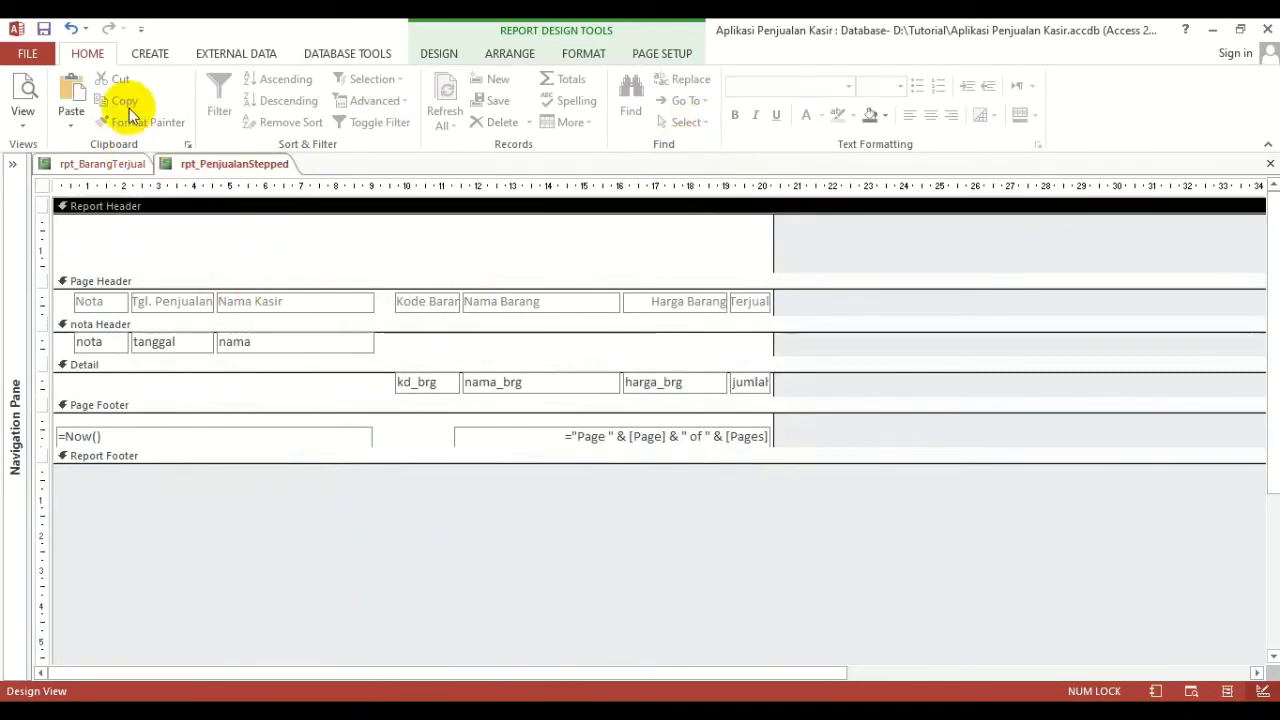
click(69, 90)
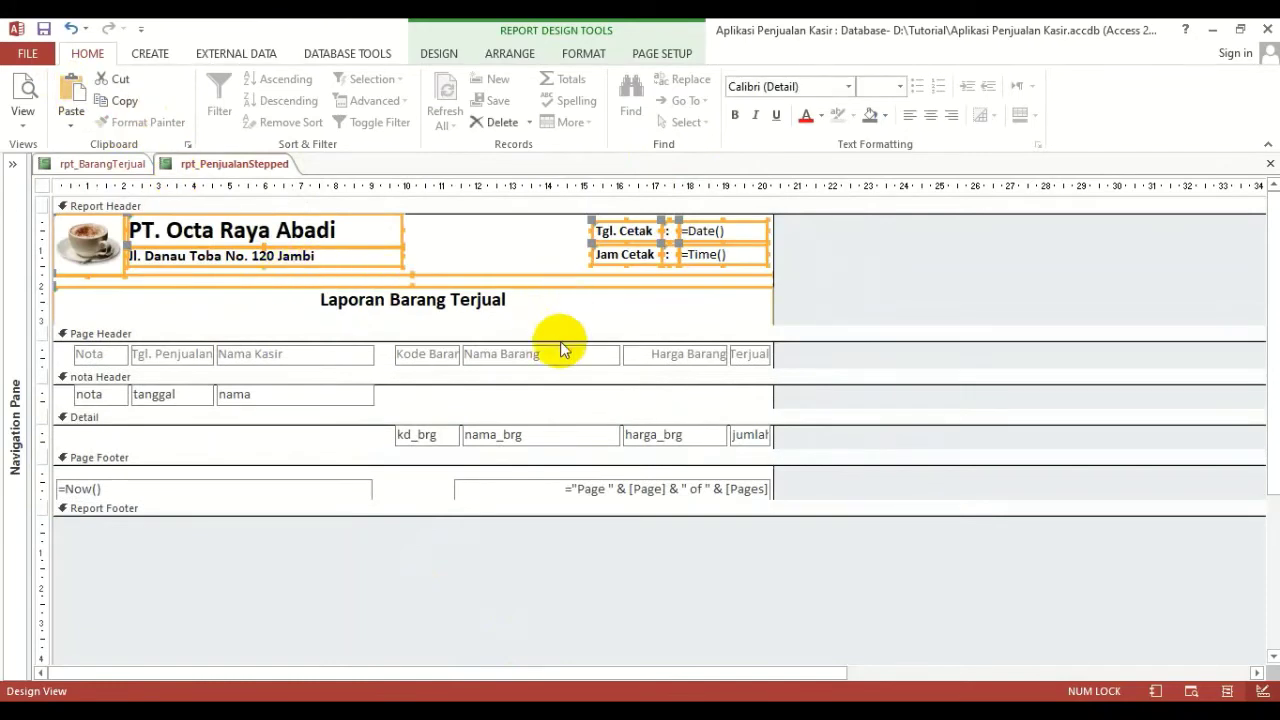
click(480, 229)
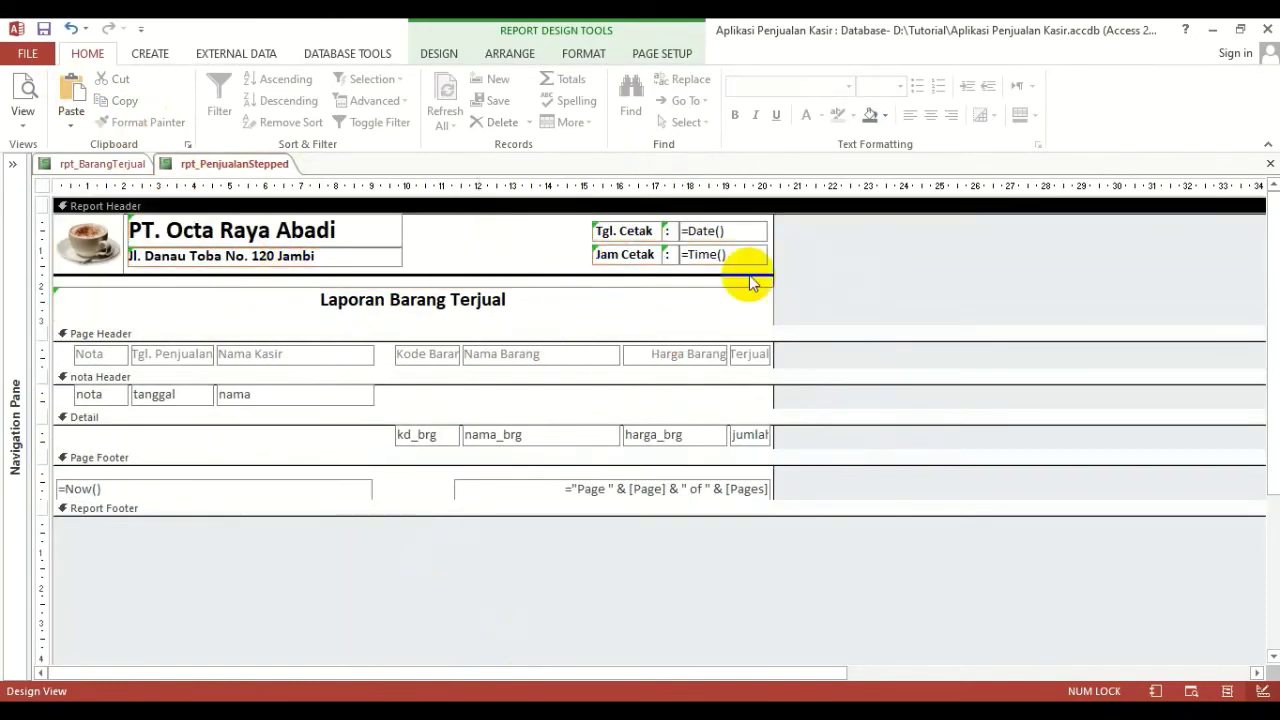
Change the Report Header title of rpt_PenjualanStepped to "Laporan Penjualan Barang"
click(410, 305)
click(503, 299)
drag(503, 299, 331, 304)
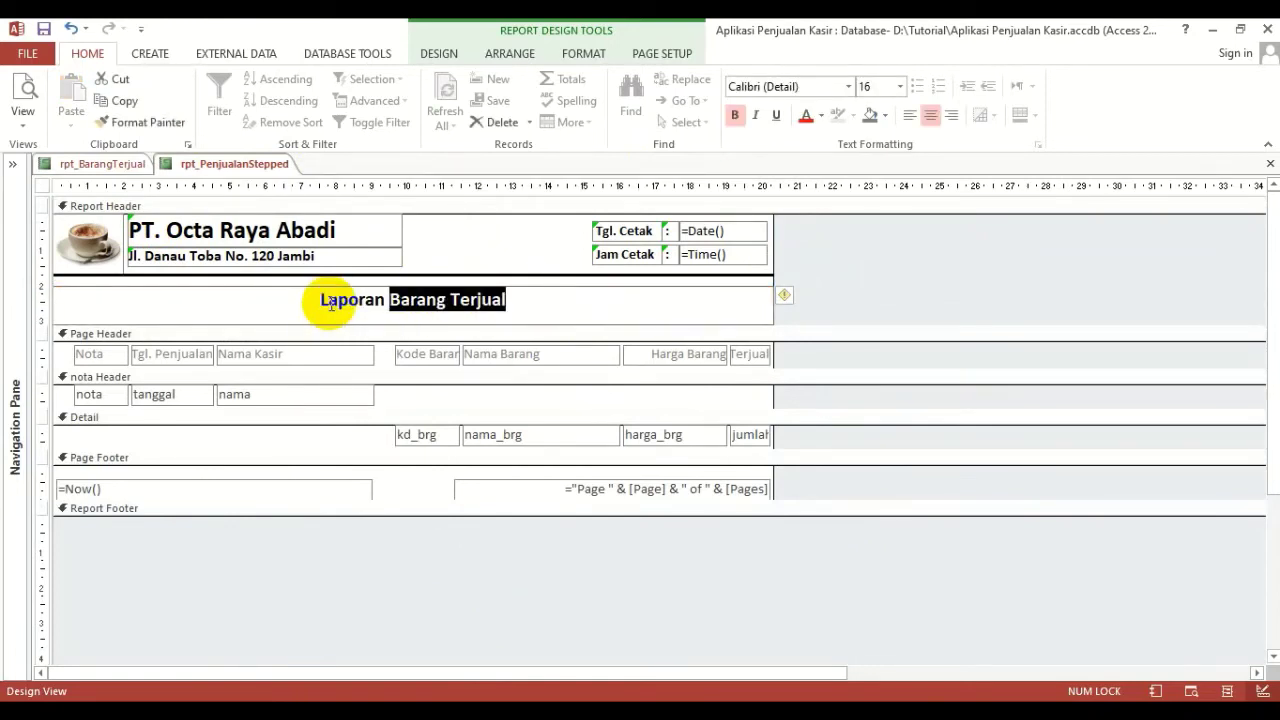
text(Penjal)
key(BackSpace)
key(BackSpace)
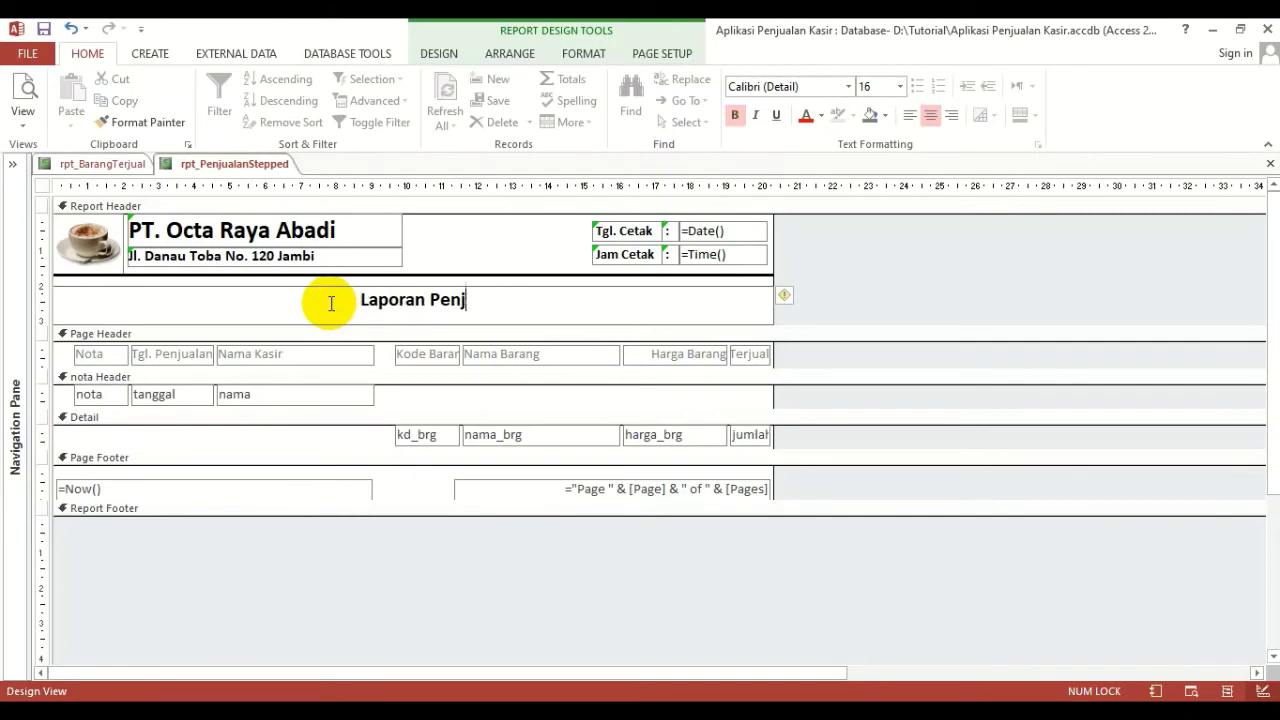
text(ualan Barang)
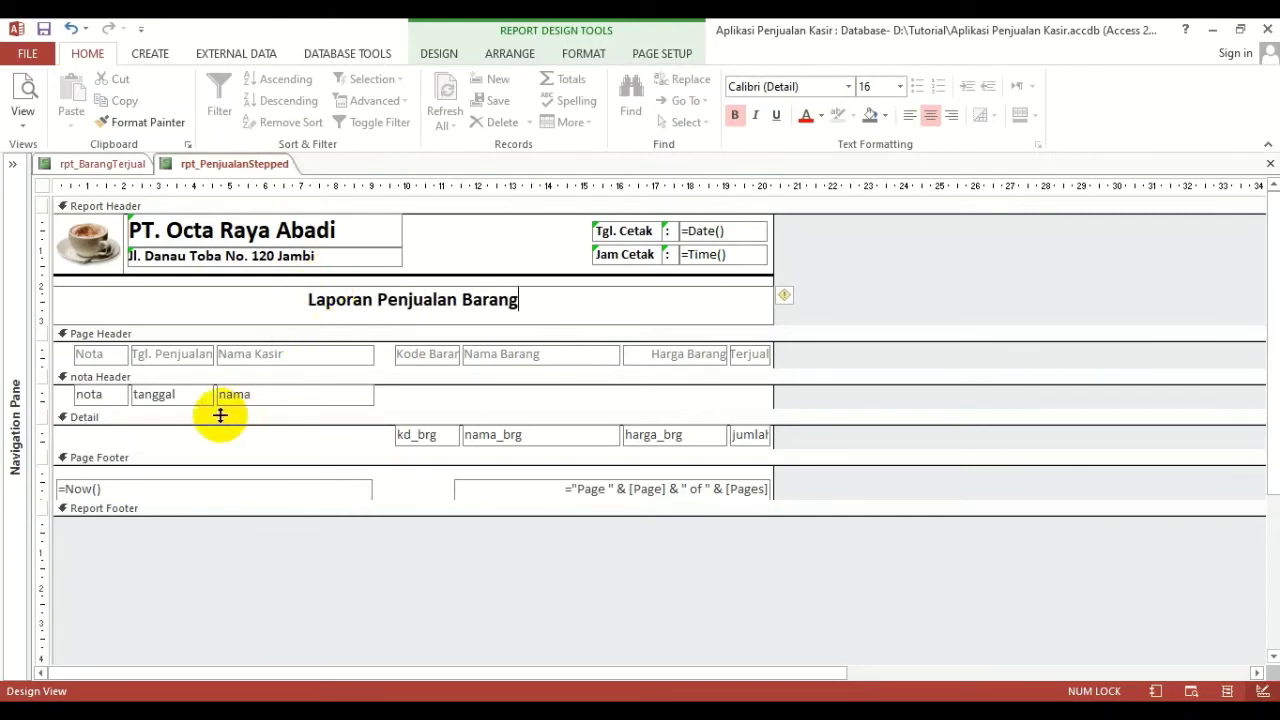
click(223, 334)
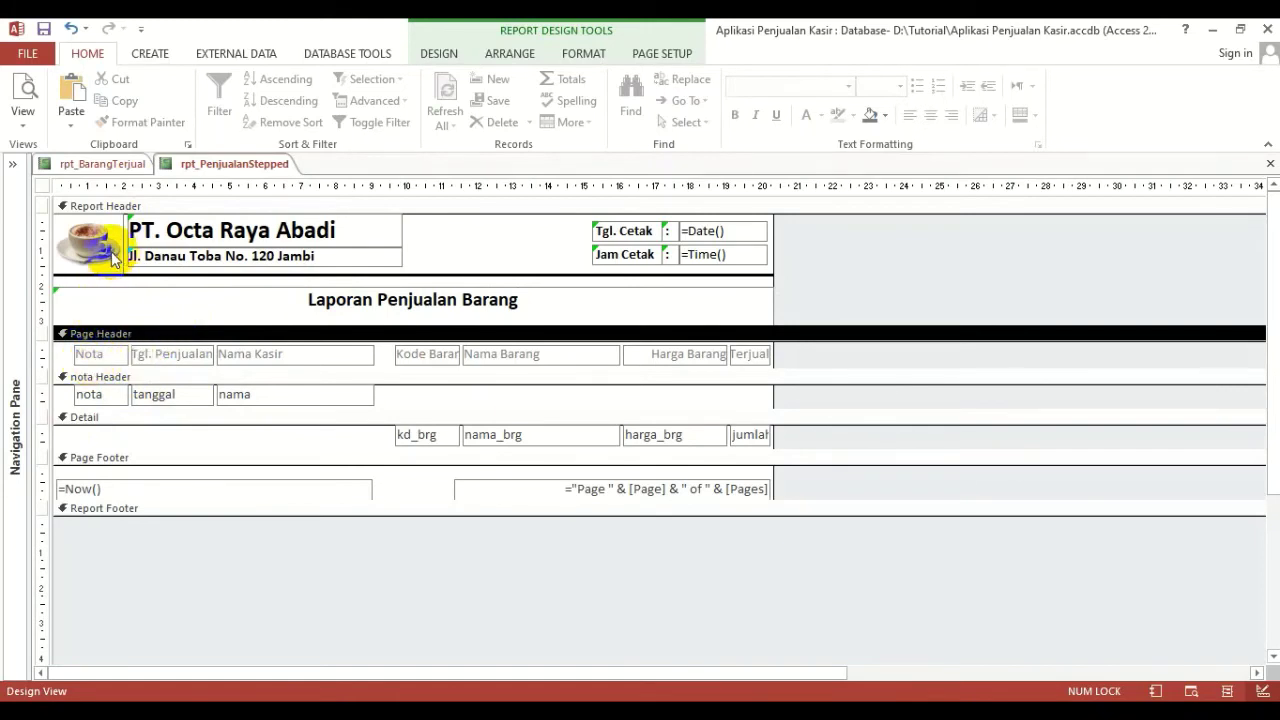
Copy all Page Header controls of rpt_BarangTerjual, widening the report to make room for selecting them
click(105, 163)
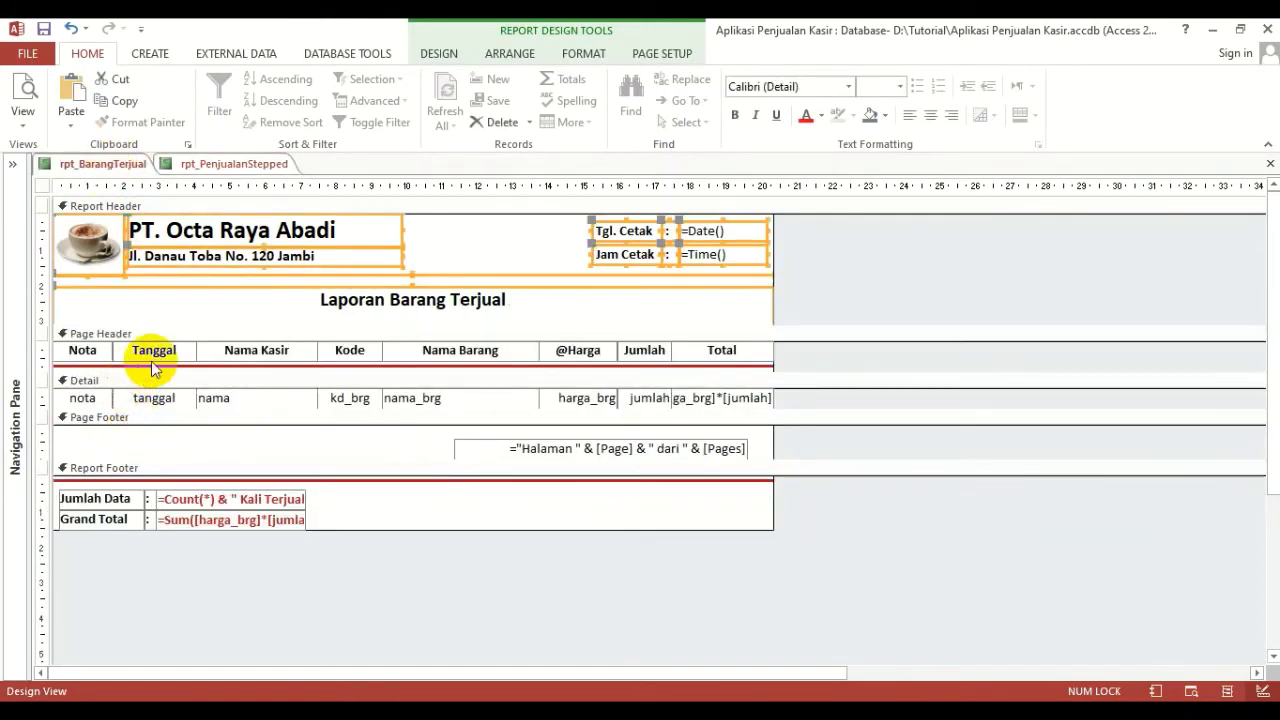
click(237, 166)
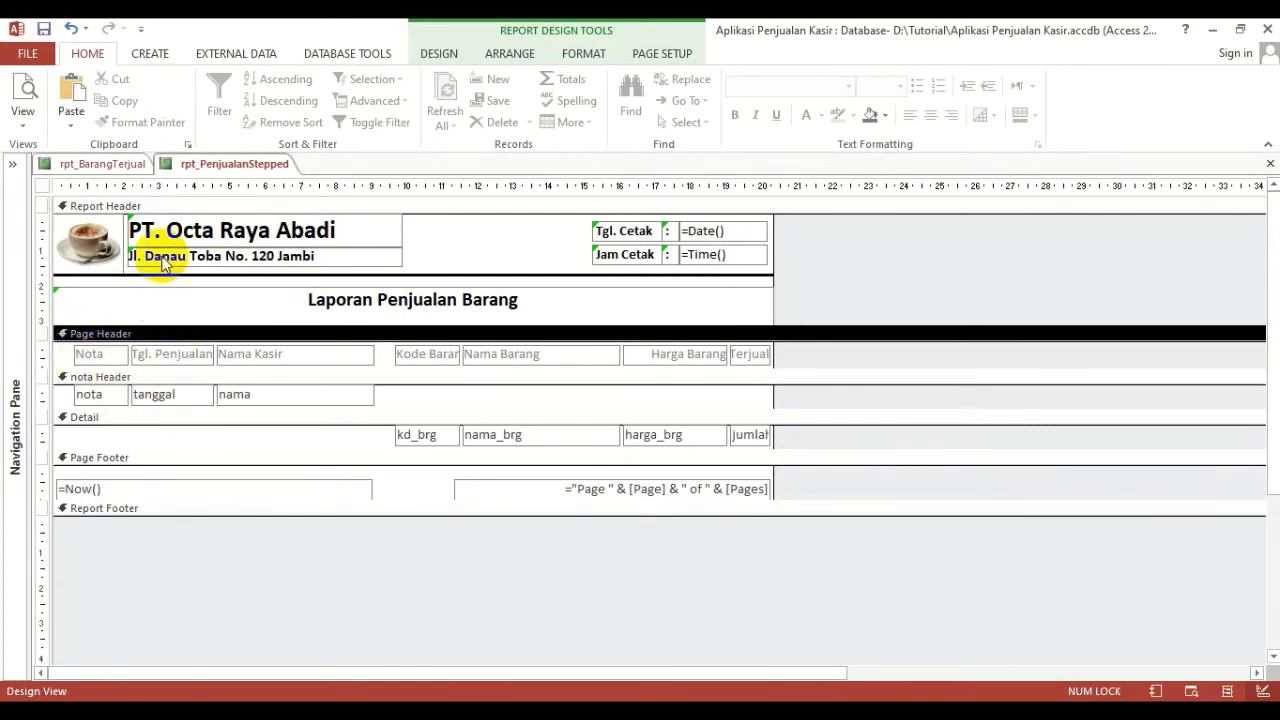
click(128, 165)
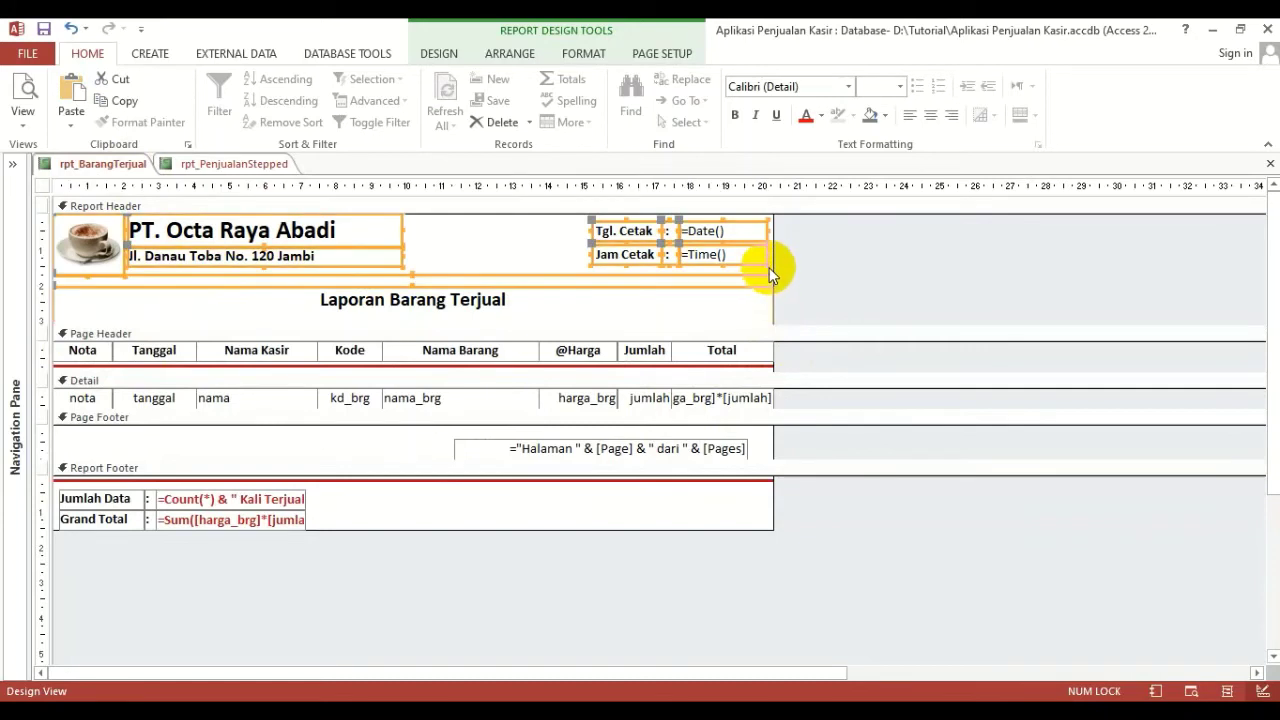
drag(771, 261, 805, 262)
drag(786, 349, 63, 371)
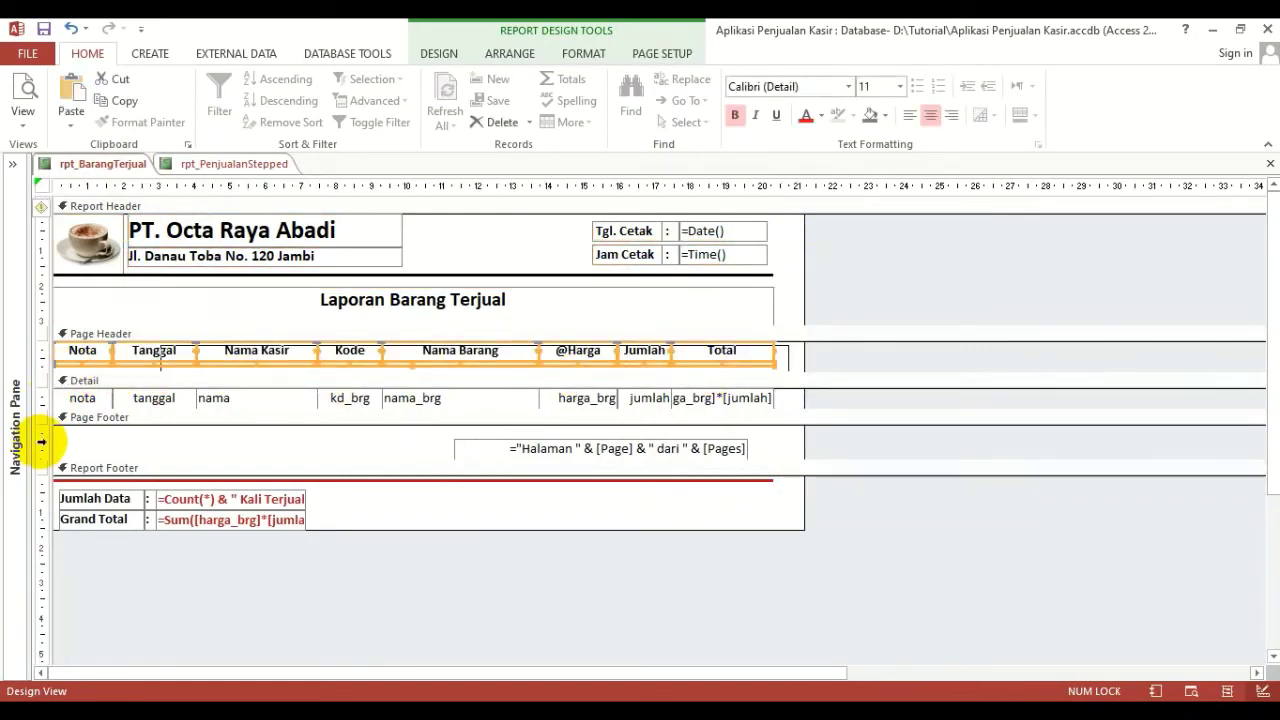
Delete all column heading labels from the Page Header of rpt_PenjualanStepped
click(281, 165)
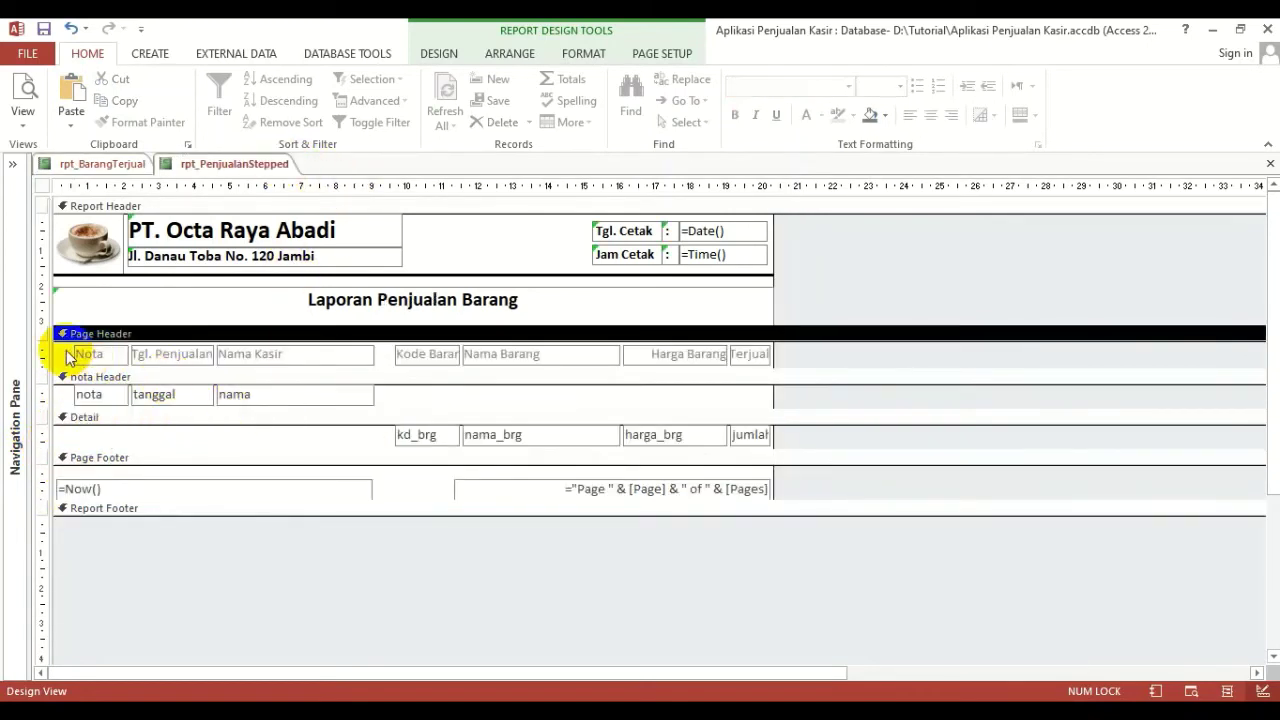
drag(47, 350, 799, 359)
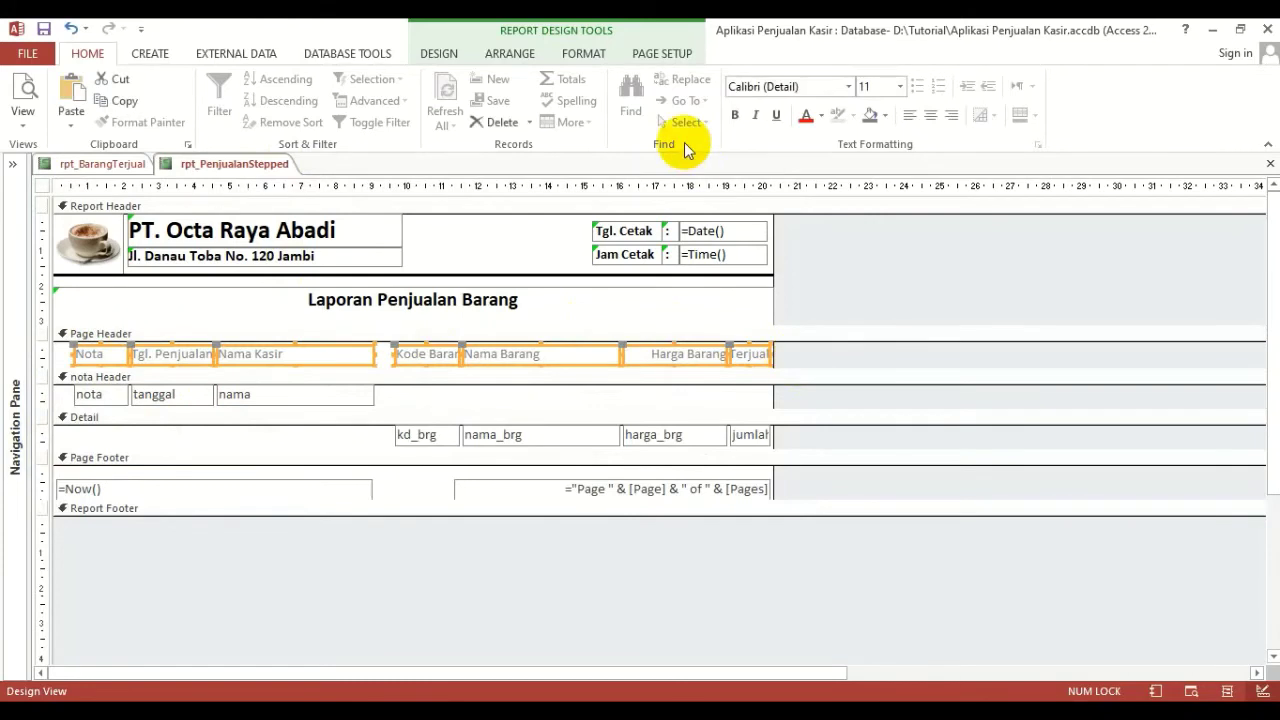
key(Delete)
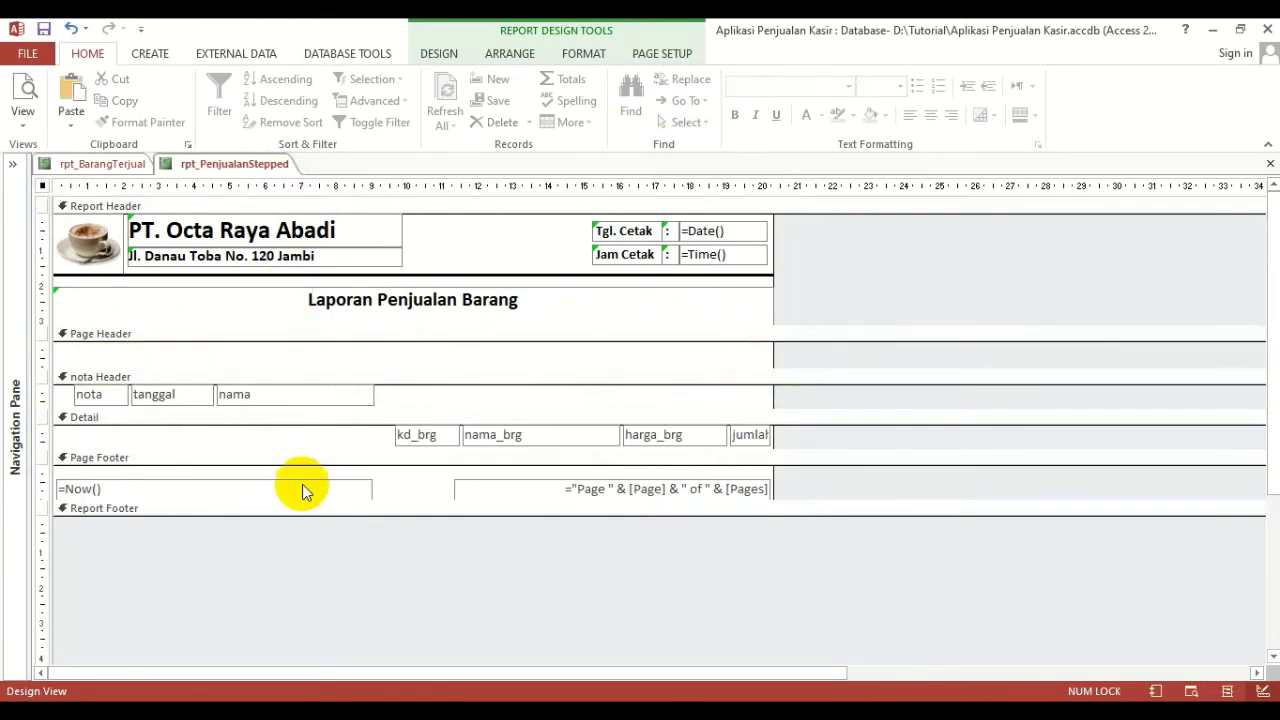
Paste the copied column headings and line into the Page Header of rpt_PenjualanStepped and make that section slightly taller
click(133, 351)
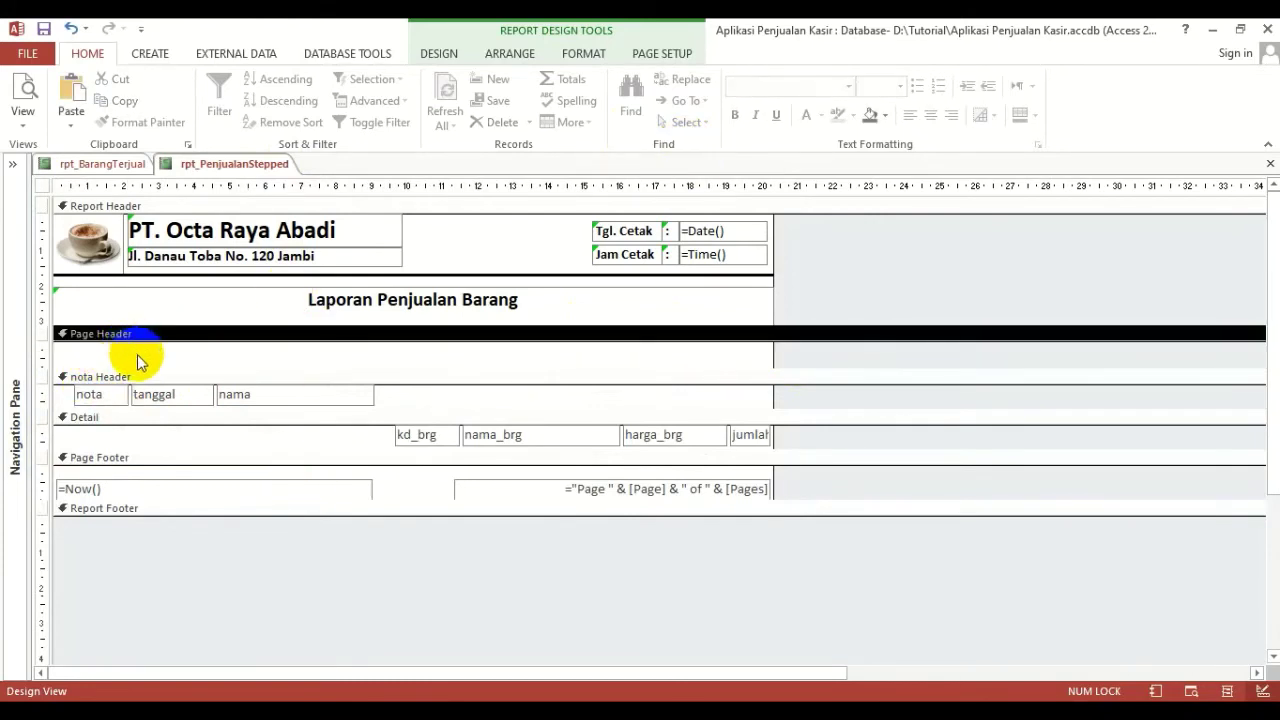
key(ctrl+z)
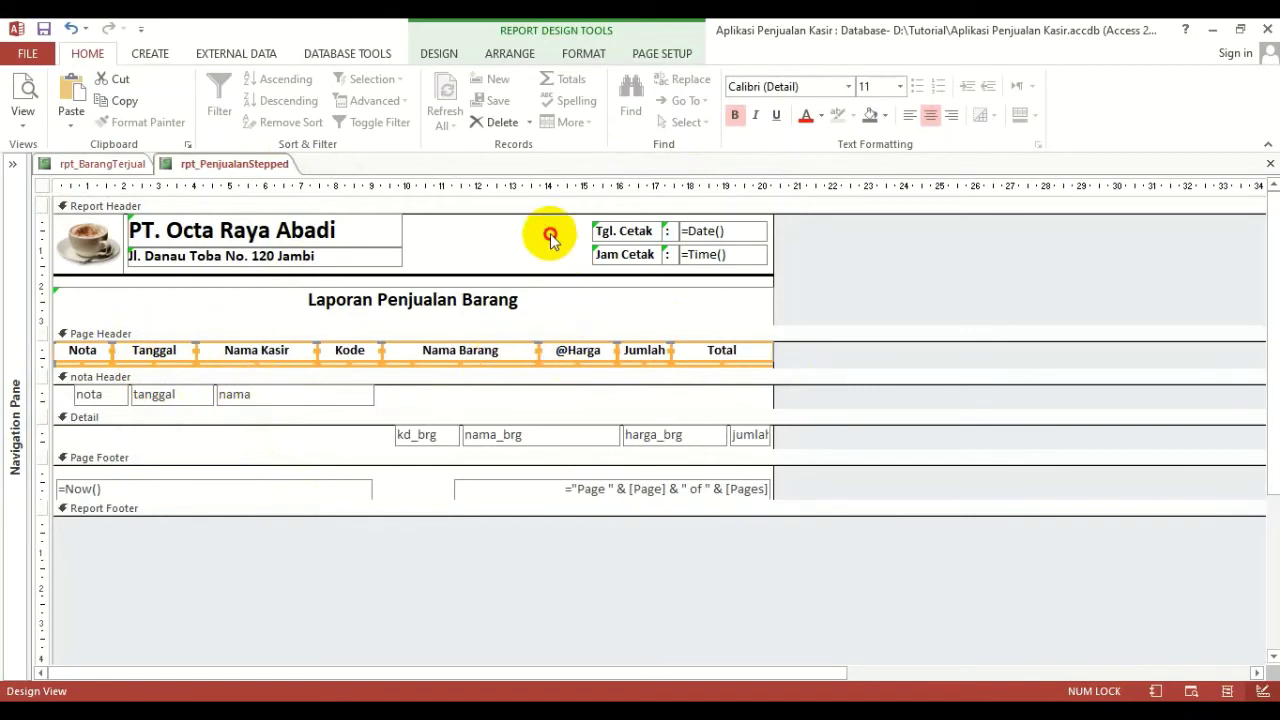
click(550, 236)
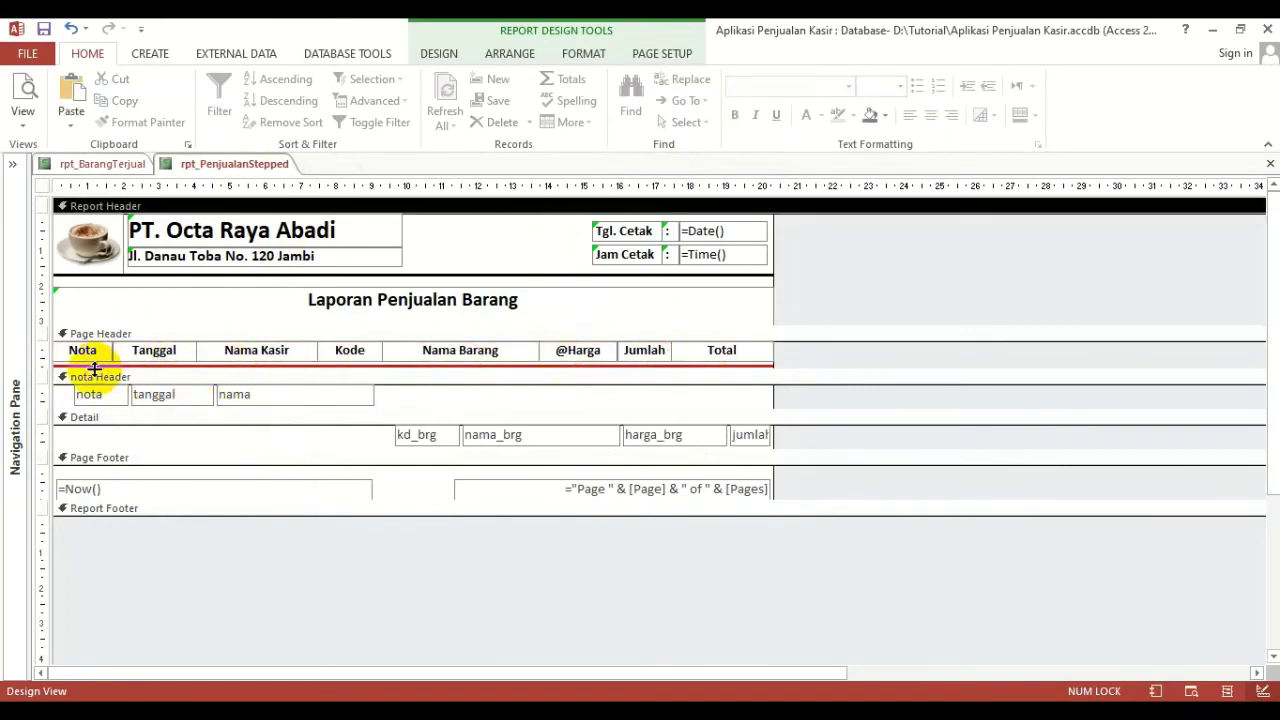
mouse_move(94, 369)
mouse_down()
mouse_move(101, 430)
mouse_move(101, 370)
mouse_up()
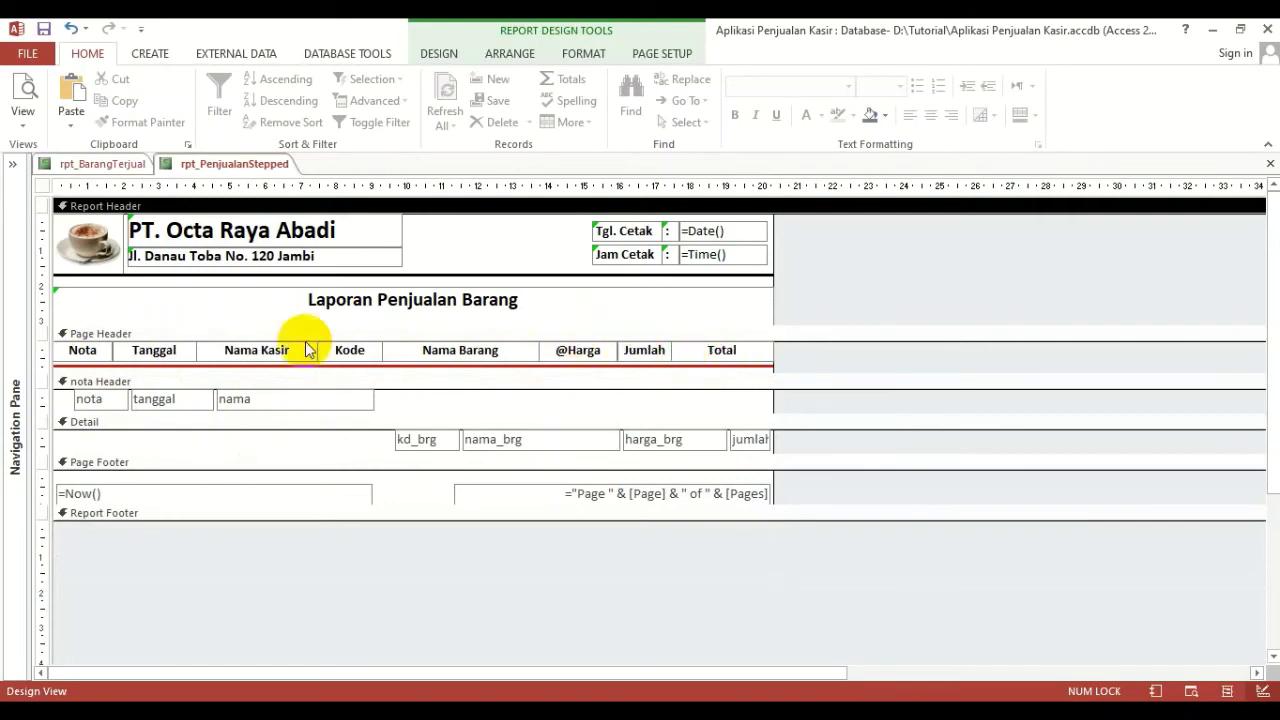
Set the font colour of the nota, tanggal and nama text boxes in the nota Header to black
drag(57, 404, 349, 408)
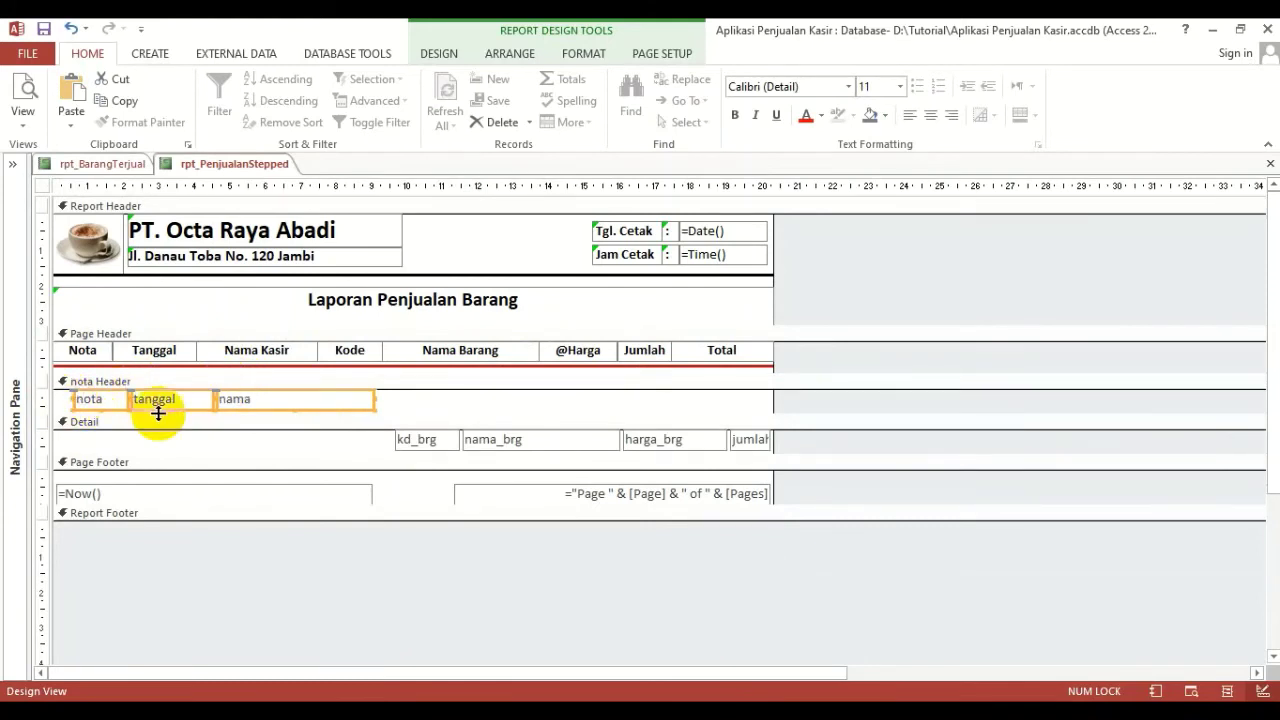
click(437, 403)
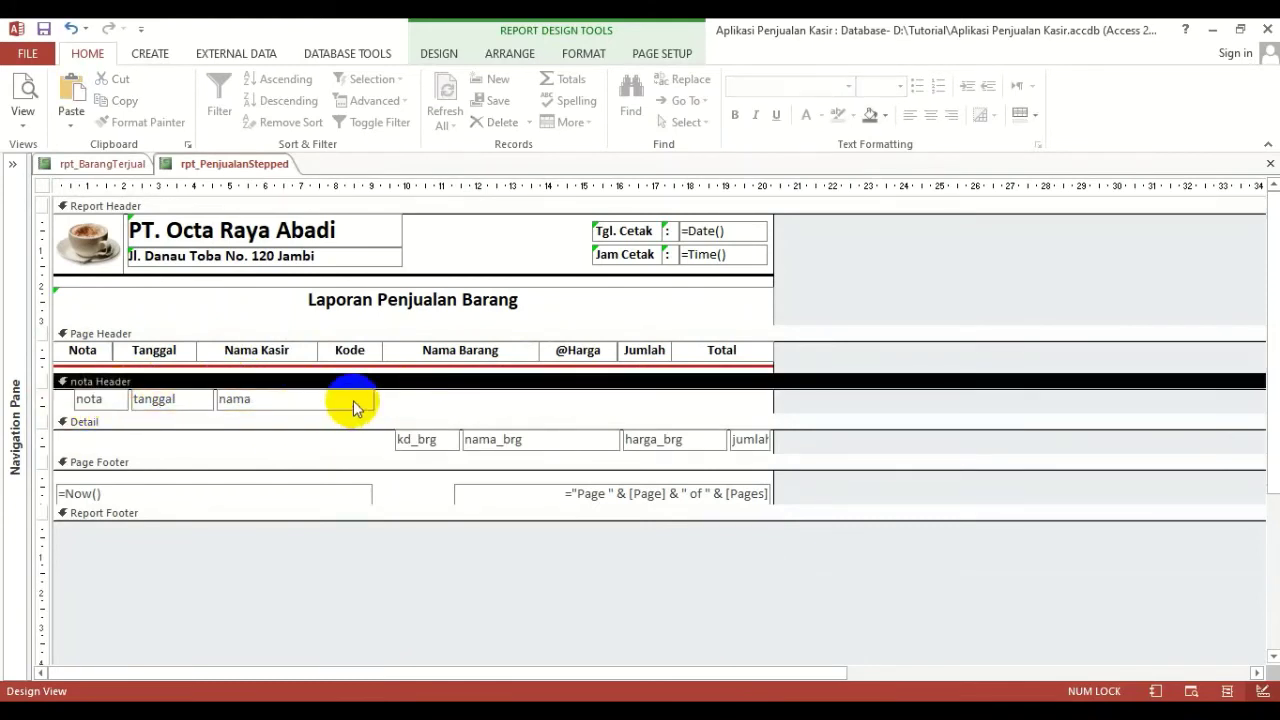
drag(397, 405, 82, 398)
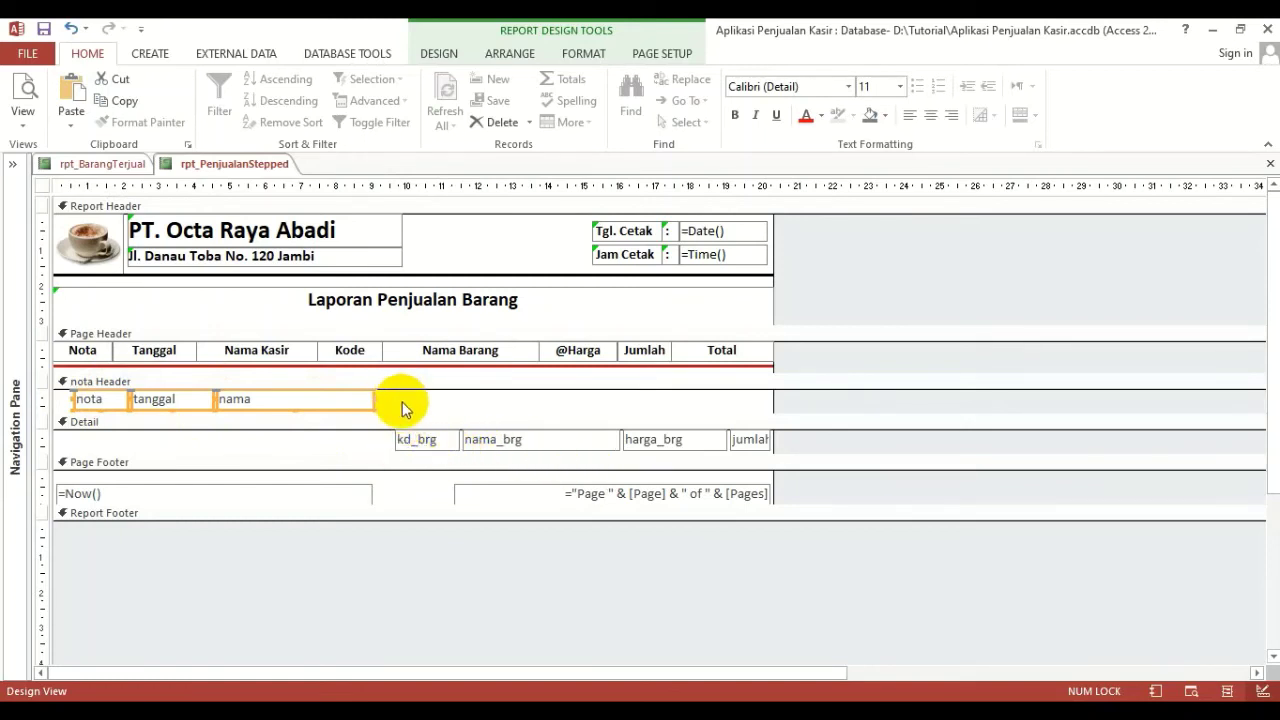
drag(408, 404, 80, 414)
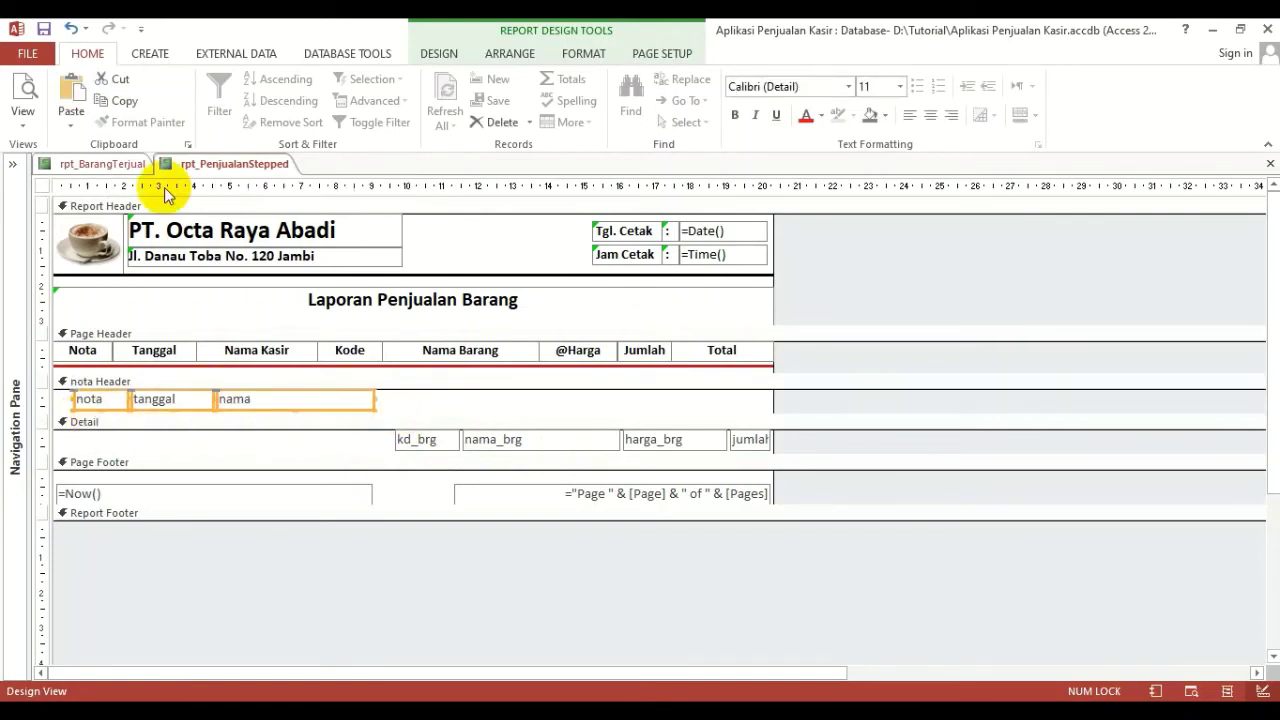
click(823, 116)
click(838, 139)
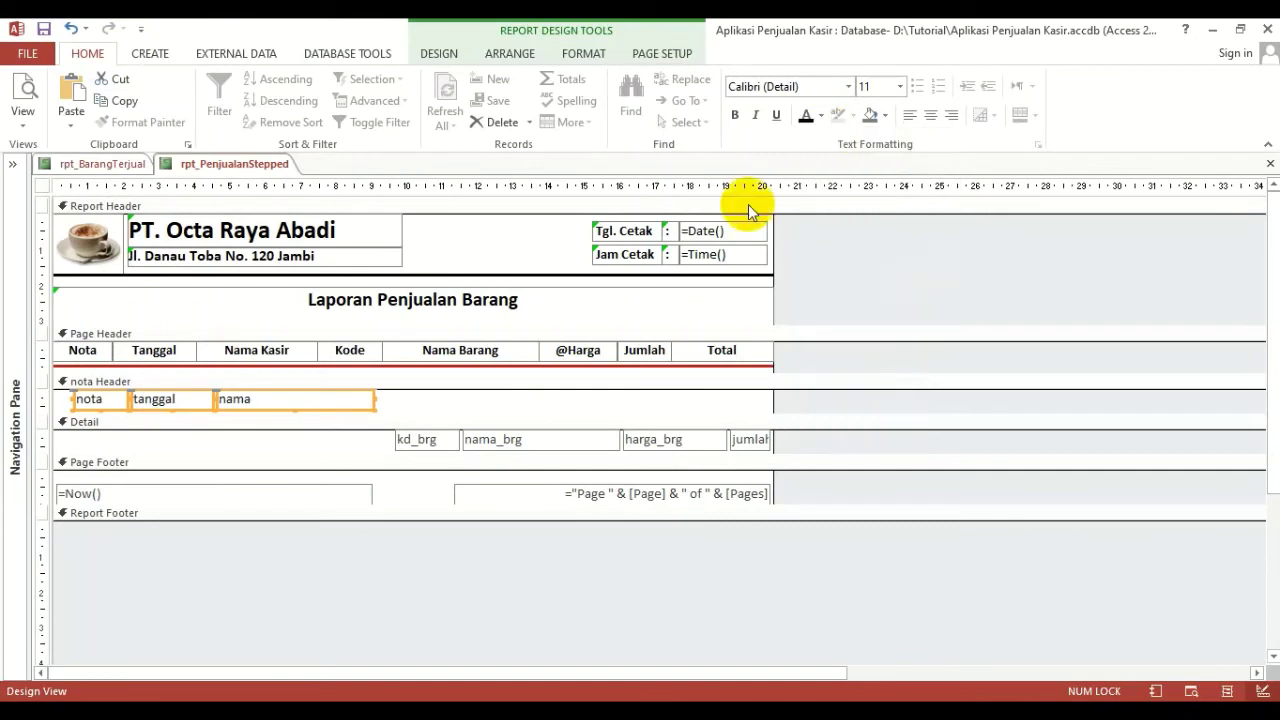
Centre the text of the nota and tanggal text boxes in the nota Header
click(421, 411)
drag(51, 406, 170, 402)
click(930, 115)
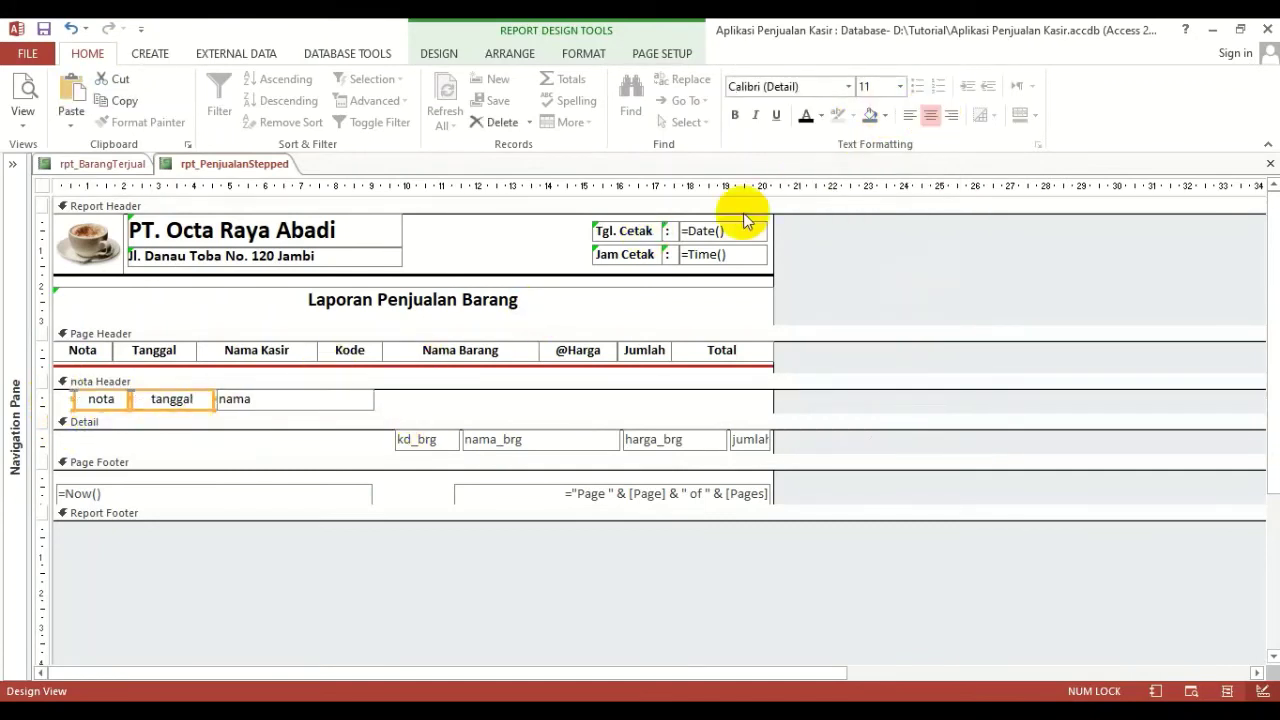
click(445, 381)
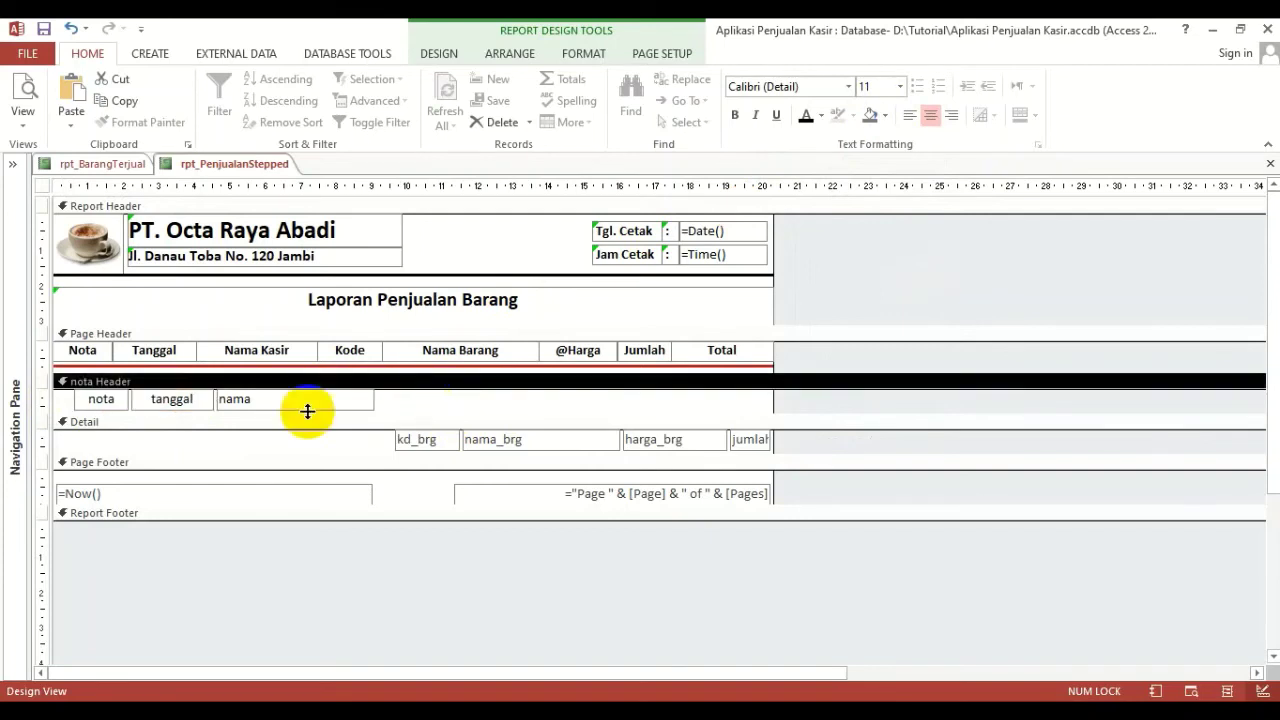
Set the Format property of the tanggal text box to Short Date and close the Property Sheet
click(173, 401)
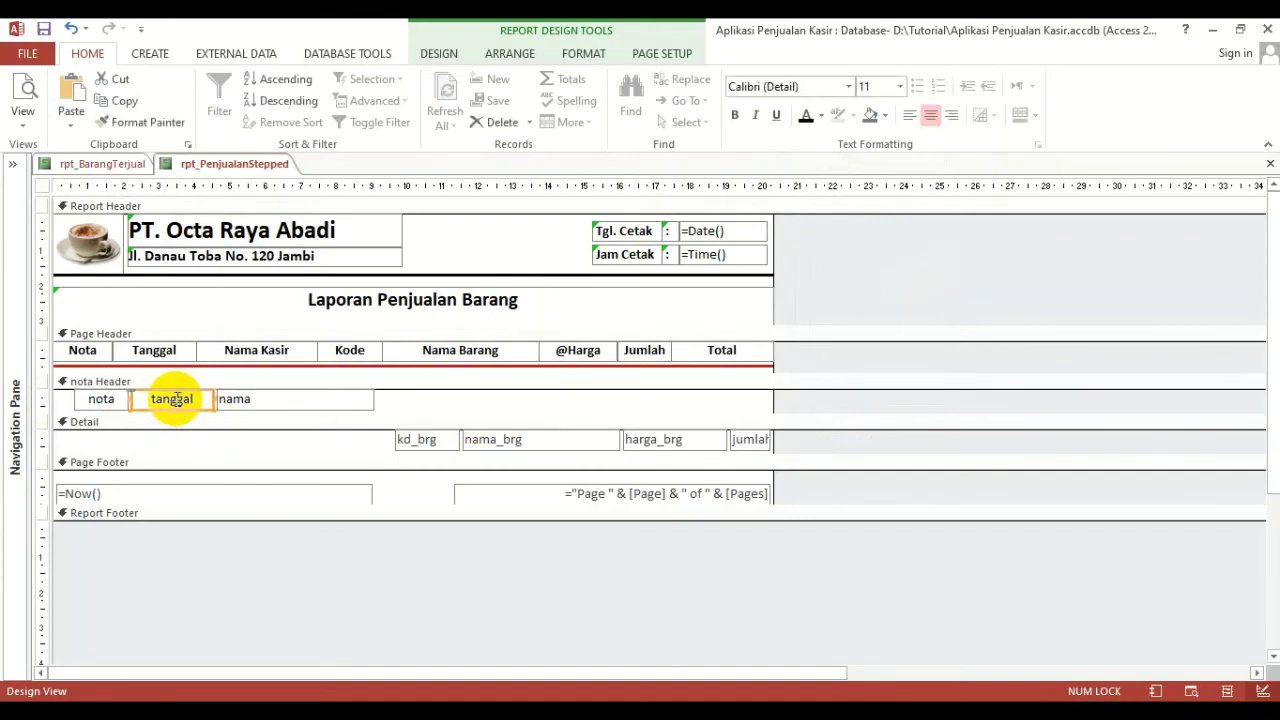
click(437, 58)
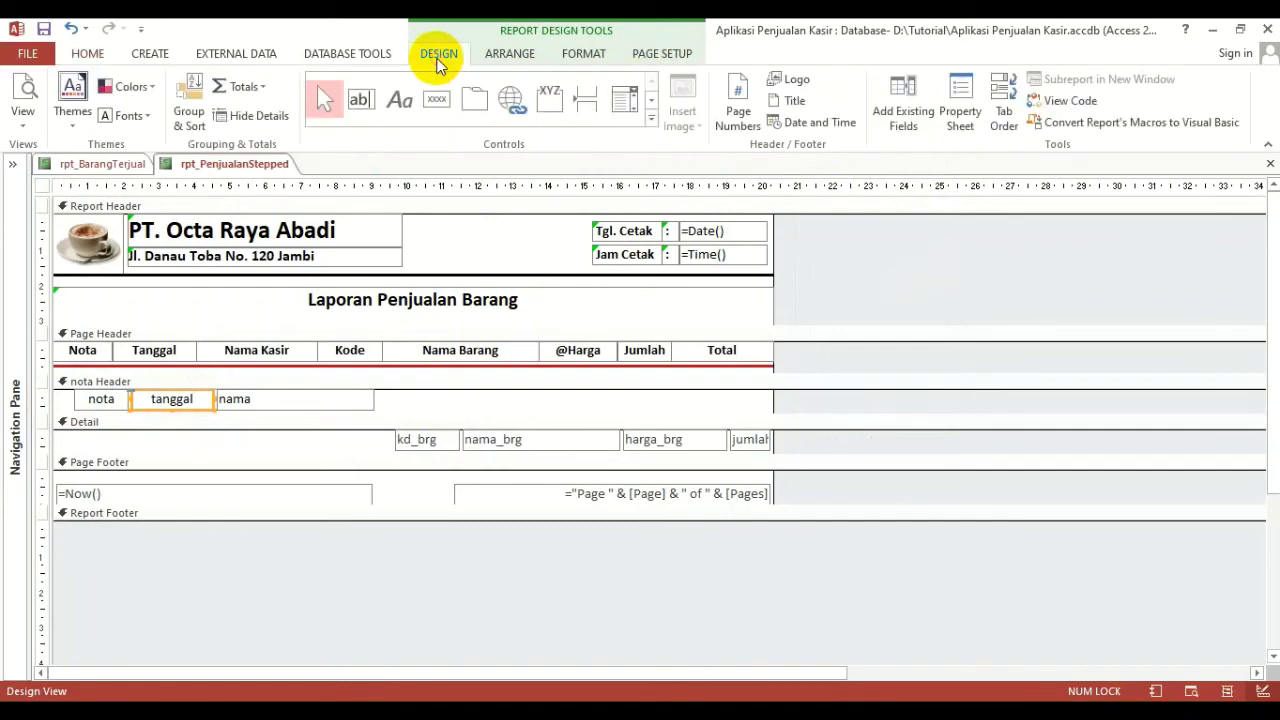
click(960, 108)
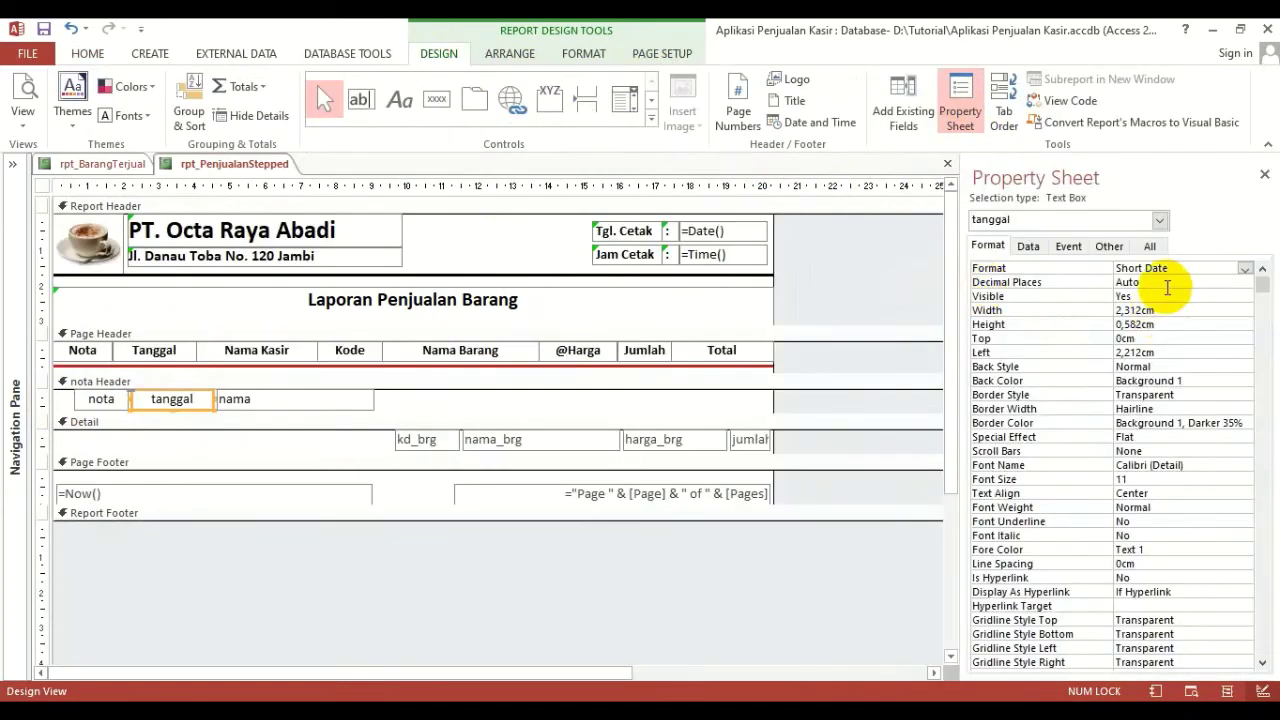
click(1244, 270)
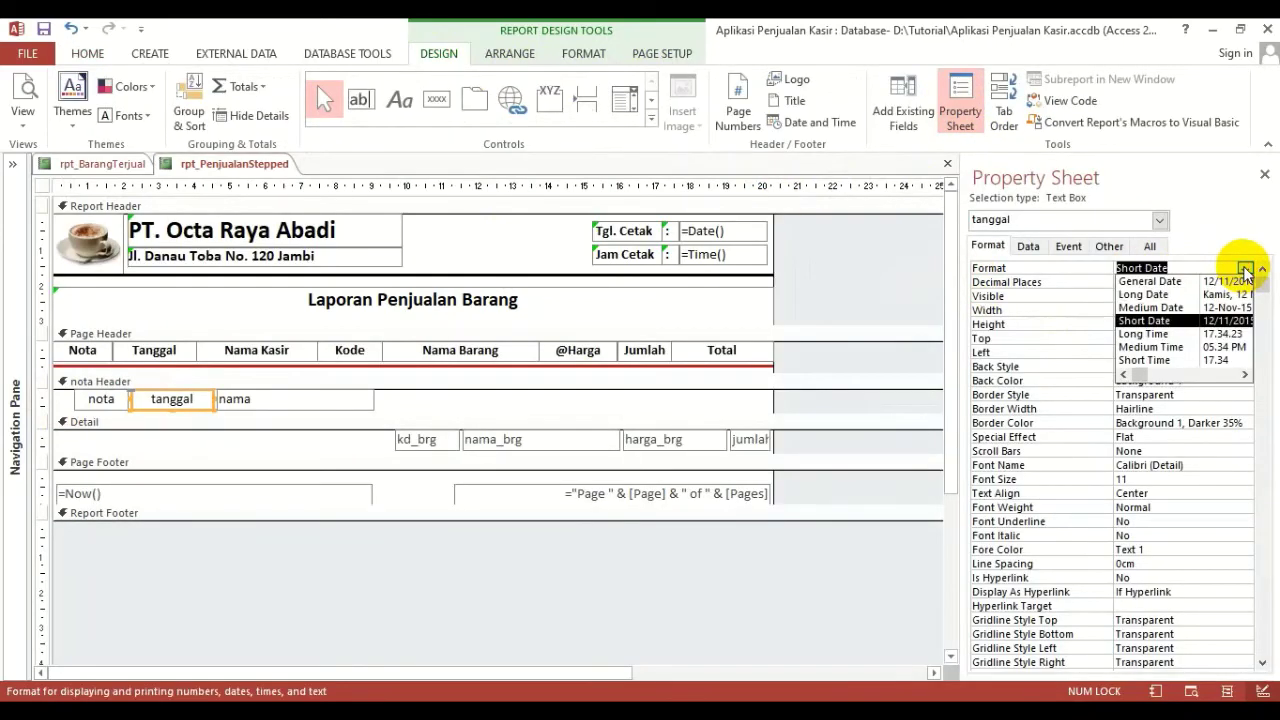
click(1212, 321)
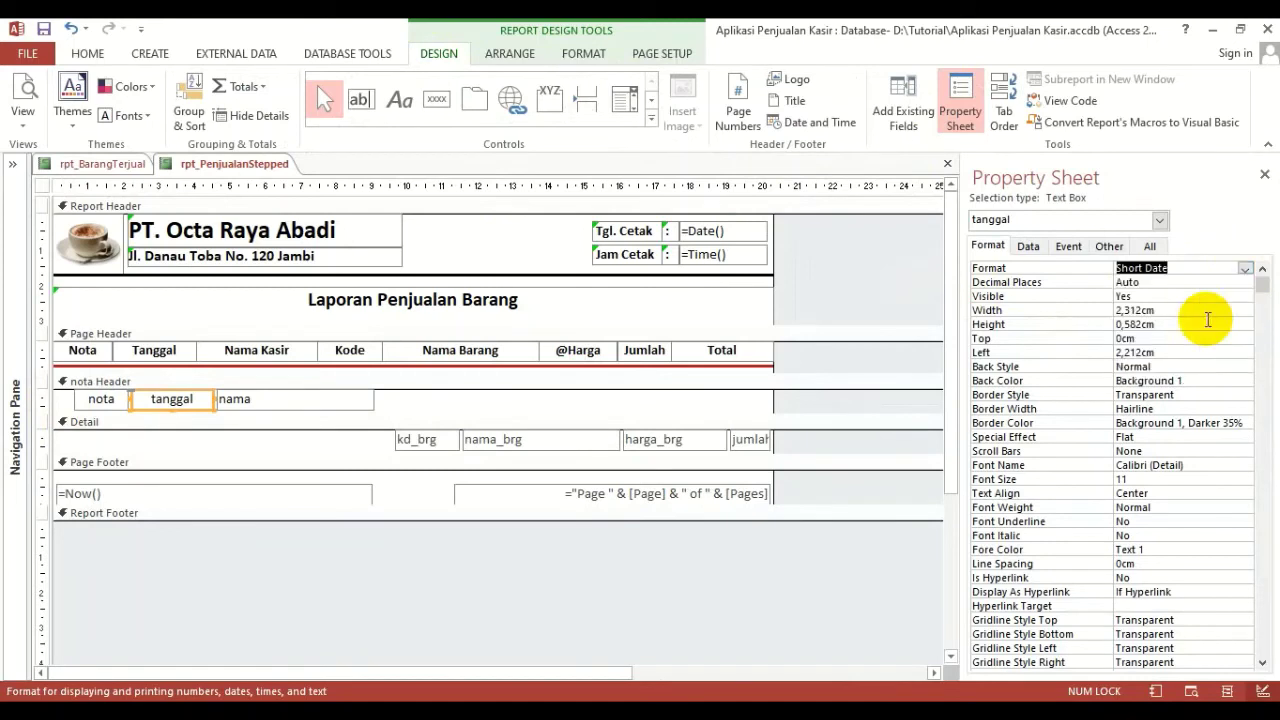
click(1264, 174)
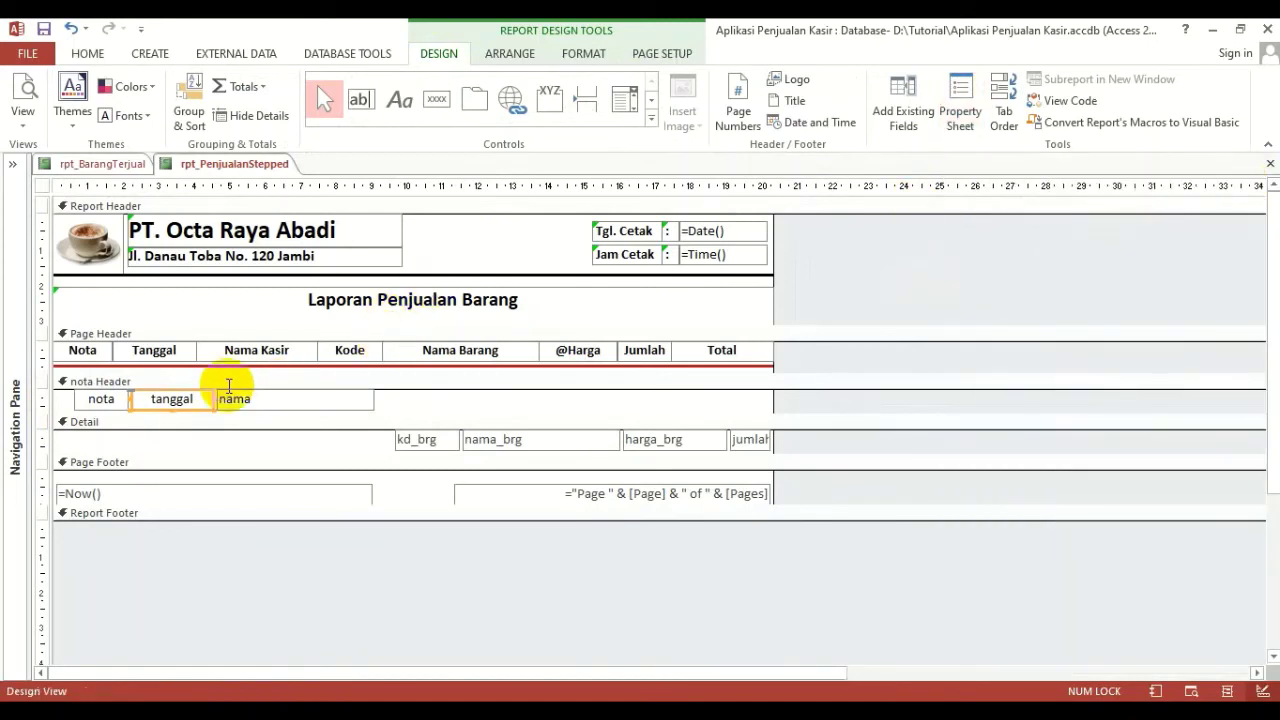
Left-align the nota text box with the Nota heading and match its width to the heading with To Widest
click(97, 398)
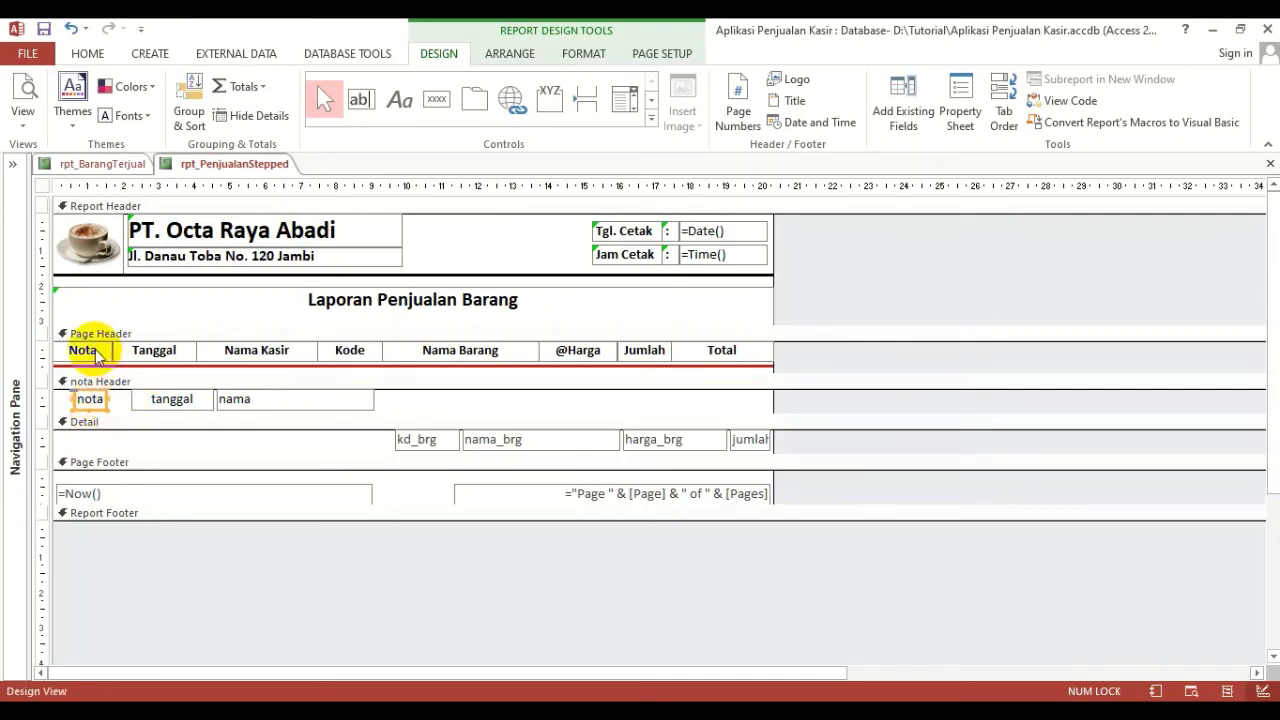
click(509, 53)
click(877, 112)
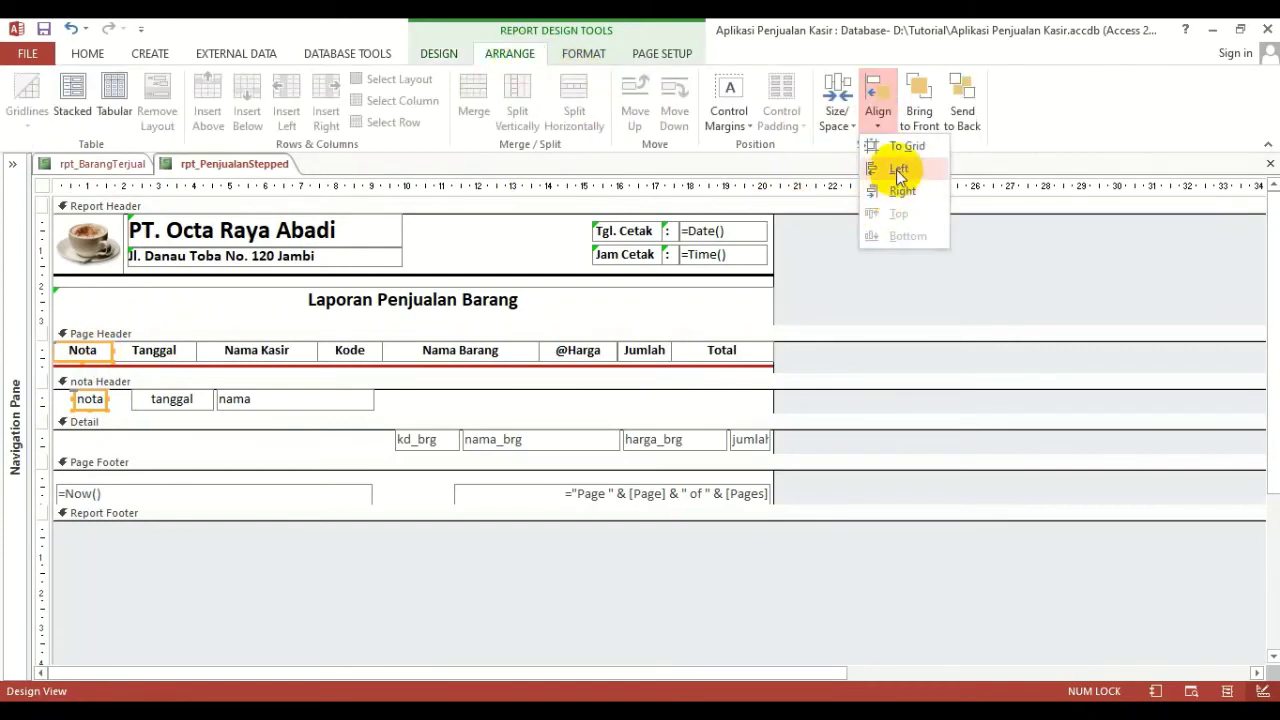
click(889, 171)
click(837, 100)
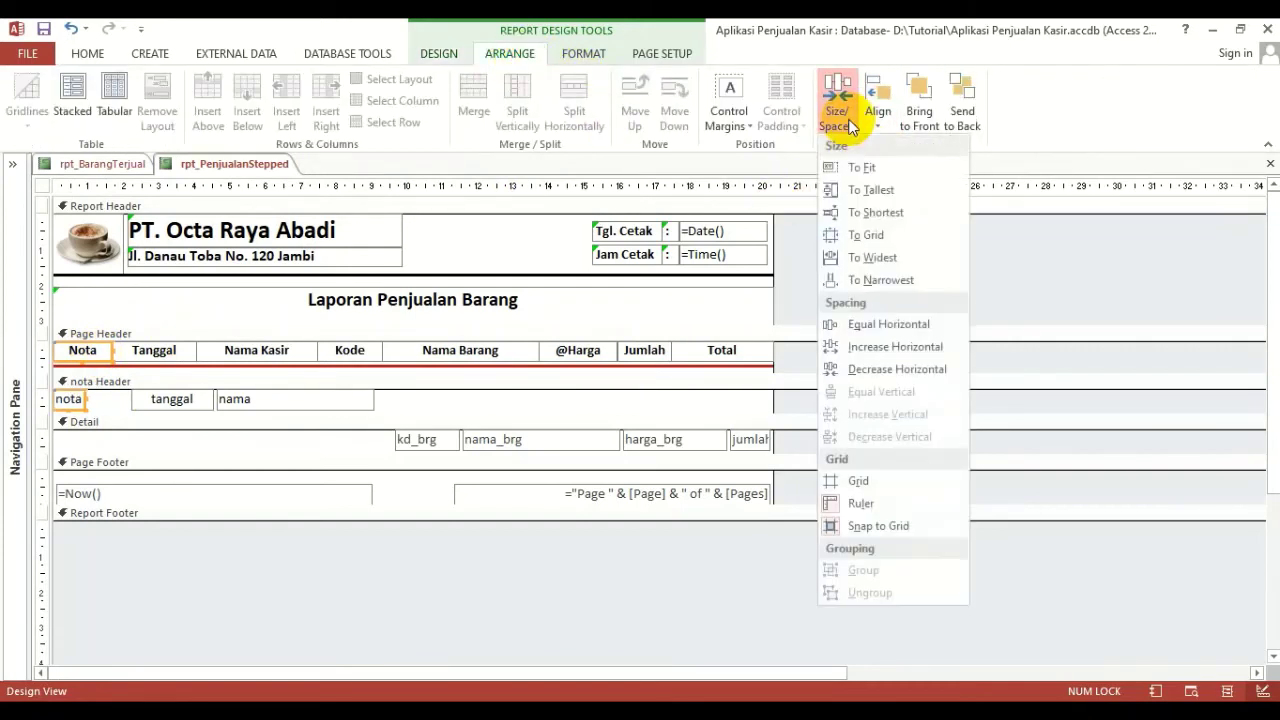
click(872, 260)
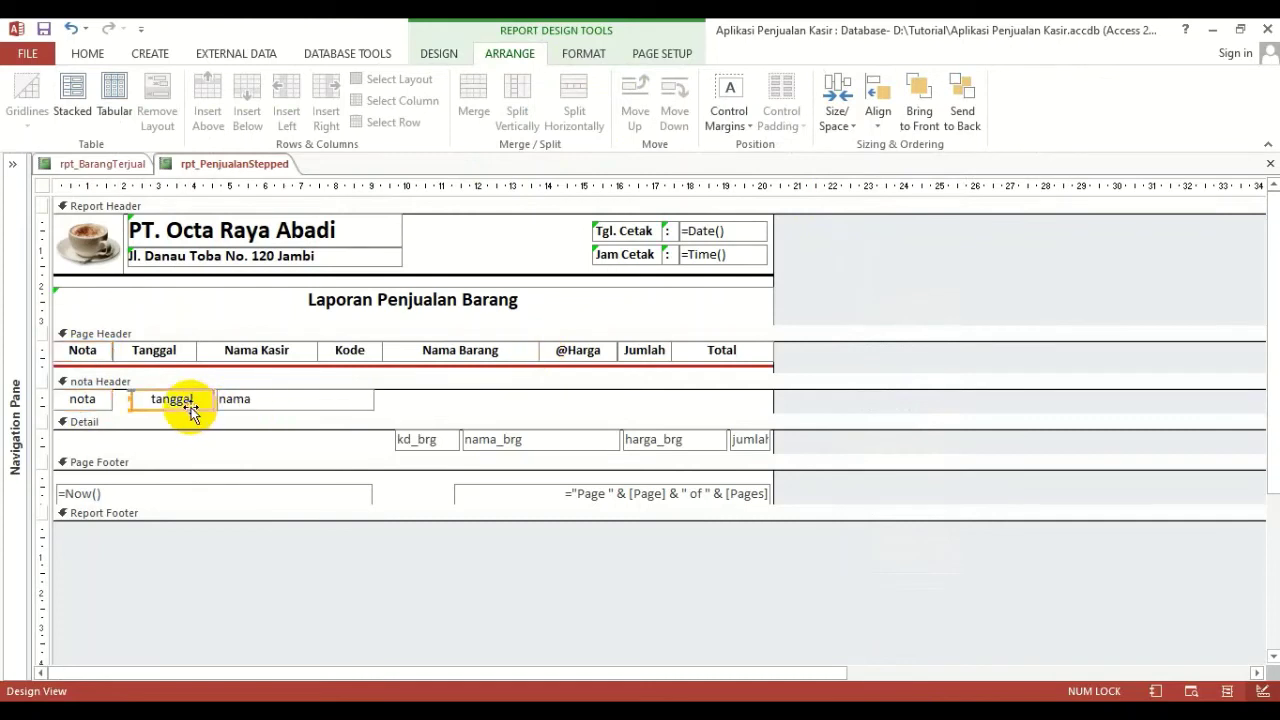
Left-align the tanggal text box in the nota Header with the Tanggal heading and match its width using To Widest
drag(212, 398, 180, 399)
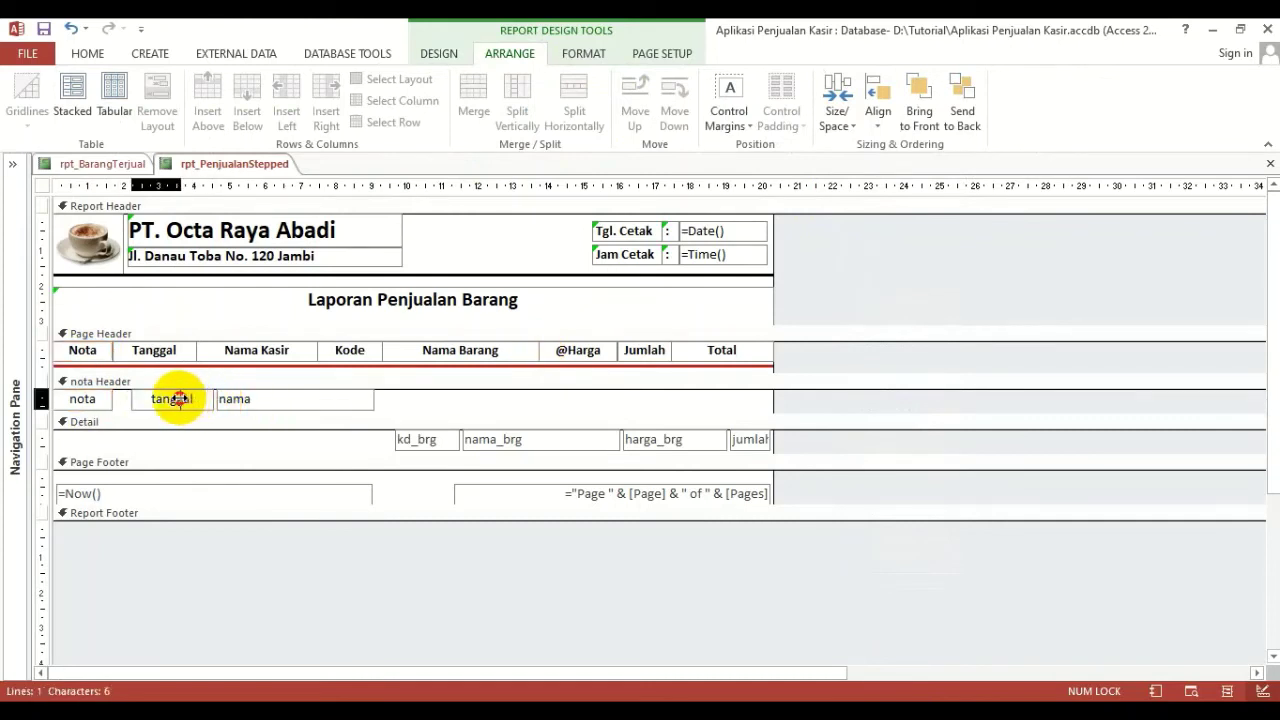
shift+click(166, 352)
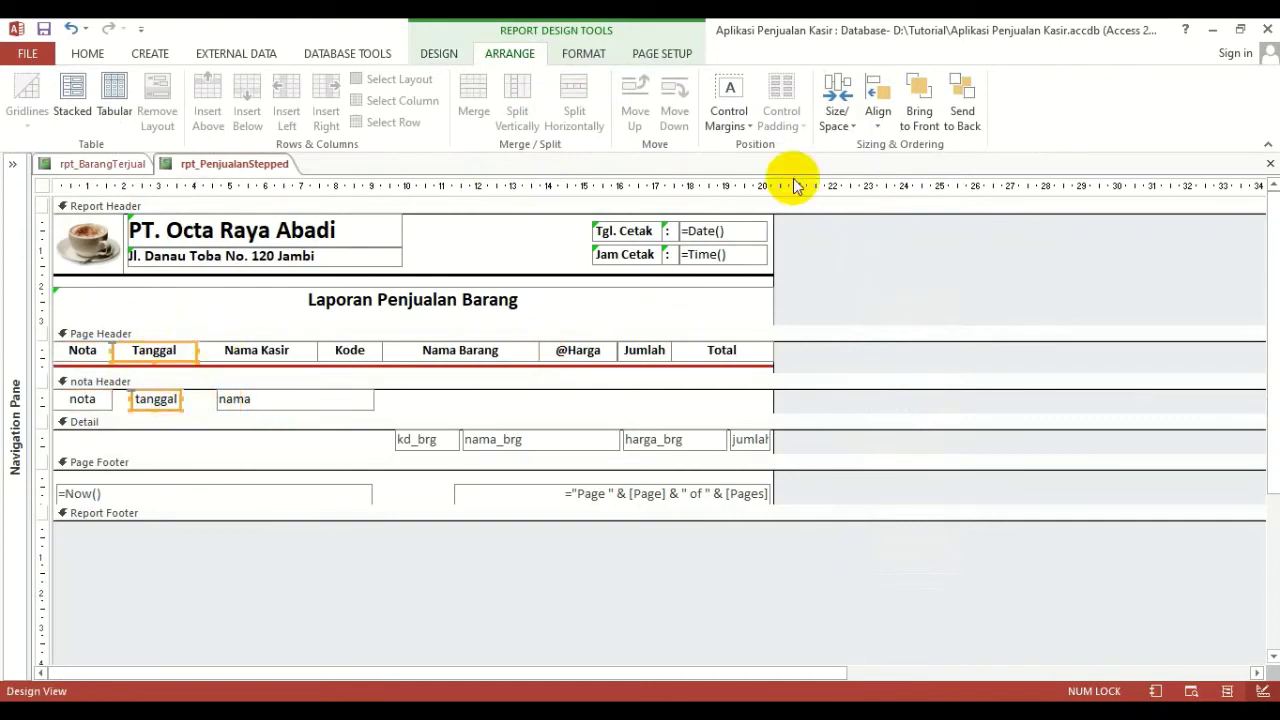
click(878, 105)
click(901, 172)
click(837, 105)
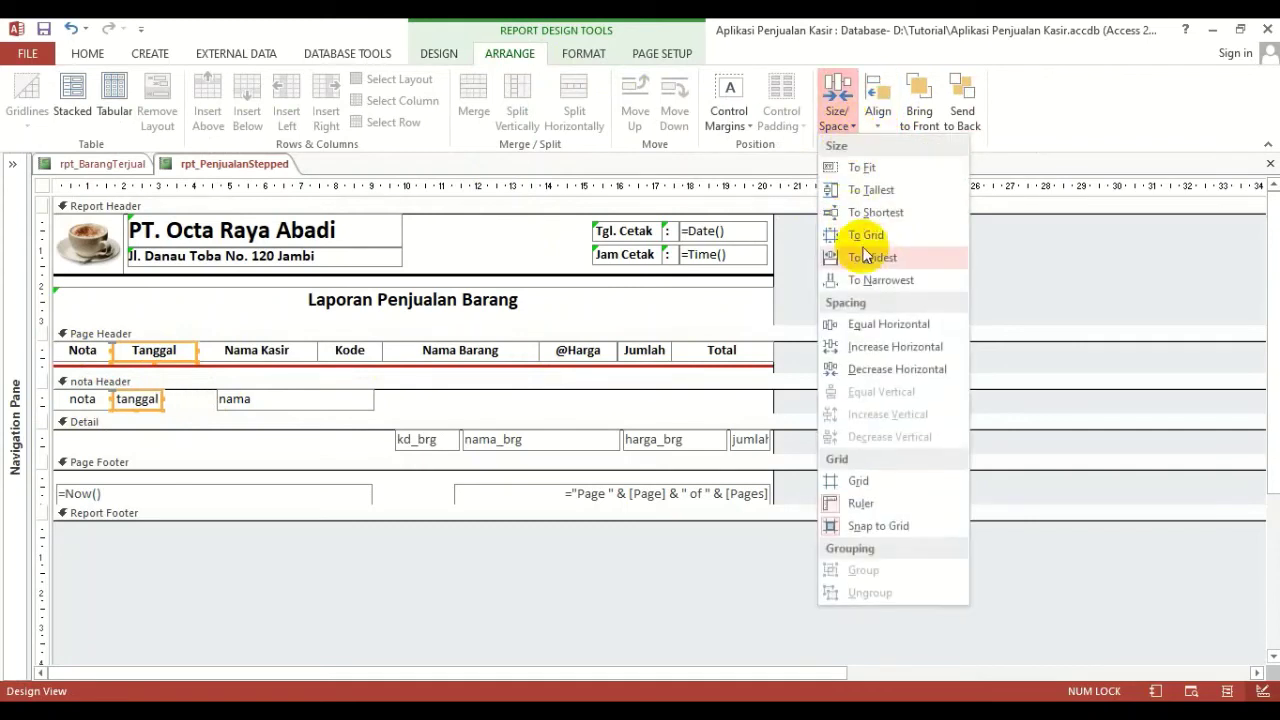
click(876, 264)
Left-align the nama text box with the Nama Kasir heading and match its width to the heading using To Narrowest
click(319, 402)
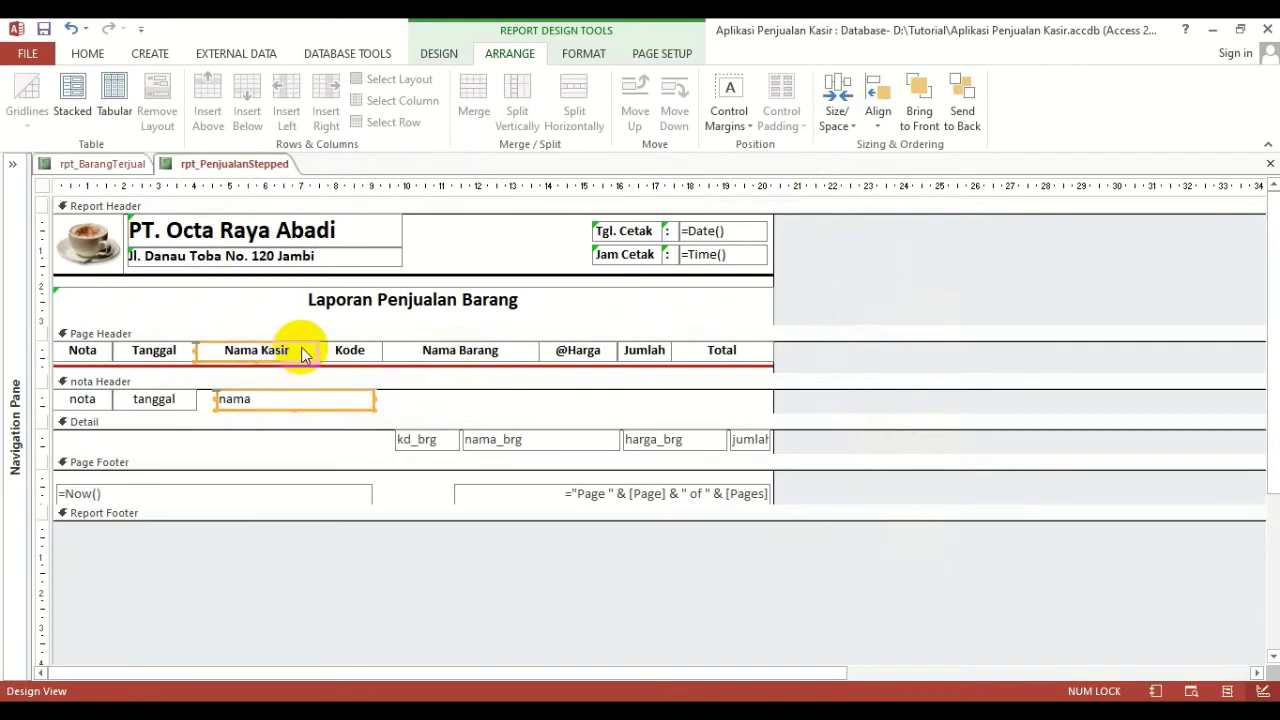
click(880, 110)
click(901, 172)
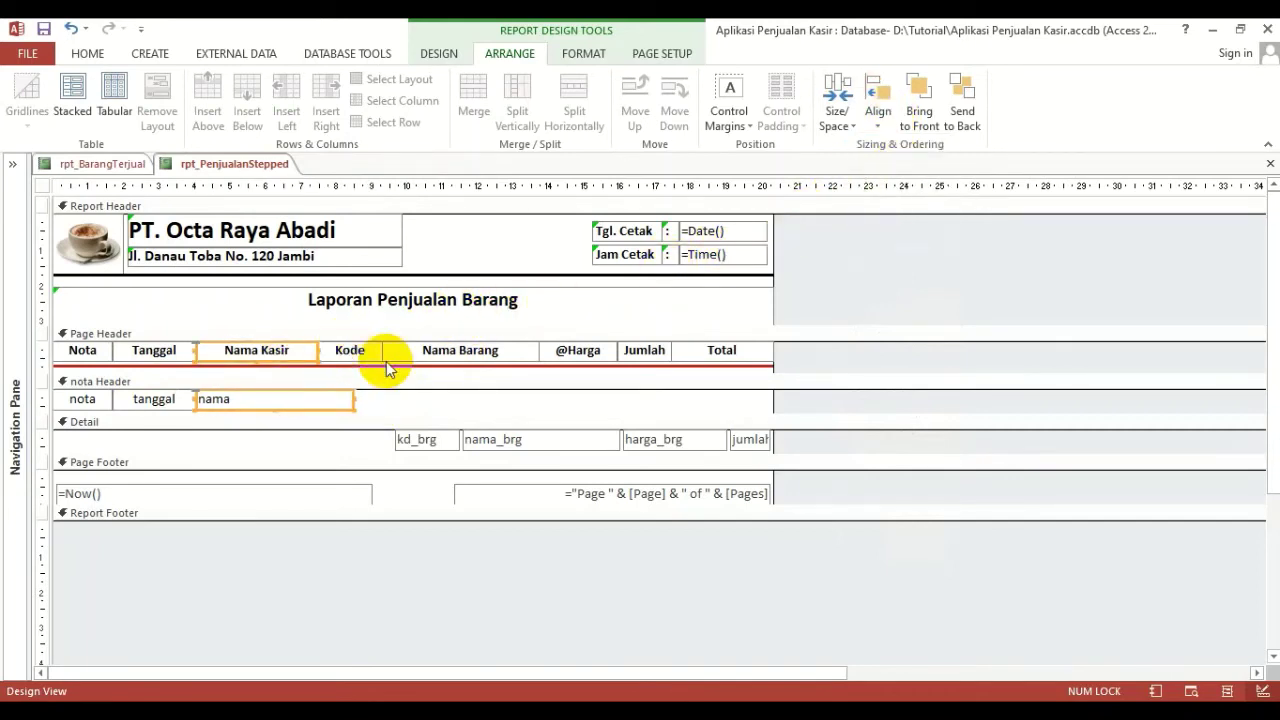
click(404, 407)
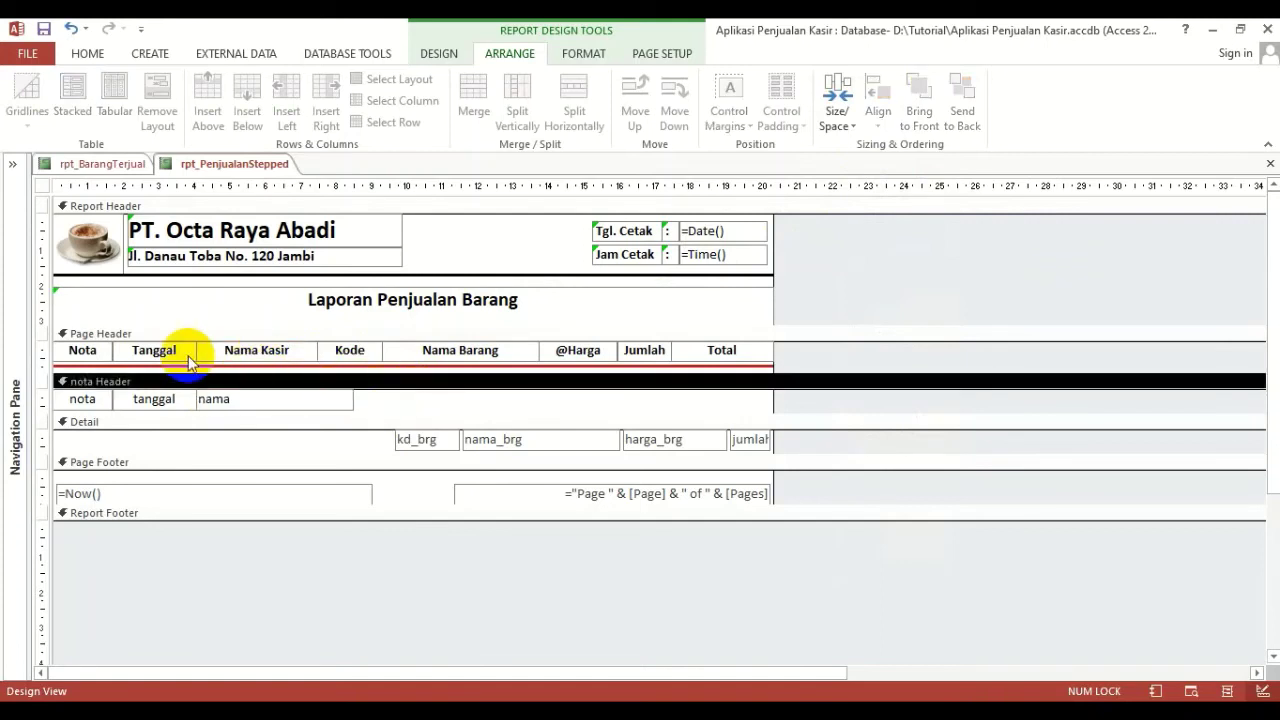
click(290, 402)
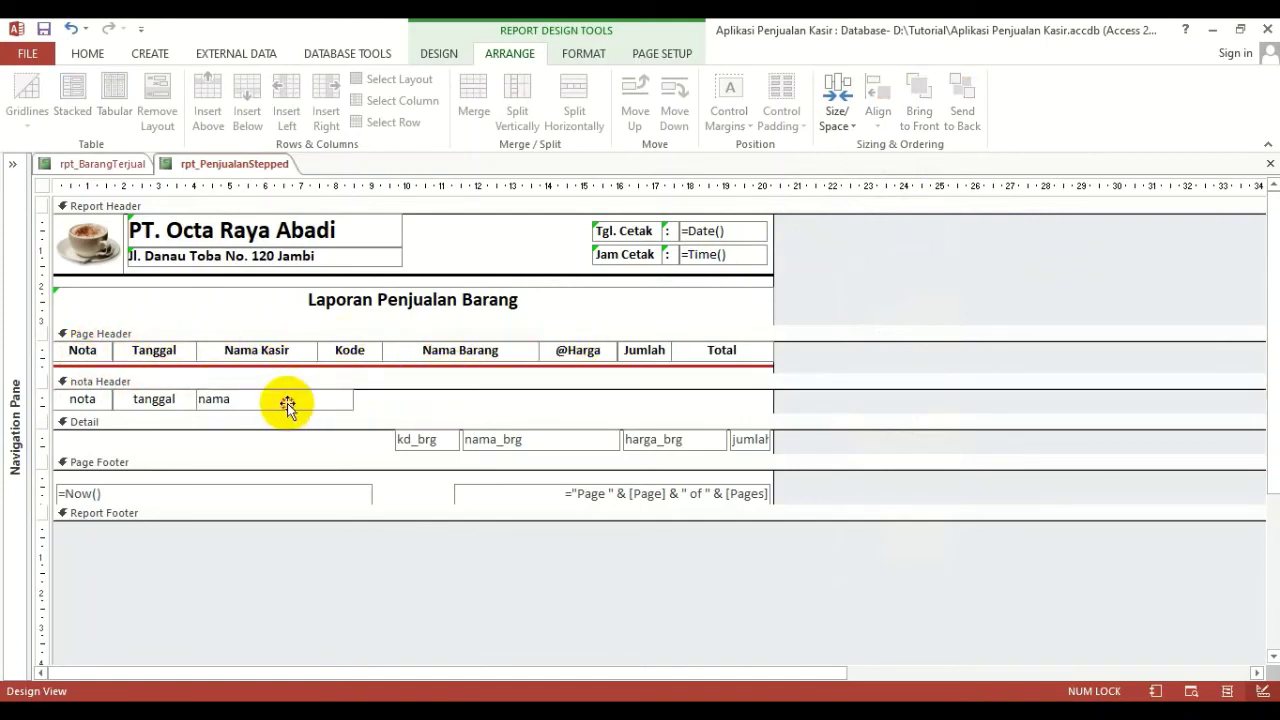
shift+click(296, 353)
click(852, 126)
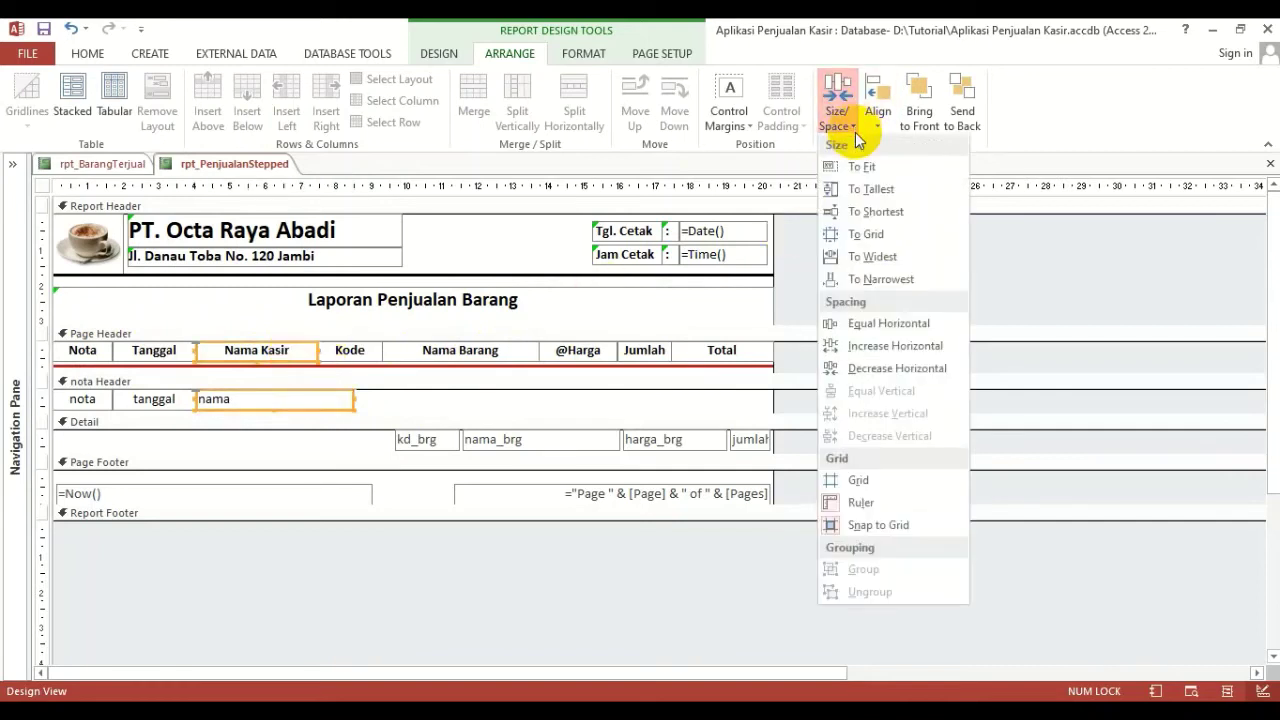
click(881, 279)
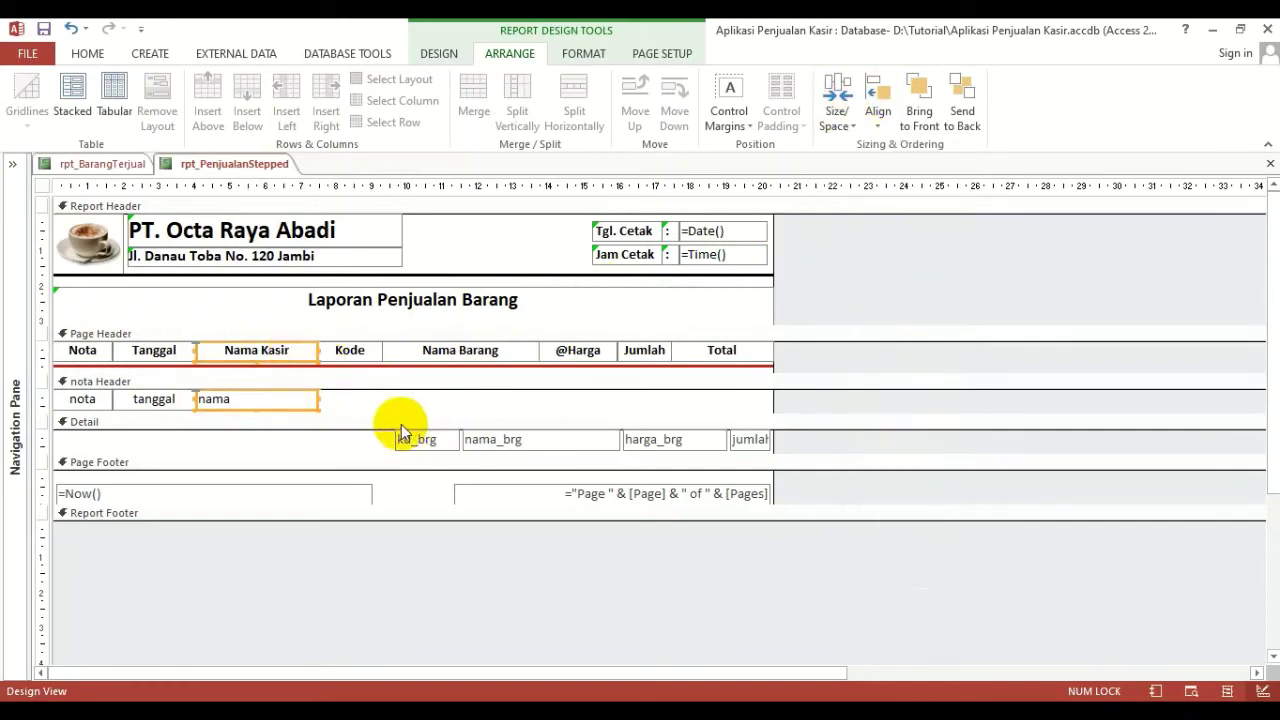
Set the font colour of the kd_brg, nama_brg, harga_brg and jumlah text boxes in the Detail section to black
drag(371, 447, 770, 435)
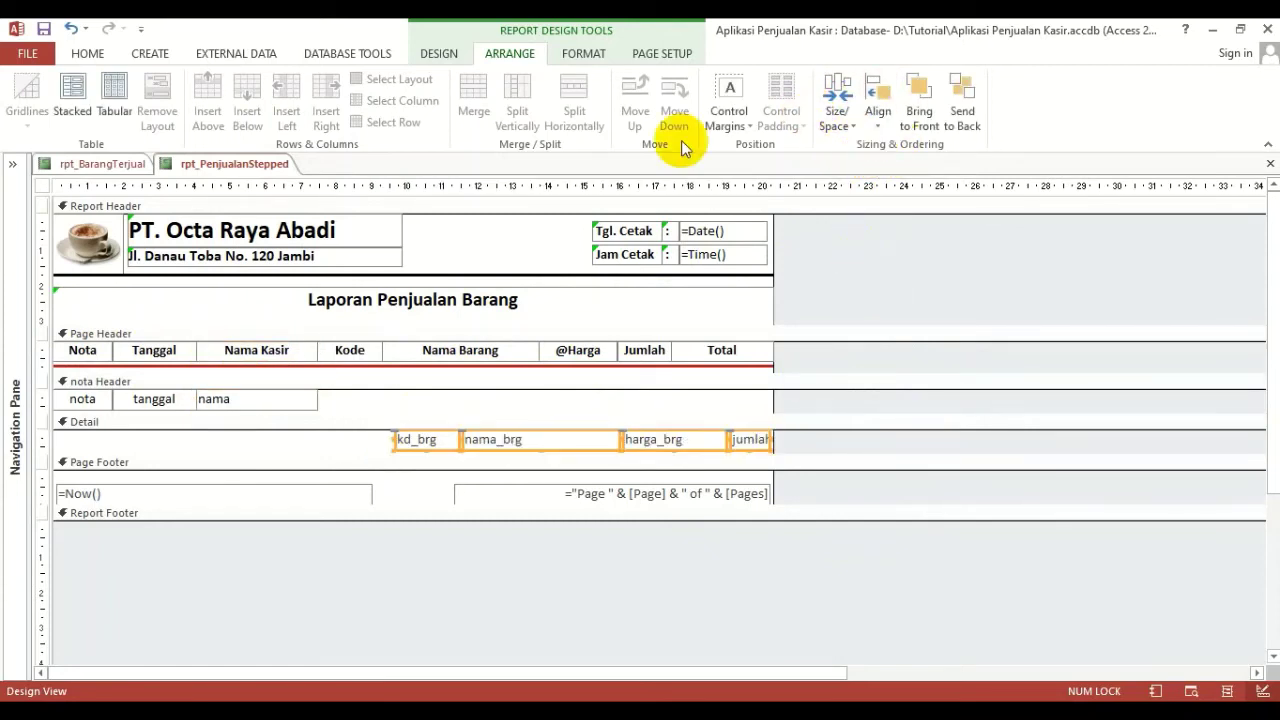
click(87, 53)
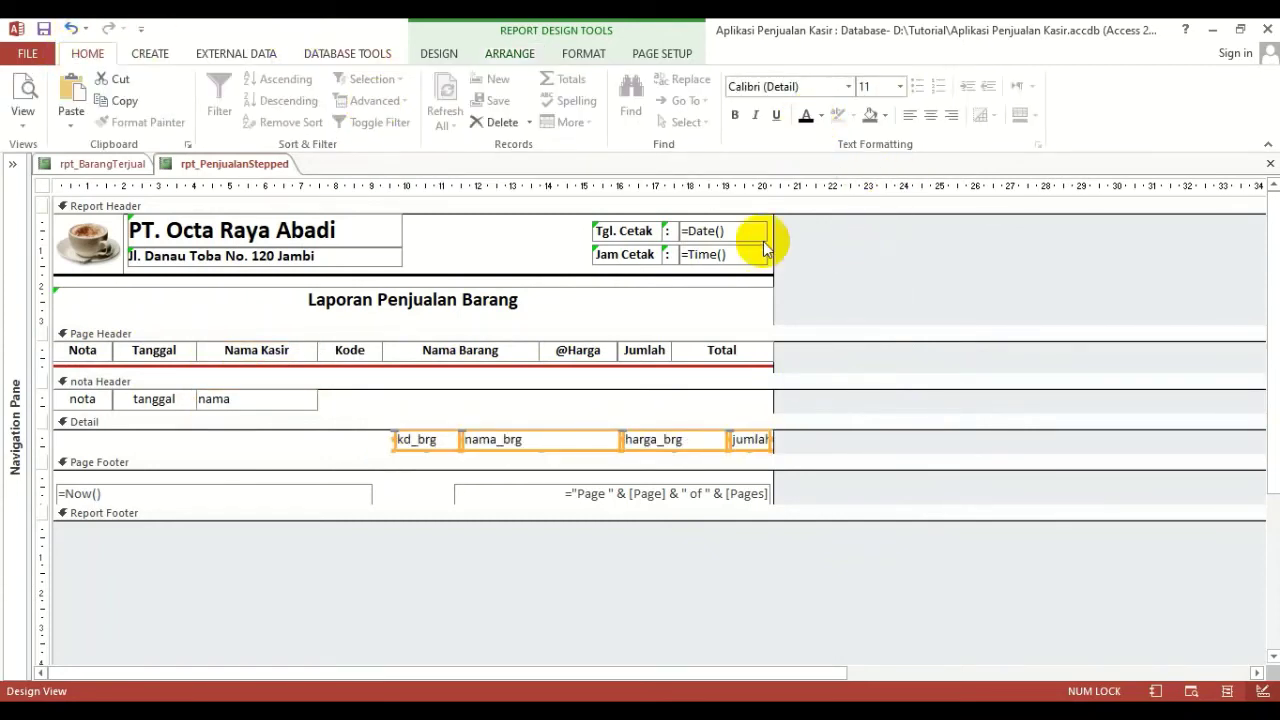
click(351, 438)
Centre the text of the kd_brg text box and right-align the text of the harga_brg and jumlah text boxes
click(422, 443)
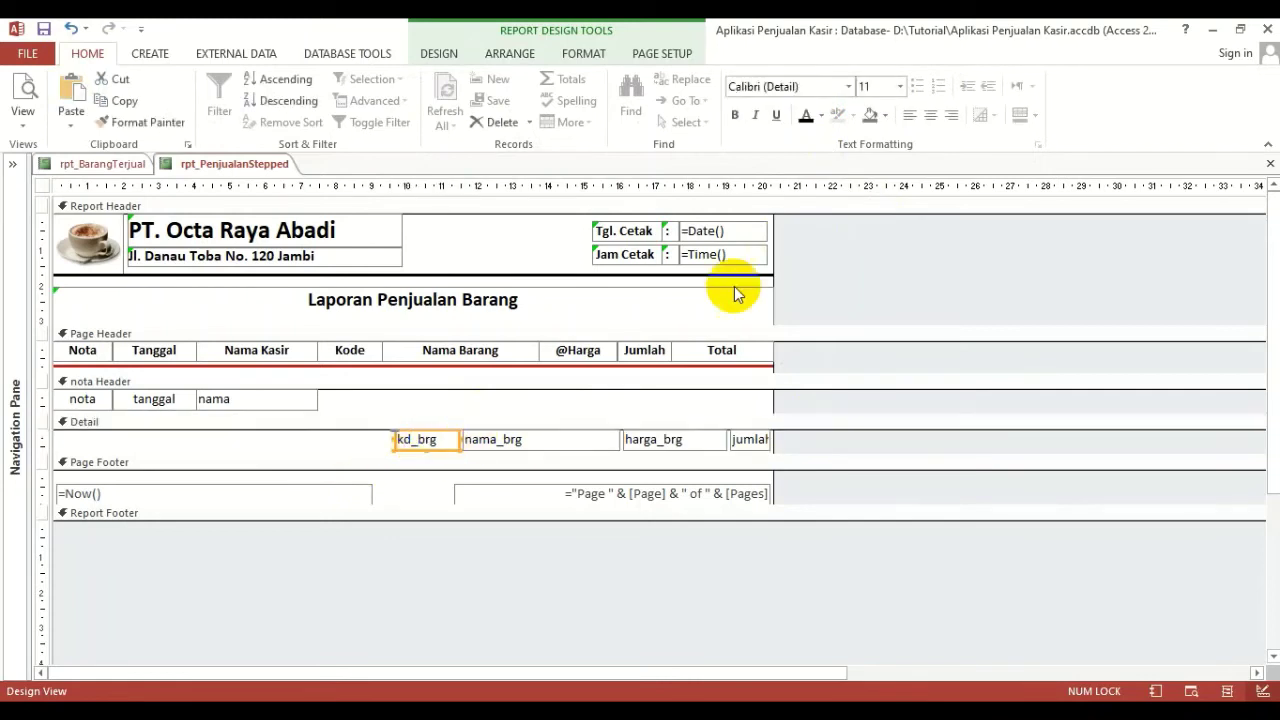
click(689, 440)
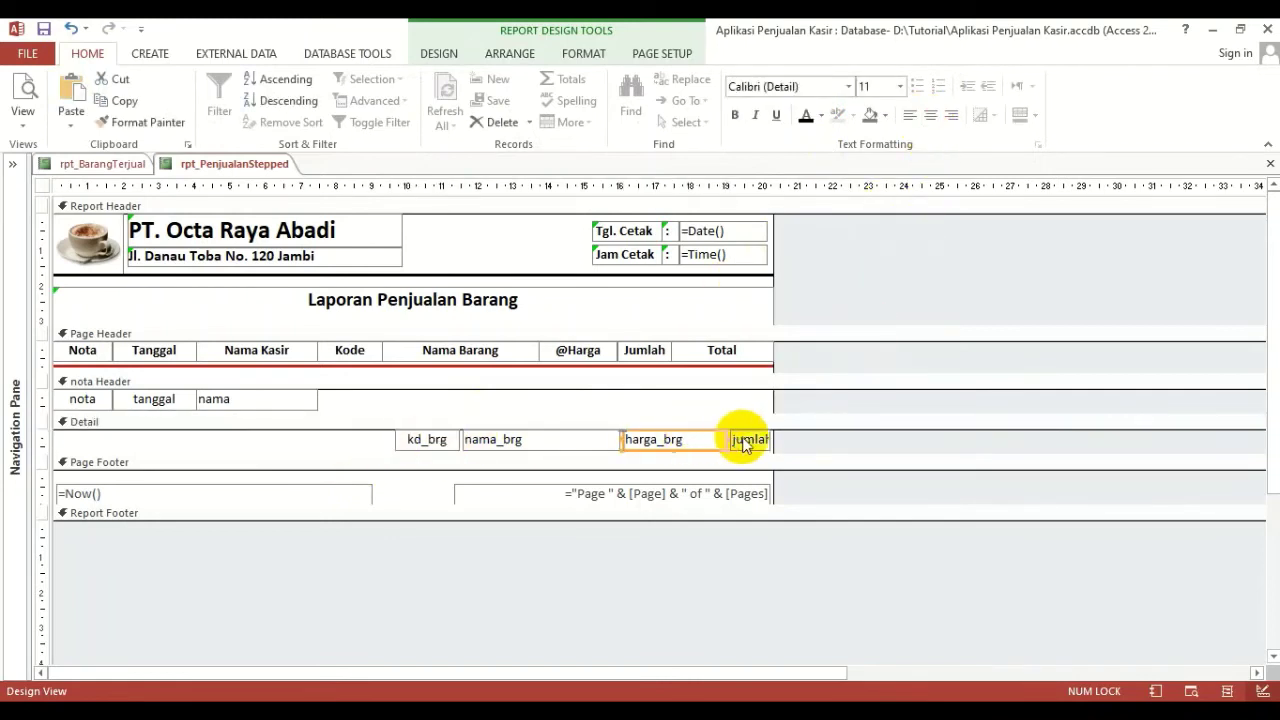
shift+click(744, 444)
click(956, 118)
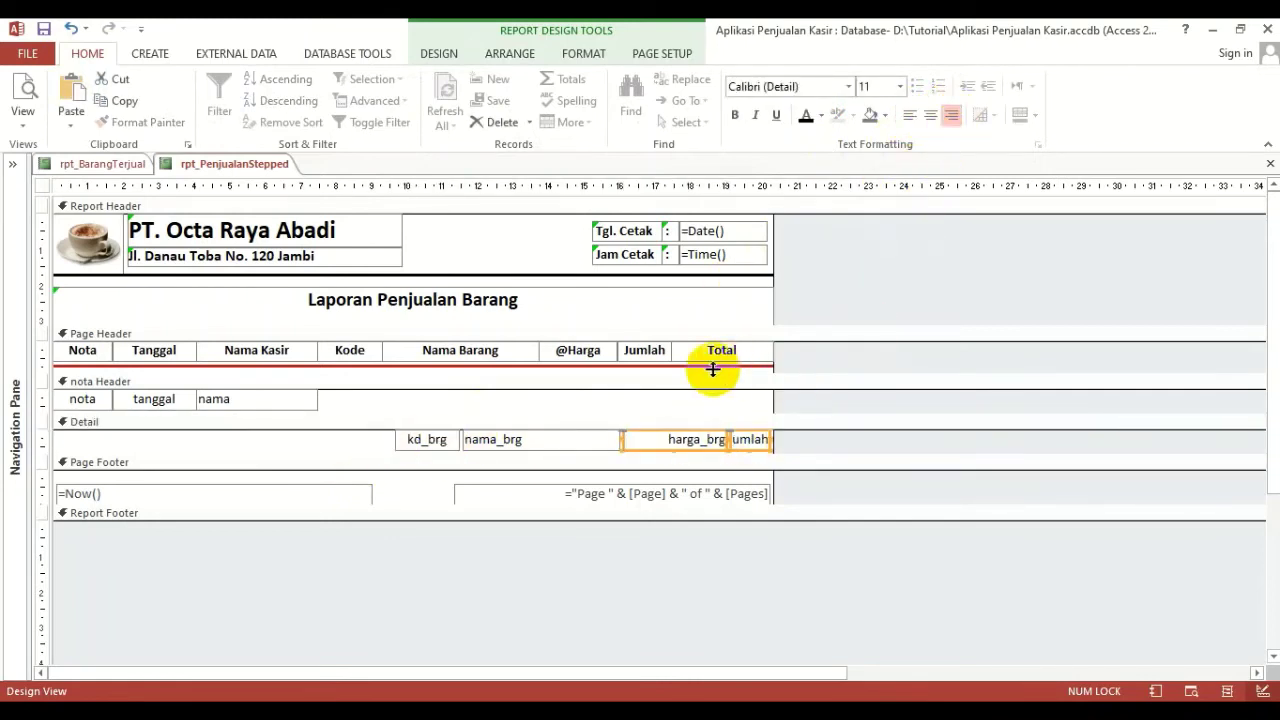
click(610, 408)
Set the harga_brg text box's Format property to Standard with 0 decimal places and close the Property Sheet
click(690, 442)
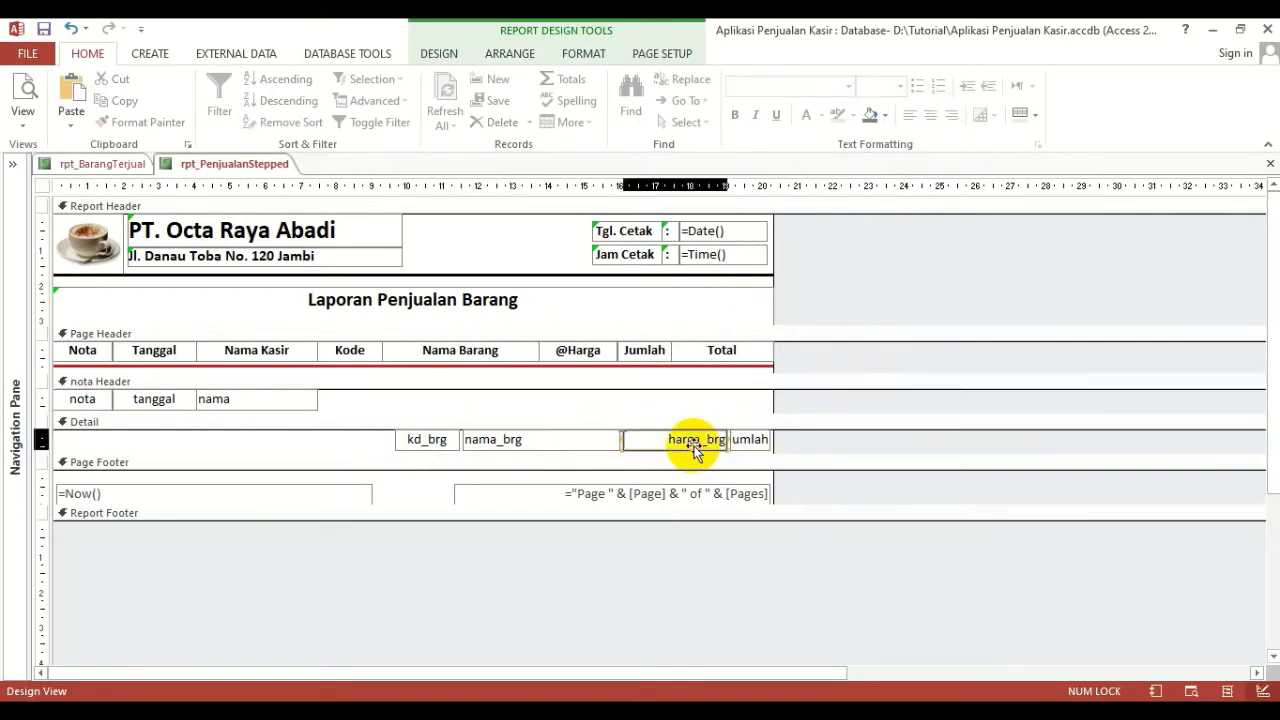
click(443, 52)
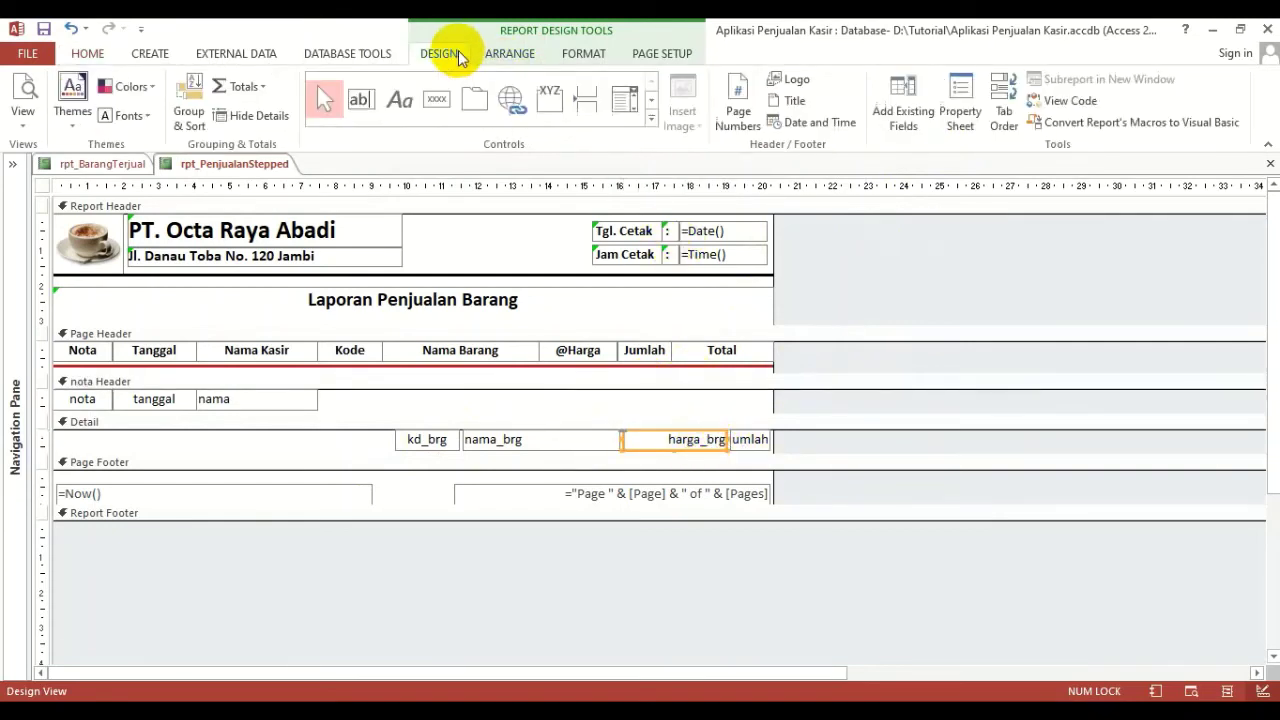
click(960, 100)
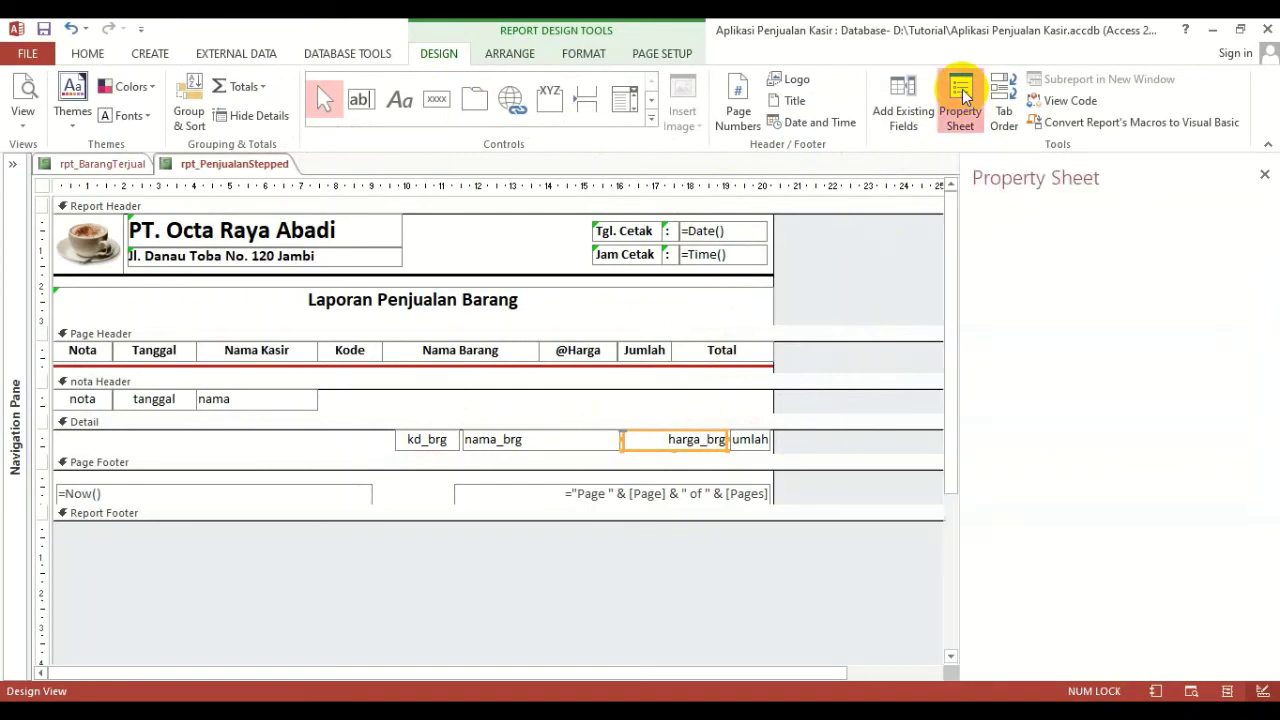
click(1193, 272)
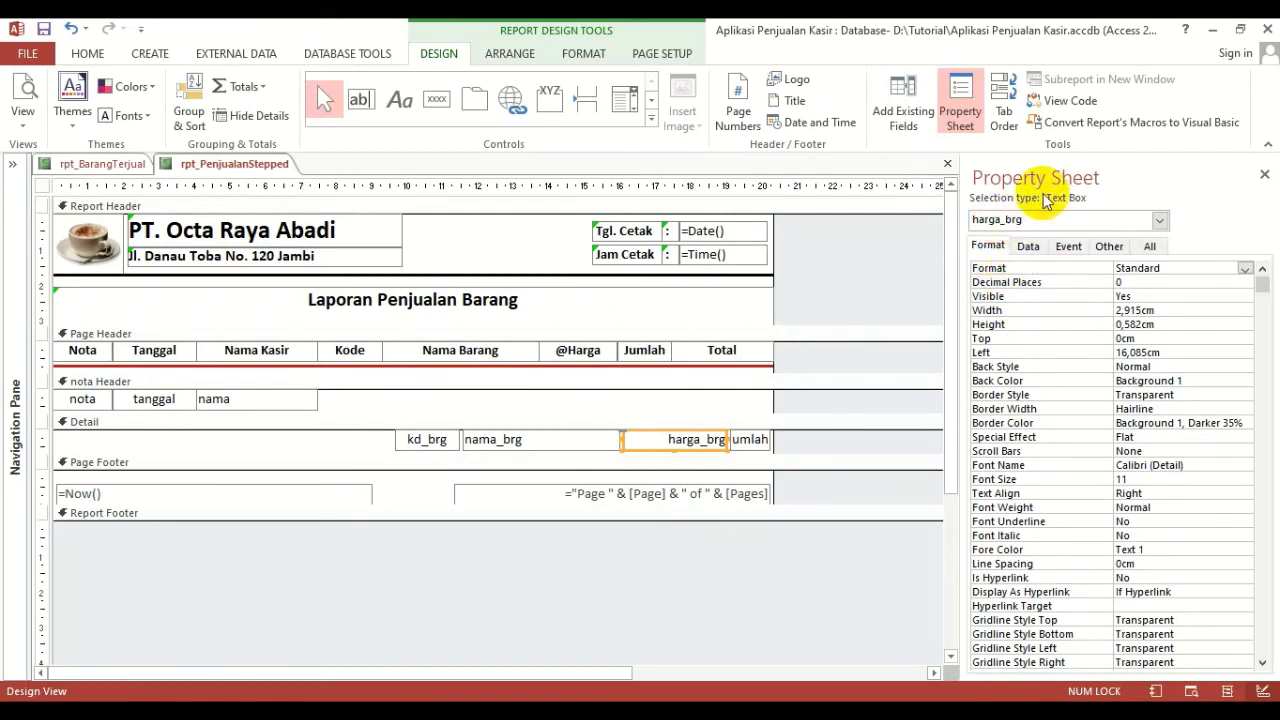
click(1265, 172)
Left-align the kd_brg text box with the Kode heading and match its width to the heading using To Widest
click(450, 440)
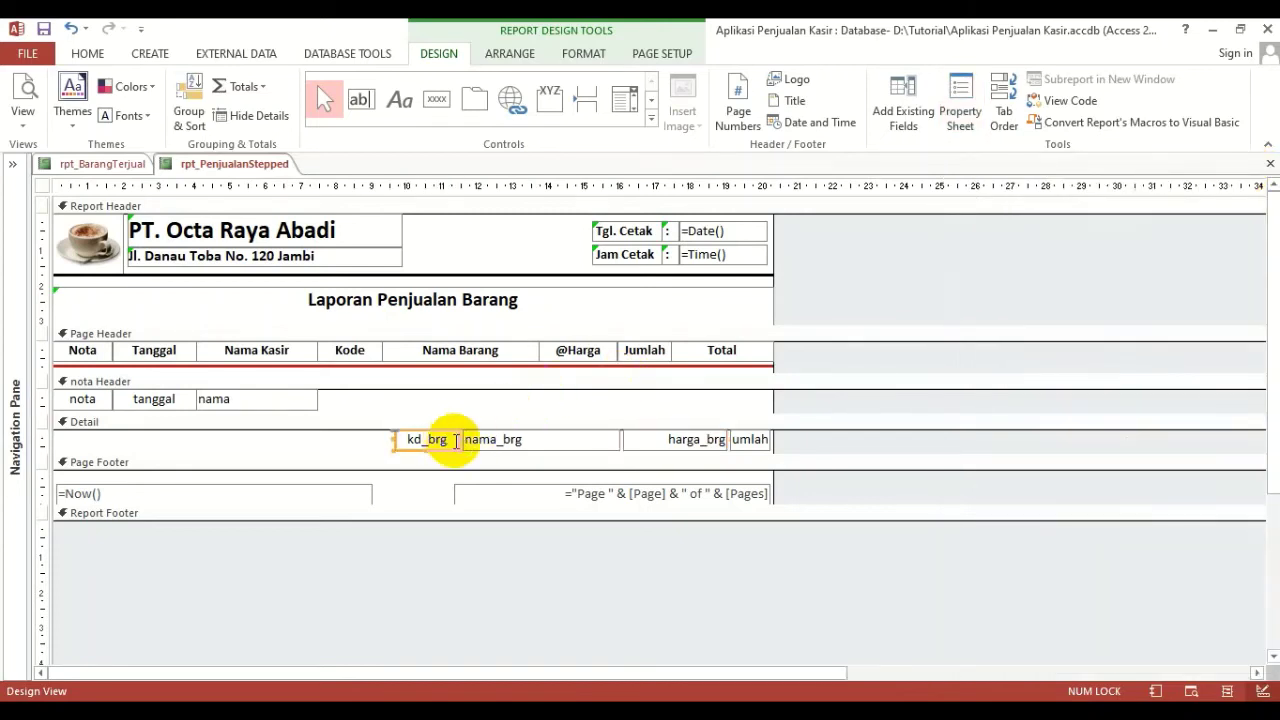
drag(458, 440, 428, 440)
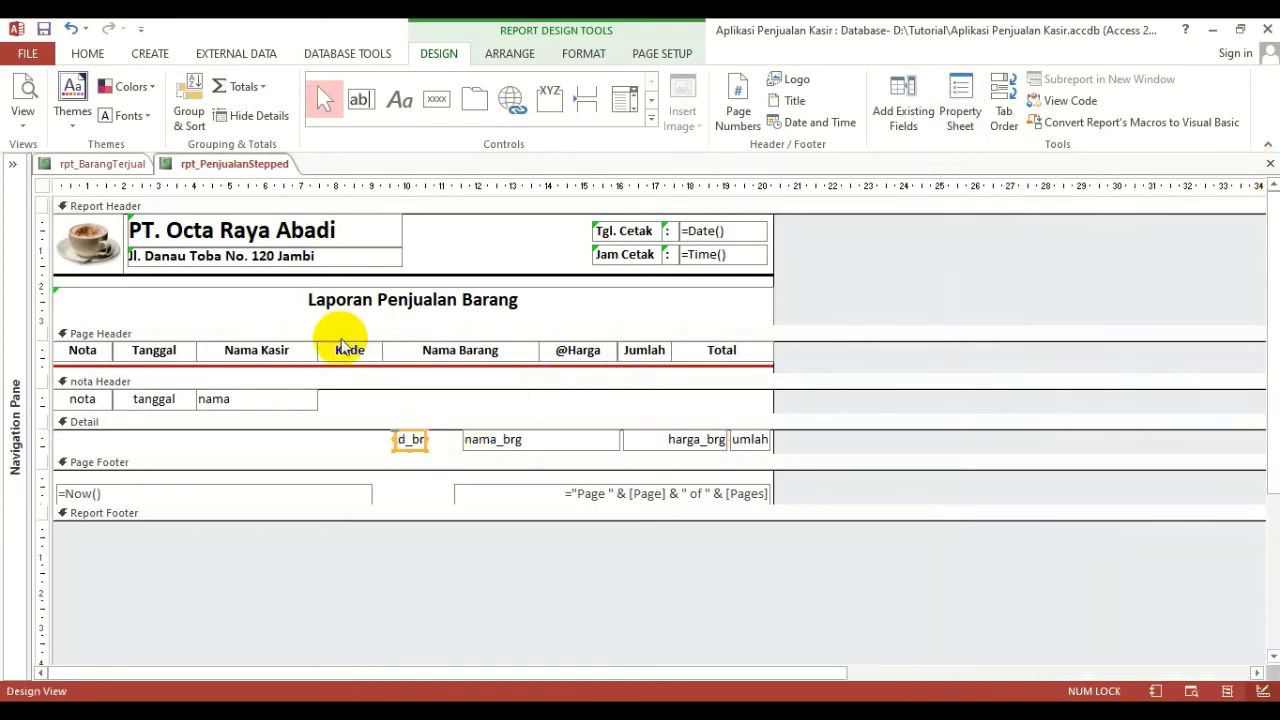
click(512, 55)
click(878, 110)
click(906, 176)
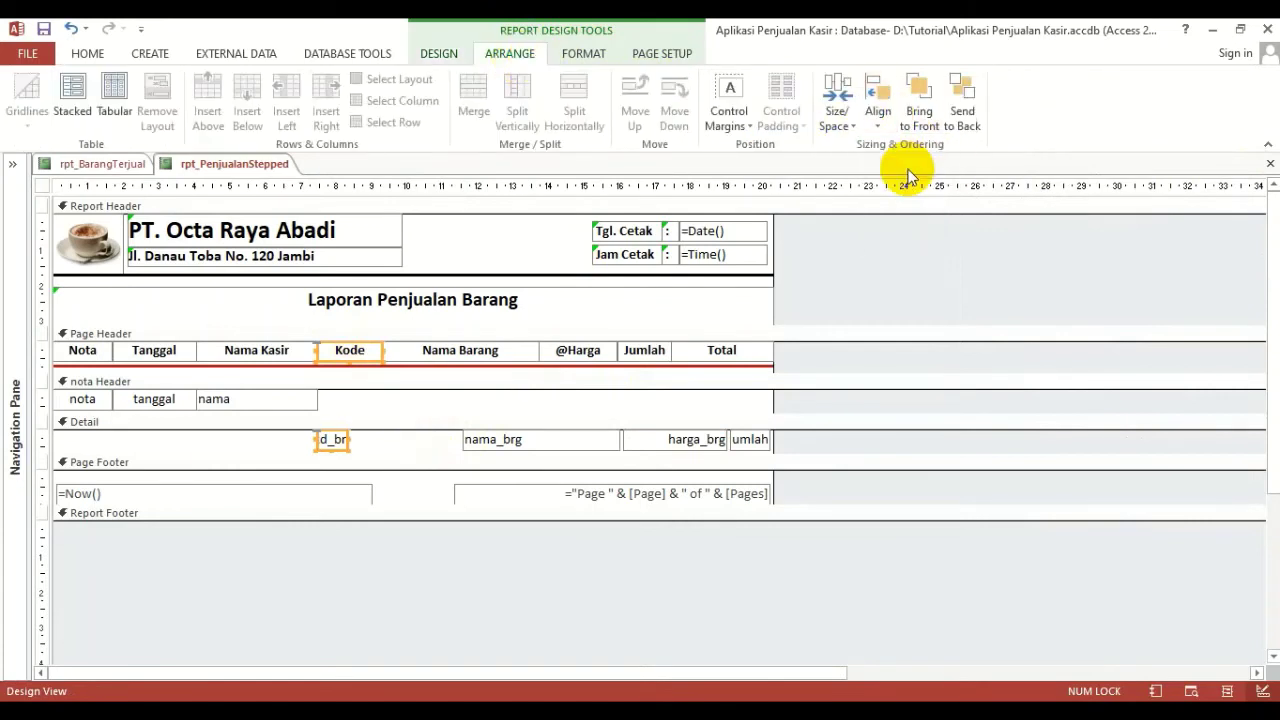
click(840, 112)
click(887, 262)
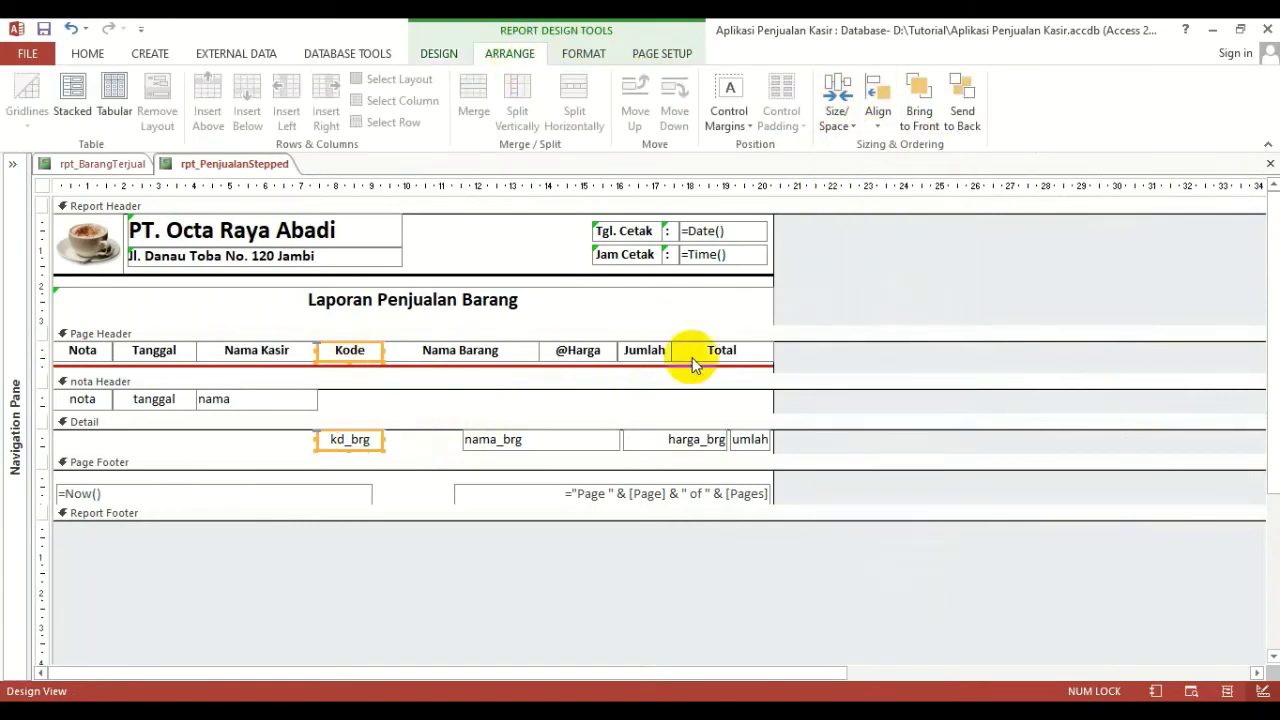
Left-align the nama_brg text box with the Nama Barang heading and match its width to the heading using To Widest
click(614, 440)
drag(619, 440, 569, 440)
click(878, 112)
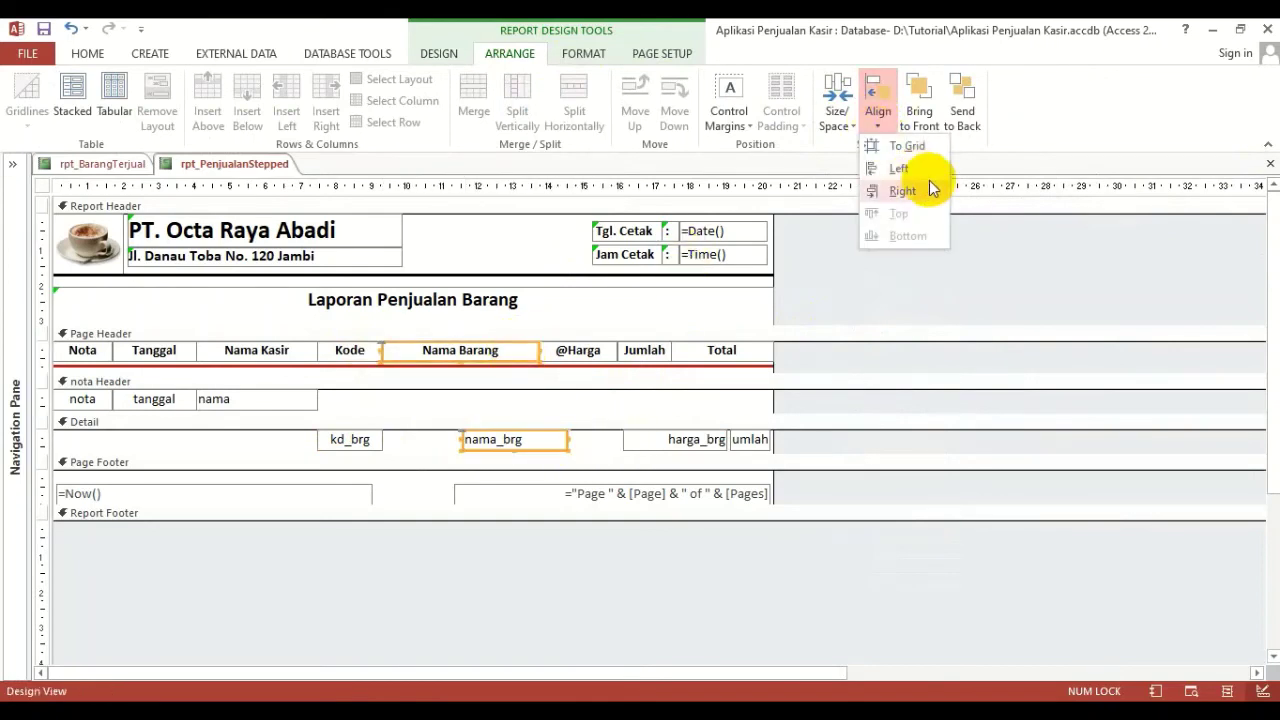
click(922, 166)
click(850, 125)
click(869, 257)
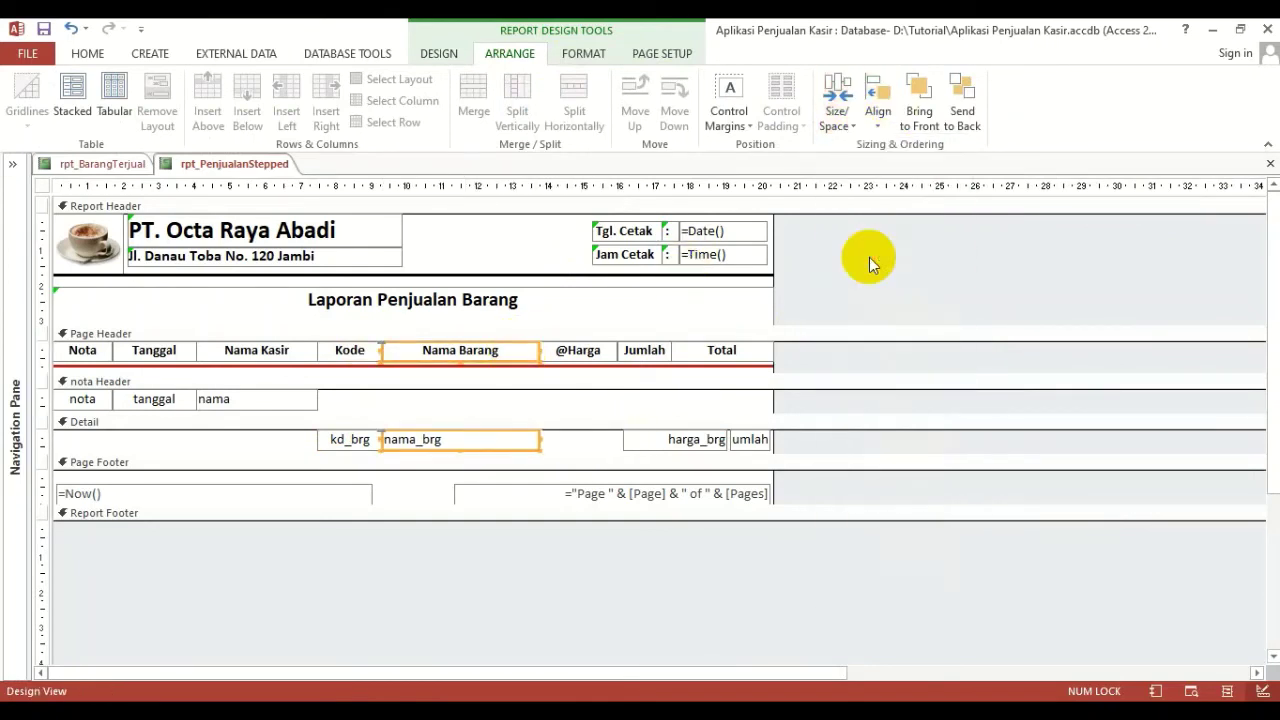
click(681, 440)
drag(728, 440, 668, 440)
shift+click(595, 358)
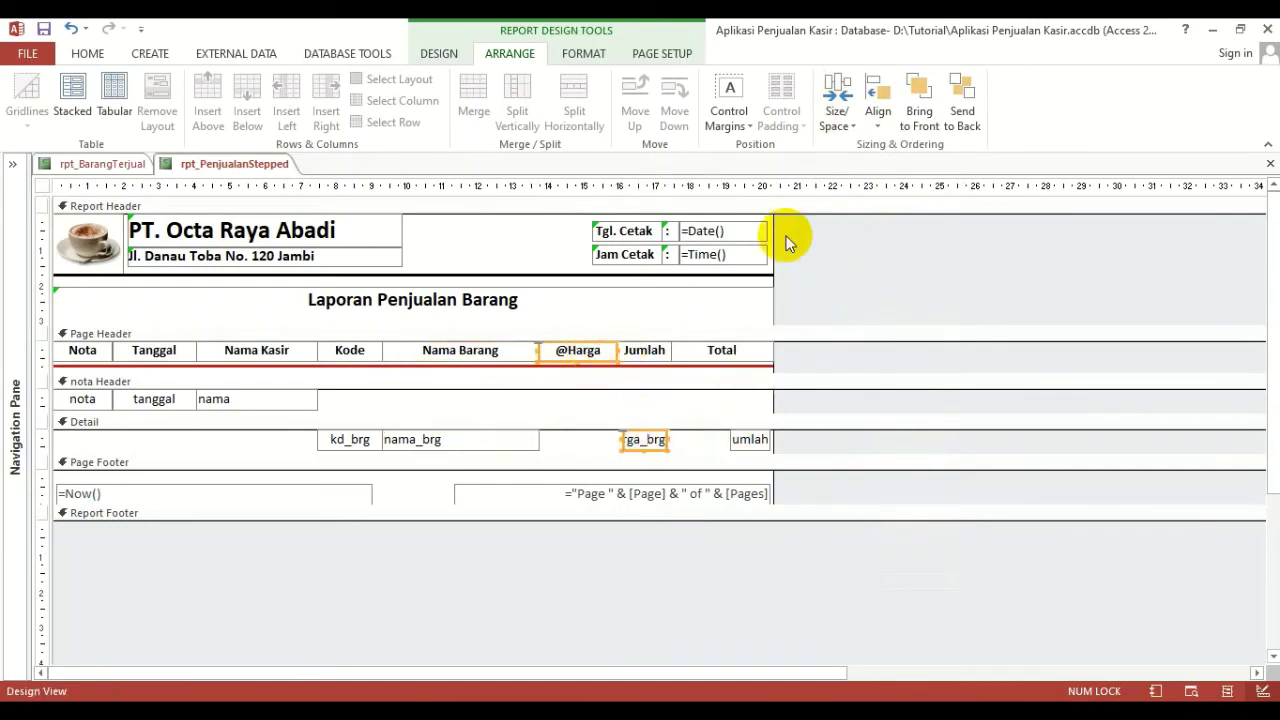
click(877, 118)
click(903, 177)
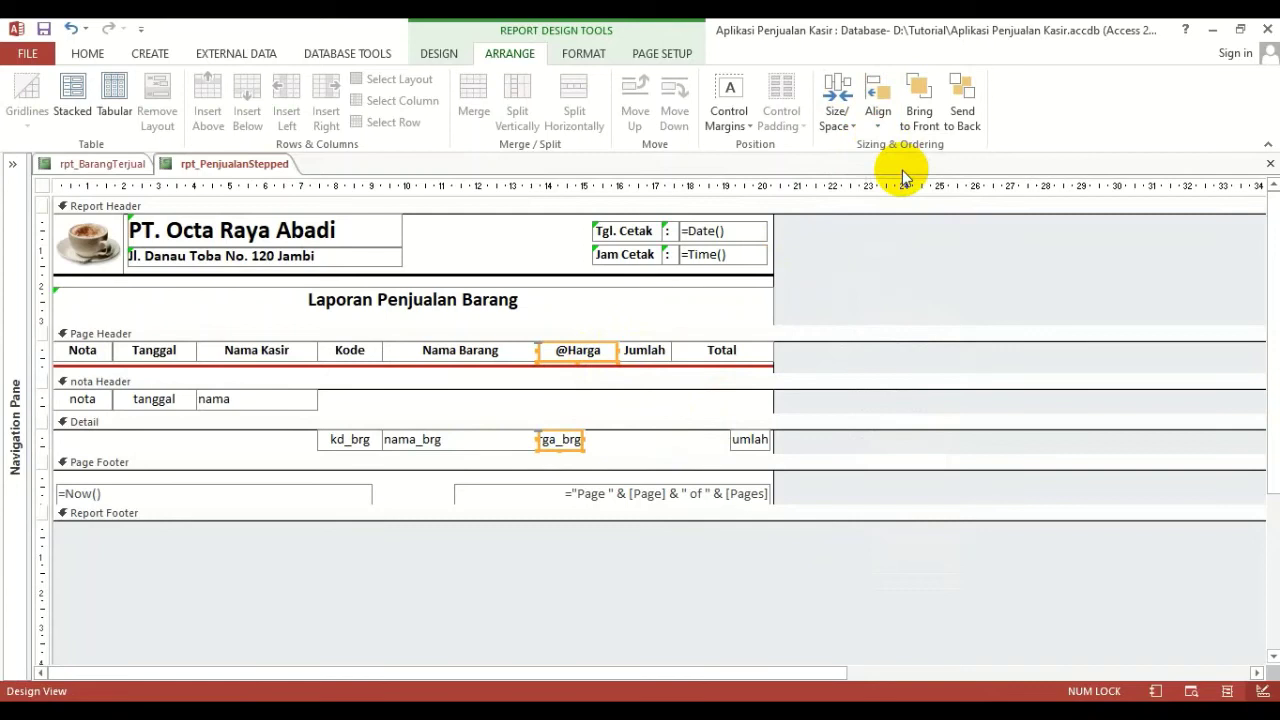
click(837, 110)
click(889, 282)
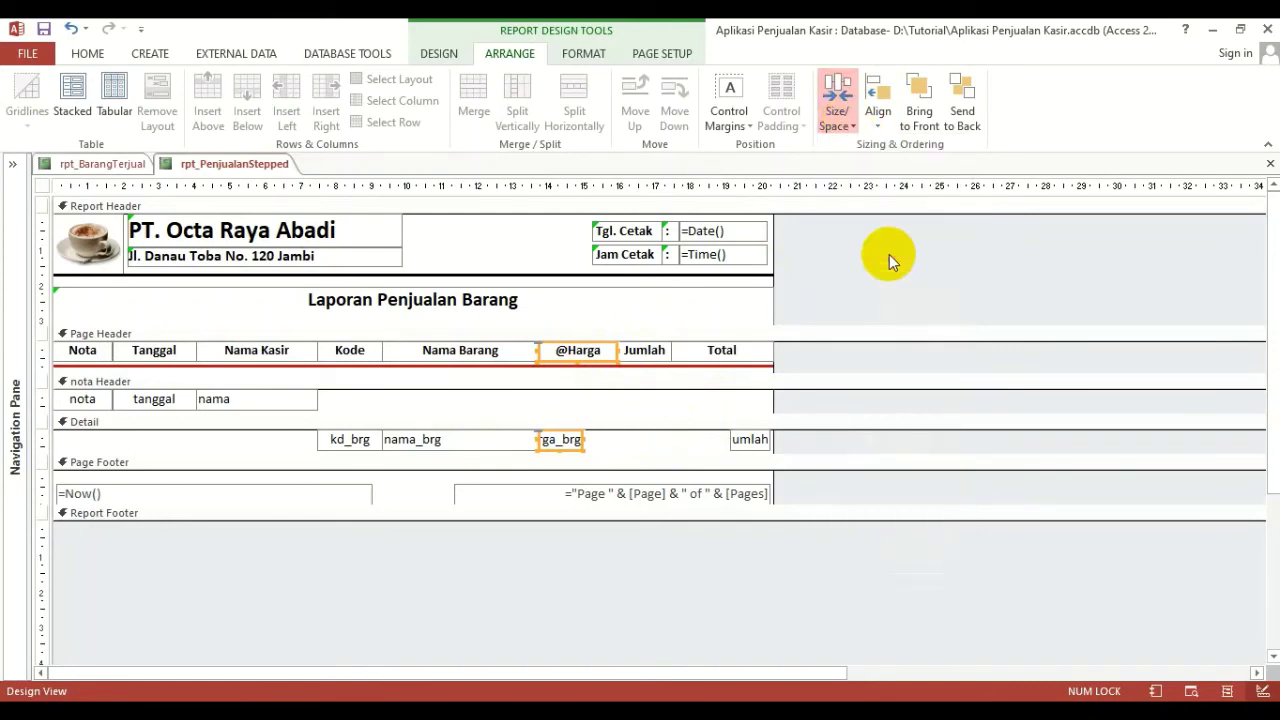
Left-align the jumlah text box with the Jumlah heading and match its width to the heading using To Widest
click(649, 351)
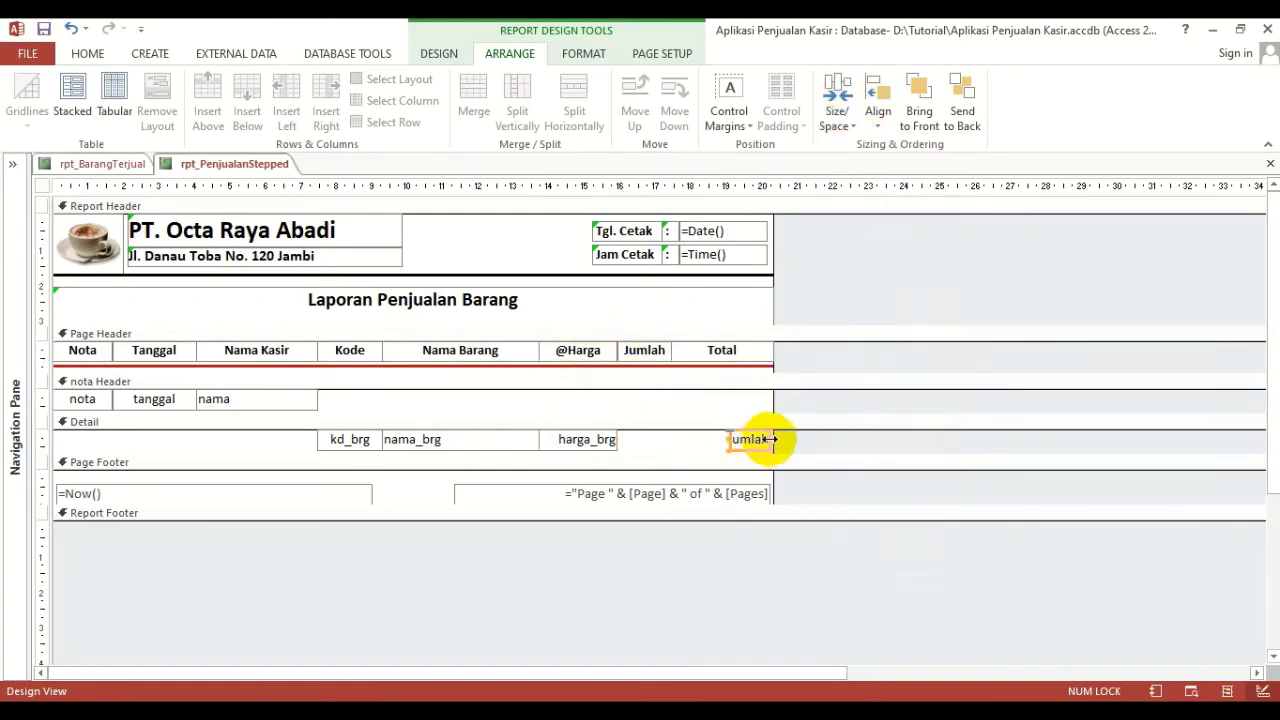
drag(761, 440, 759, 440)
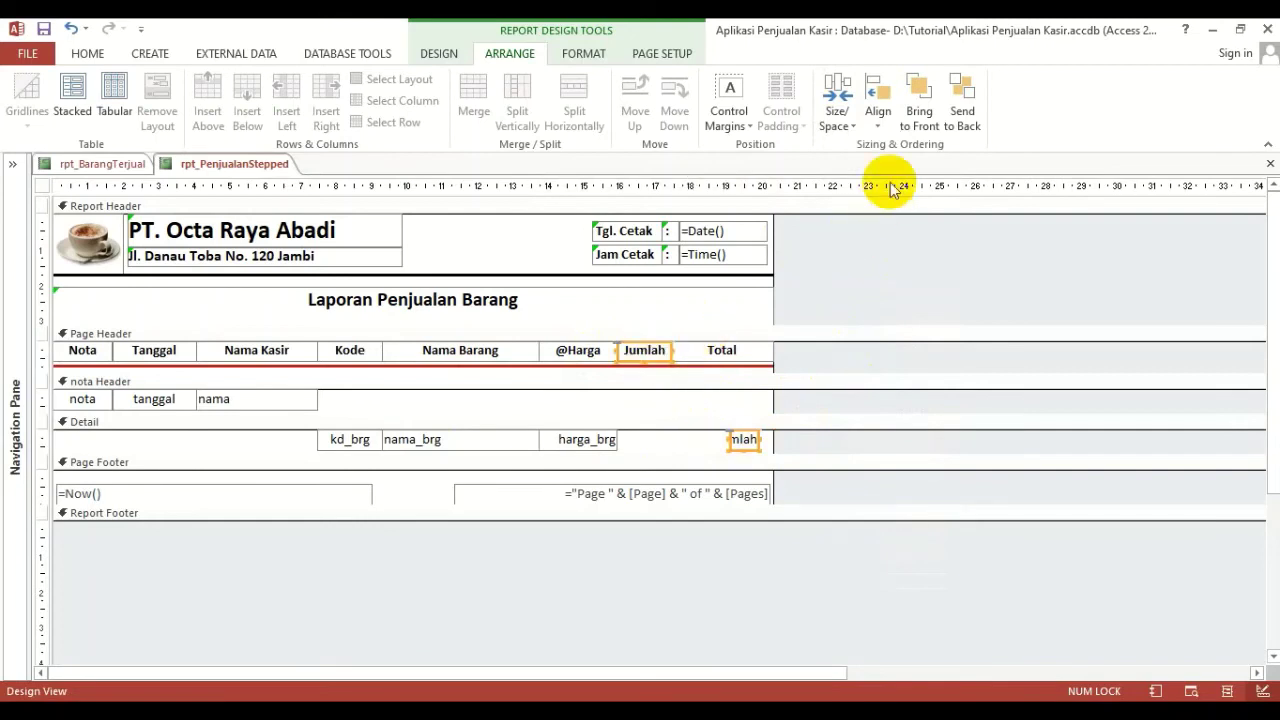
click(878, 118)
click(909, 170)
click(840, 115)
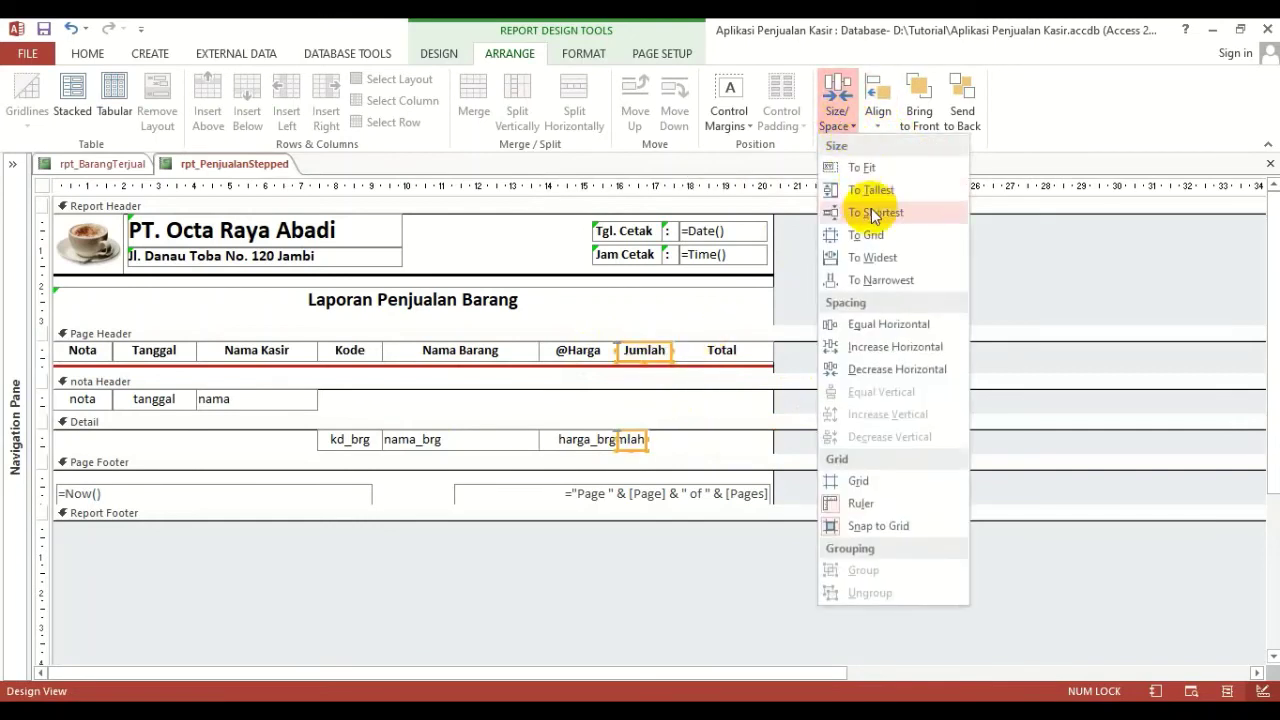
click(866, 258)
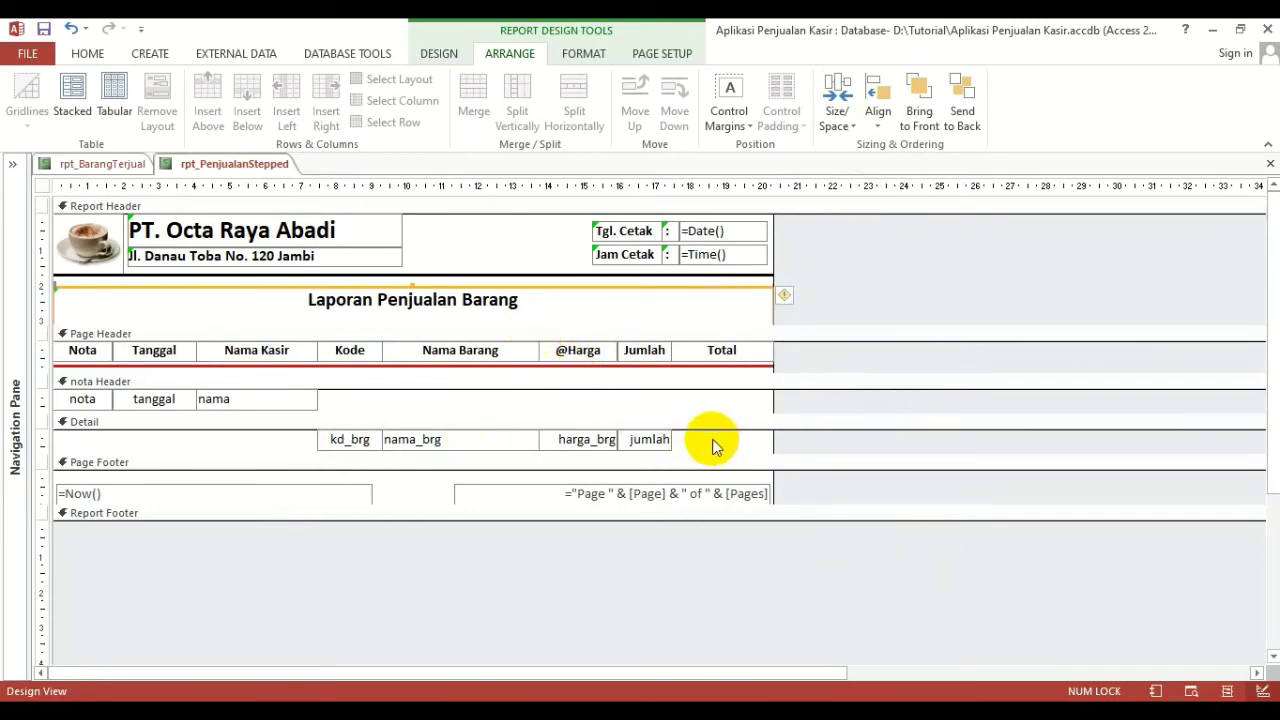
click(641, 452)
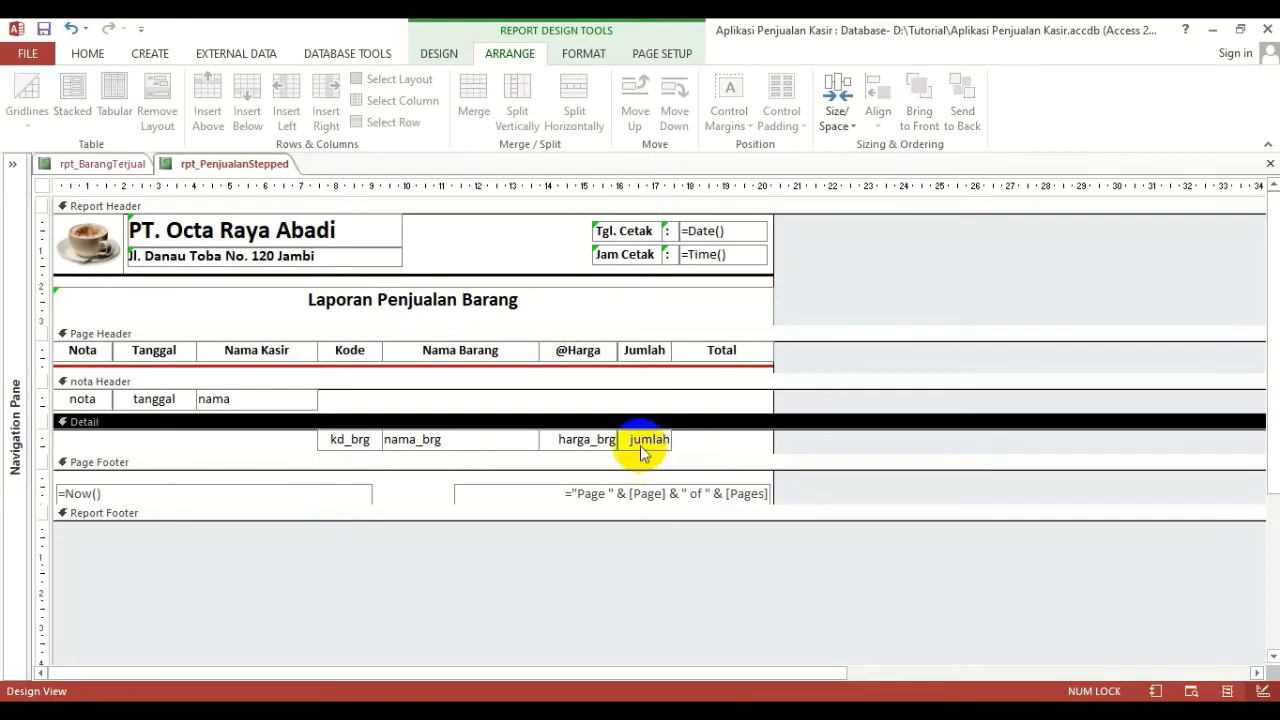
click(641, 448)
Switch to the rpt_BarangTerjual report and narrow its width to the right edge of the Total column
click(127, 167)
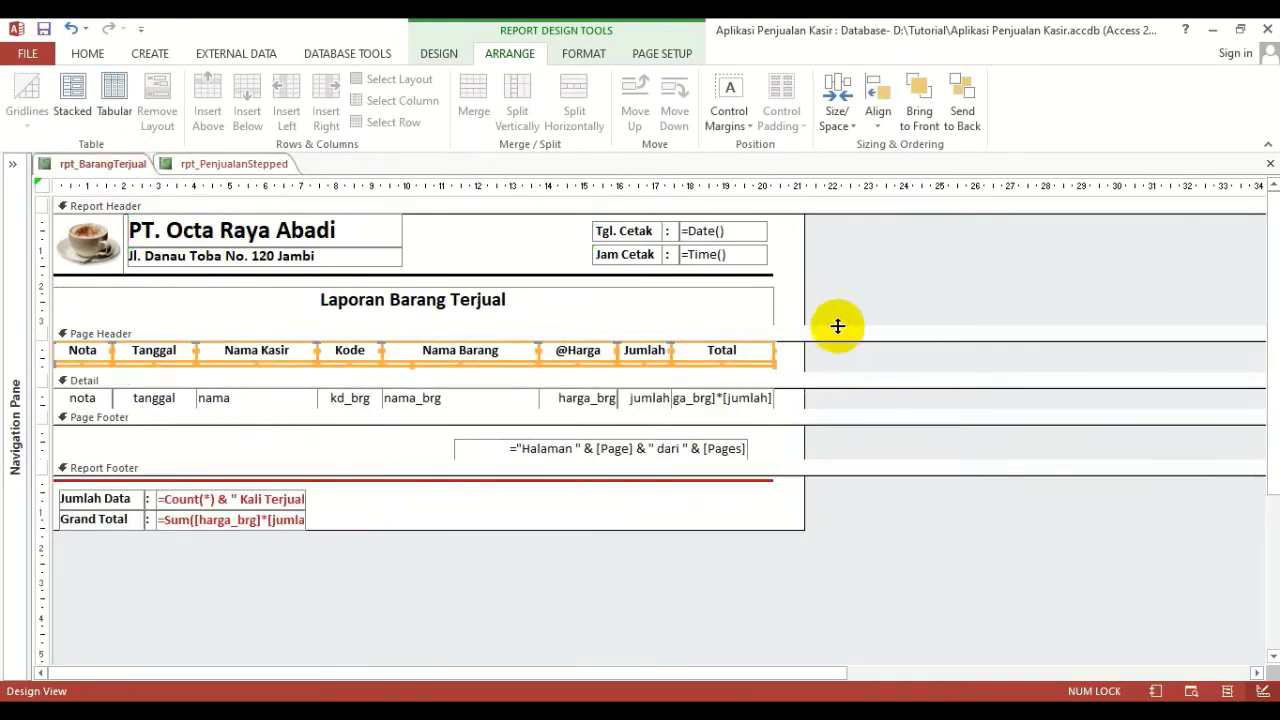
drag(805, 291, 746, 294)
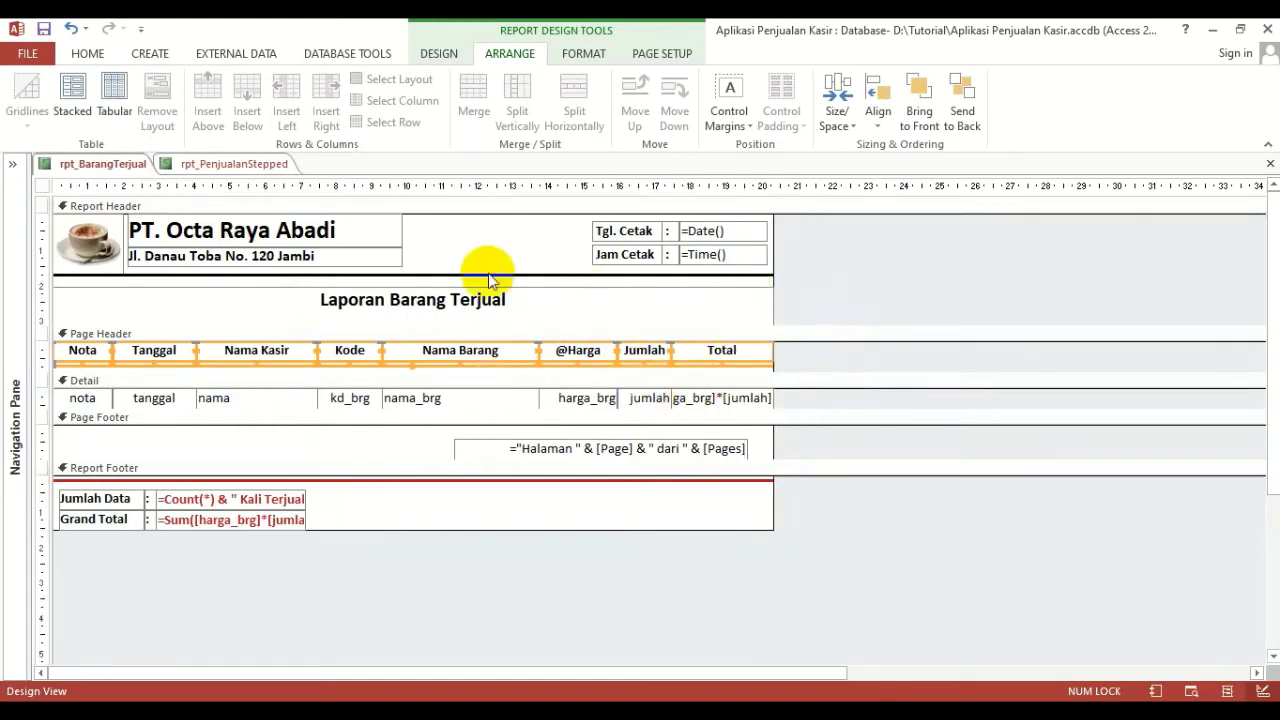
click(510, 255)
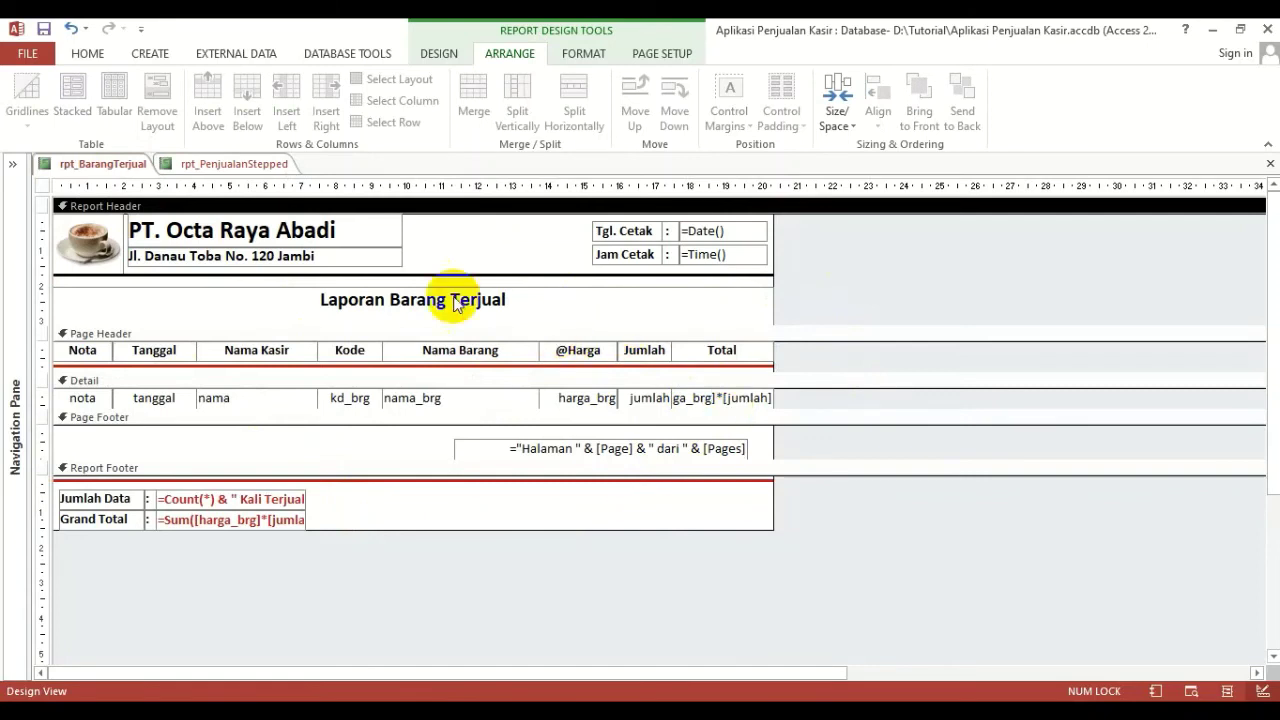
Switch to rpt_PenjualanStepped, duplicate the jumlah text box in the Detail section, and place the copy under the Total heading
click(255, 163)
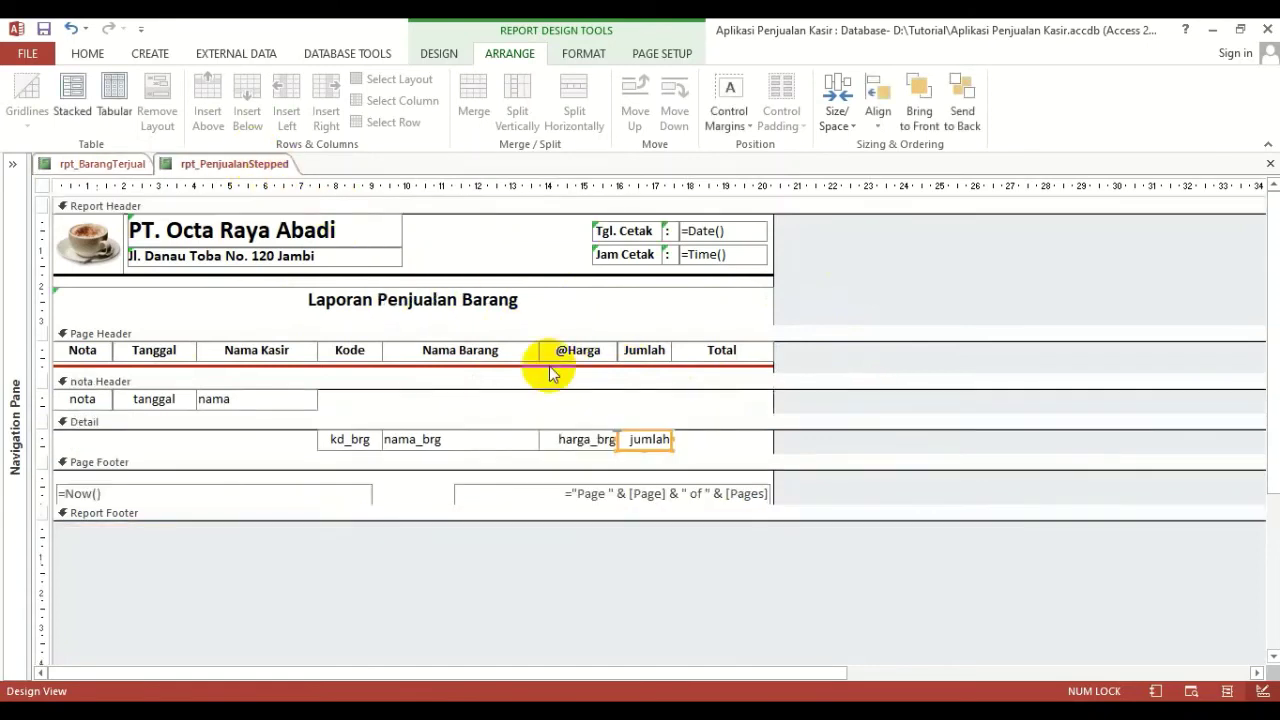
click(729, 437)
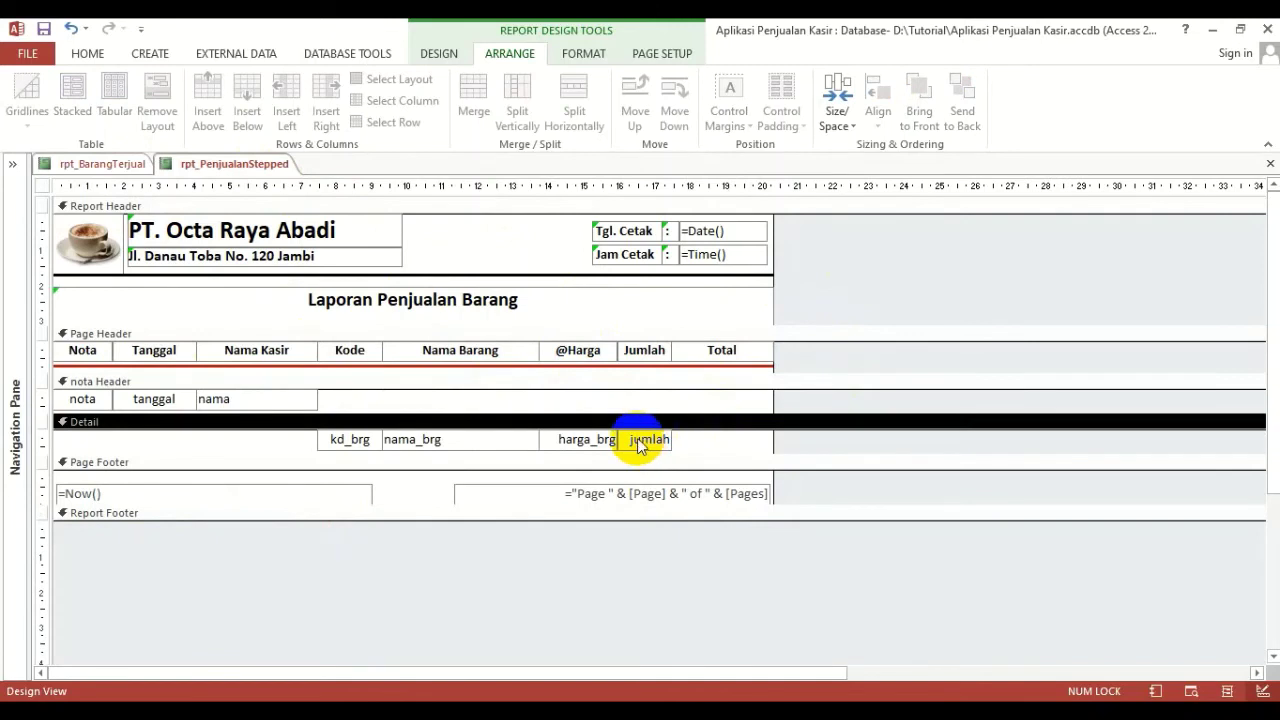
click(641, 443)
click(440, 54)
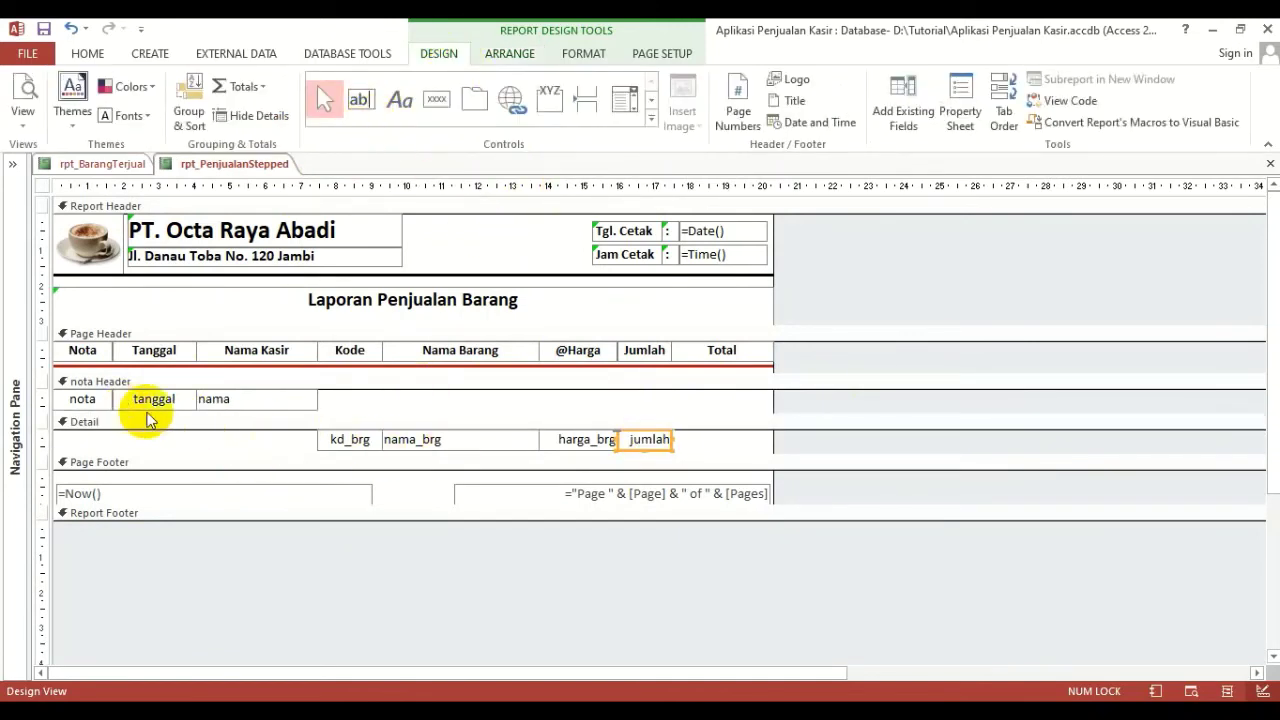
drag(344, 398, 84, 418)
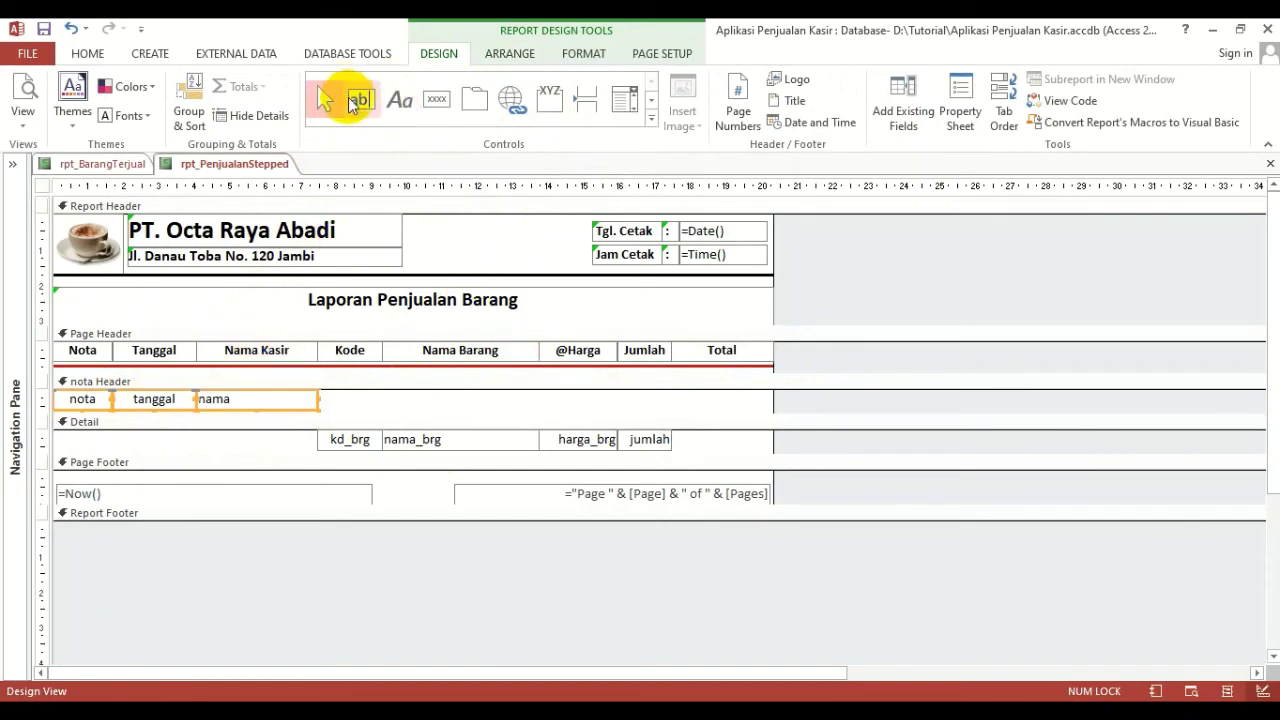
click(640, 405)
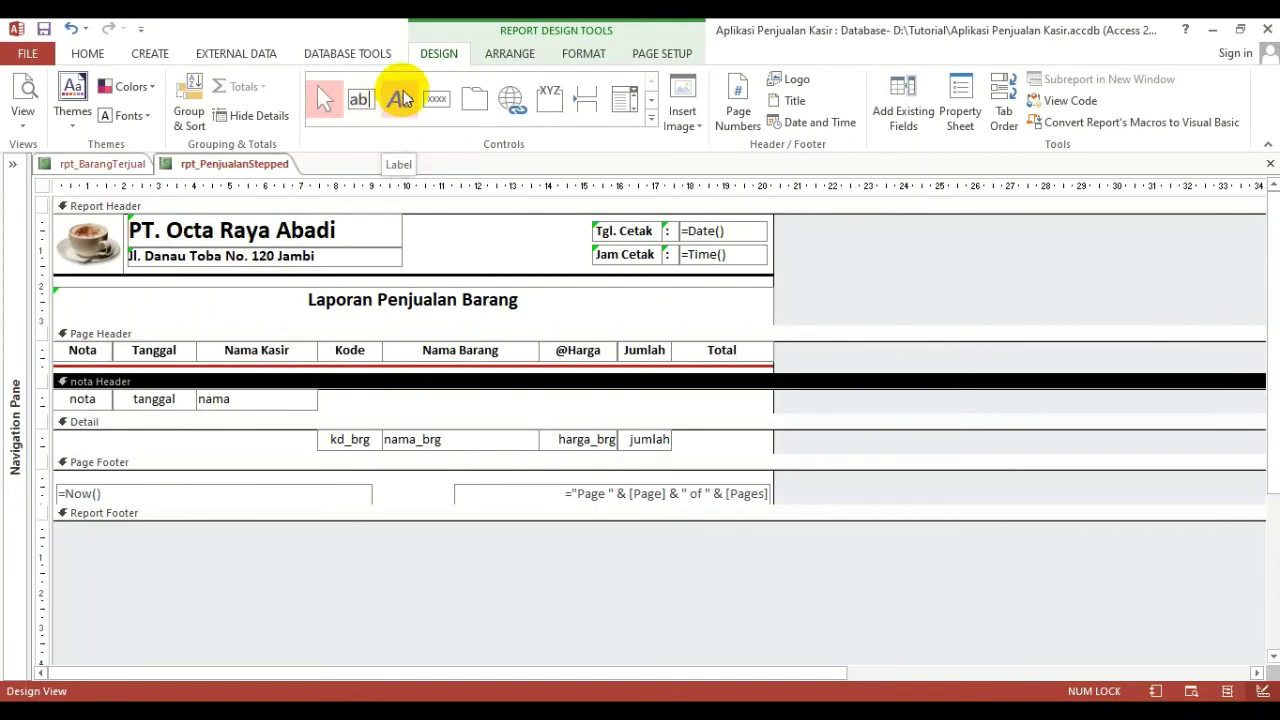
click(650, 437)
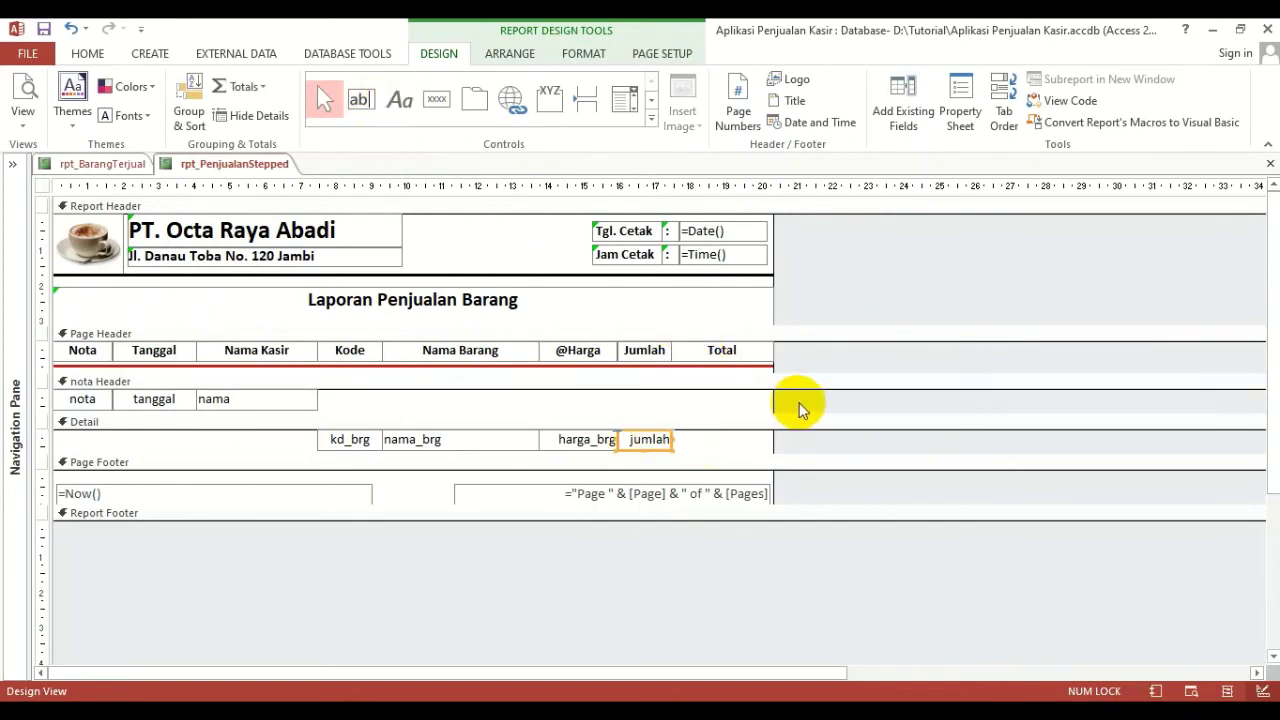
click(88, 53)
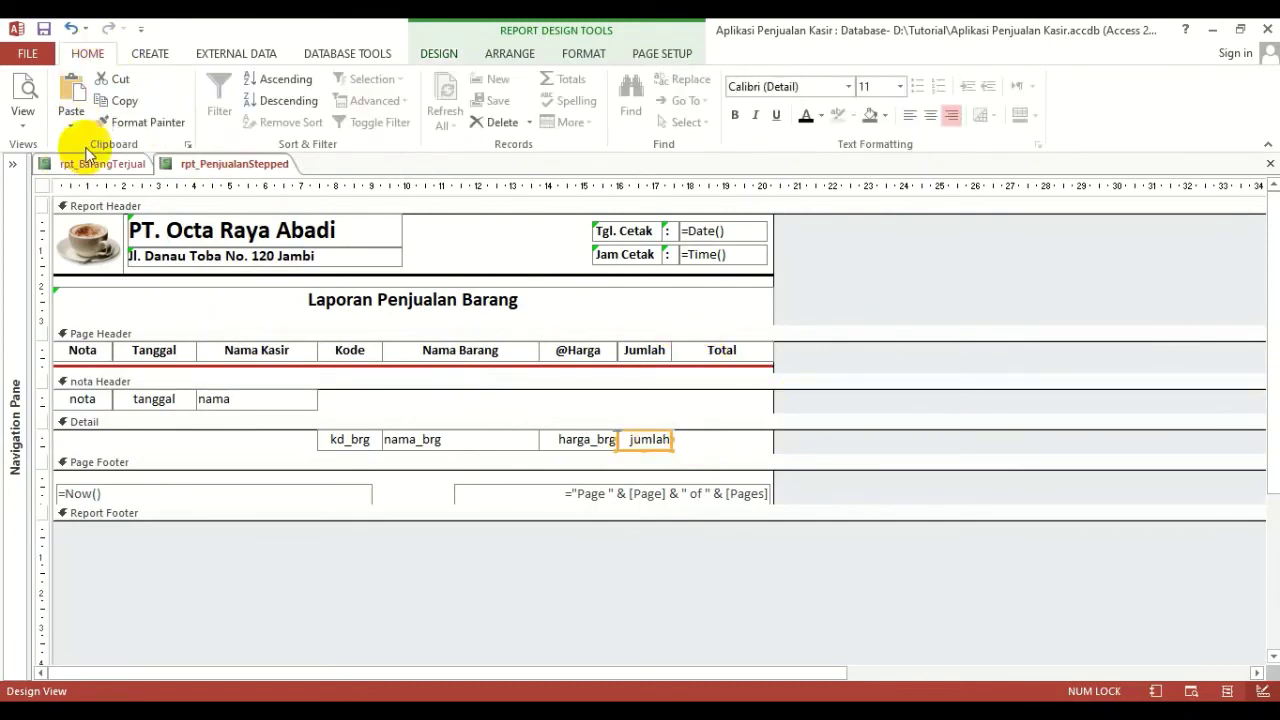
click(117, 101)
click(69, 90)
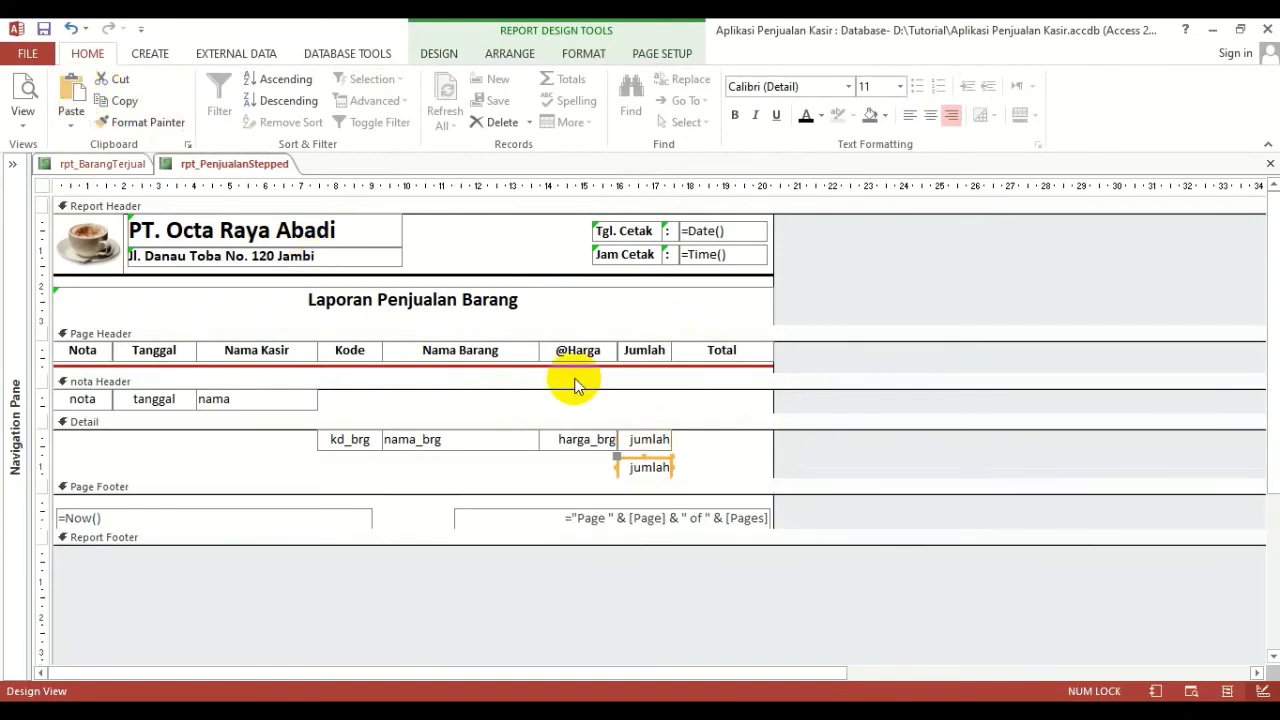
click(686, 466)
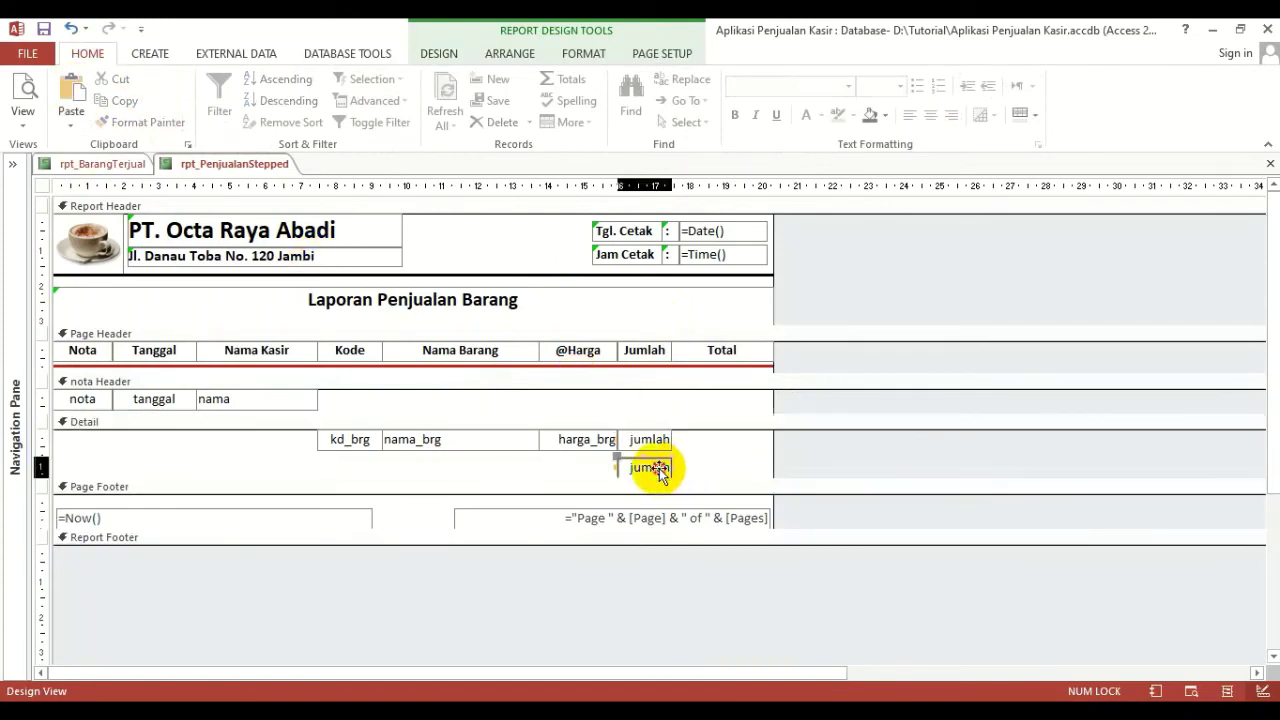
drag(651, 466, 720, 441)
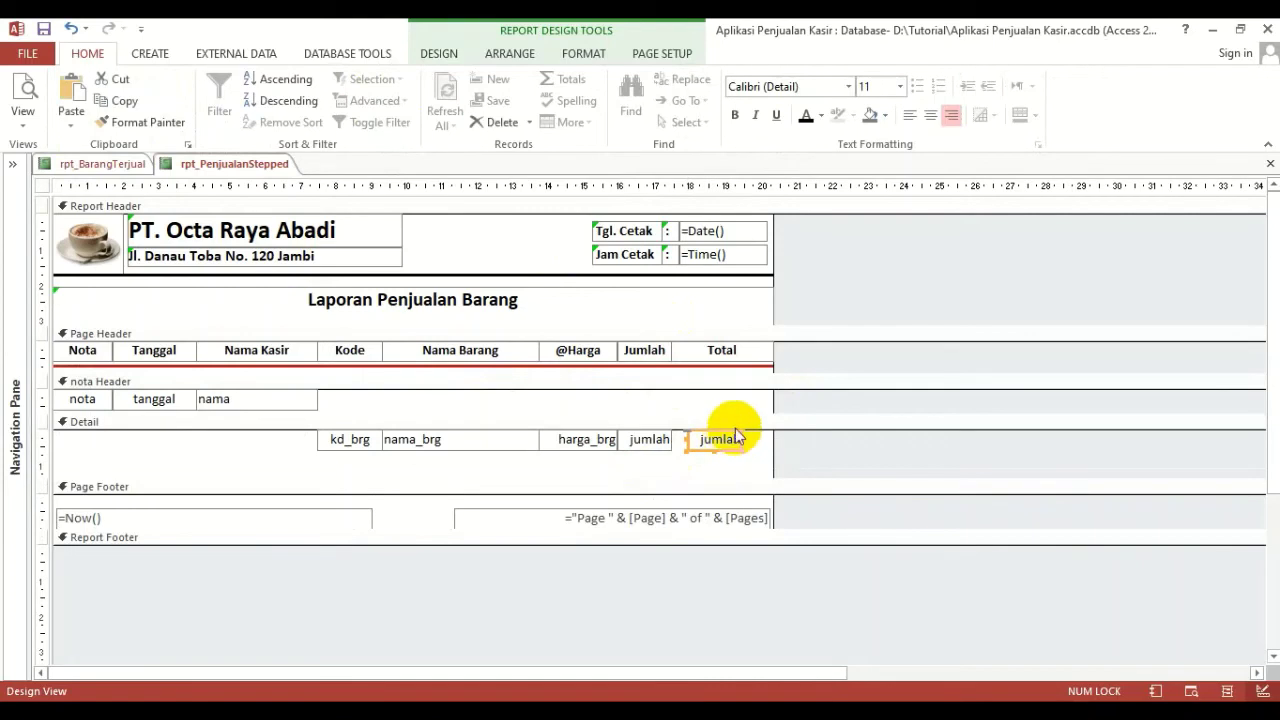
Left-align the copied jumlah text box with the Total heading and match its width to the heading using To Widest
shift+click(726, 352)
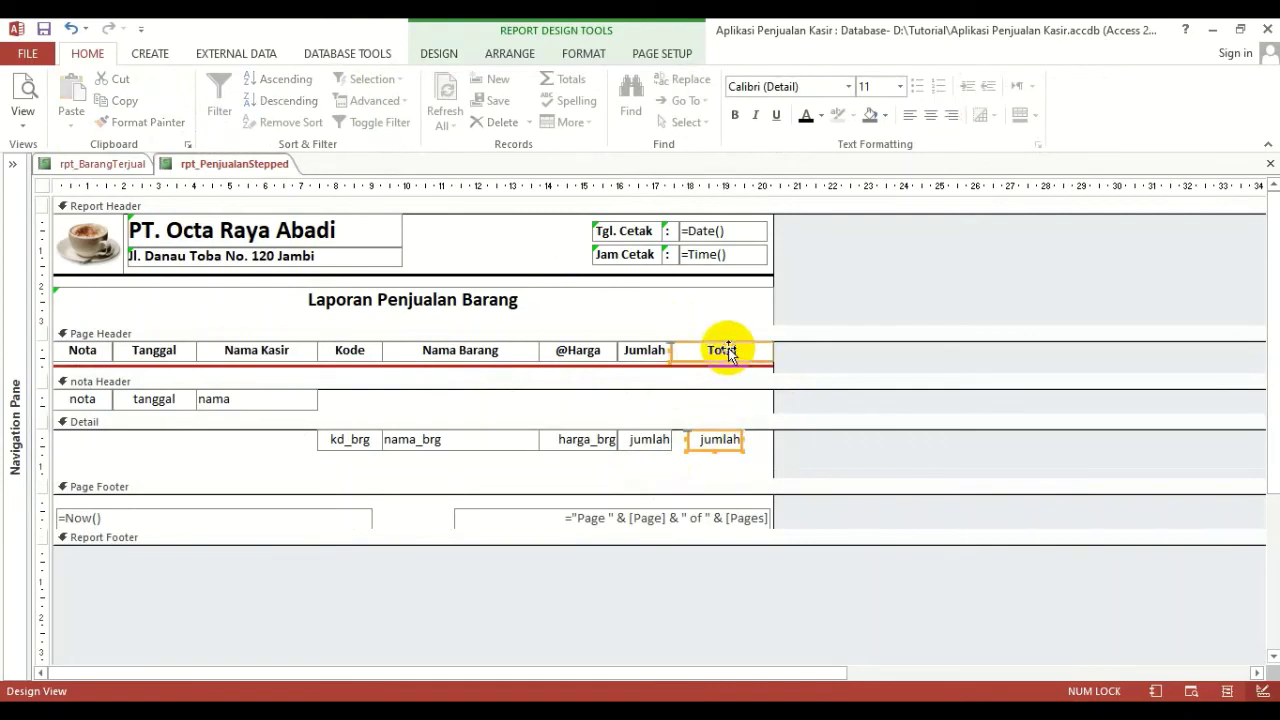
click(445, 55)
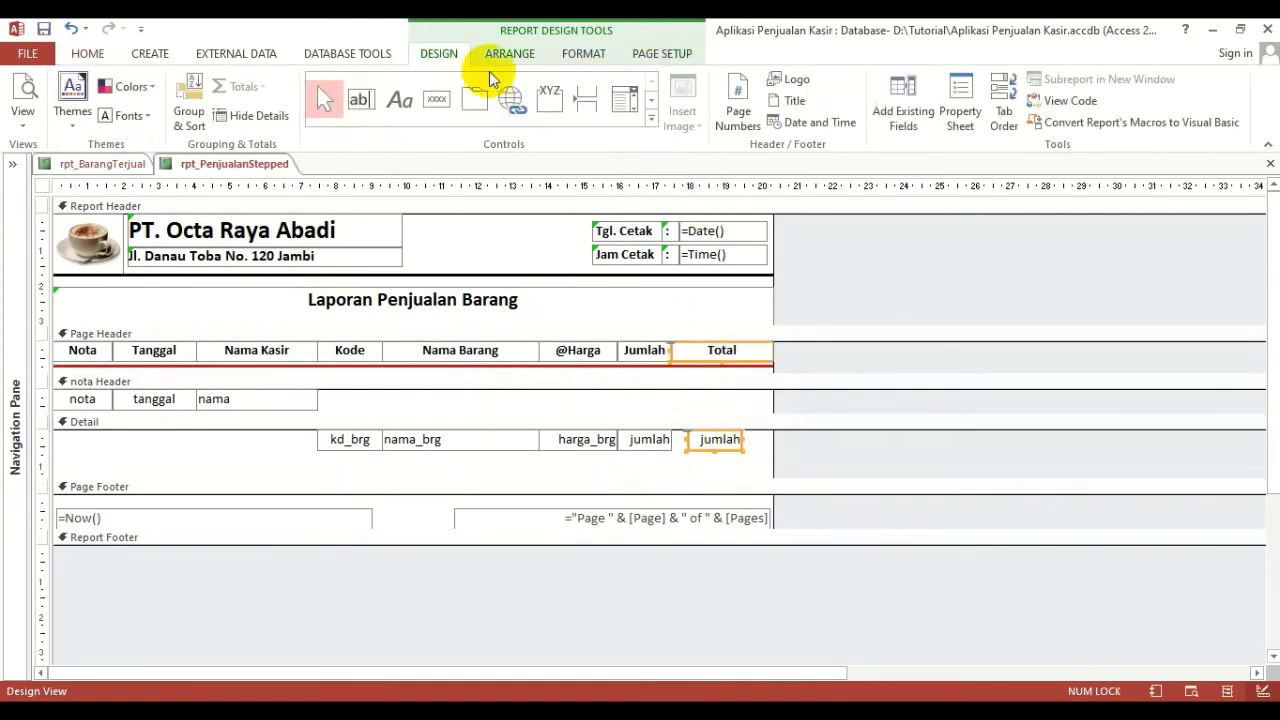
click(509, 53)
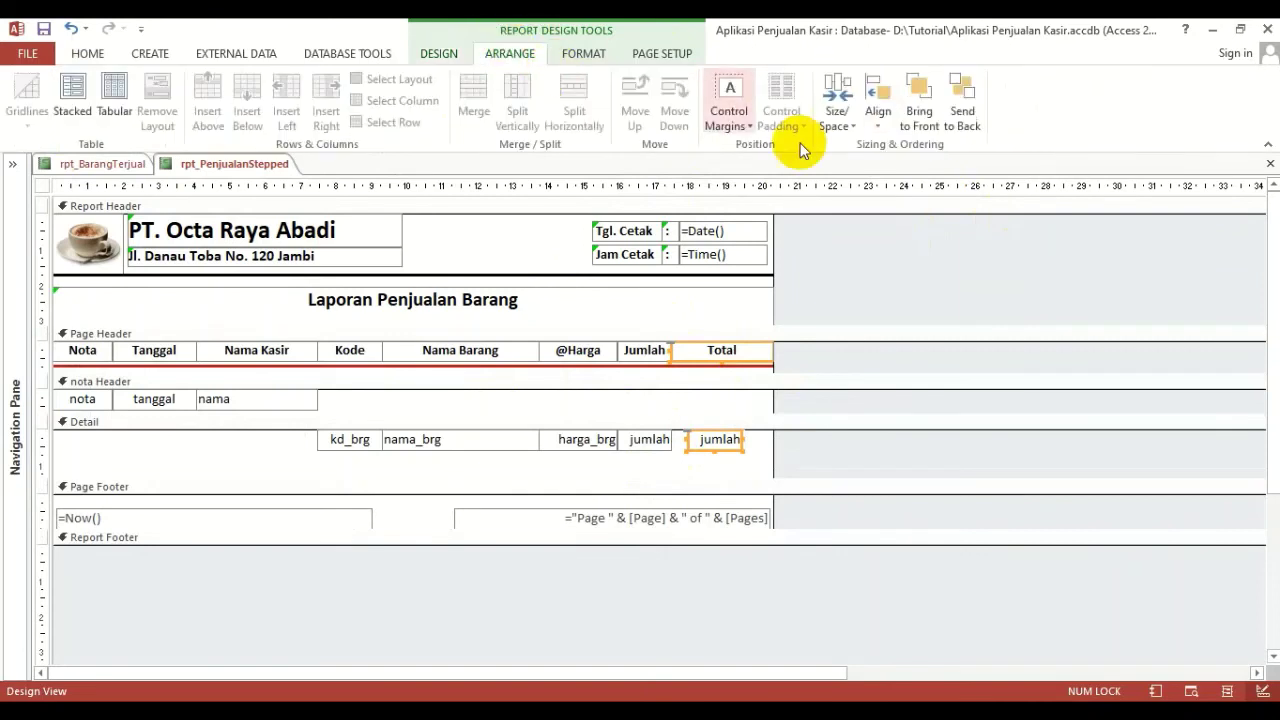
click(877, 118)
click(897, 170)
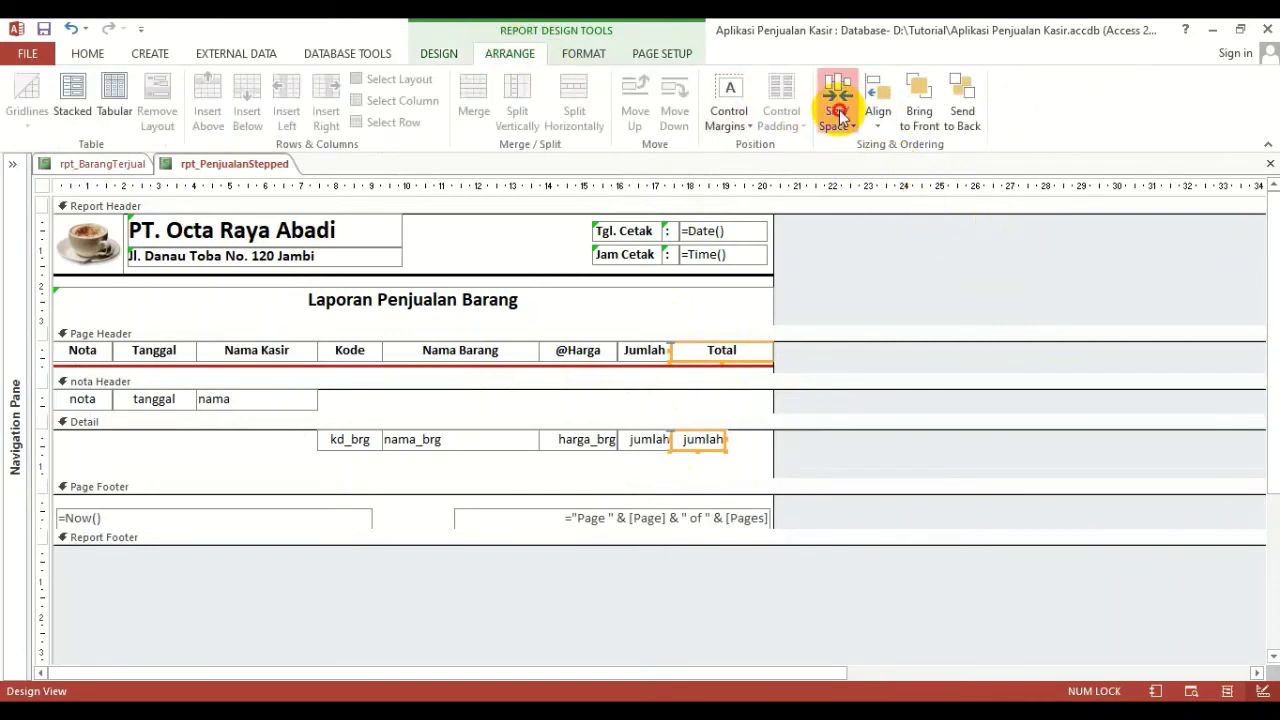
click(836, 112)
click(880, 257)
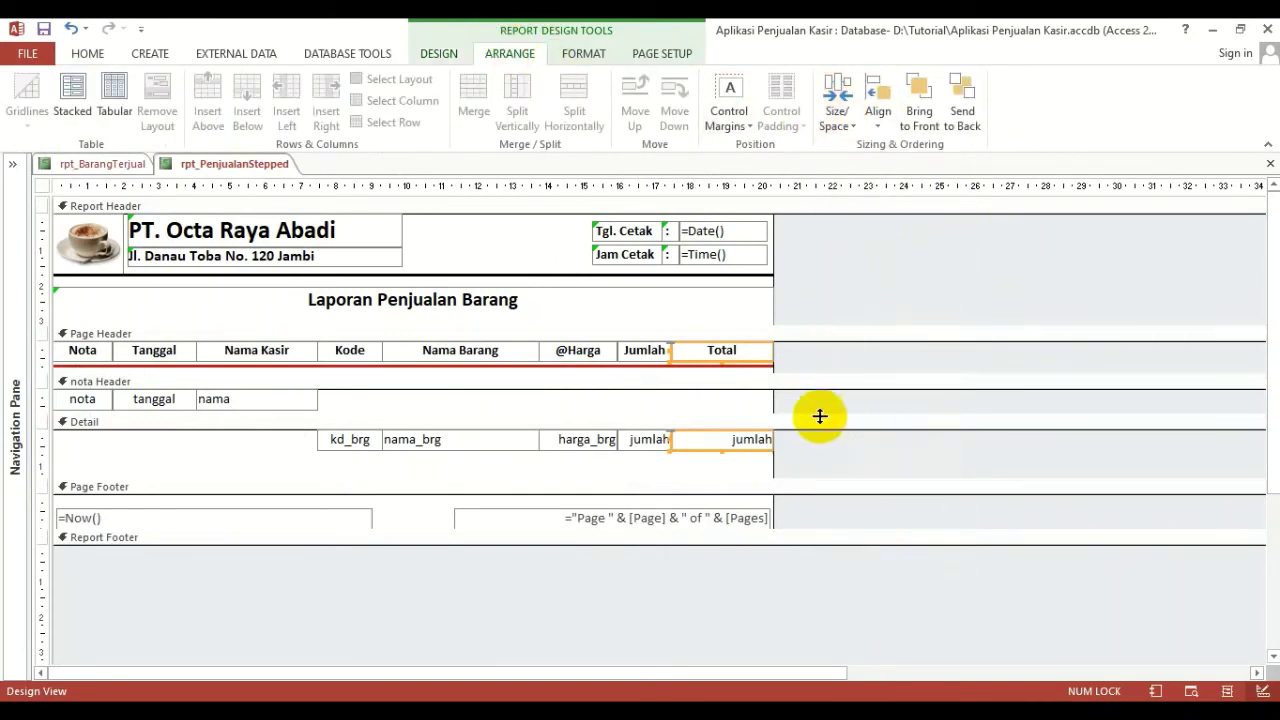
Set the copied text box's expression to =[harga_brg]*[jumlah] and shrink the Detail section to the height of its text boxes
click(757, 440)
click(729, 440)
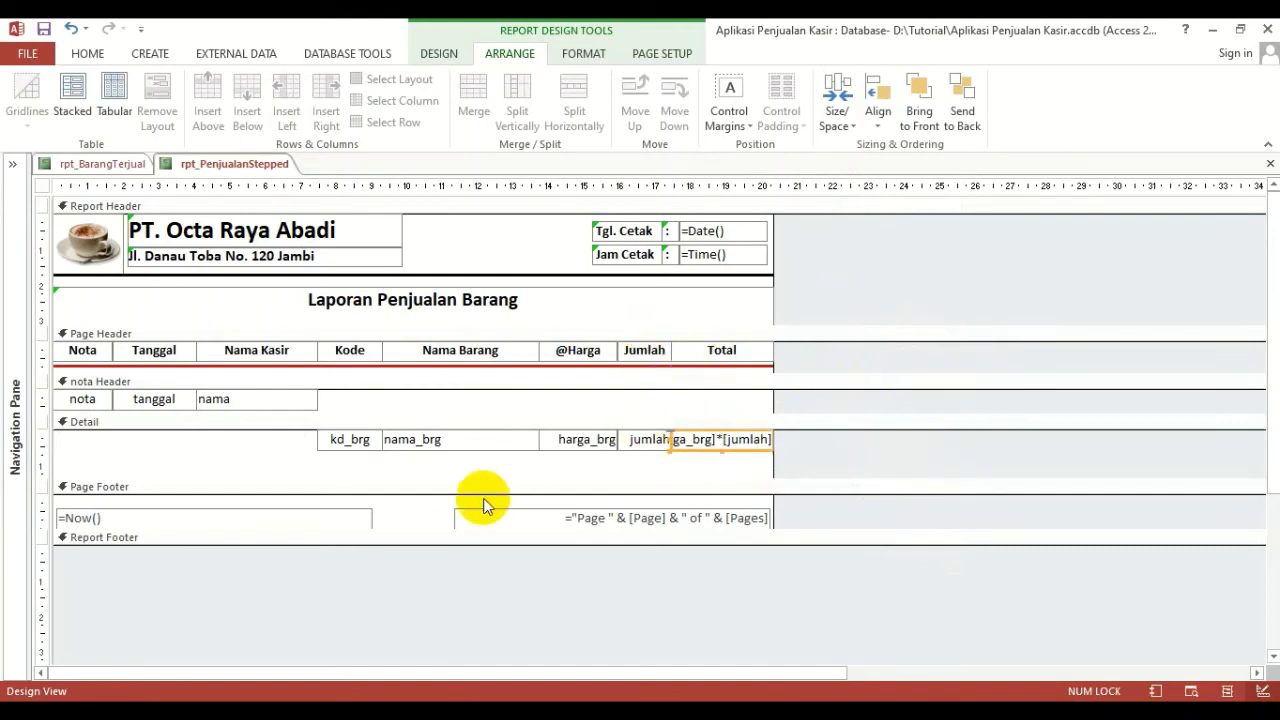
drag(471, 479, 462, 448)
click(460, 409)
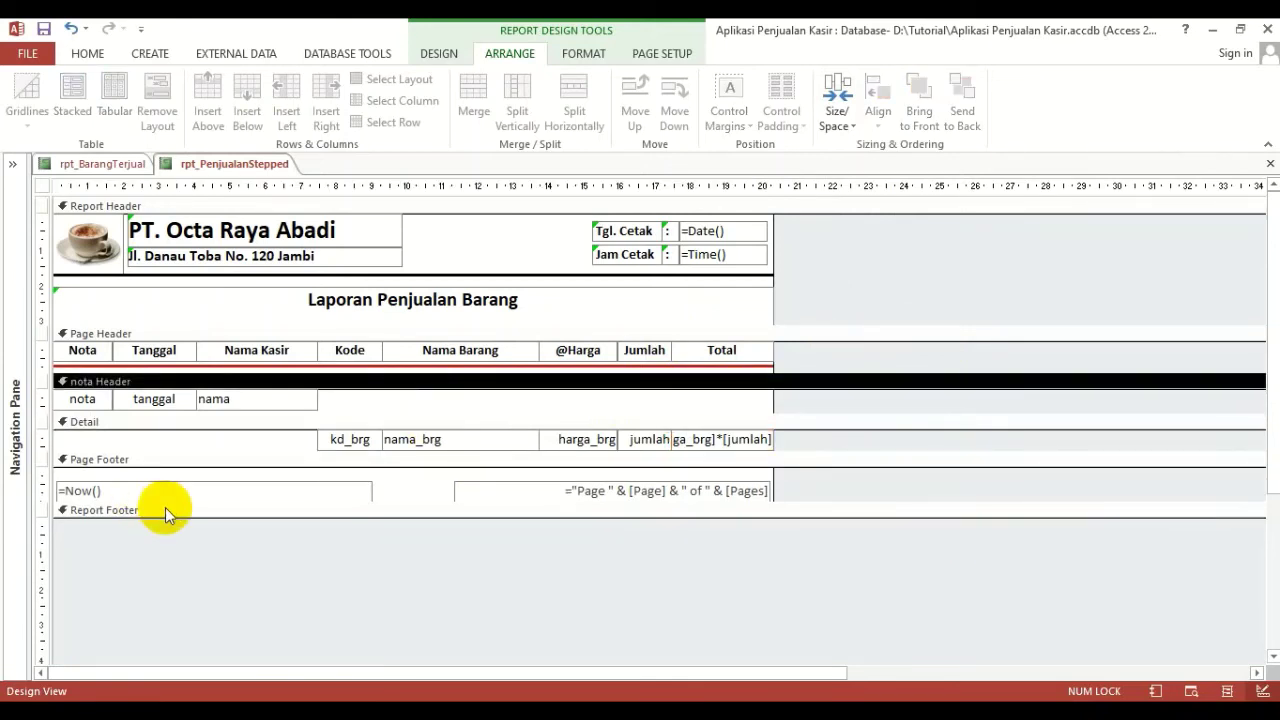
Delete the =Now() date and the page number text boxes from the Page Footer
click(255, 482)
key(Delete)
click(544, 502)
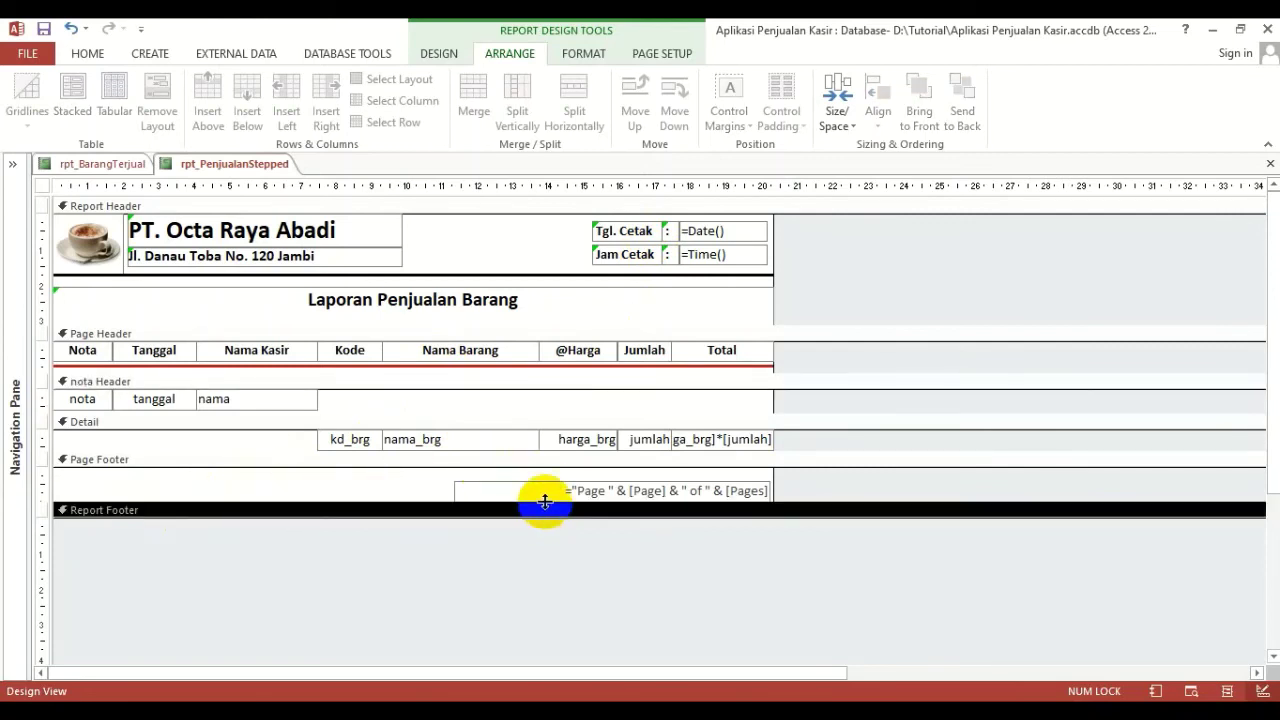
click(529, 489)
key(Delete)
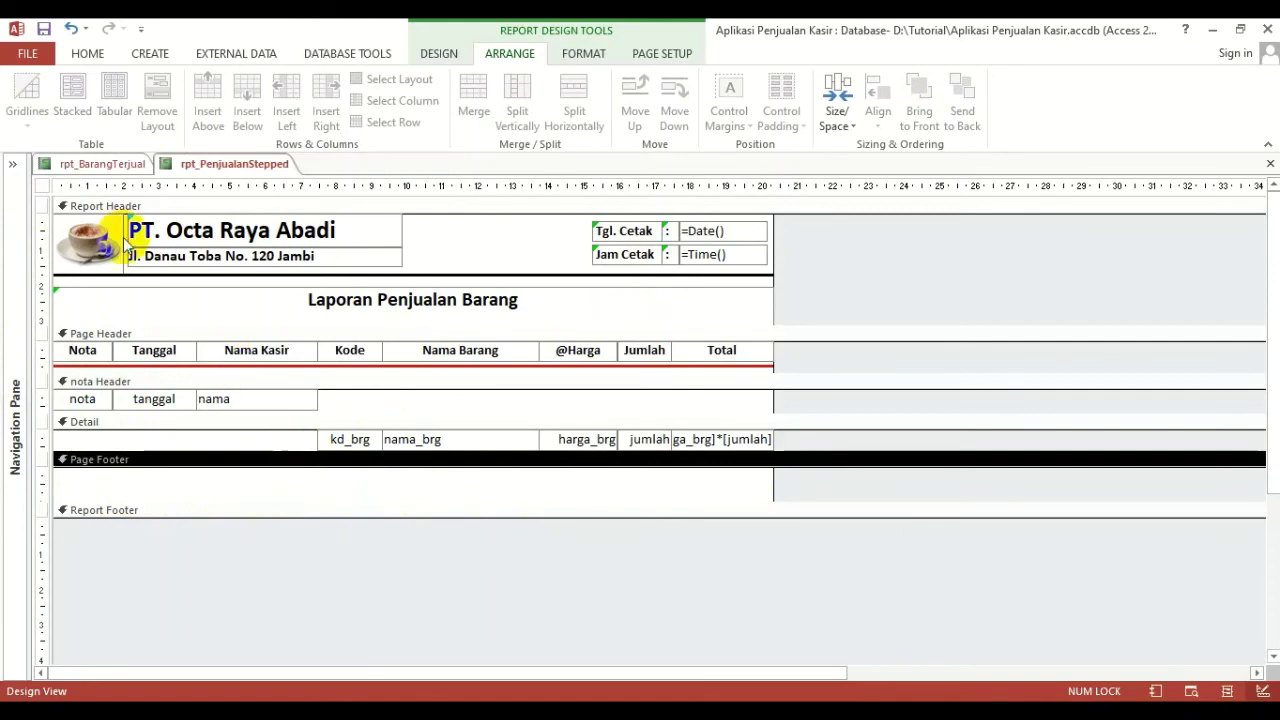
Preview the report, zoom in to 100% to check the columns and grouping, and return to Design View
click(85, 62)
click(24, 92)
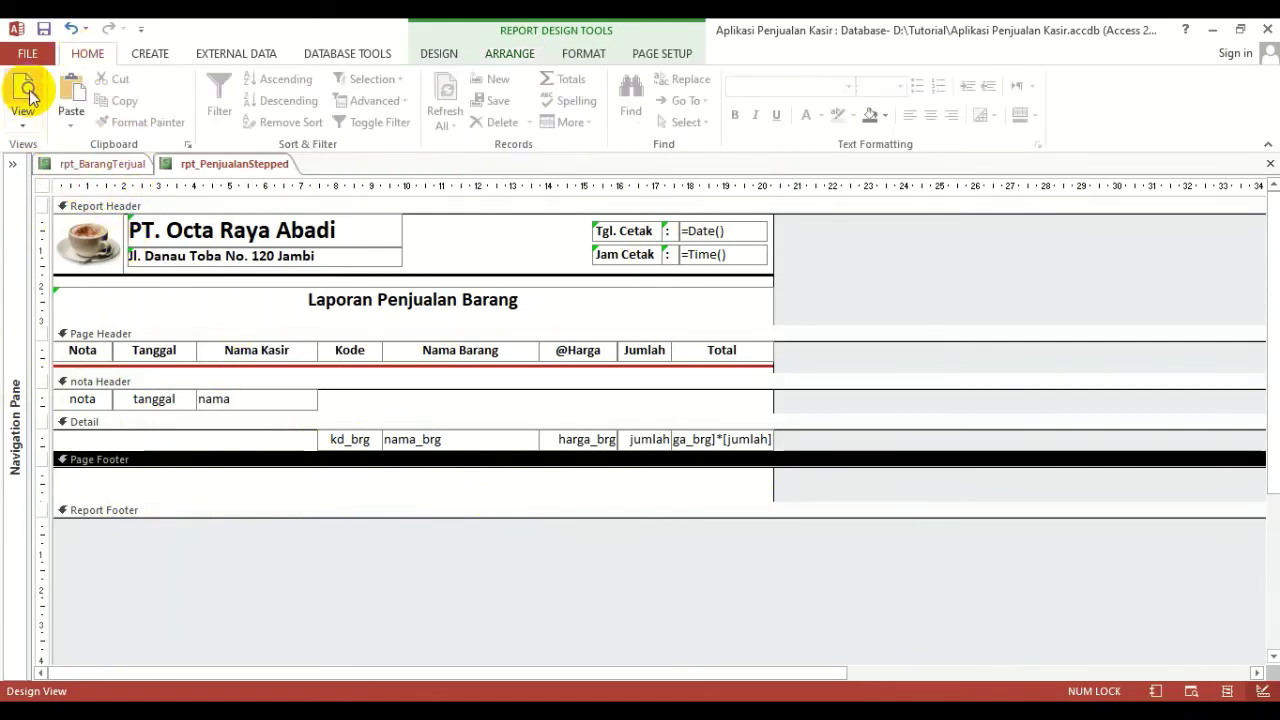
click(401, 190)
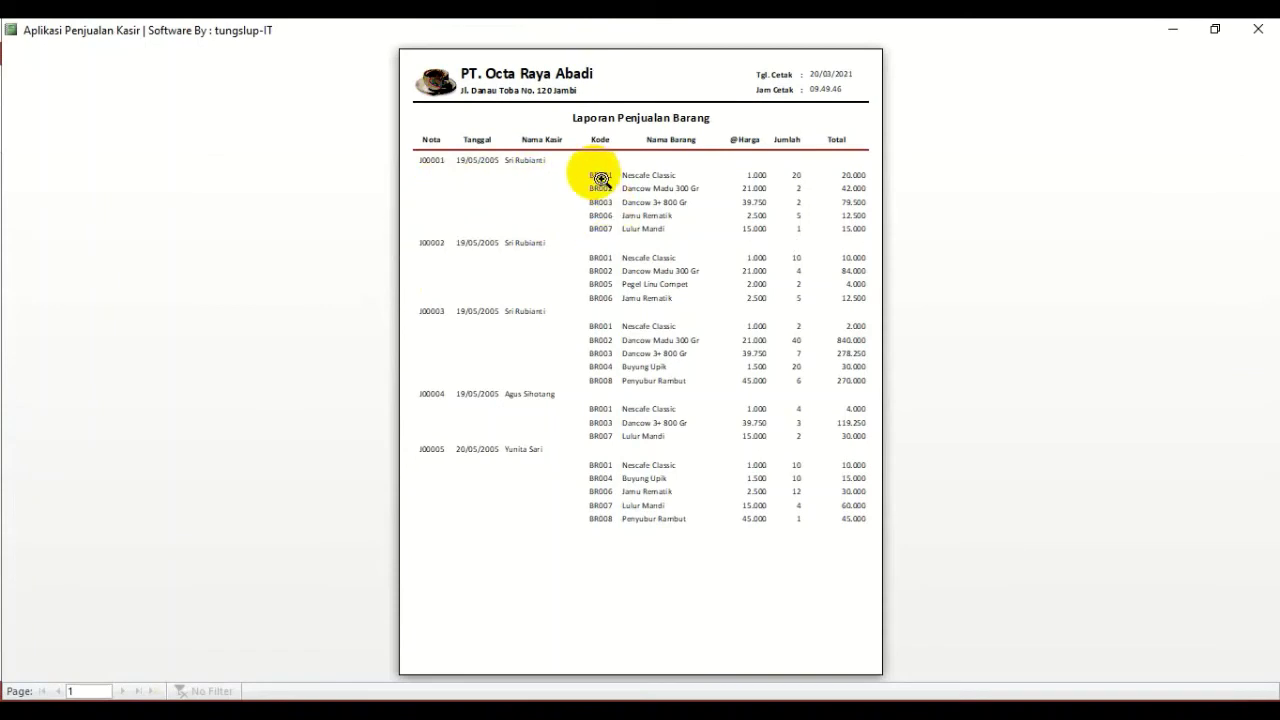
click(601, 140)
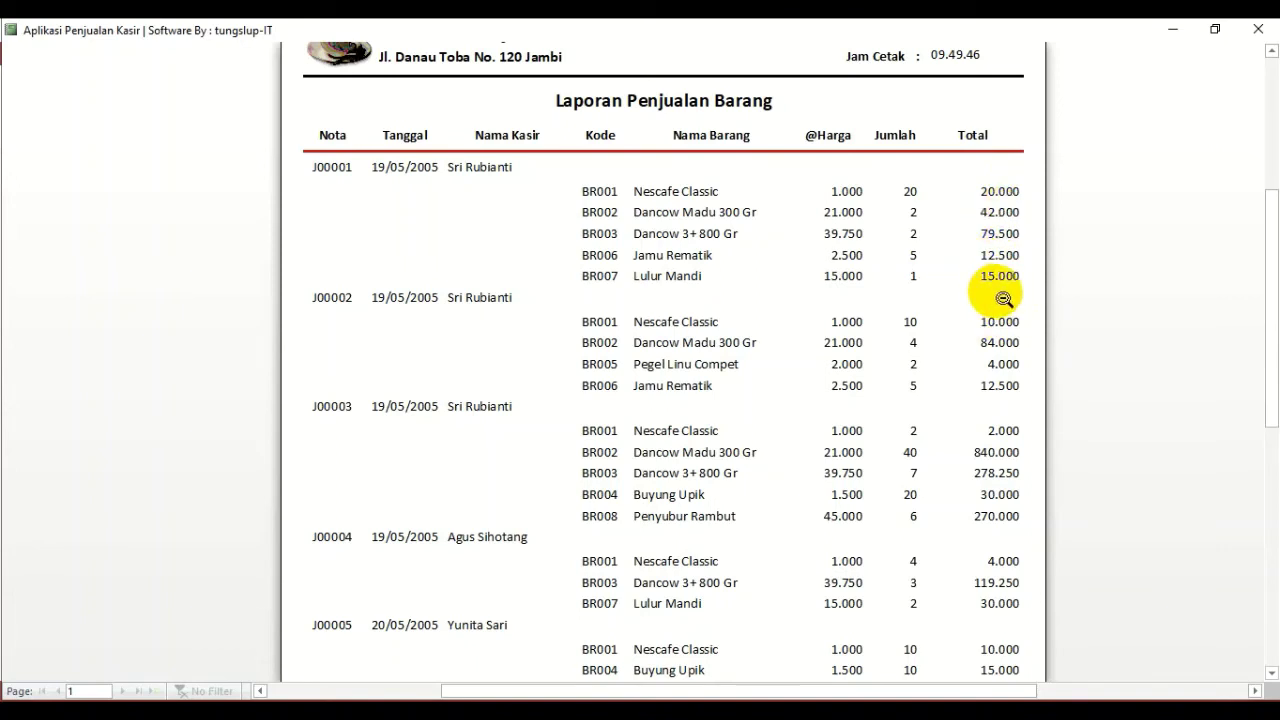
right_click(528, 201)
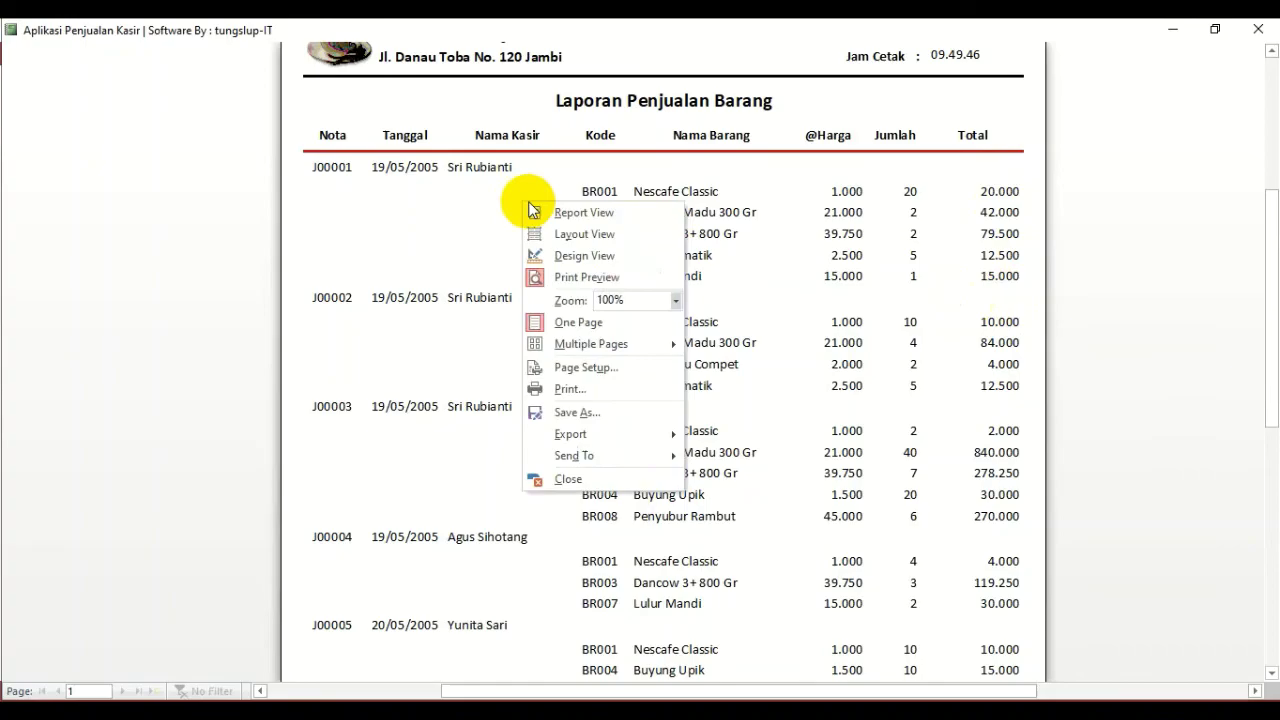
click(562, 254)
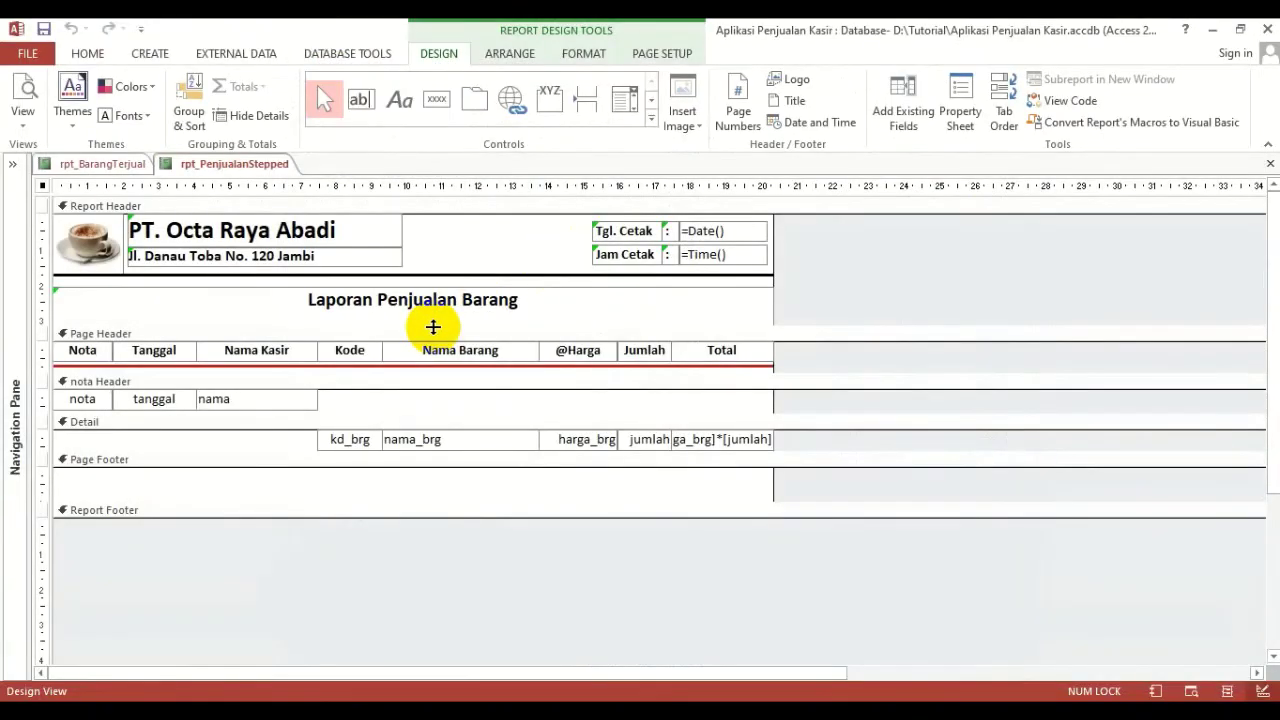
Add a footer section to the nota group in the grouping options and close them
drag(357, 392, 75, 418)
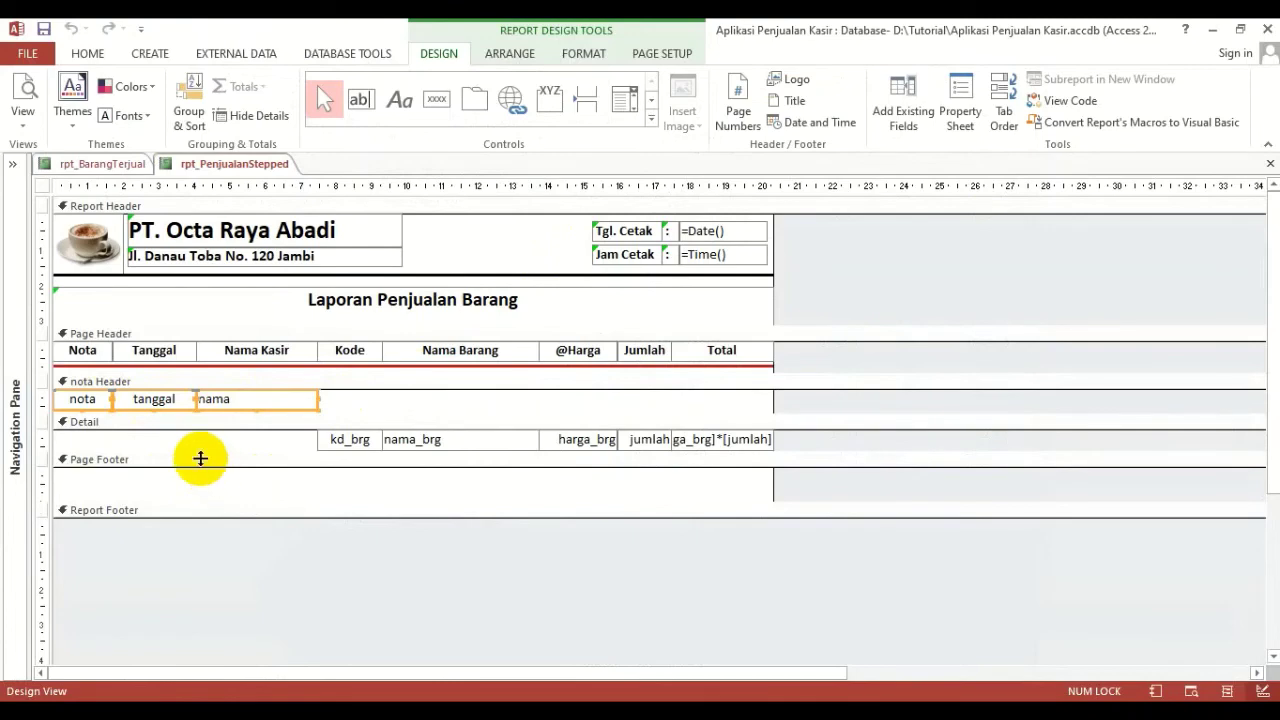
click(370, 403)
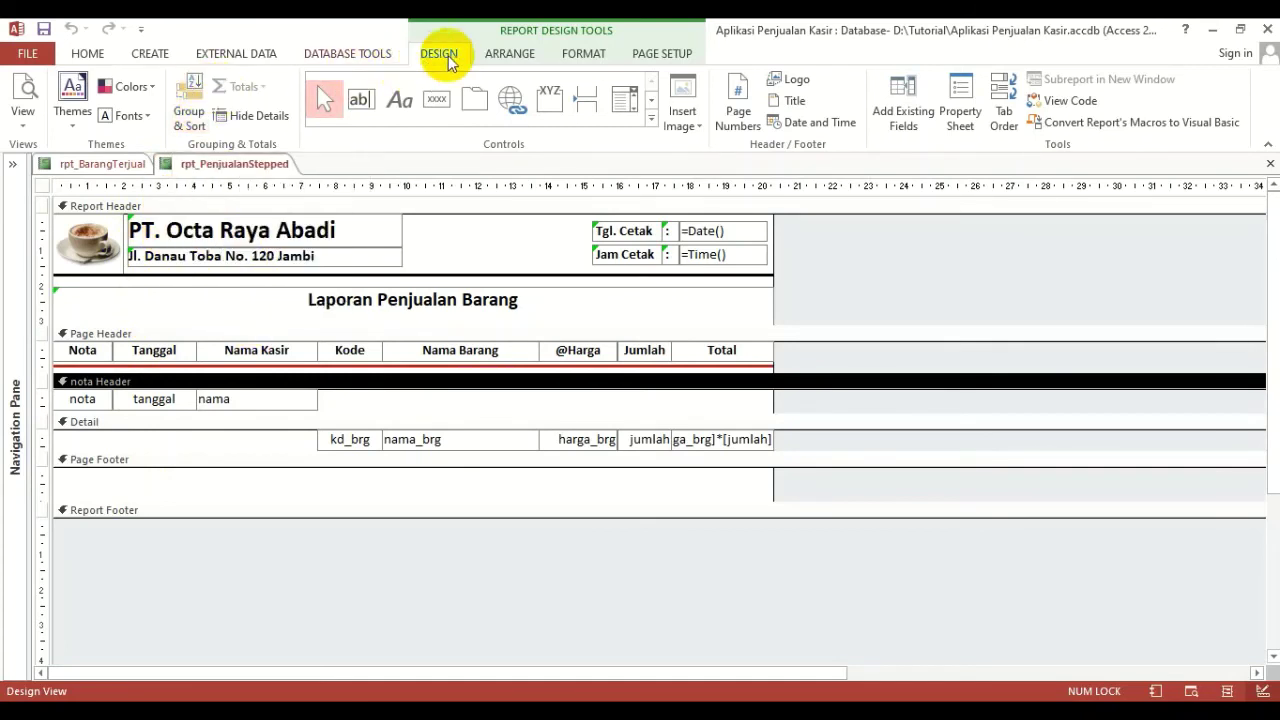
click(188, 100)
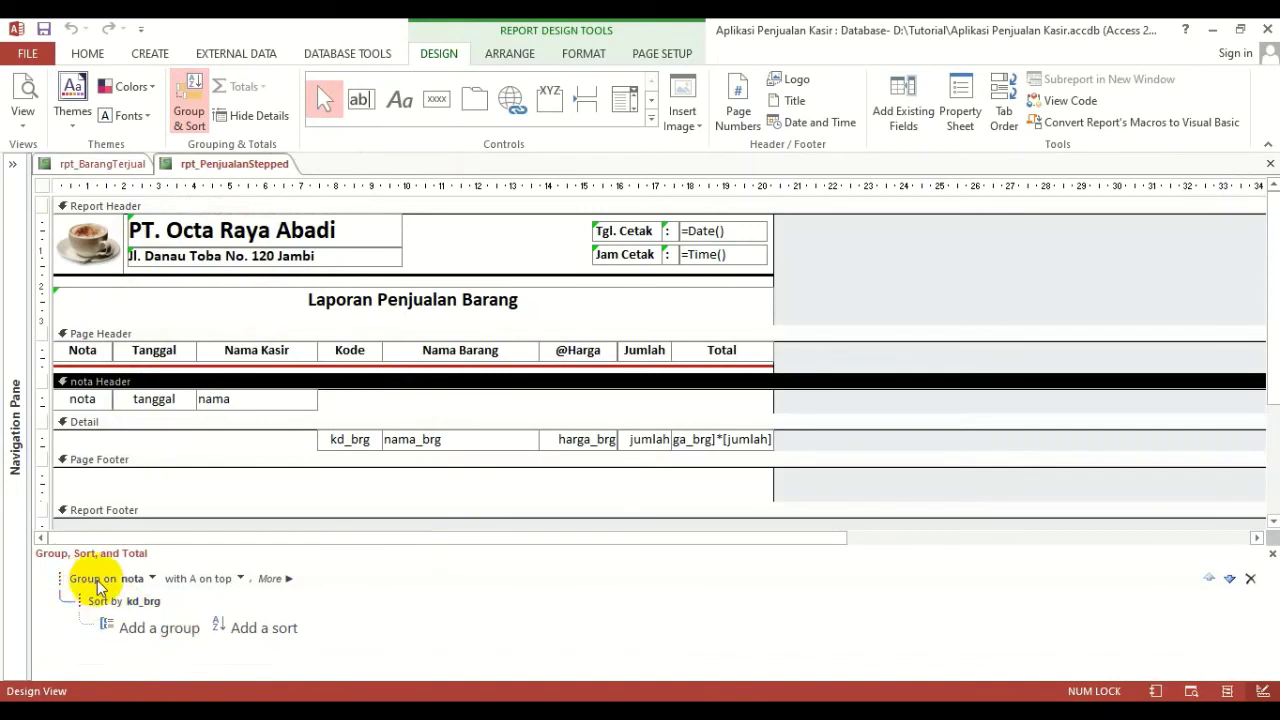
click(288, 580)
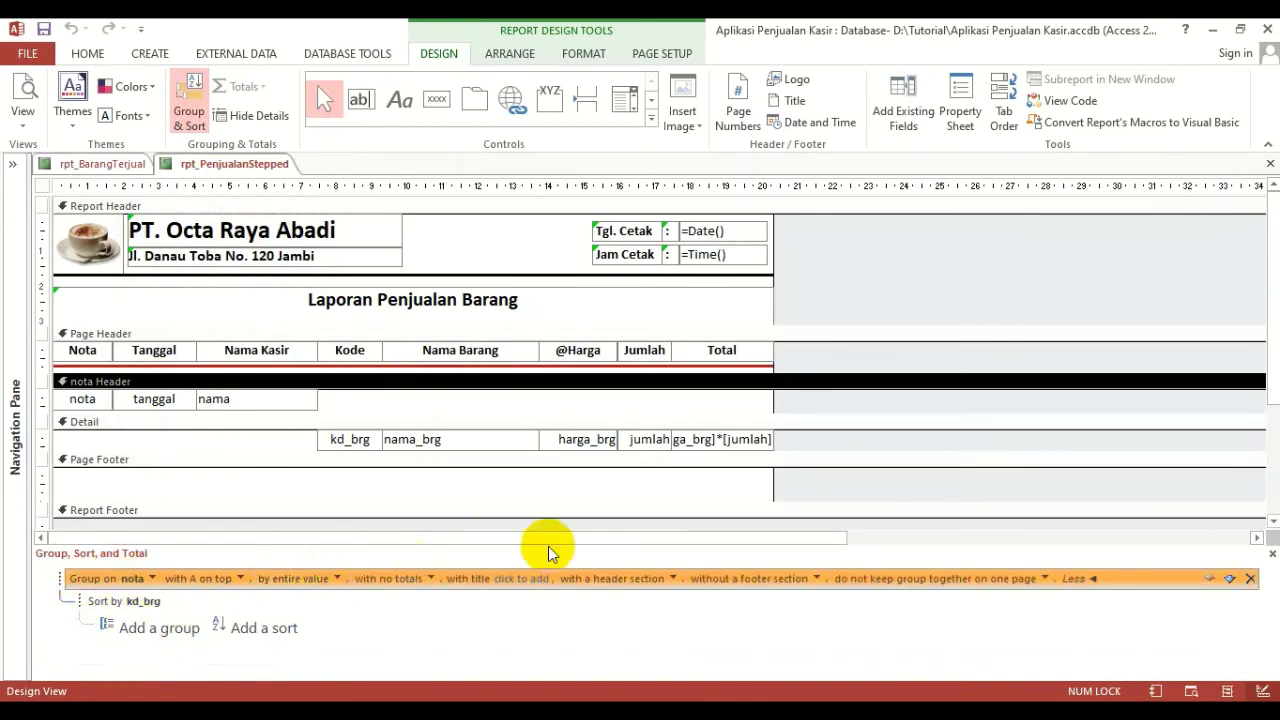
click(817, 580)
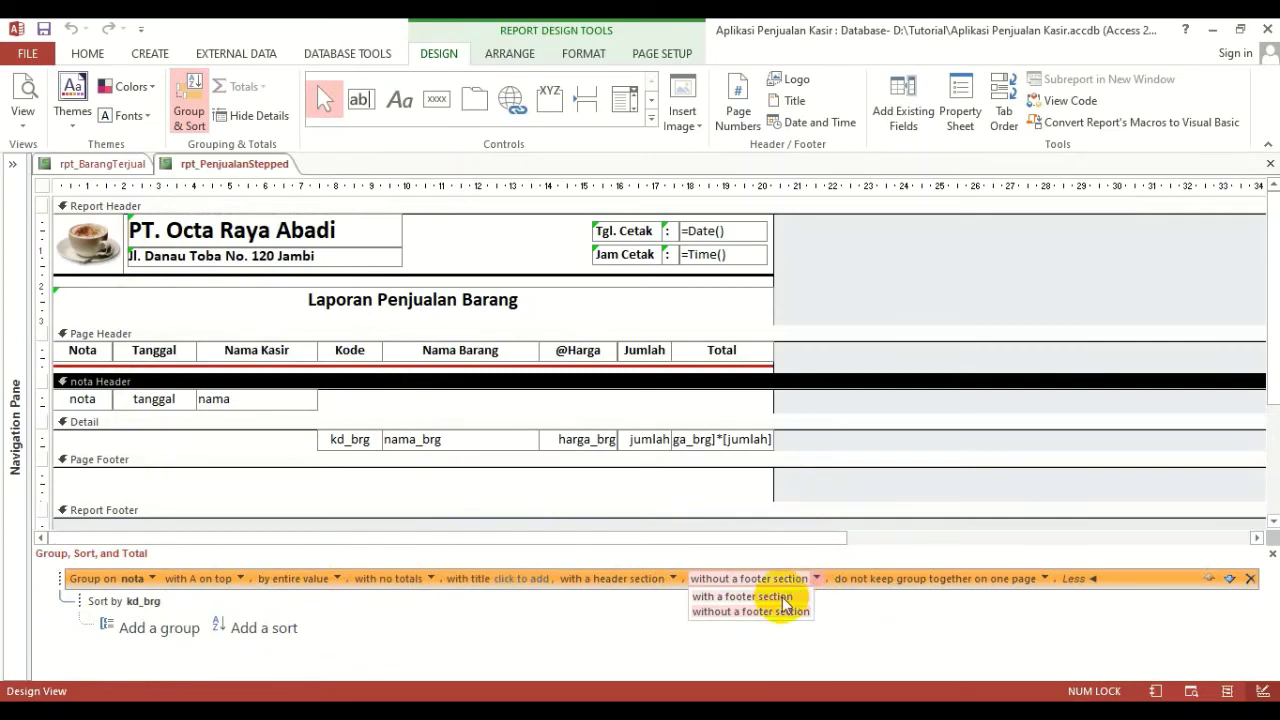
click(775, 597)
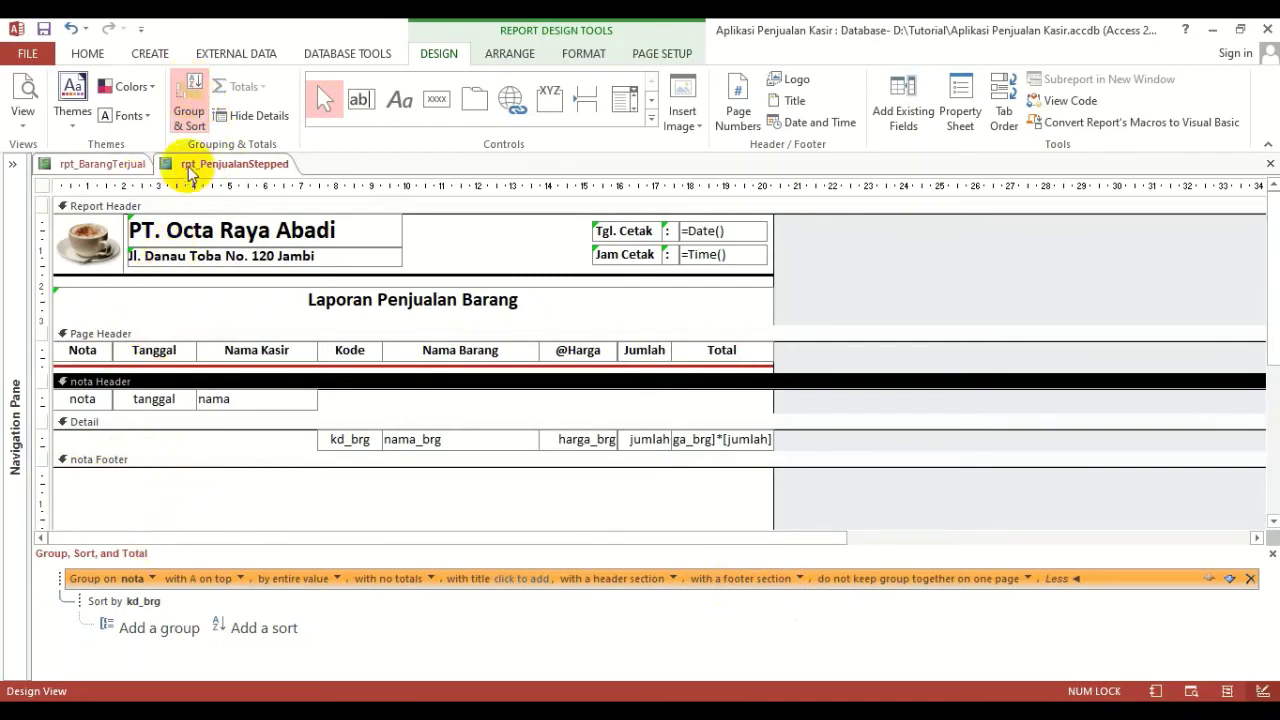
click(187, 100)
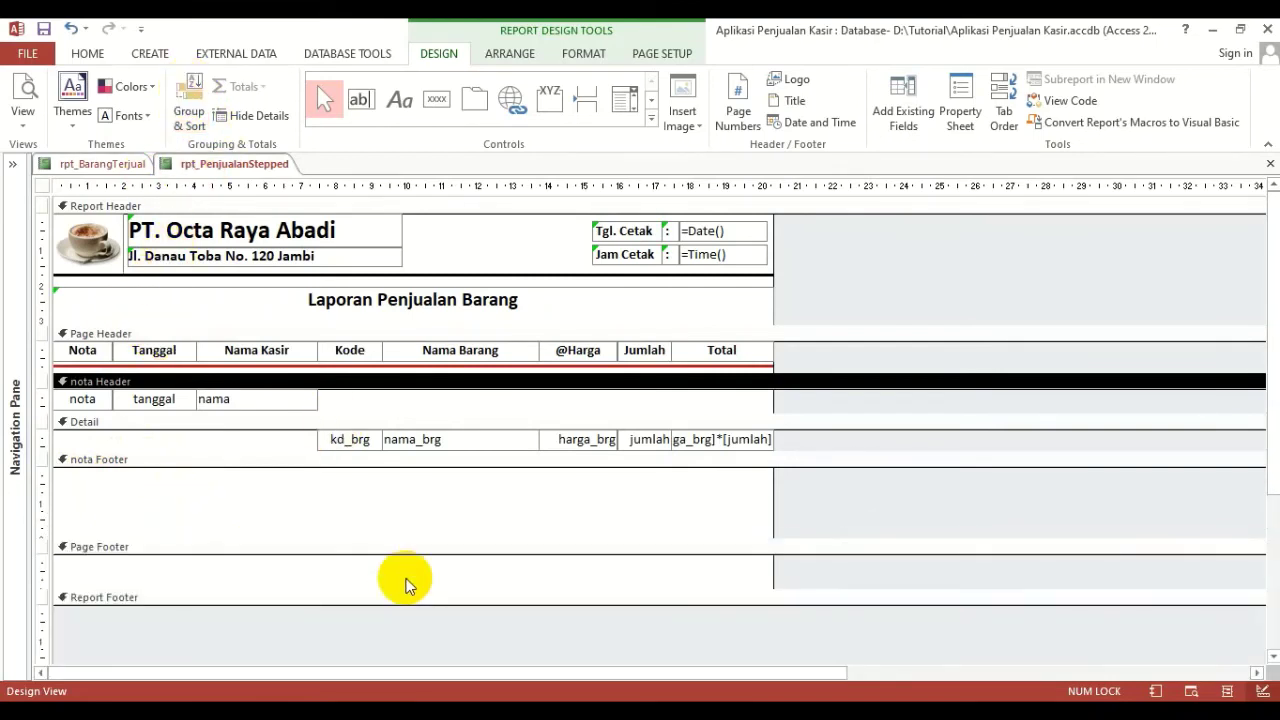
Copy the red line under the Page Header labels into the nota Footer, using rpt_BarangTerjual's footer as reference
click(471, 503)
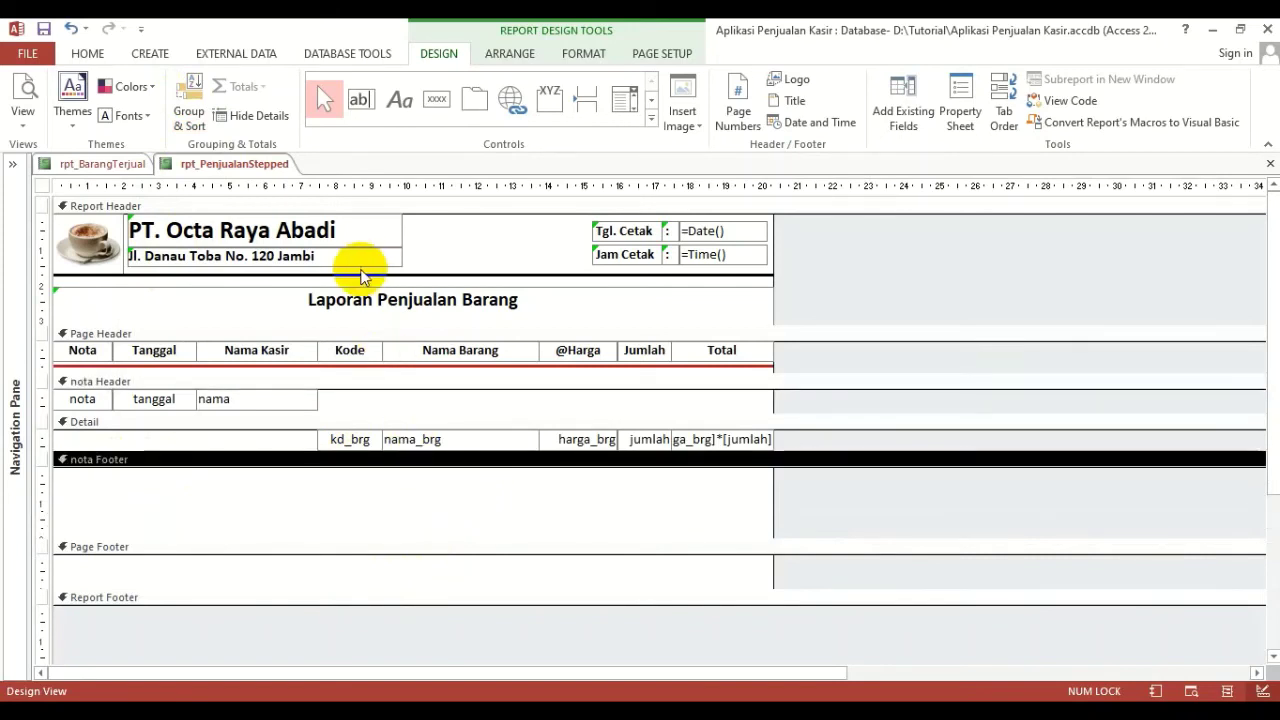
click(128, 166)
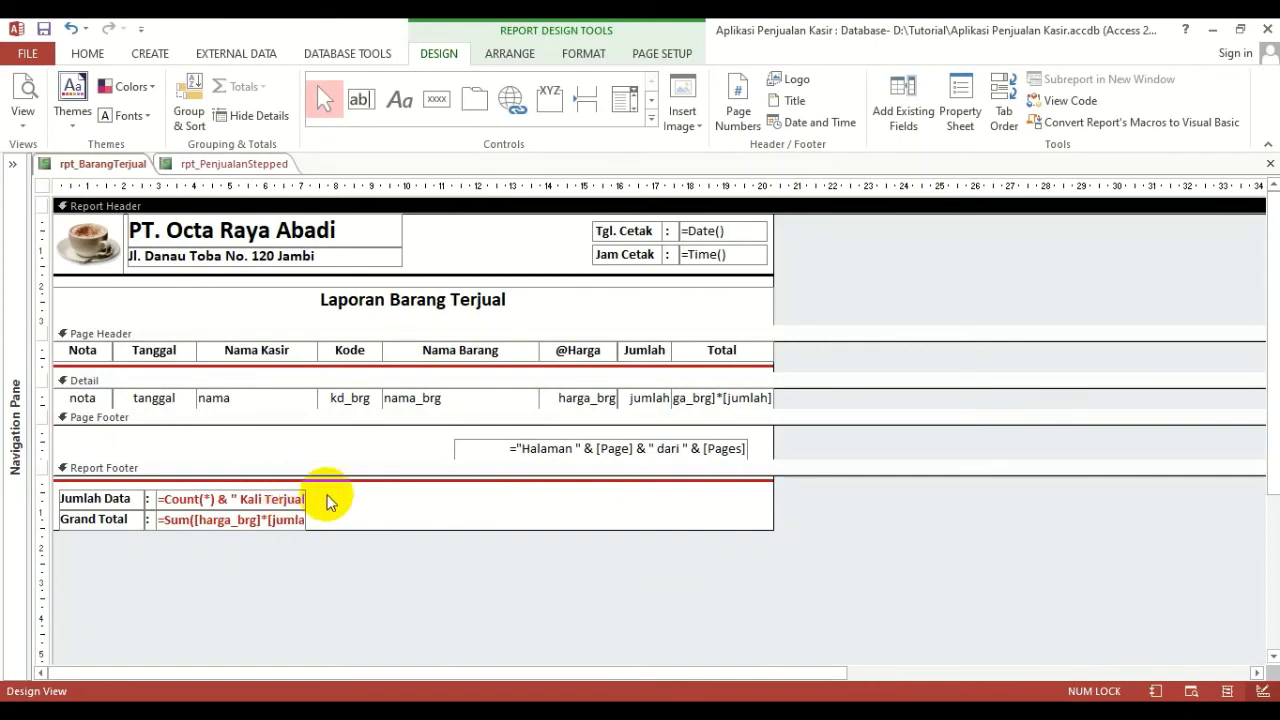
click(234, 164)
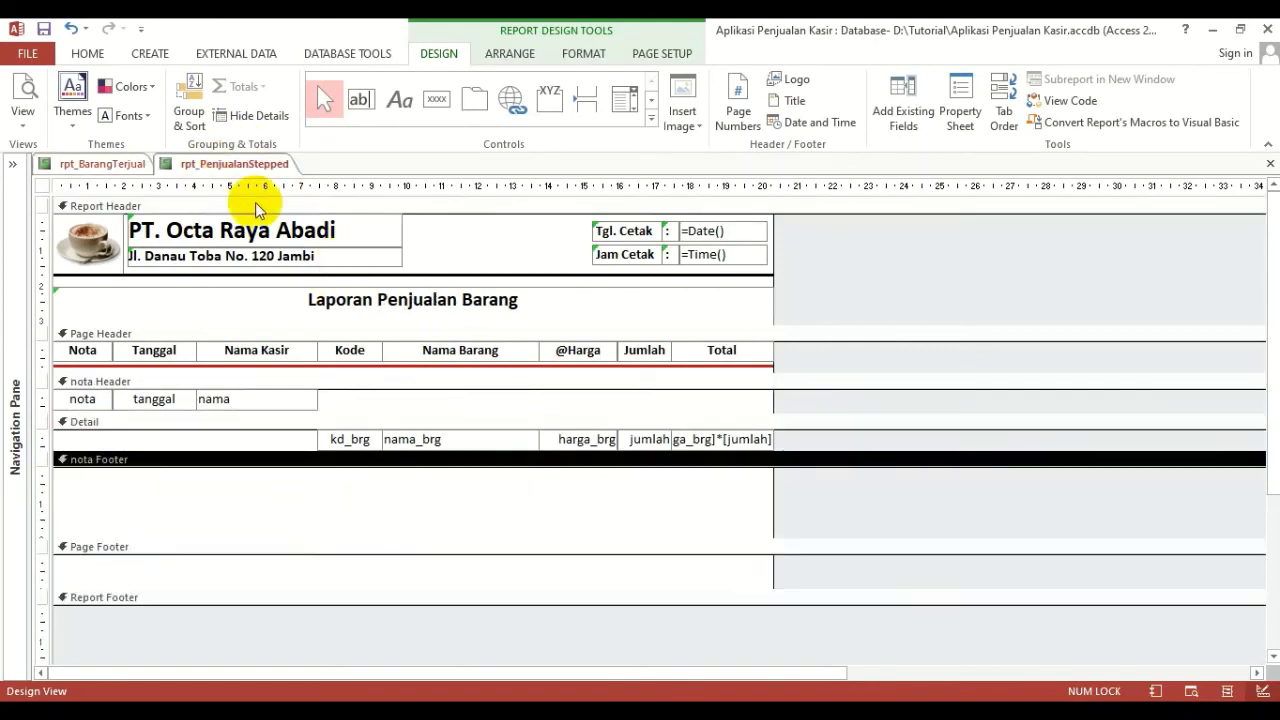
click(446, 367)
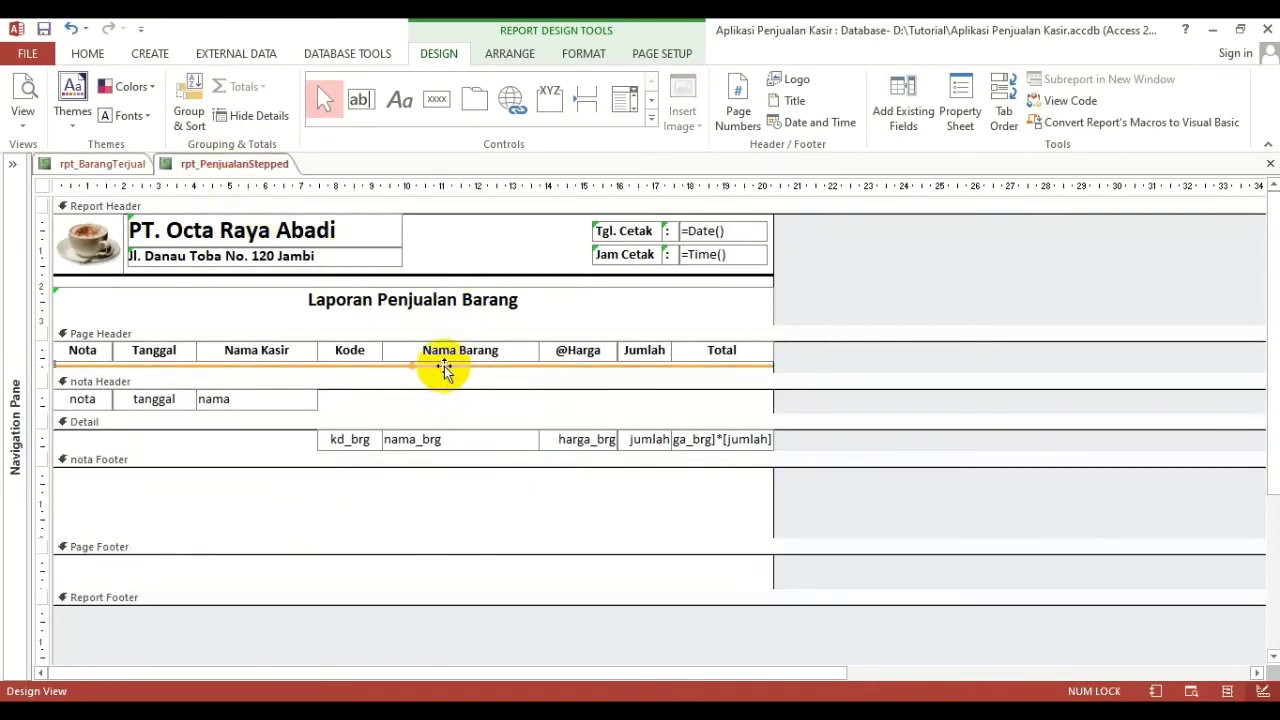
click(88, 53)
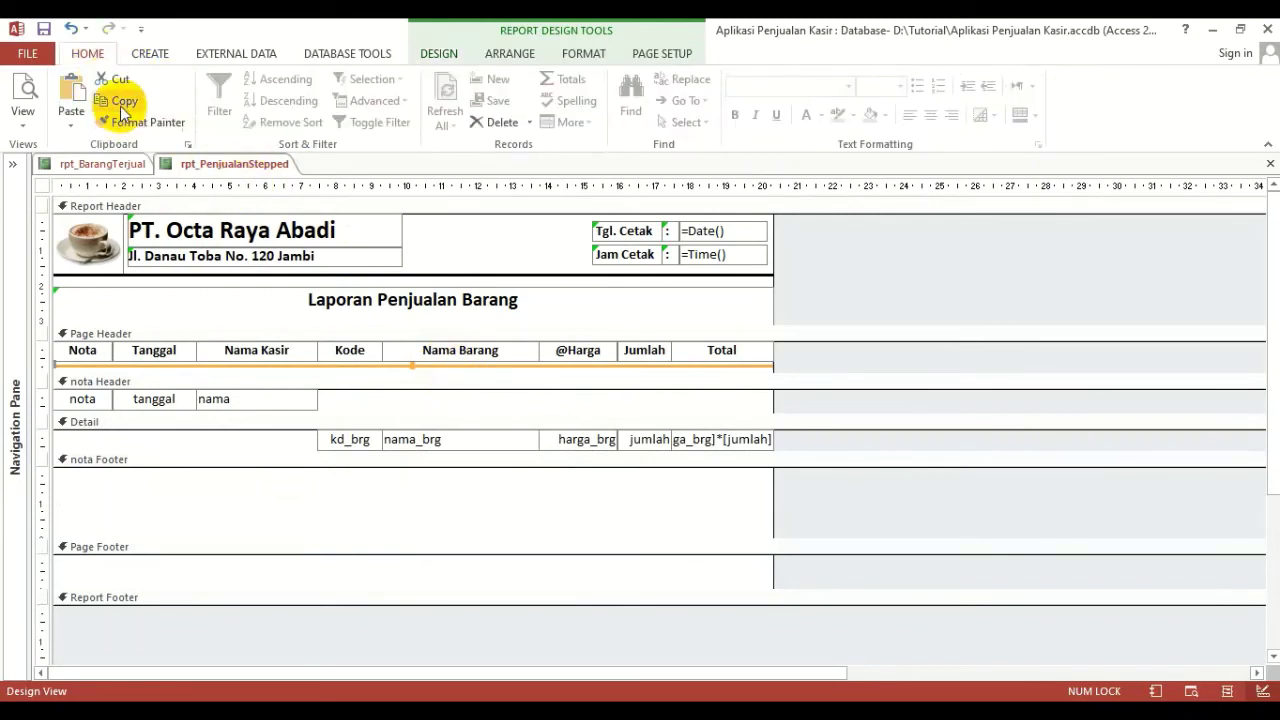
click(124, 104)
click(252, 506)
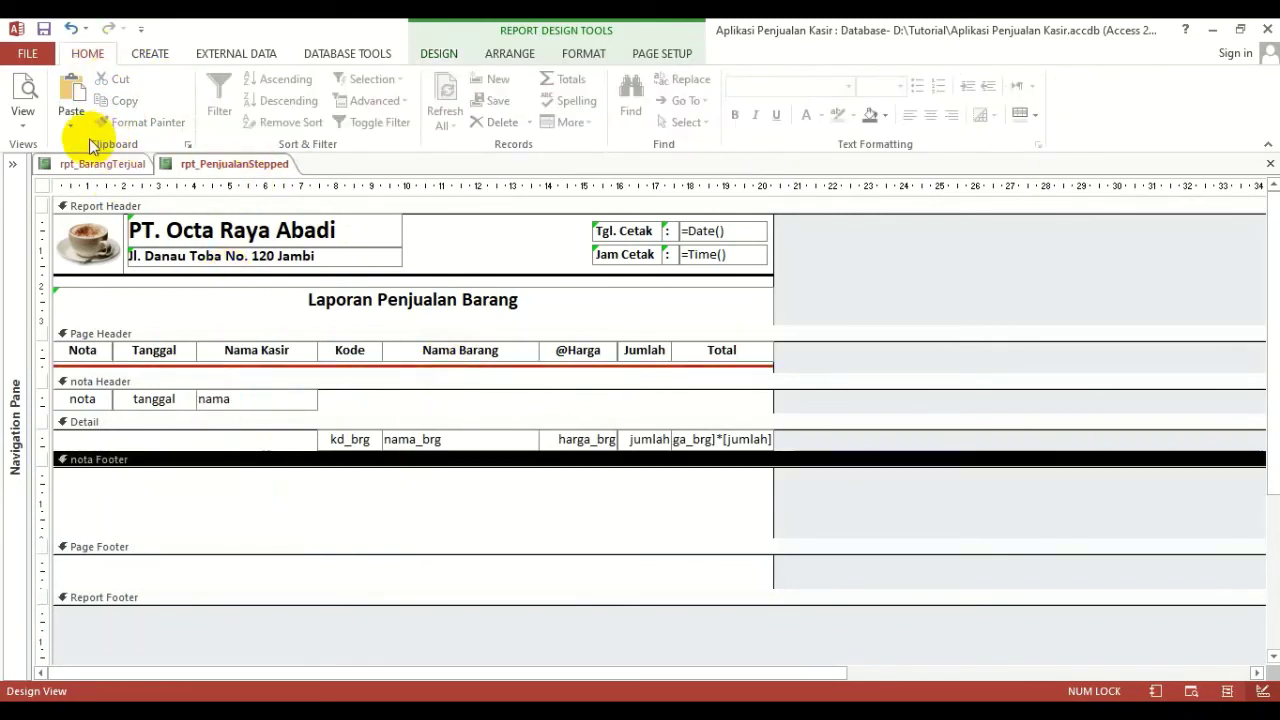
click(71, 95)
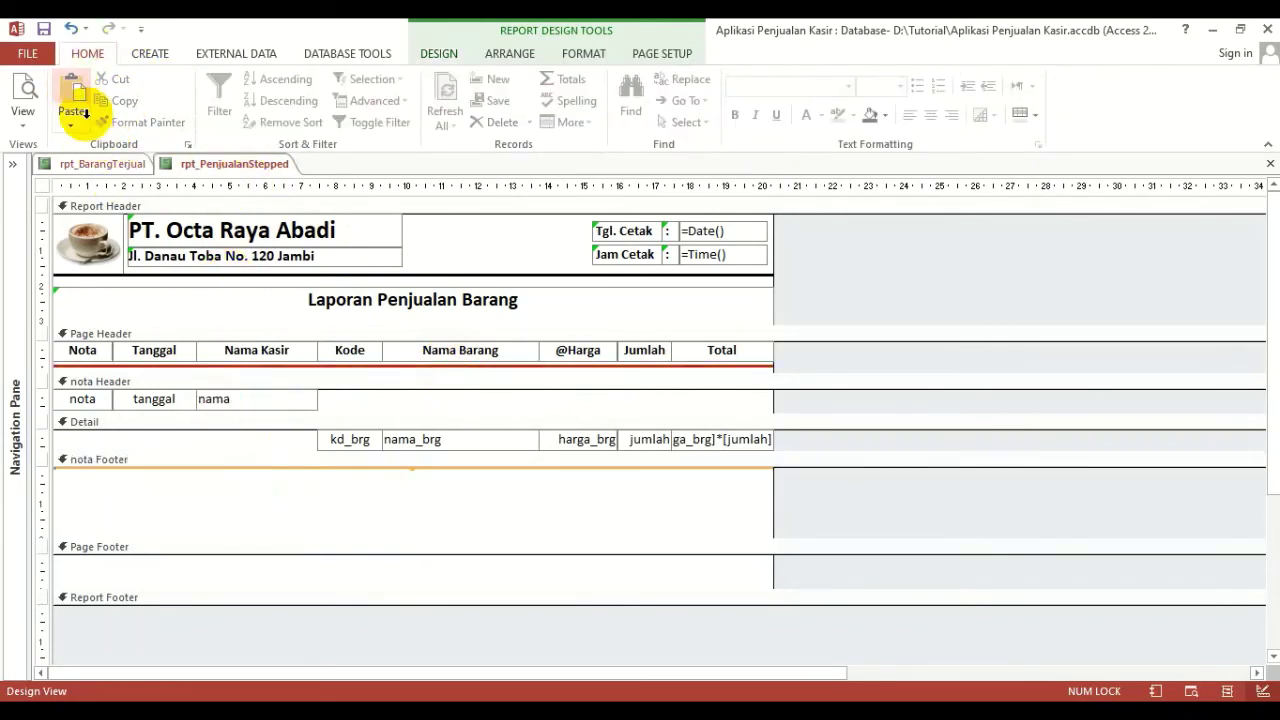
Move the copied line slightly down in the nota Footer and shorten it to about 12.8 cm, starting at the Kode column
click(305, 468)
drag(305, 468, 300, 474)
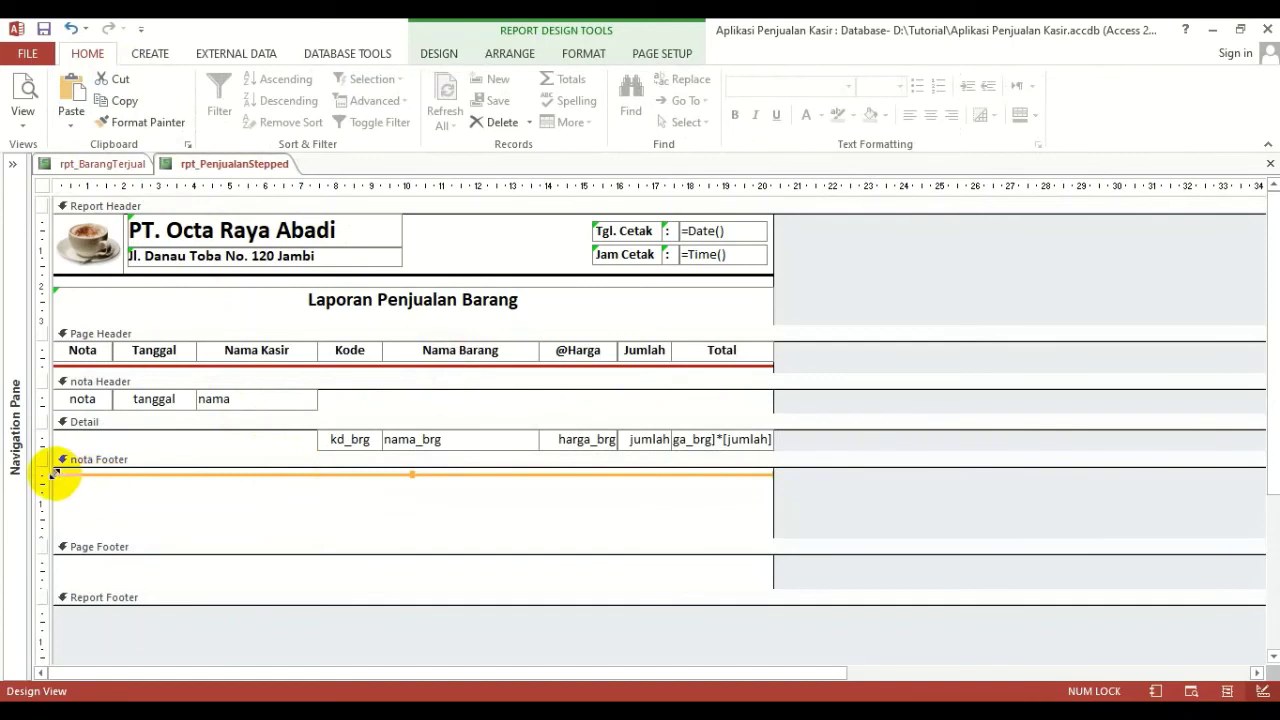
drag(53, 473, 313, 476)
click(316, 511)
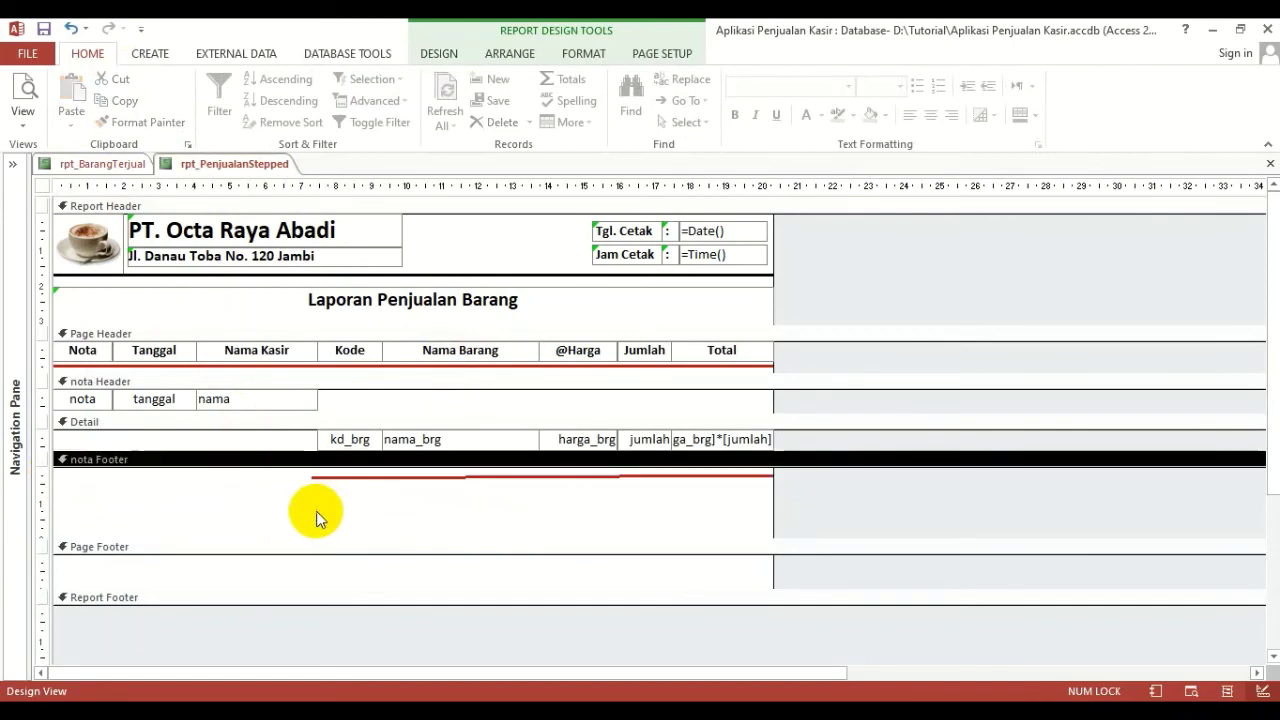
click(317, 477)
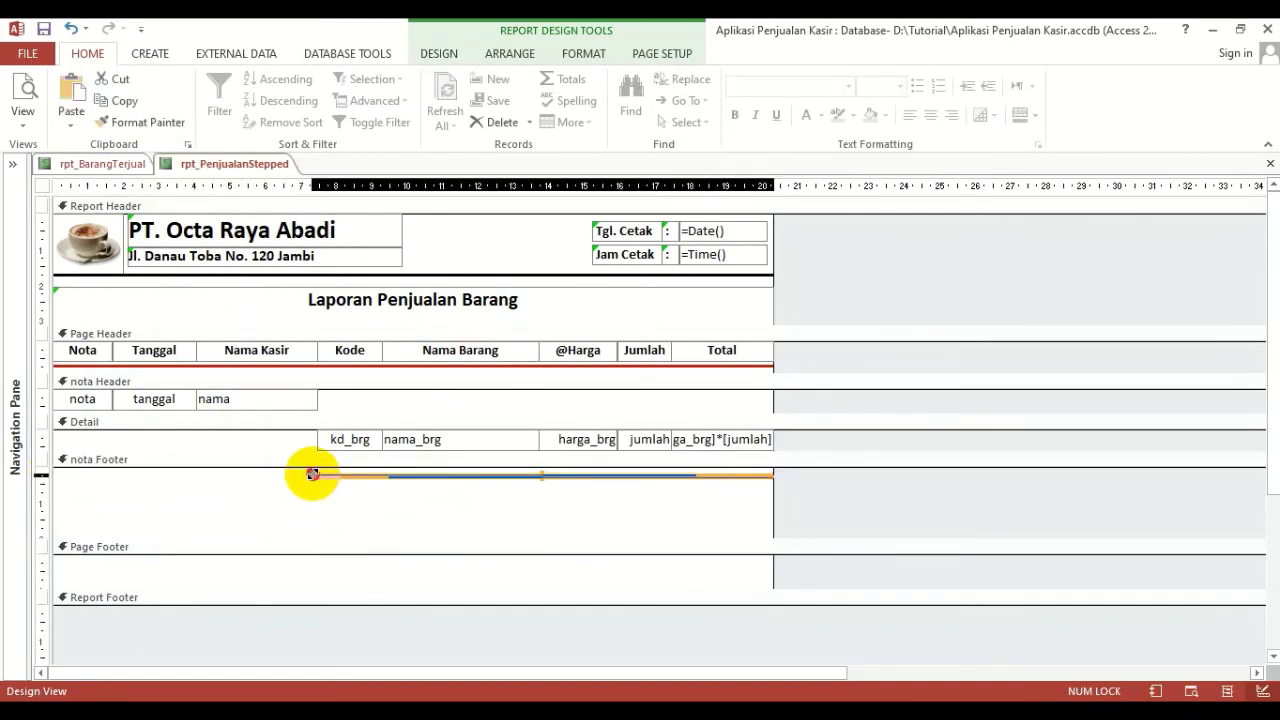
click(329, 513)
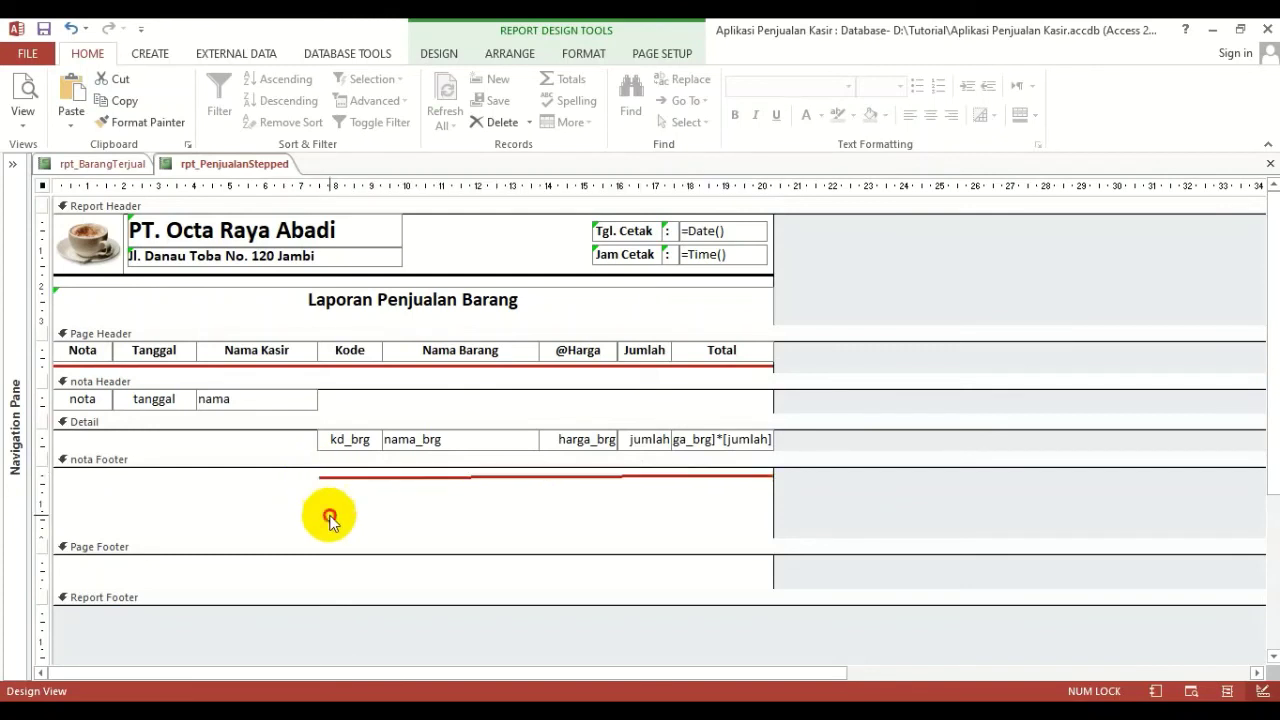
Straighten the nota Footer line by setting its height to 0 cm
click(380, 478)
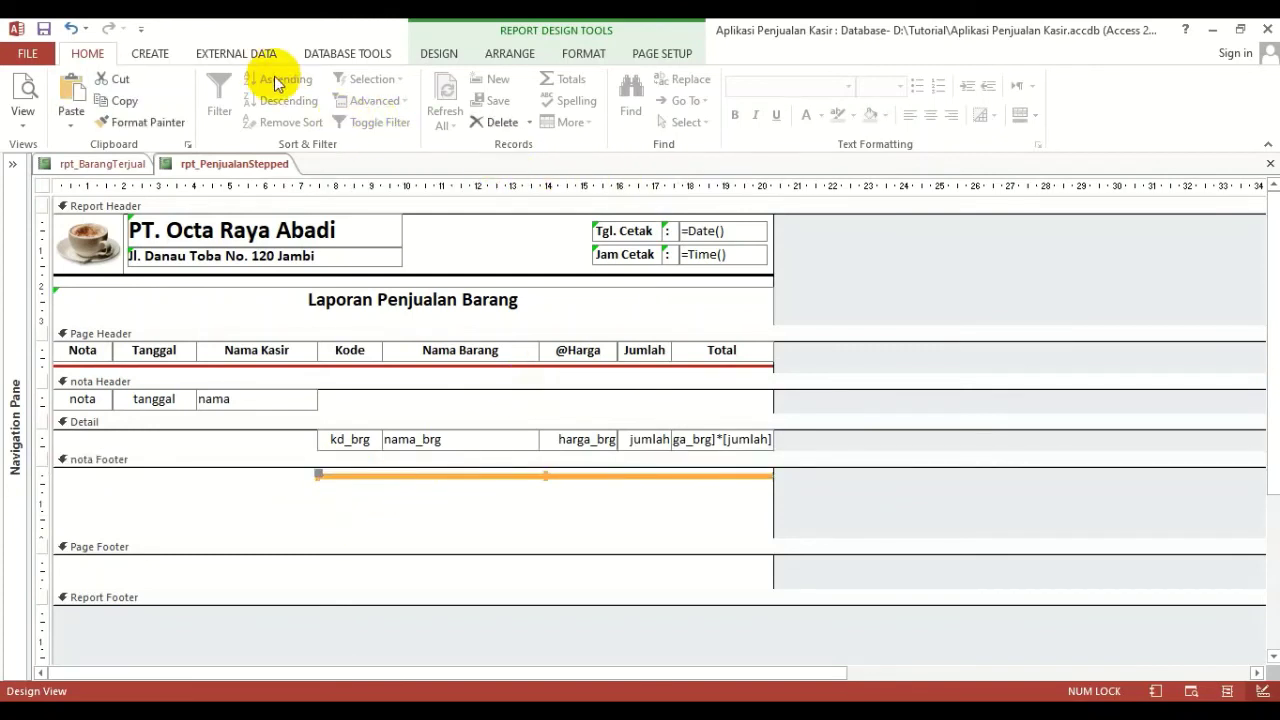
click(510, 490)
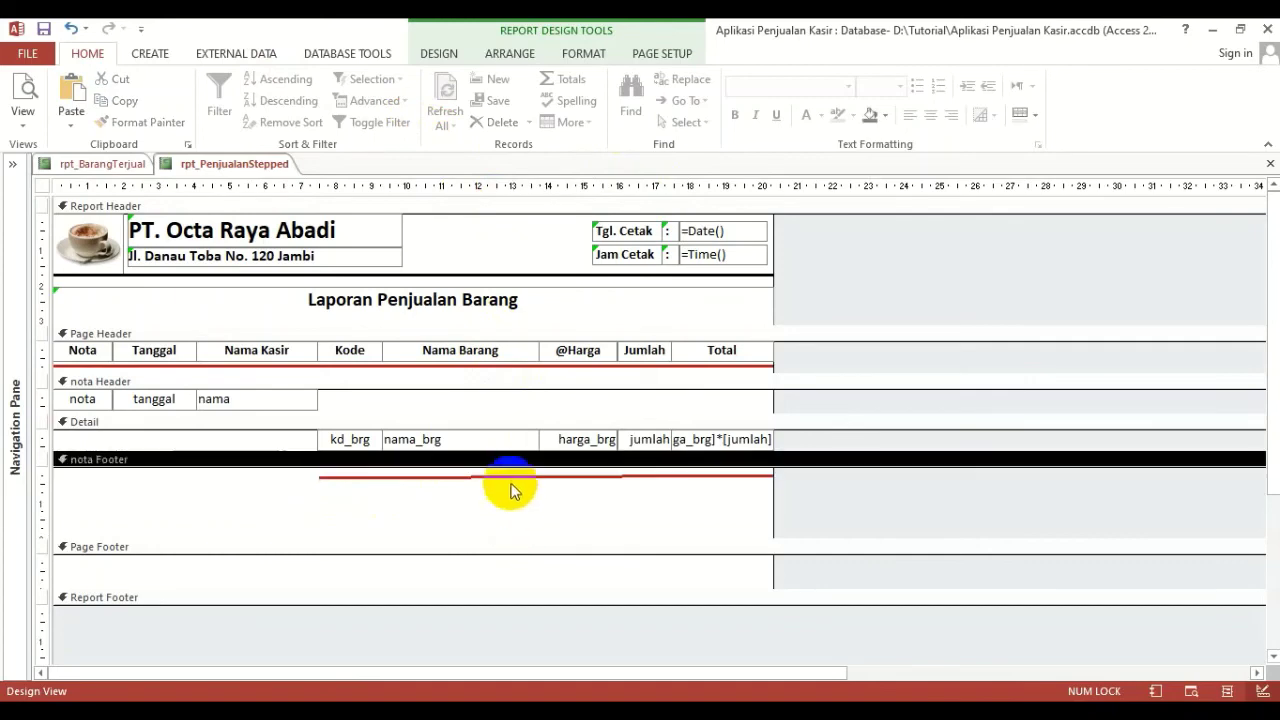
click(510, 478)
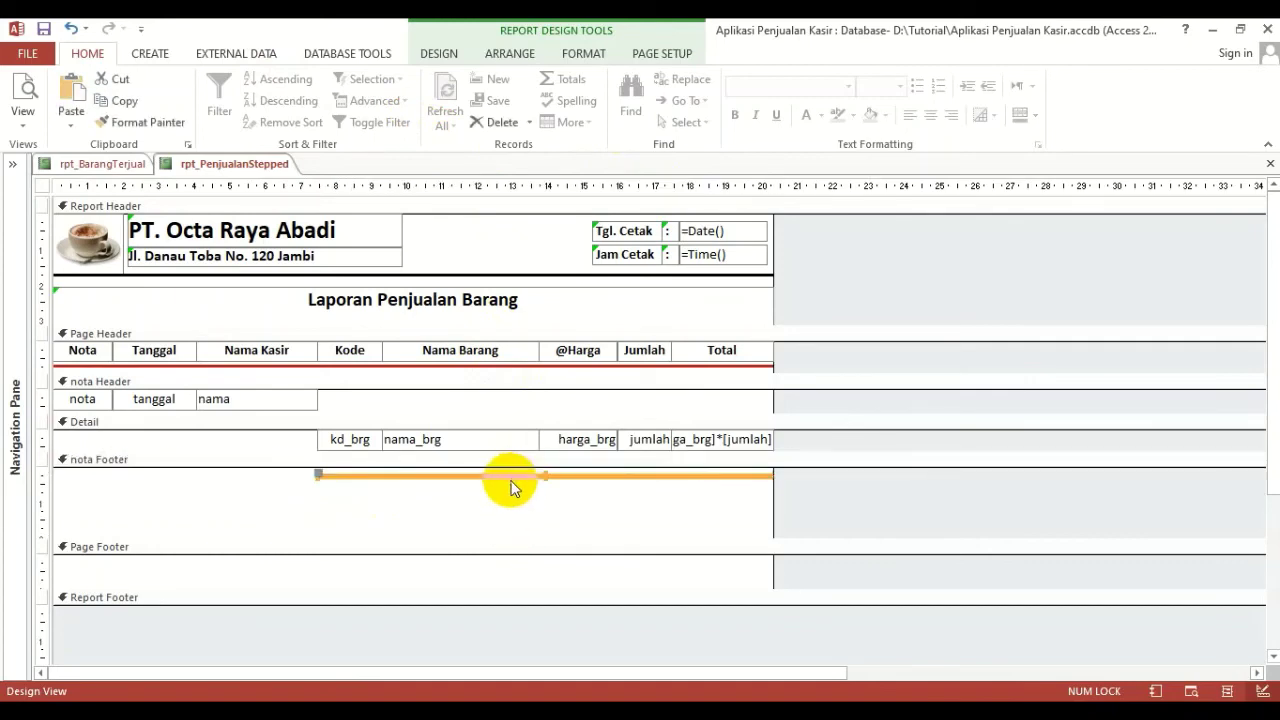
click(432, 54)
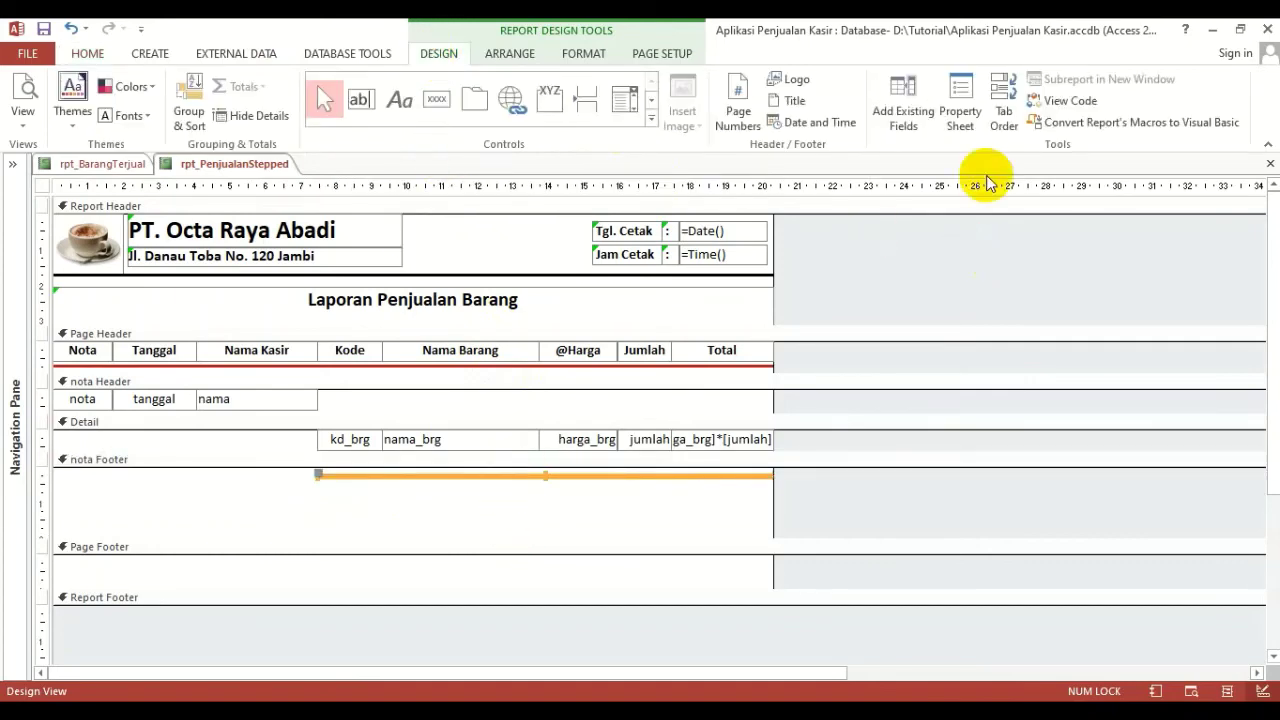
click(960, 108)
click(1010, 312)
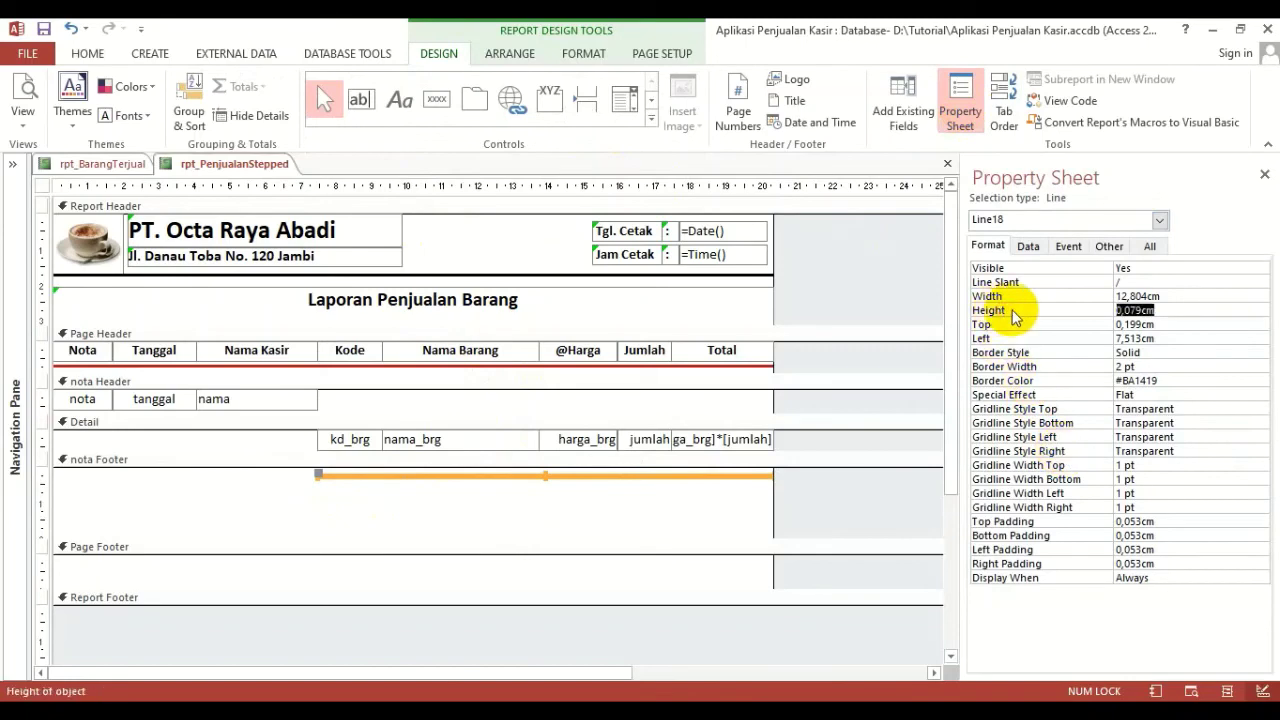
text(0)
key(Return)
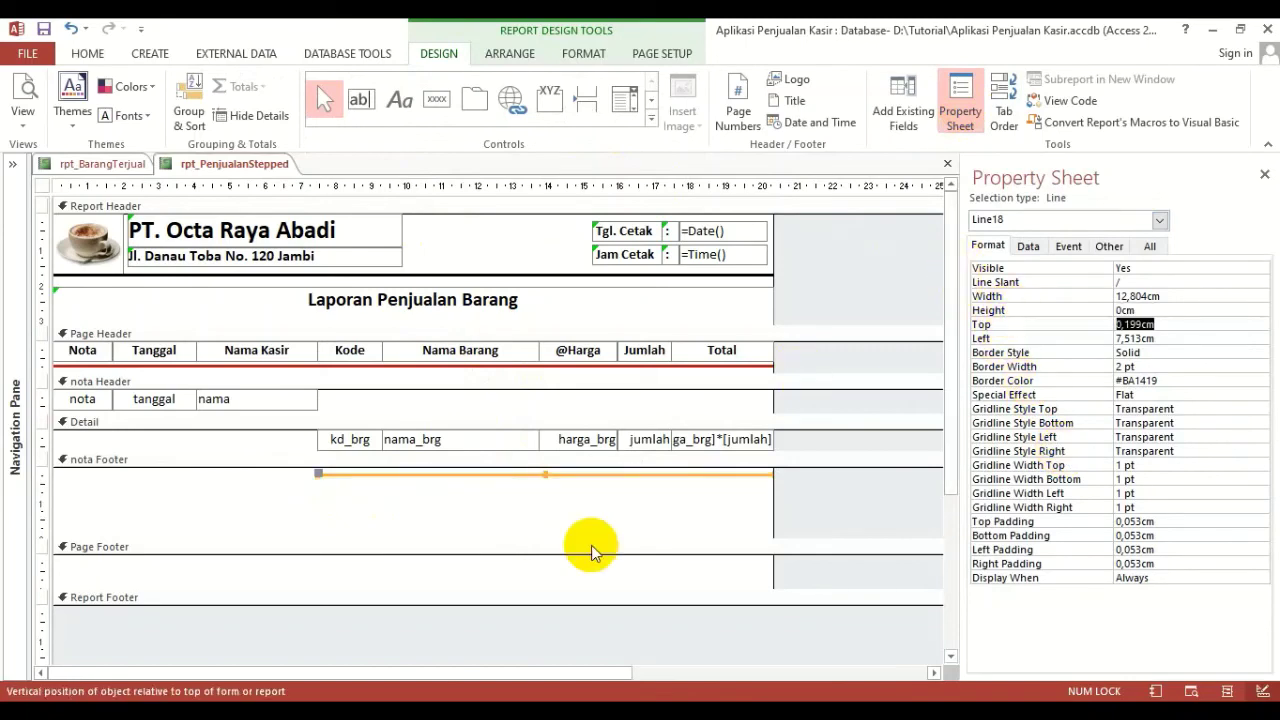
Copy the Nama Barang label from the Page Header into the nota Footer
click(545, 510)
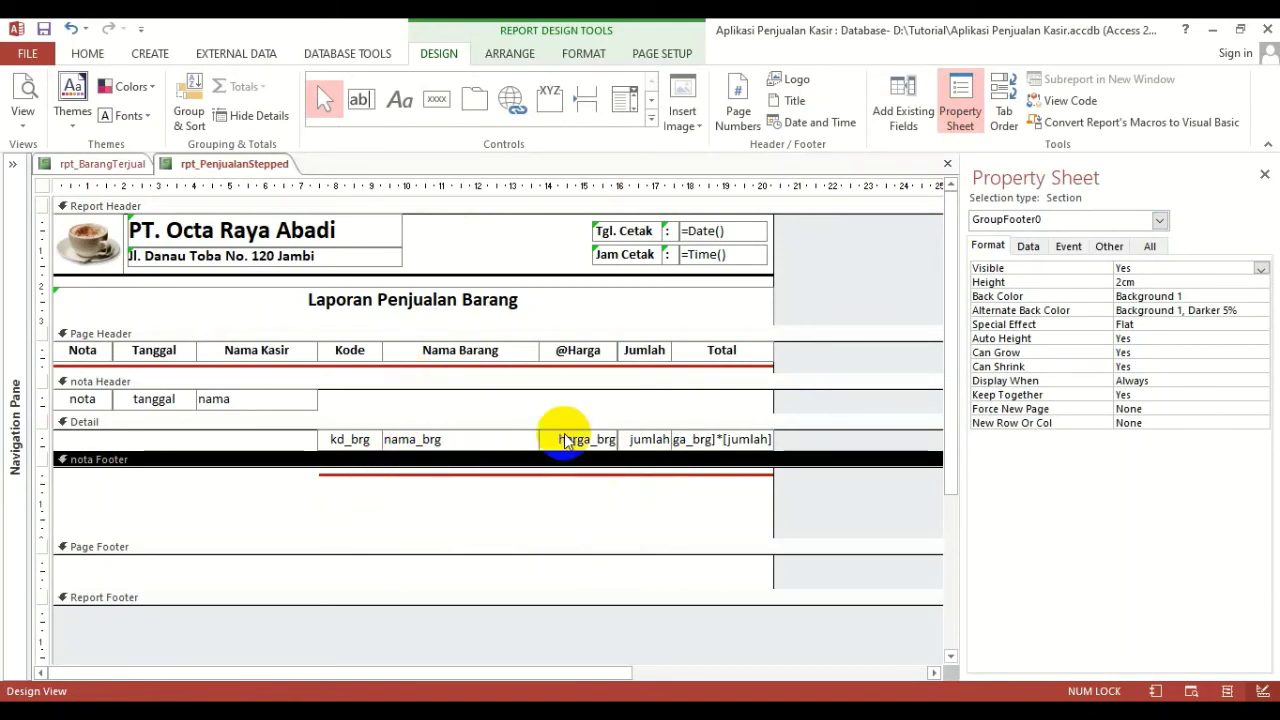
click(490, 352)
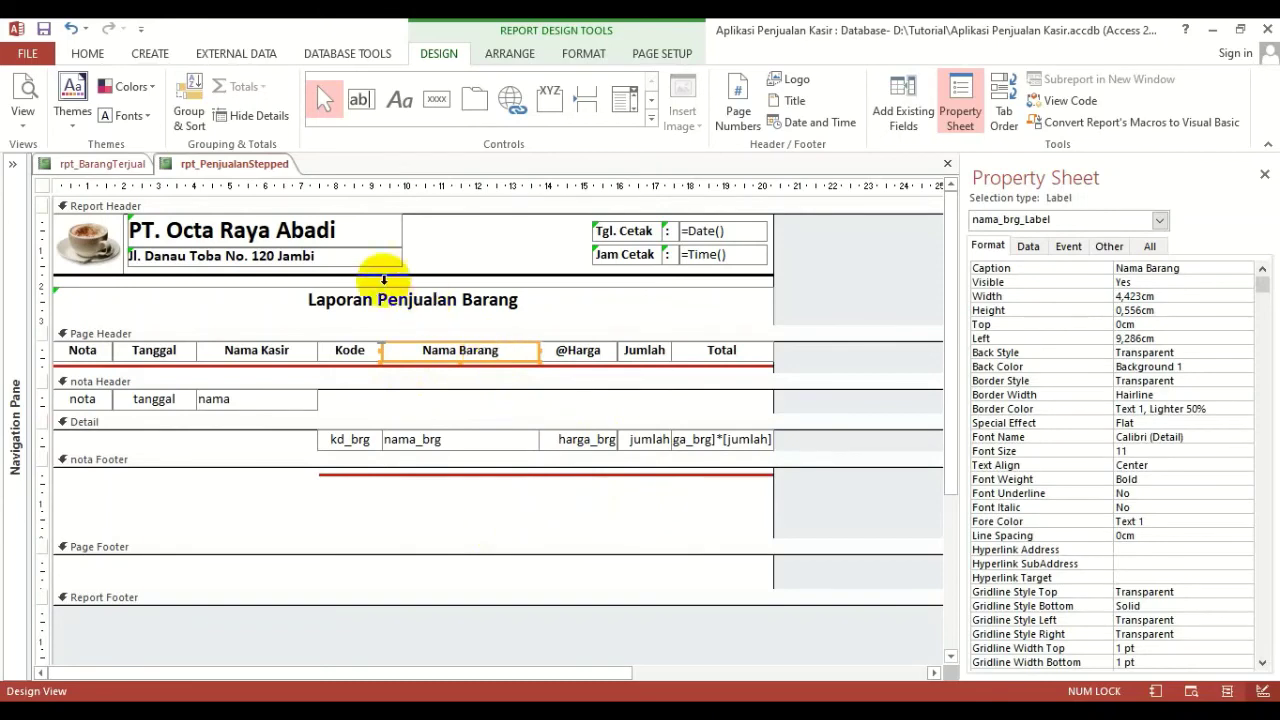
click(87, 53)
click(114, 100)
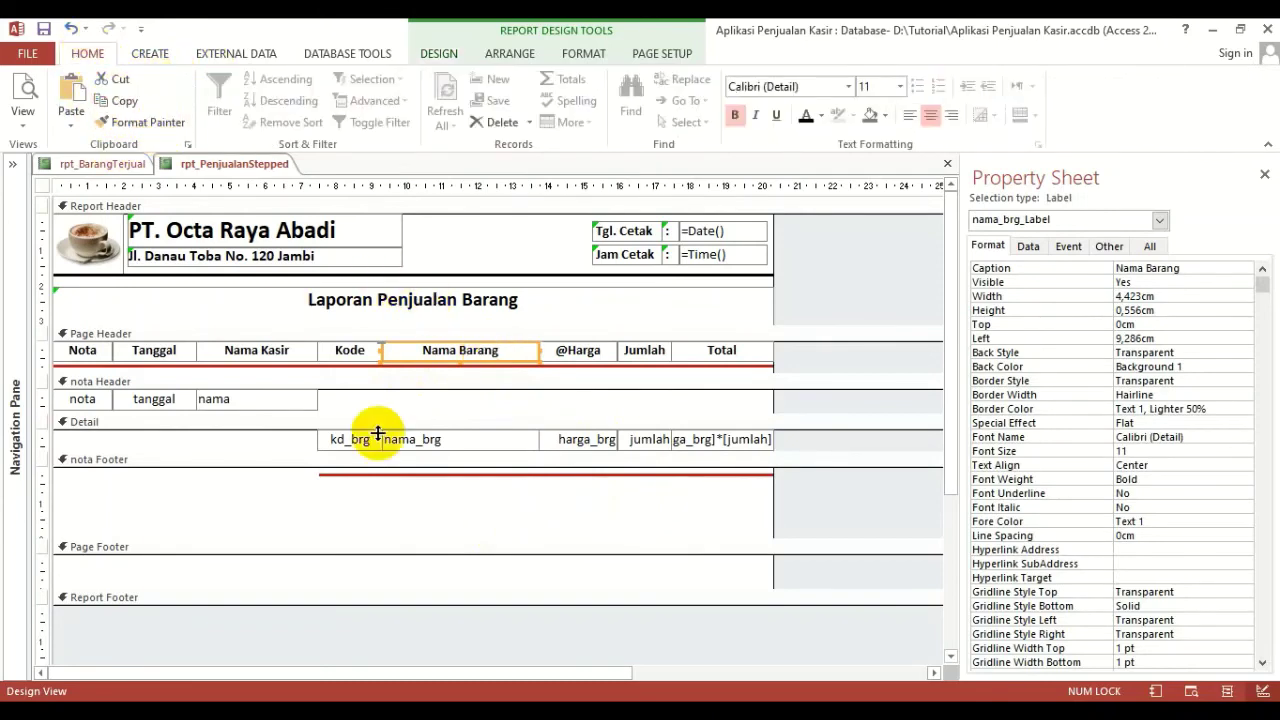
click(407, 512)
click(261, 492)
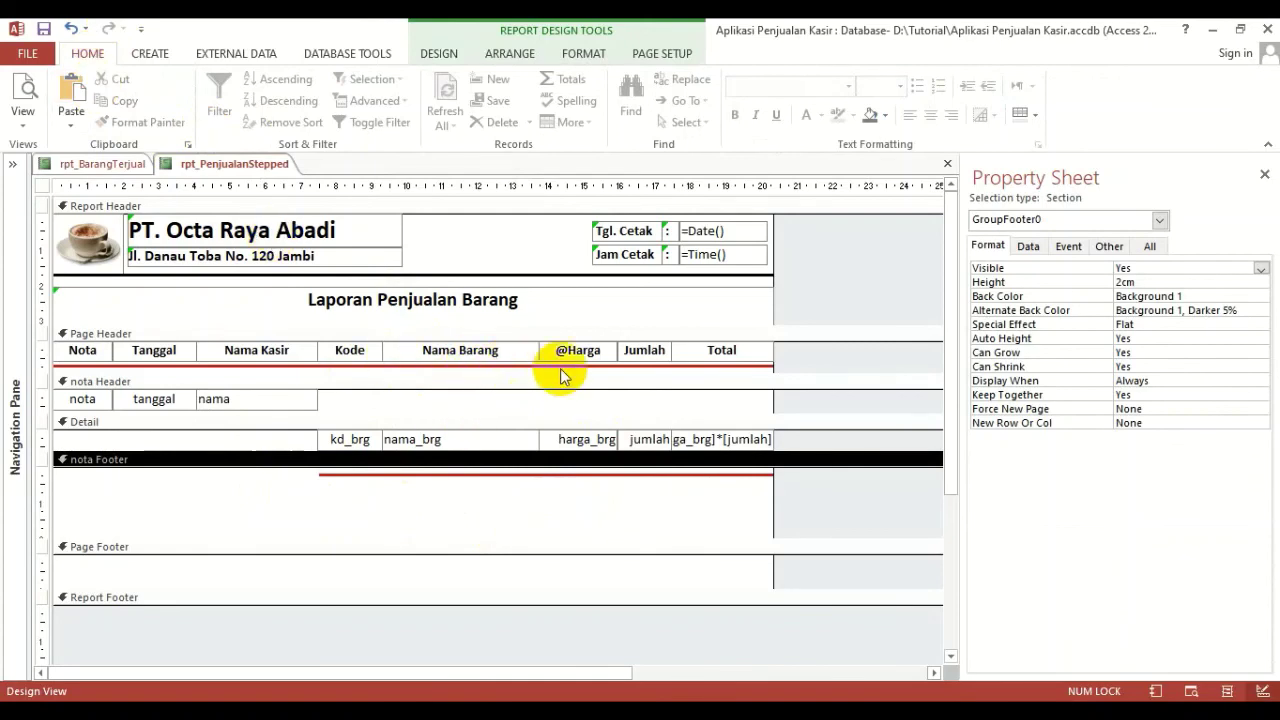
click(459, 350)
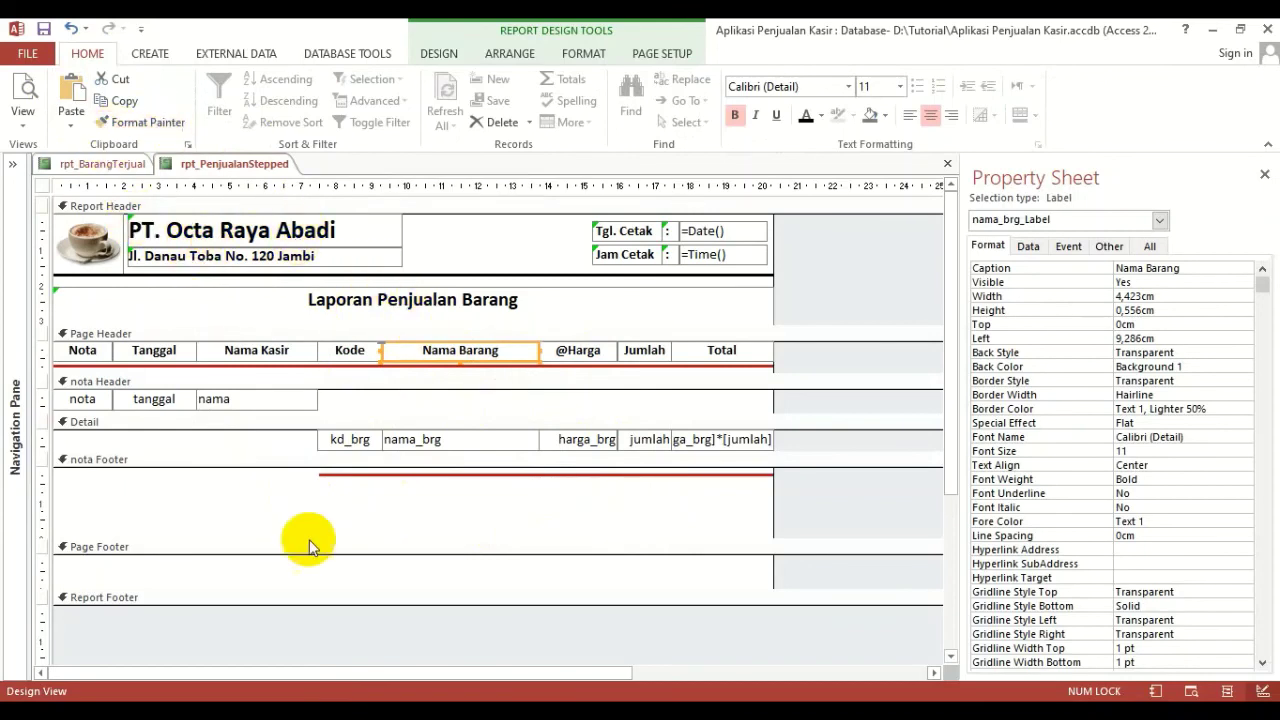
click(393, 508)
click(68, 95)
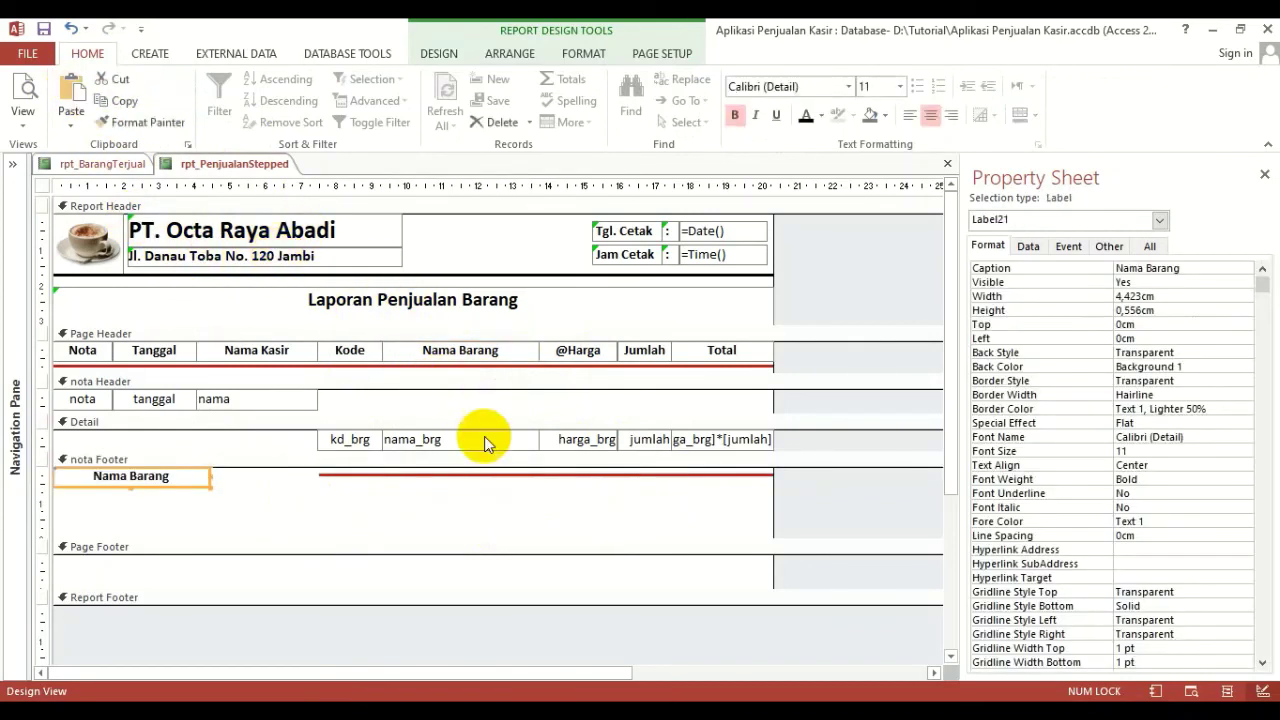
Move the copied label beneath the red line in the nota Footer and change its caption to "Sub Total :"
drag(166, 471, 601, 494)
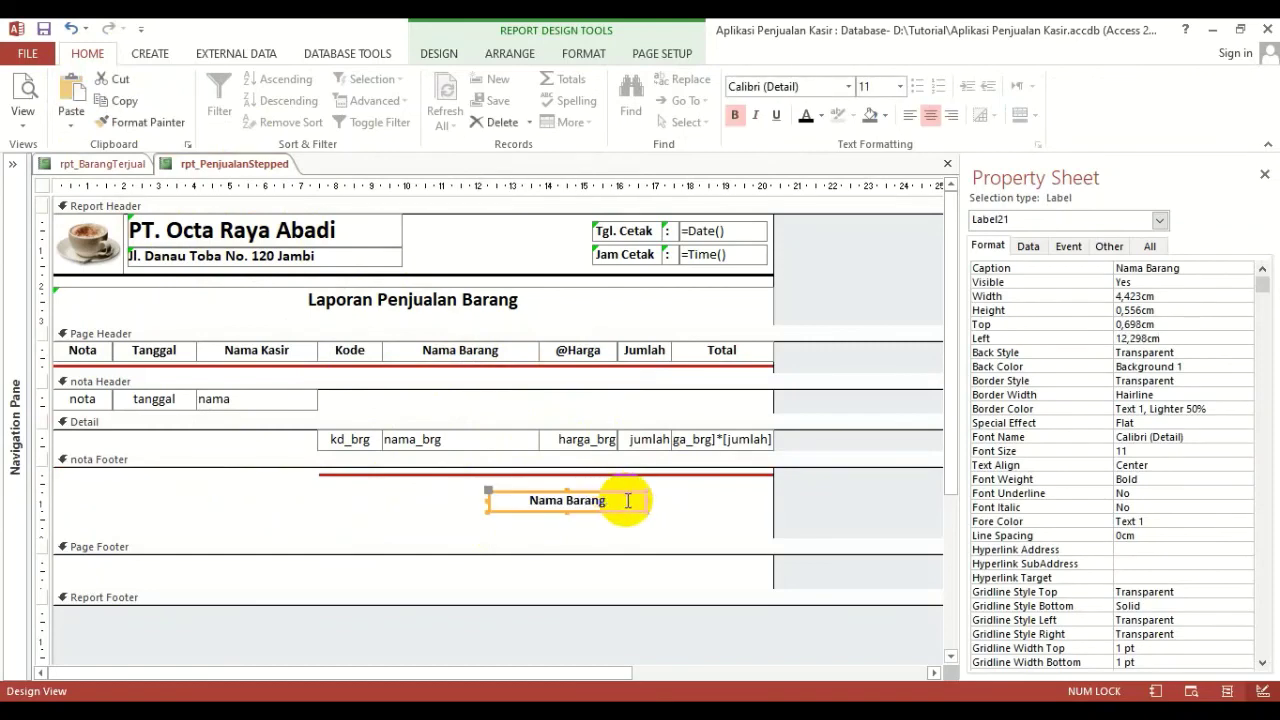
text(Sub Total)
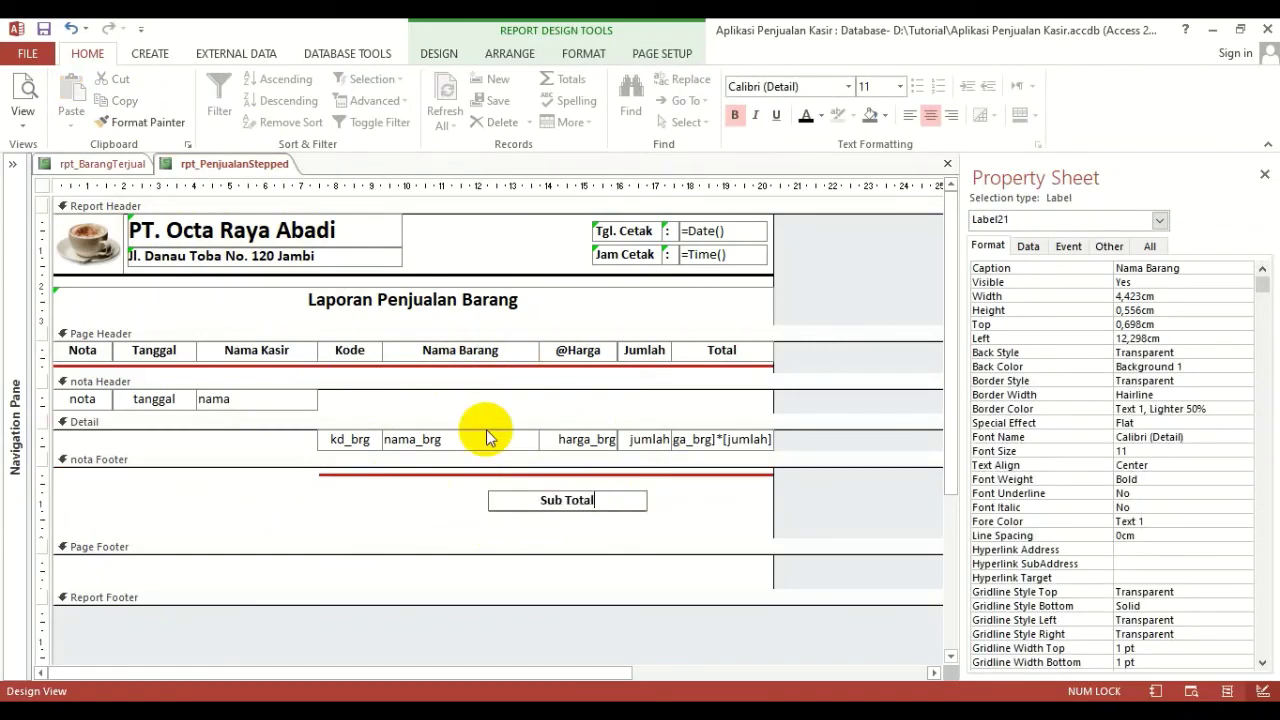
text(      :)
key(Return)
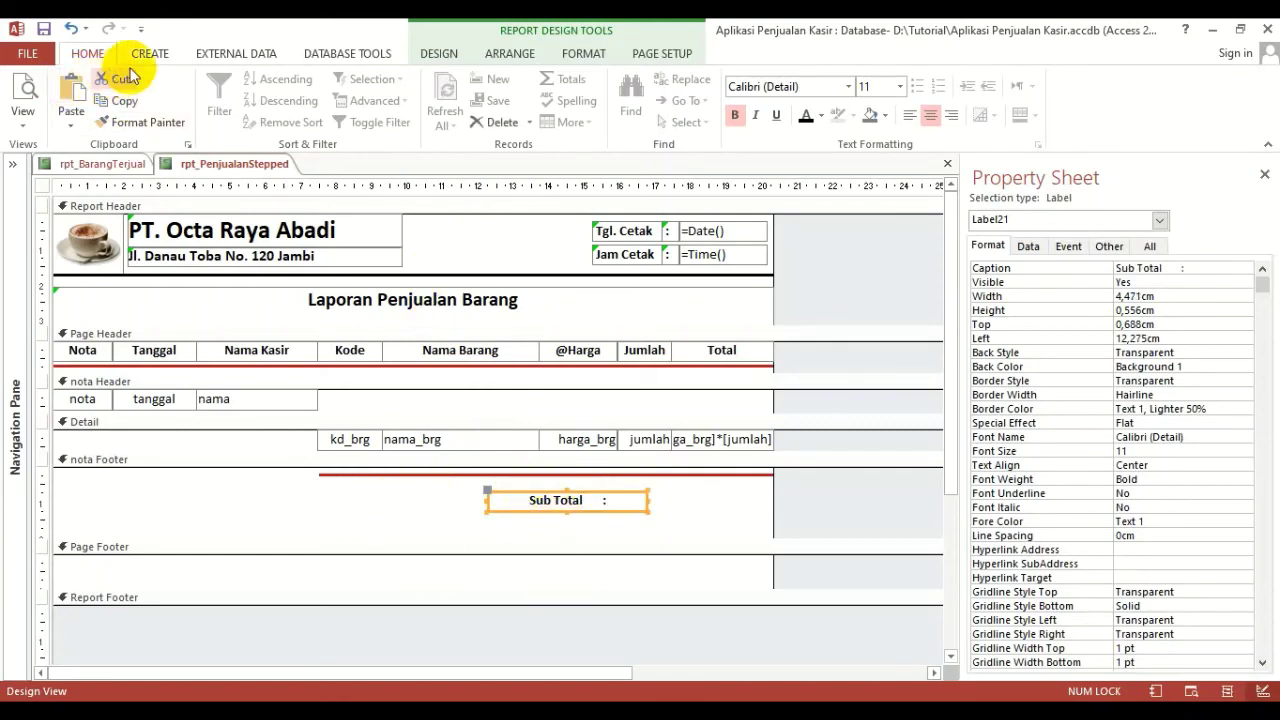
Left-align the Sub Total label and narrow it to about 2.4 cm
click(909, 115)
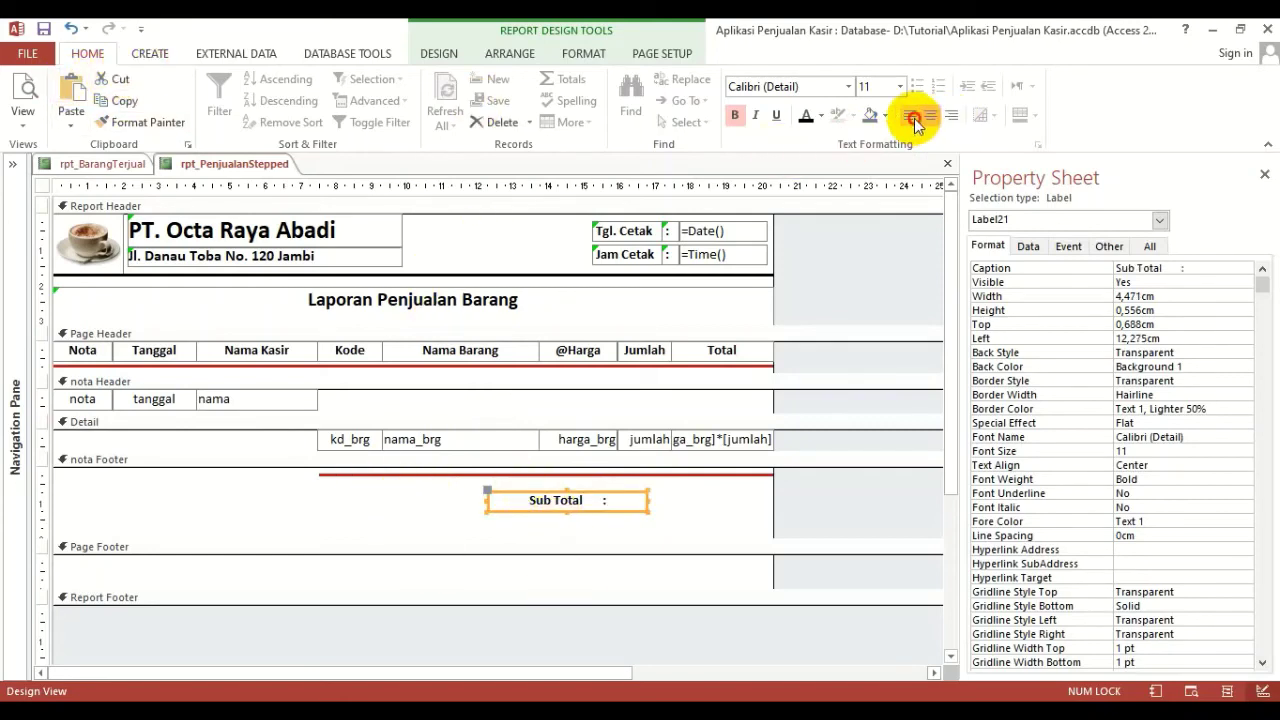
click(628, 501)
drag(574, 506, 574, 506)
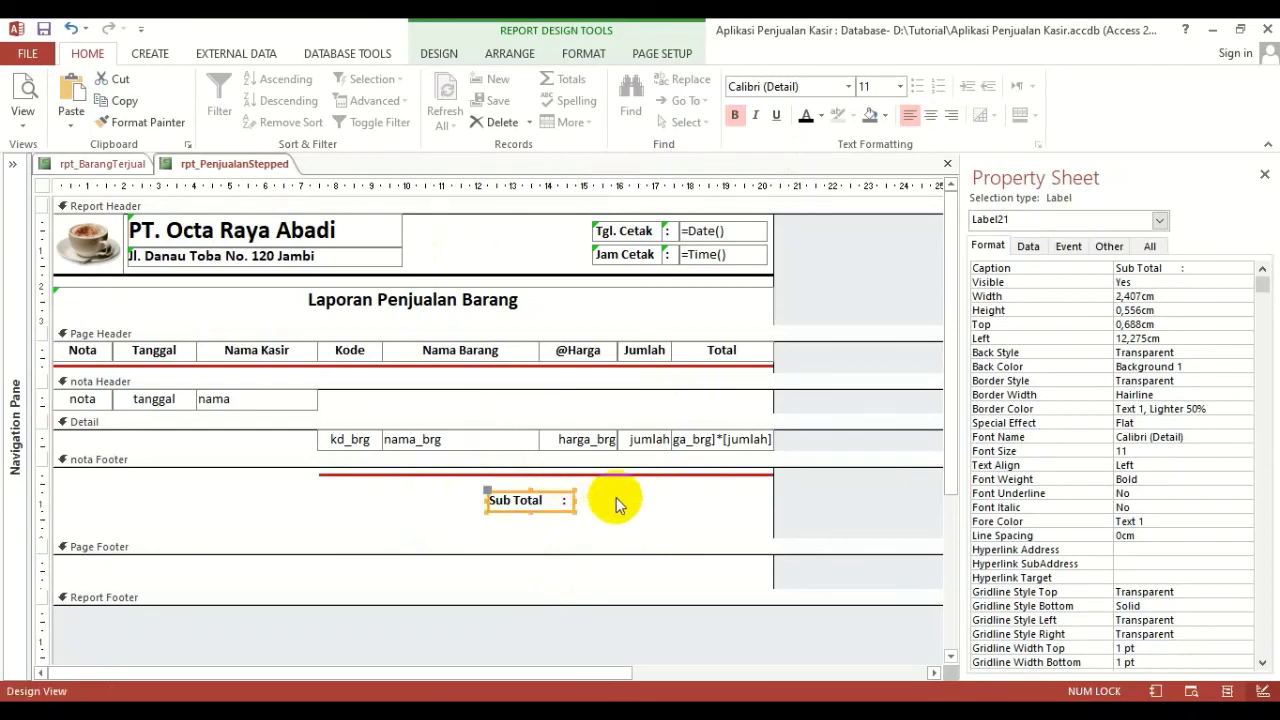
Make the nota, tanggal and nama text boxes in the nota Header bold
click(700, 441)
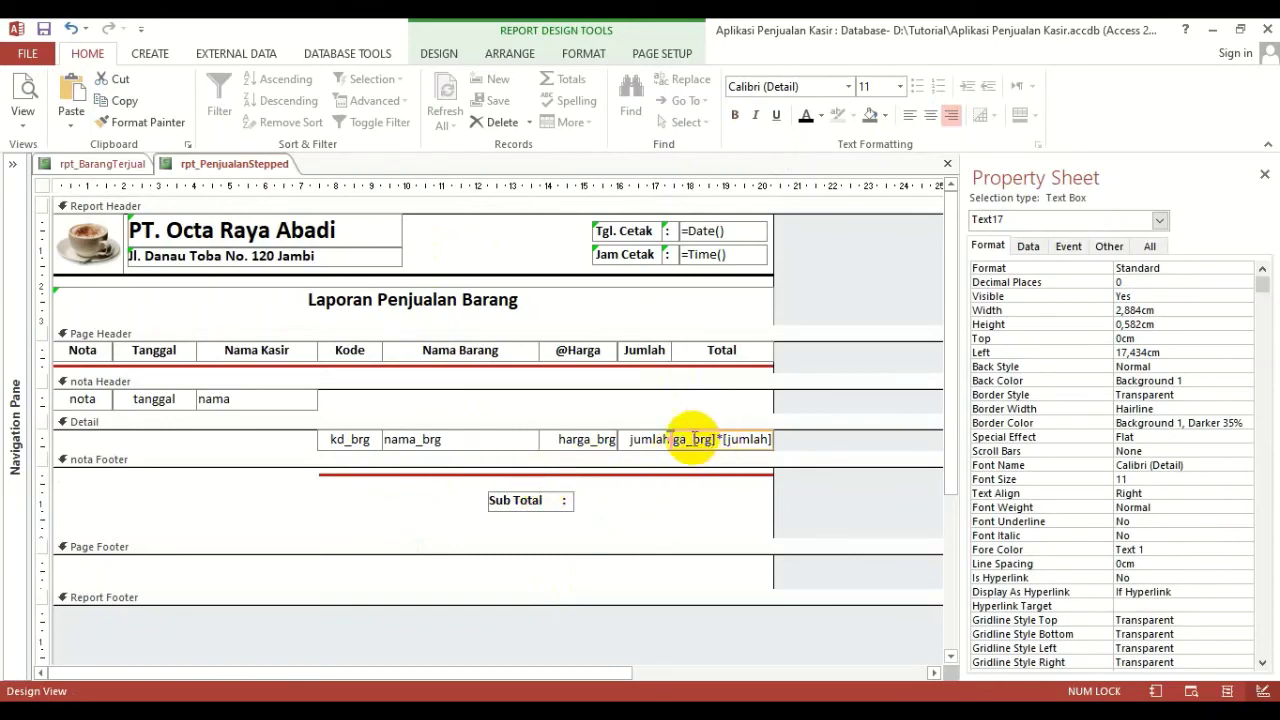
click(640, 485)
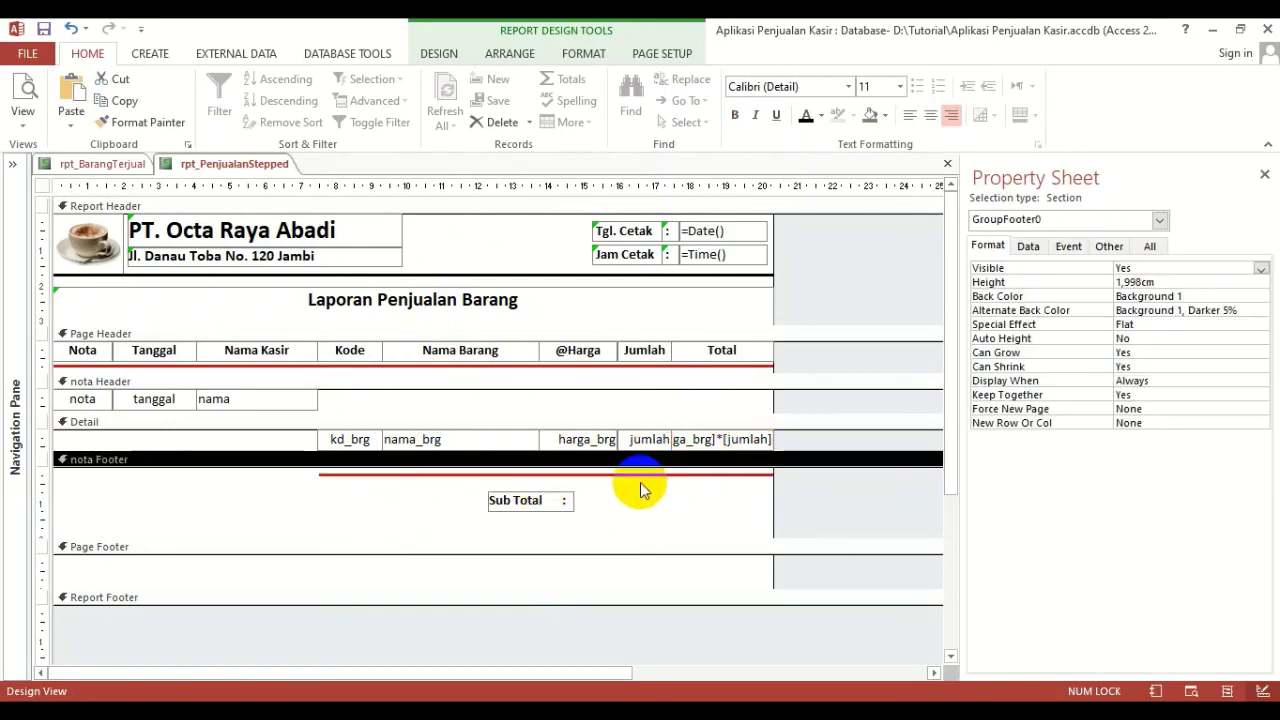
drag(360, 409, 58, 392)
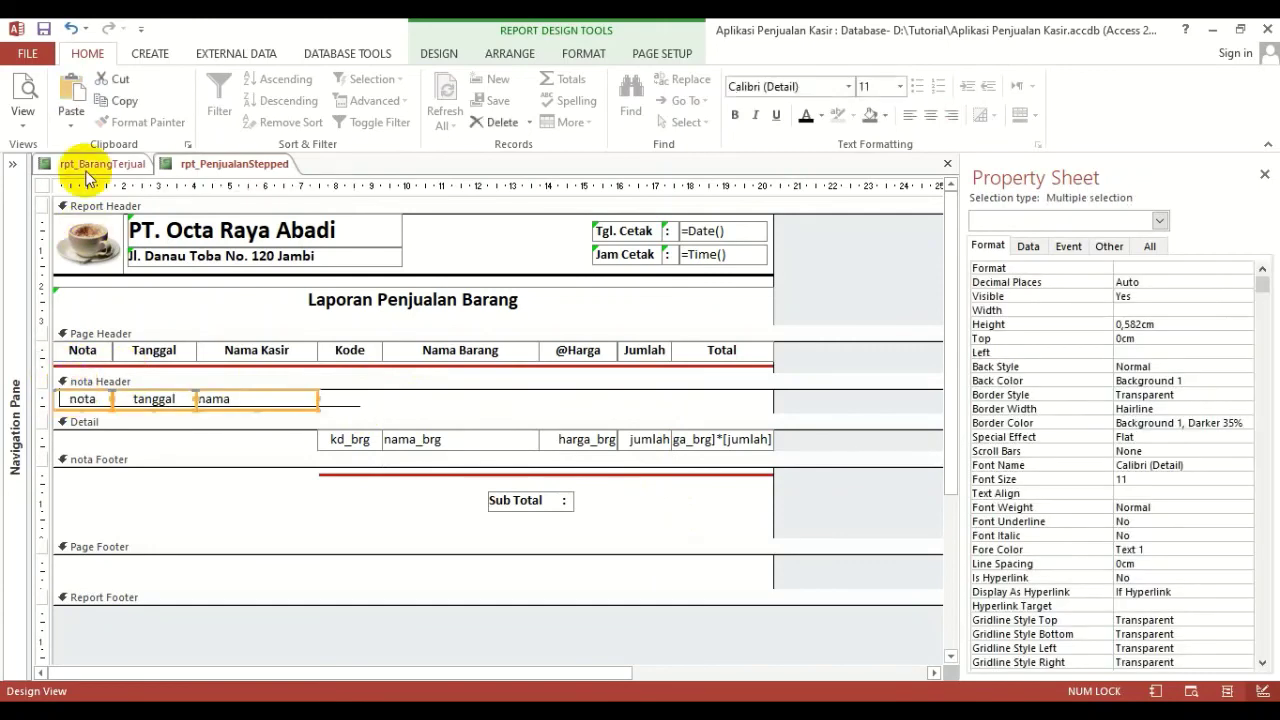
click(735, 115)
click(674, 497)
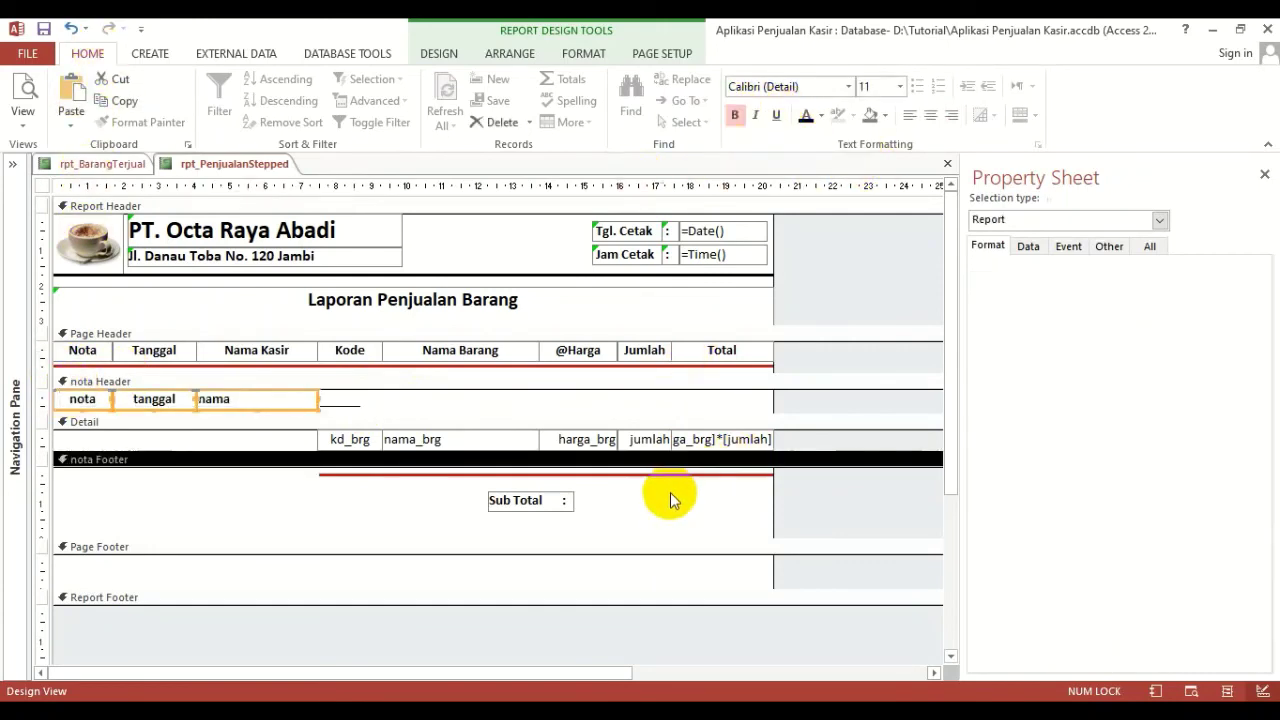
Copy the Total column's expression text box from the Detail section into the nota Footer
click(691, 441)
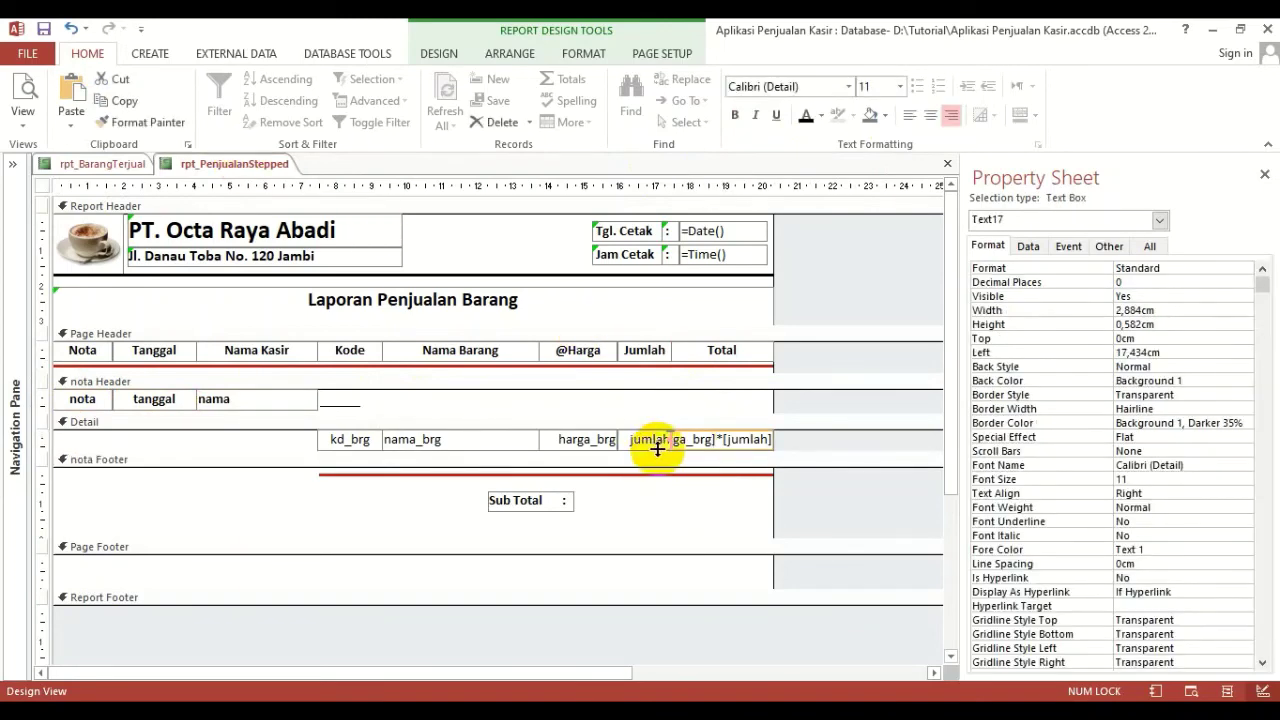
click(122, 101)
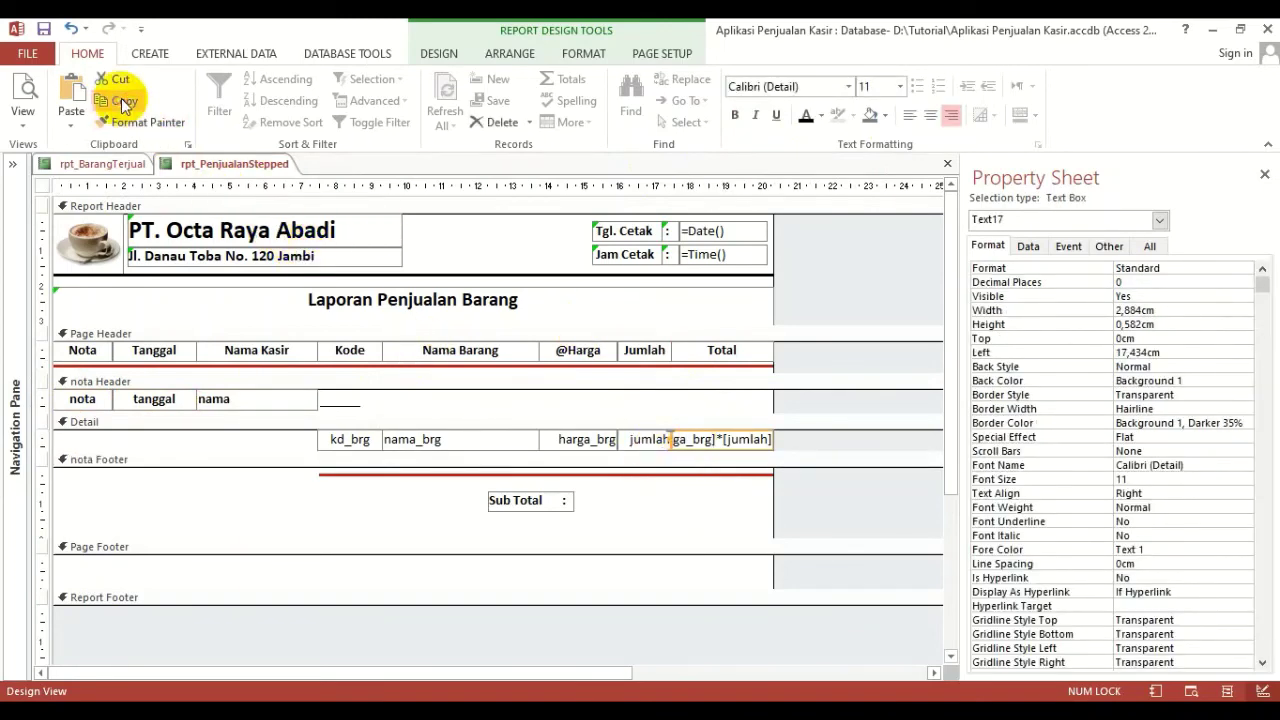
click(633, 527)
click(72, 95)
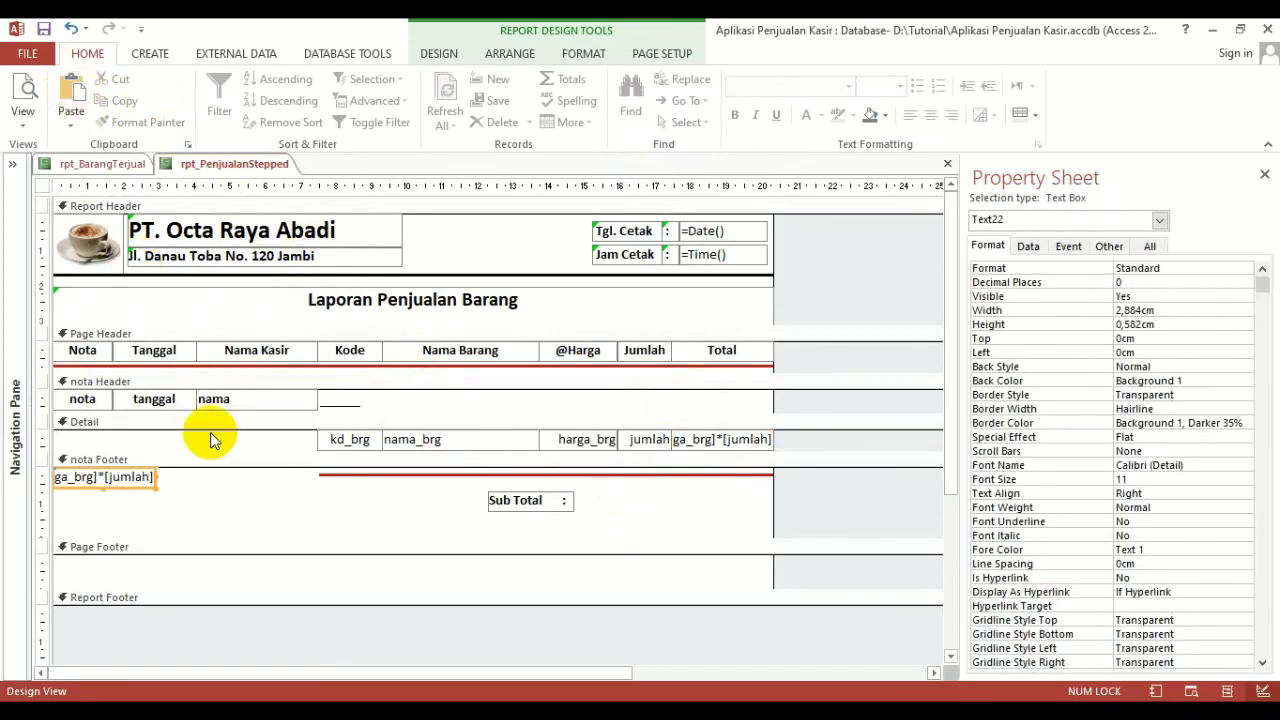
Move the copied text box beneath the red line in the nota Footer and change its expression to =sum([harga_brg]*[jumlah])
click(171, 496)
drag(129, 477, 726, 499)
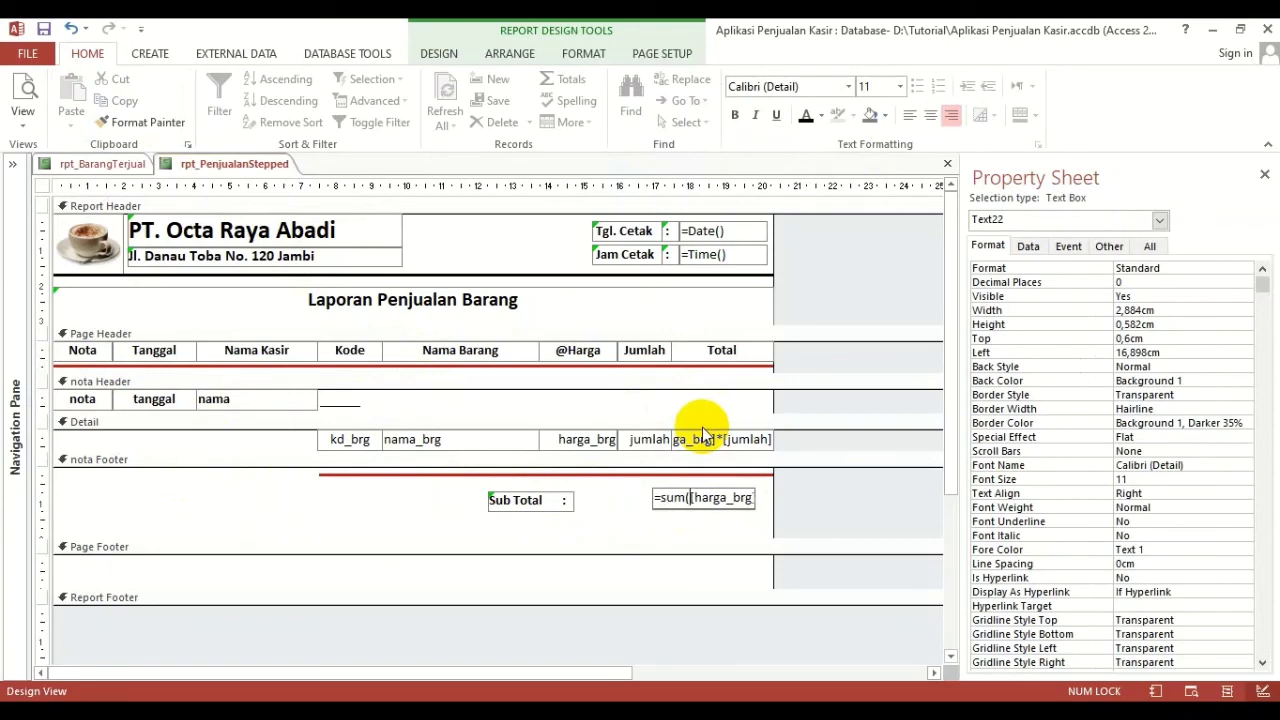
key(Escape)
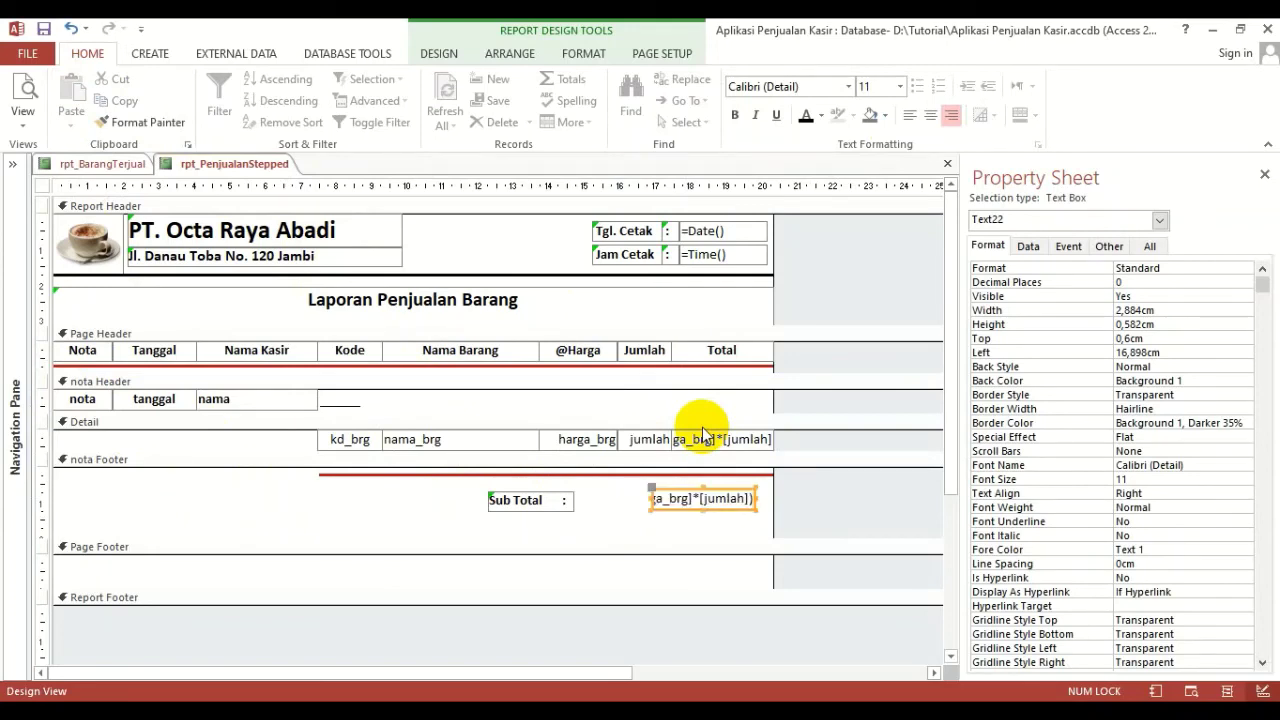
Nudge the sum text box up to about 0.5 cm from the top and left-align it with the Detail section's Total text box
click(606, 498)
click(705, 507)
click(705, 506)
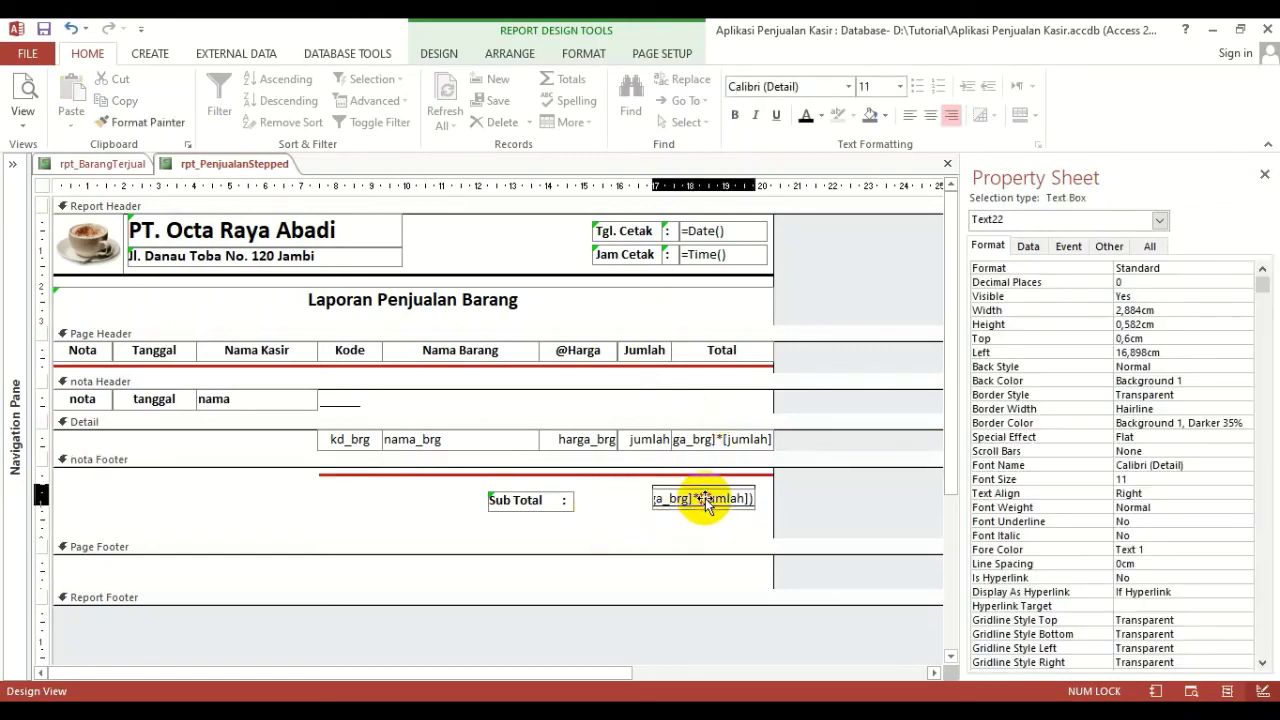
drag(705, 500, 705, 499)
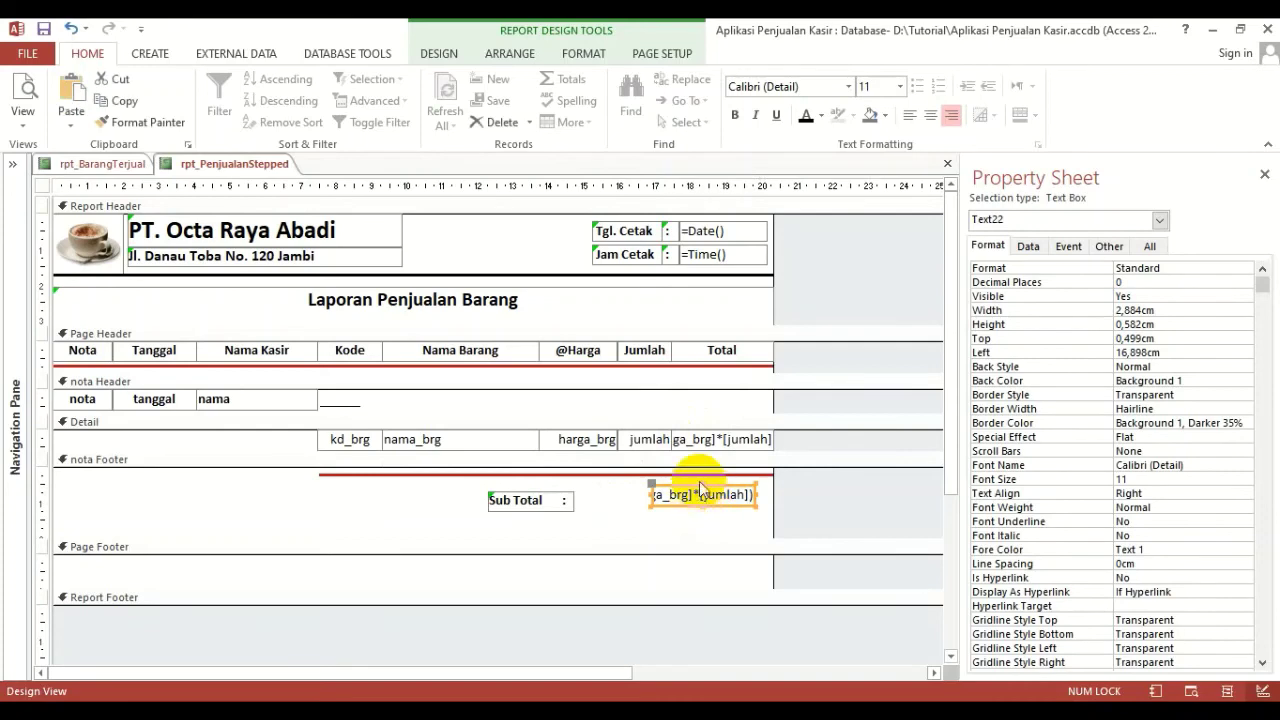
shift+click(727, 447)
right_click(726, 445)
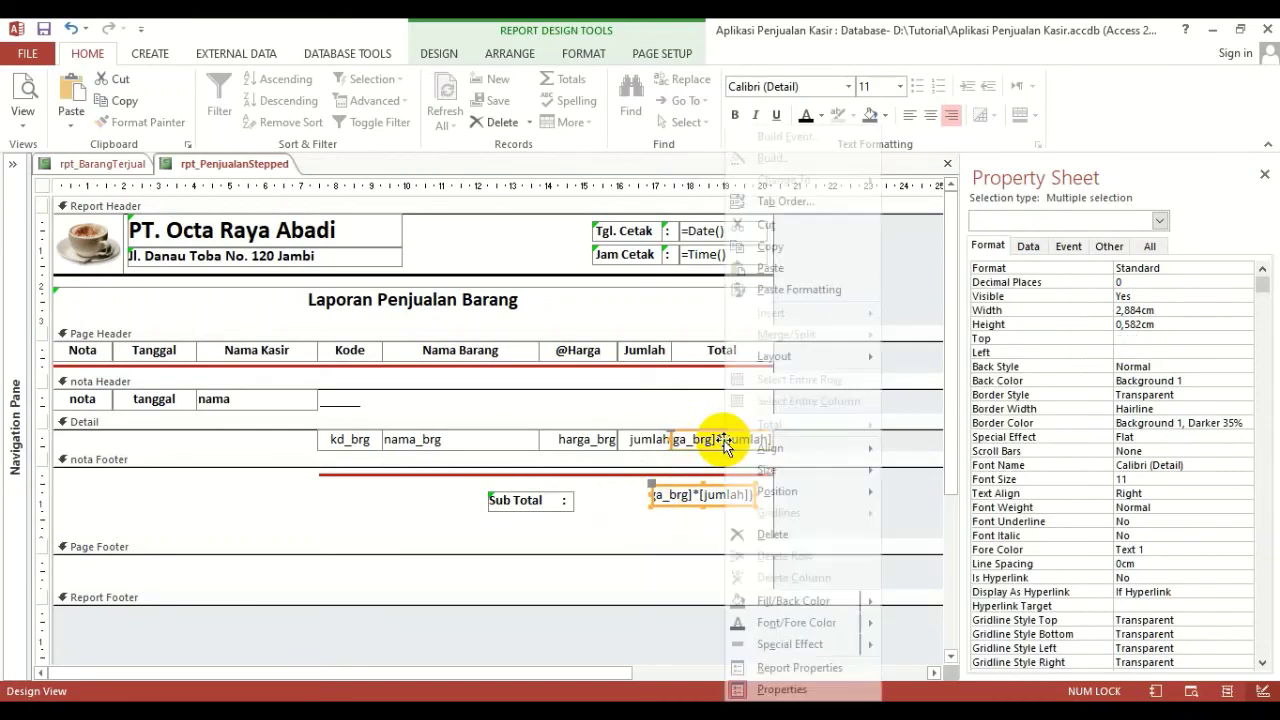
click(510, 51)
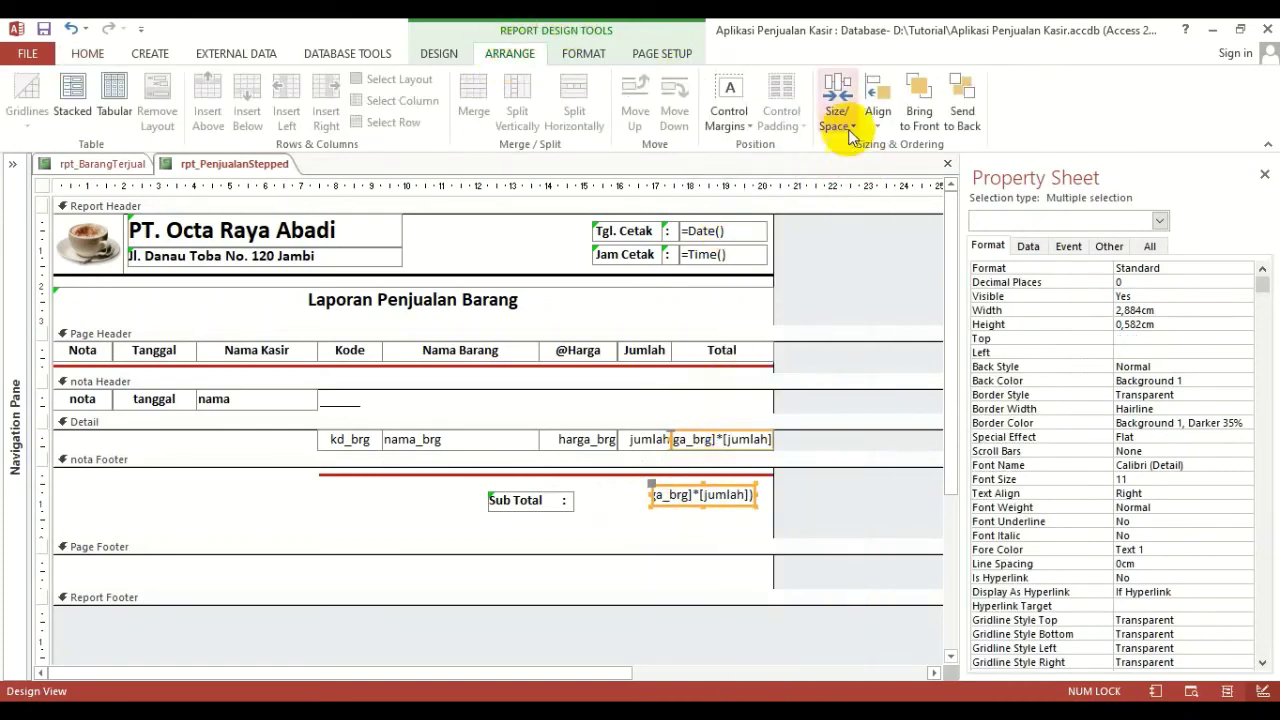
click(877, 112)
click(902, 190)
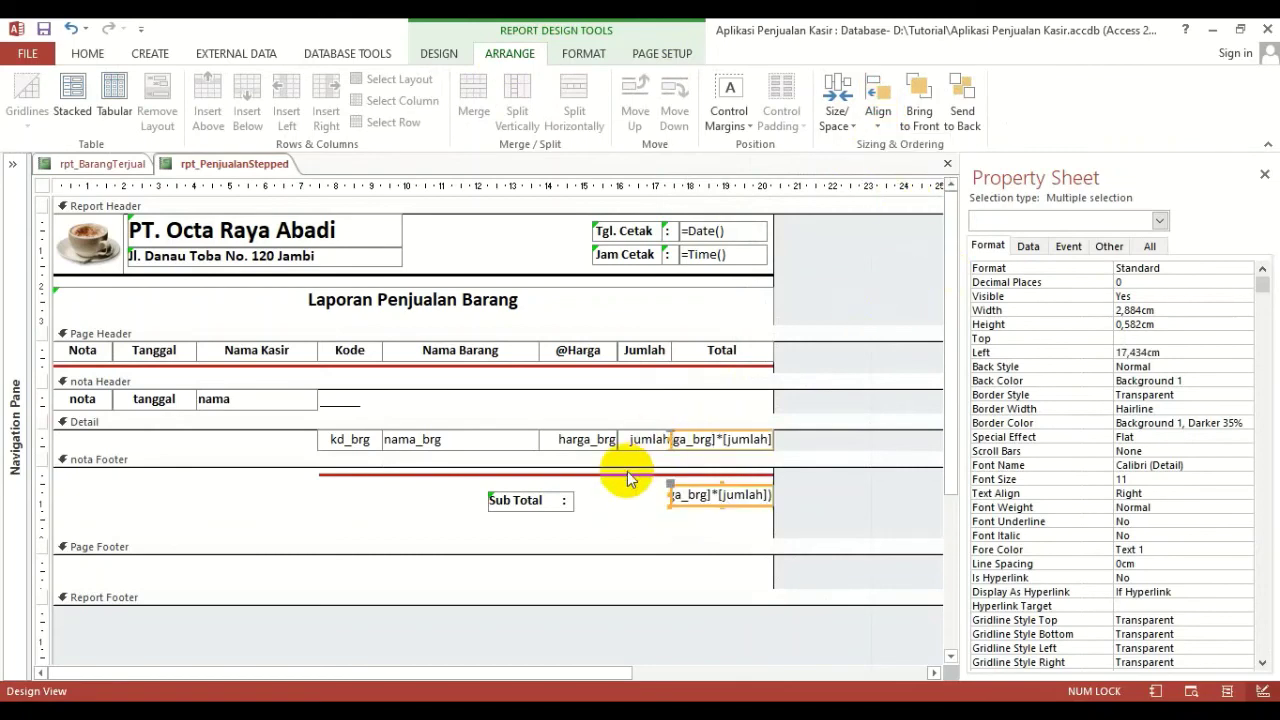
Move the Sub Total label directly beside the sum text box and align the tops of both controls
click(600, 495)
drag(550, 496, 645, 496)
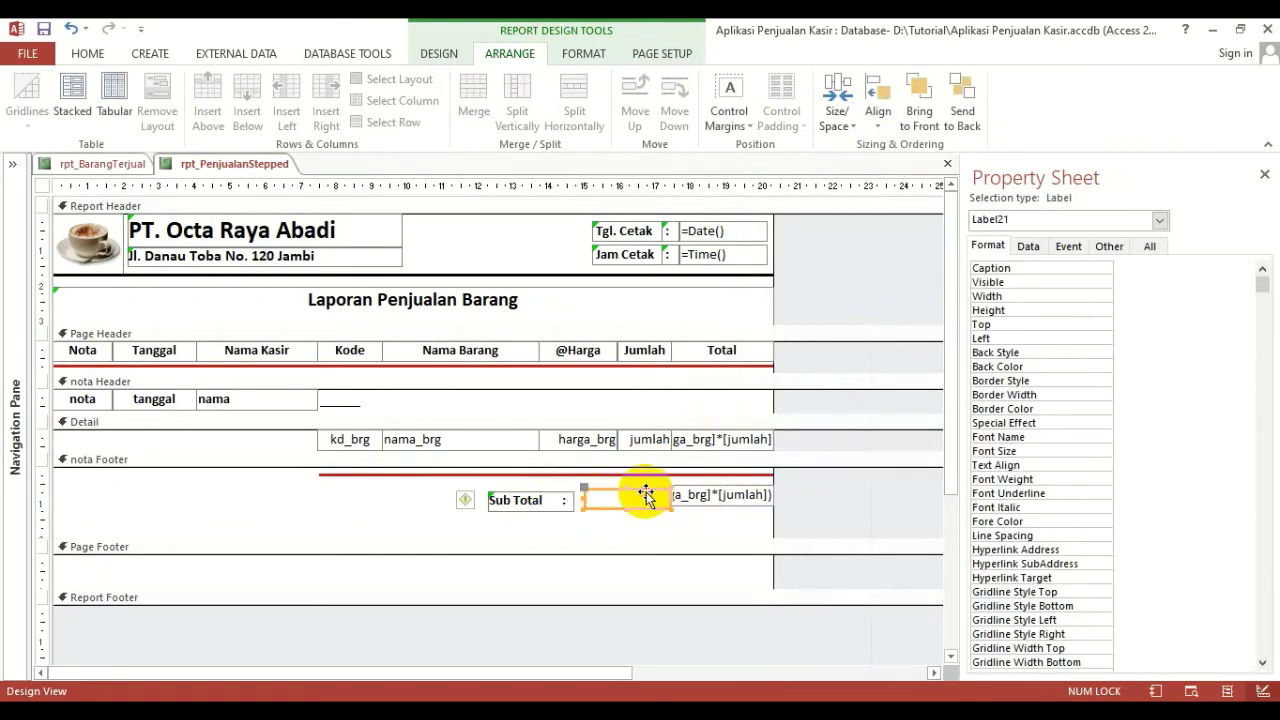
shift+click(727, 503)
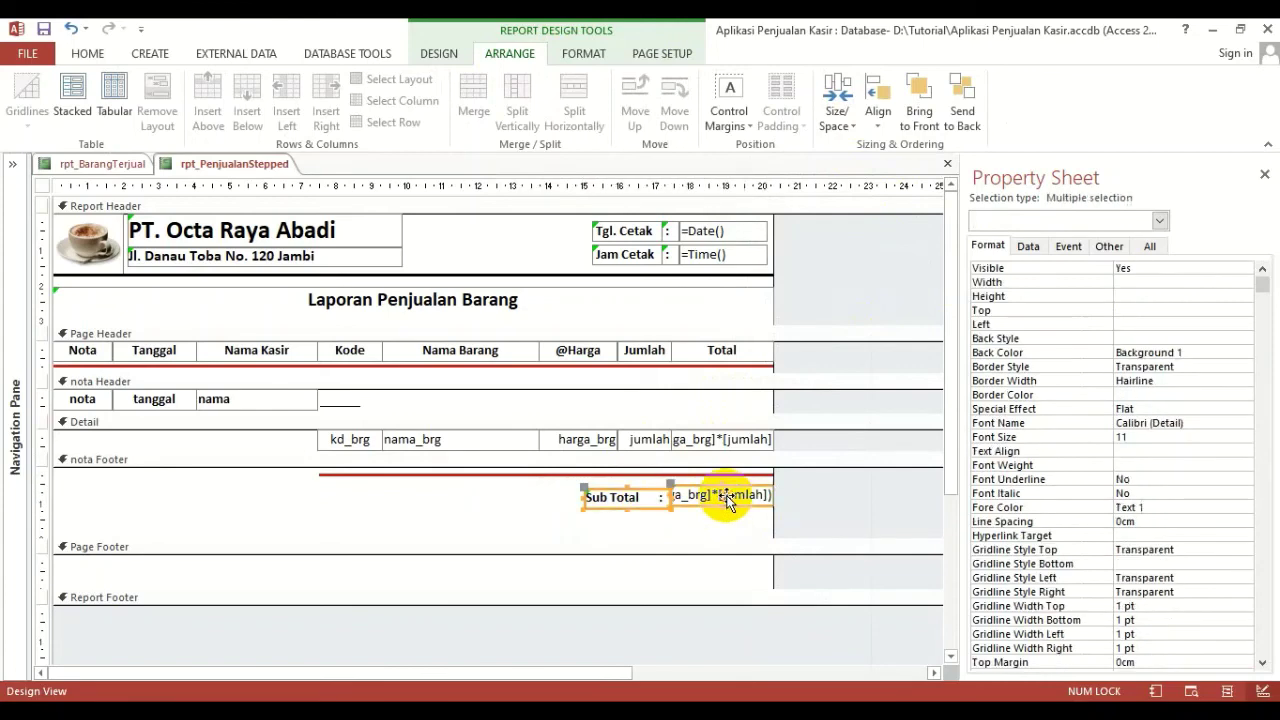
click(879, 117)
click(902, 214)
click(523, 506)
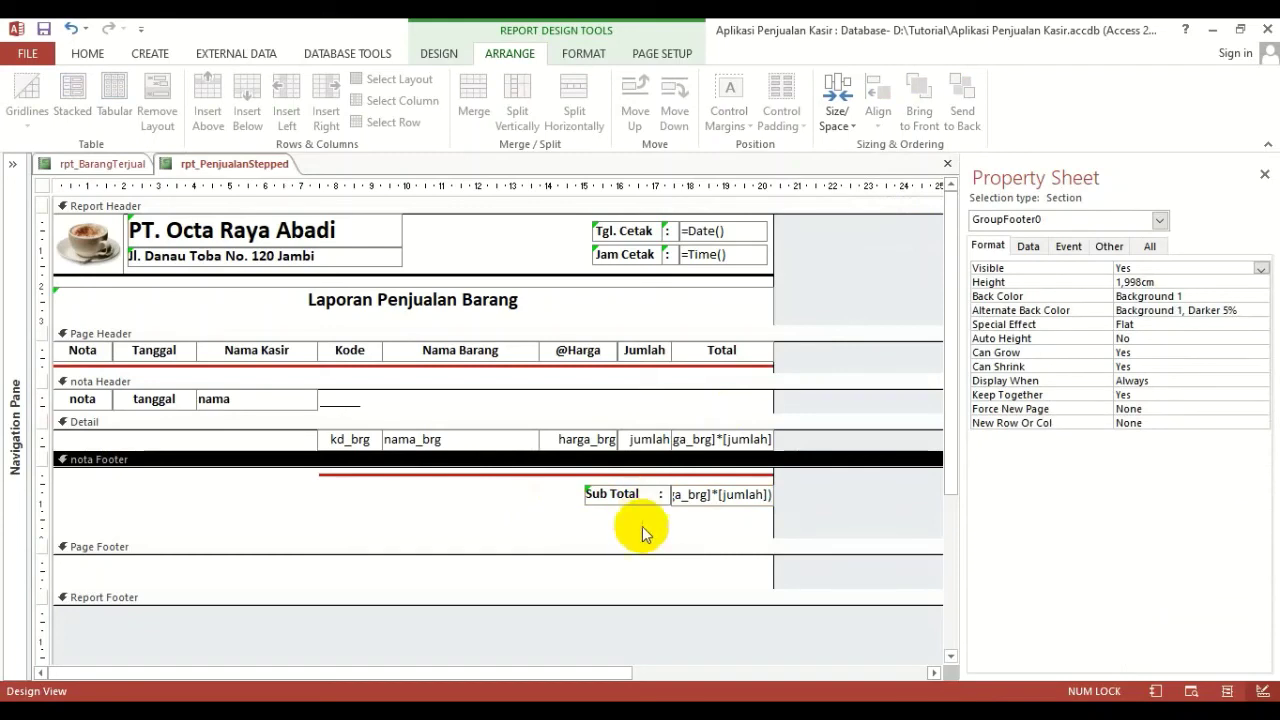
Size the Sub Total label and sum text box to the tallest, and shrink the nota Footer to about 1.4 cm high
drag(654, 520, 702, 499)
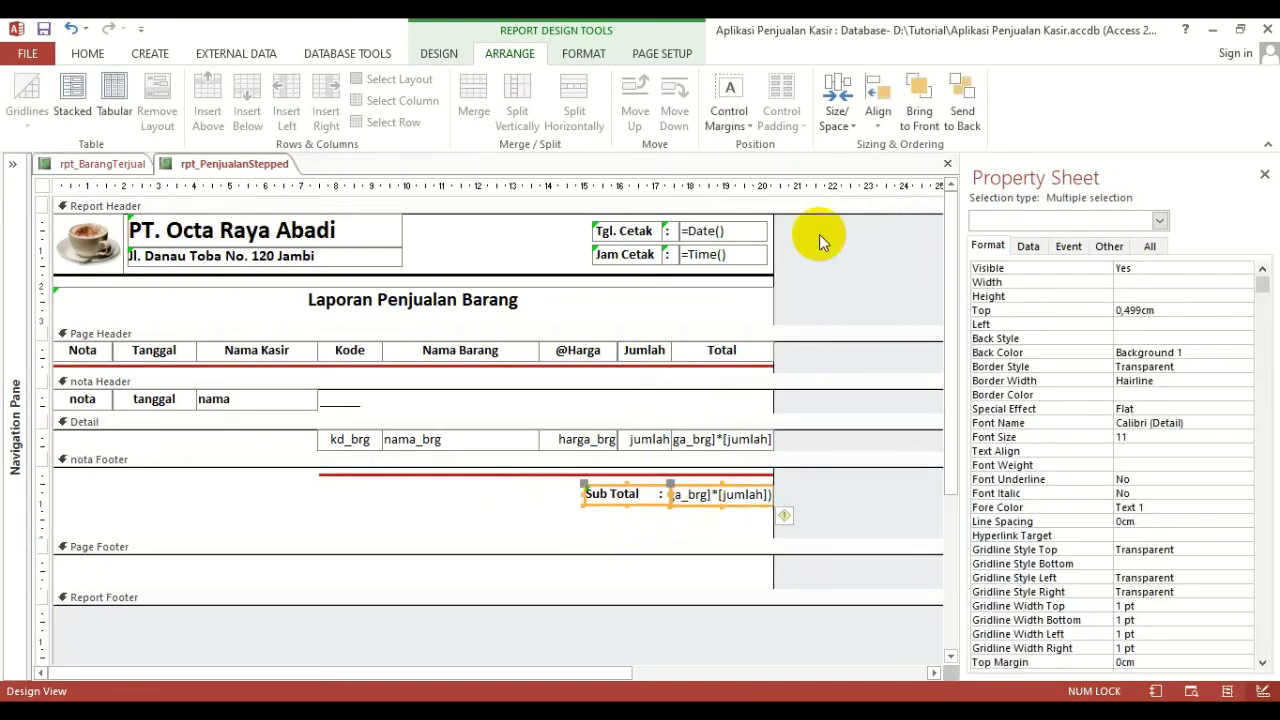
click(835, 112)
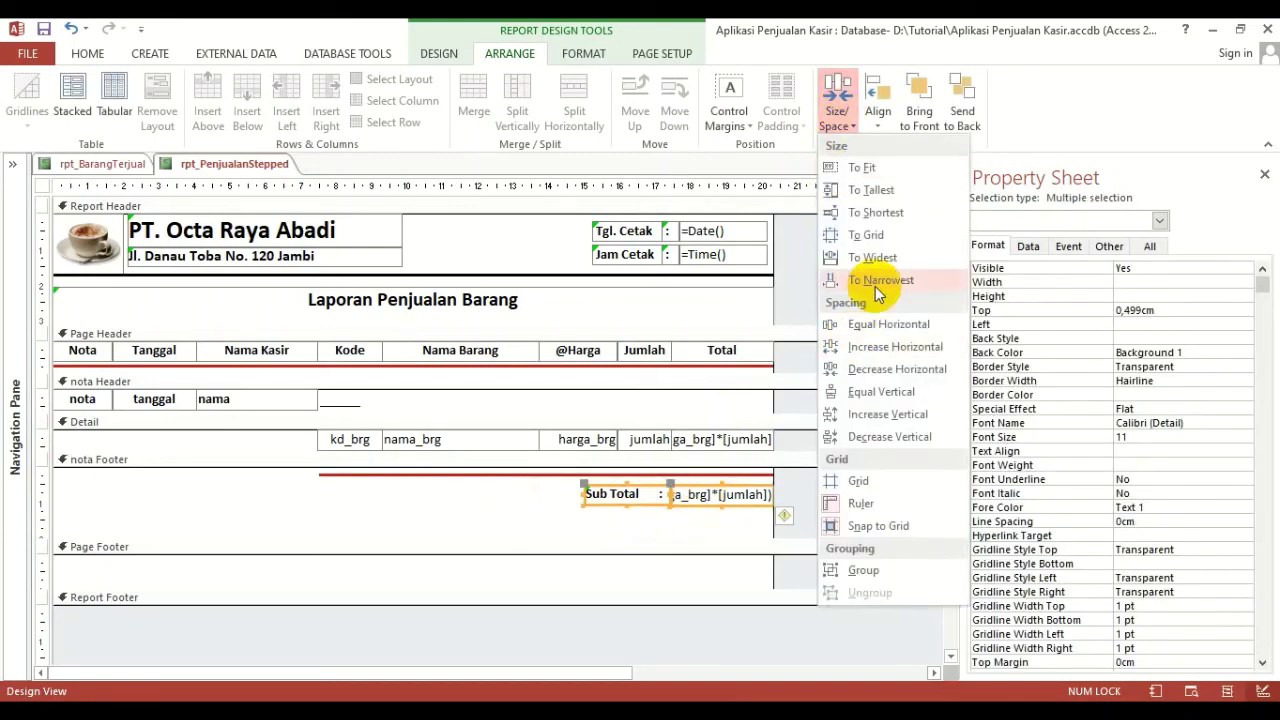
click(870, 190)
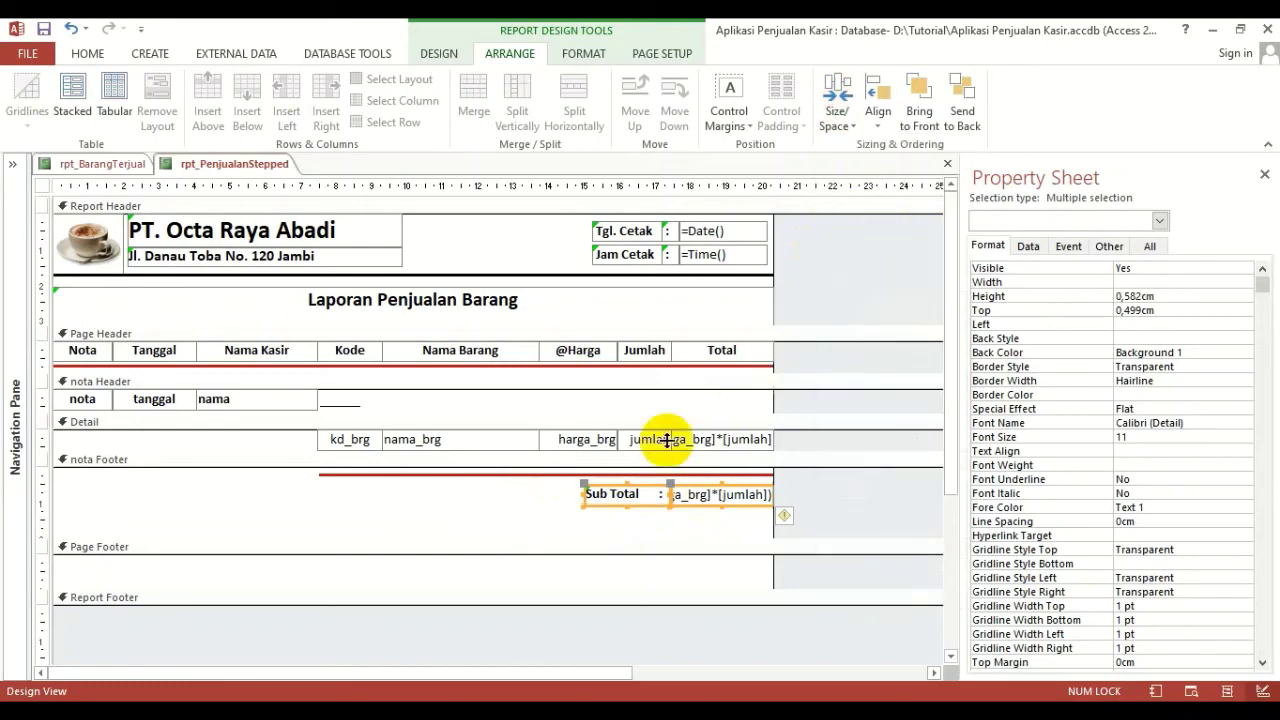
click(463, 510)
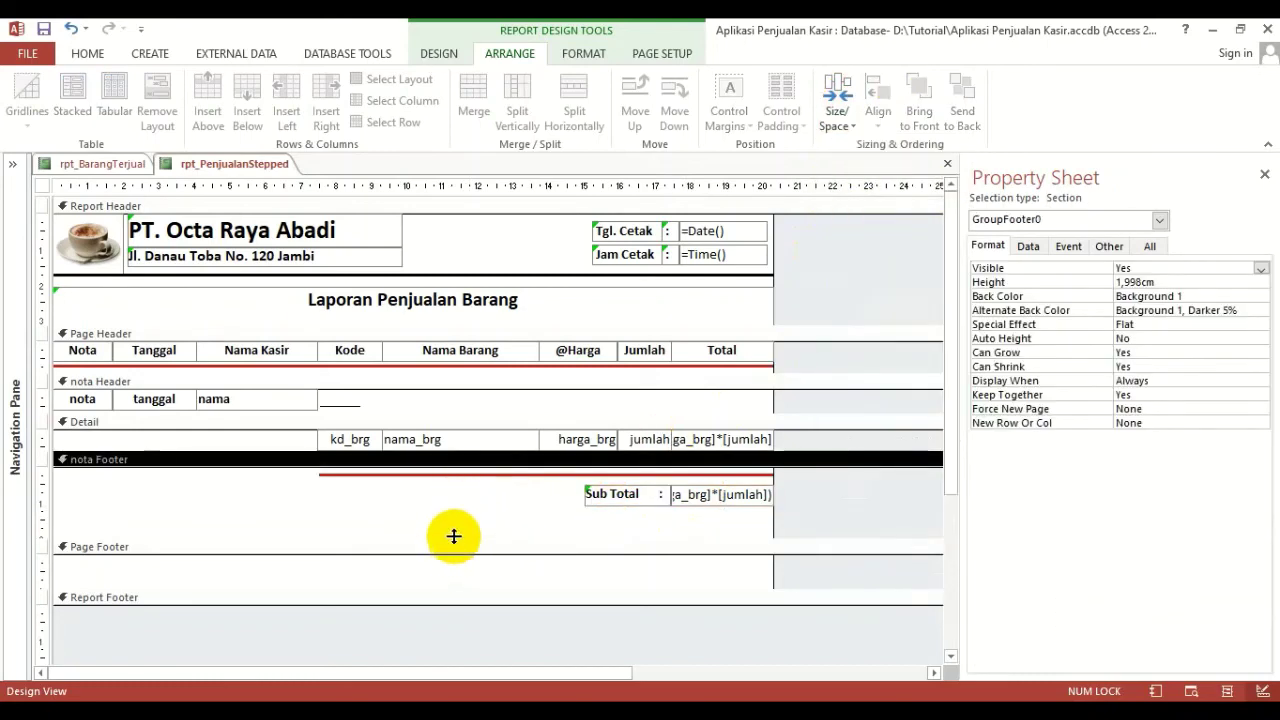
drag(453, 537, 452, 512)
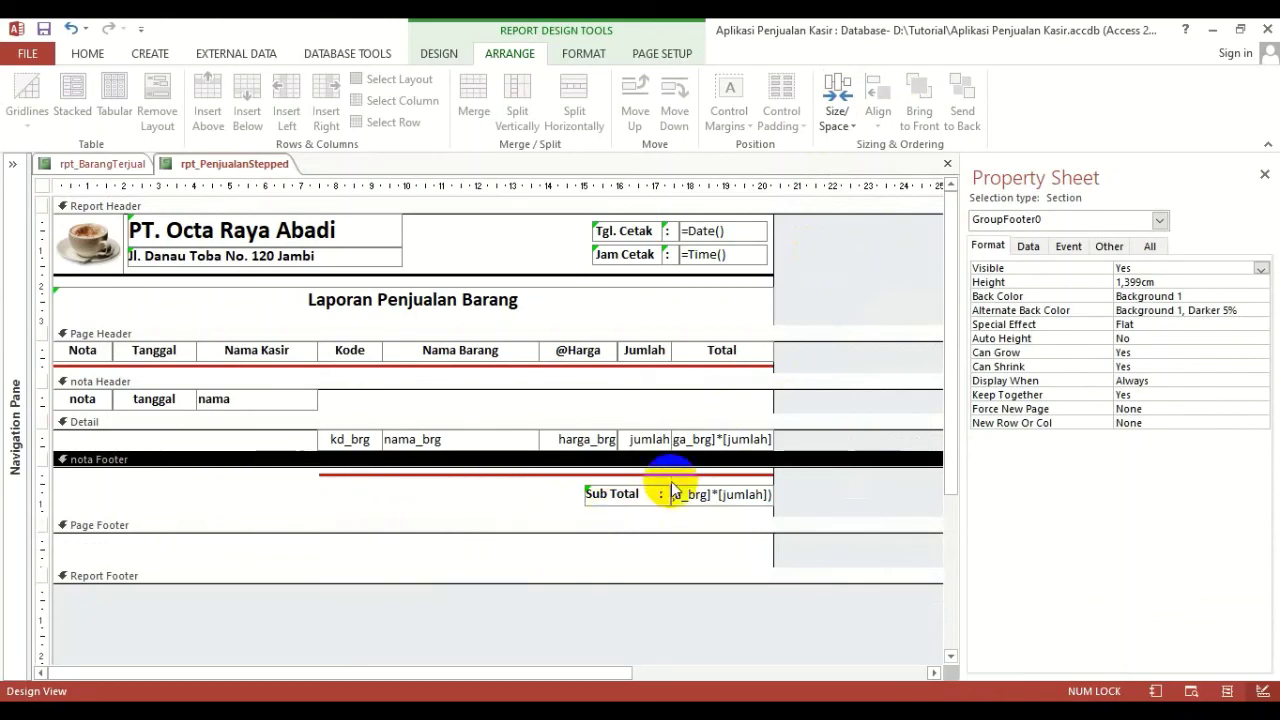
Make the Sub Total sum text box bold and check the report in Print Preview before returning to Design View
click(722, 494)
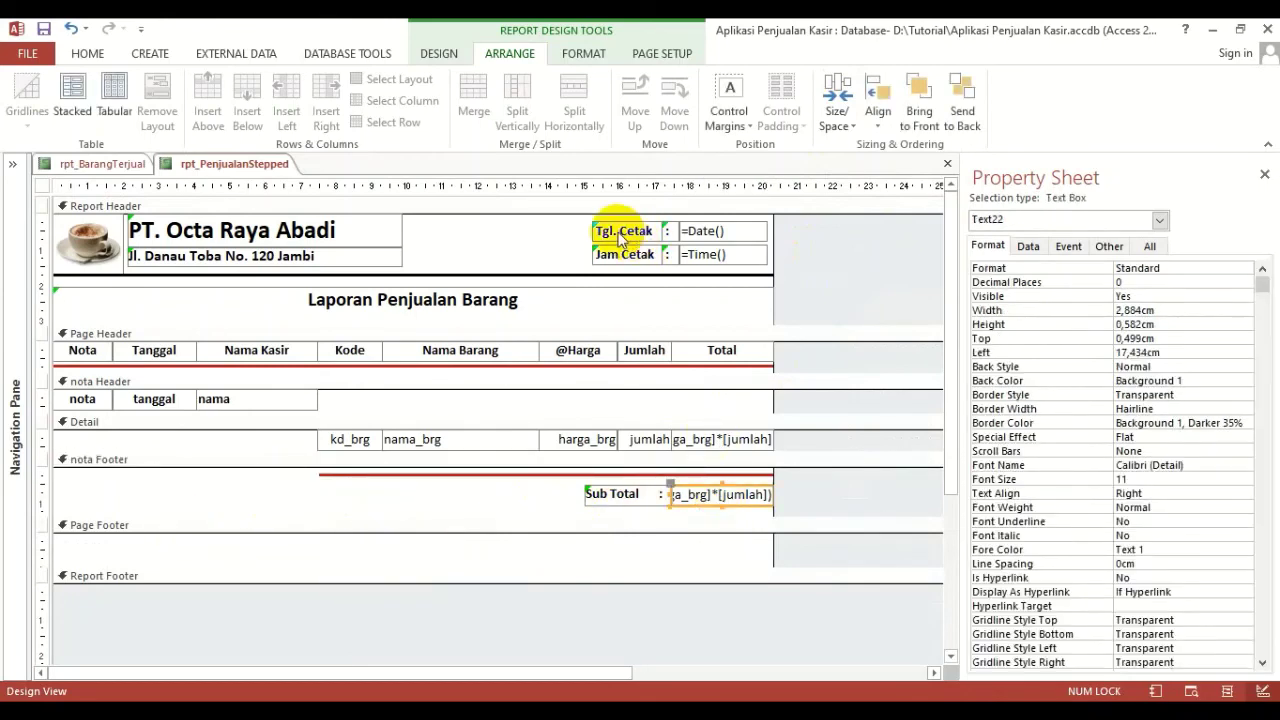
click(88, 53)
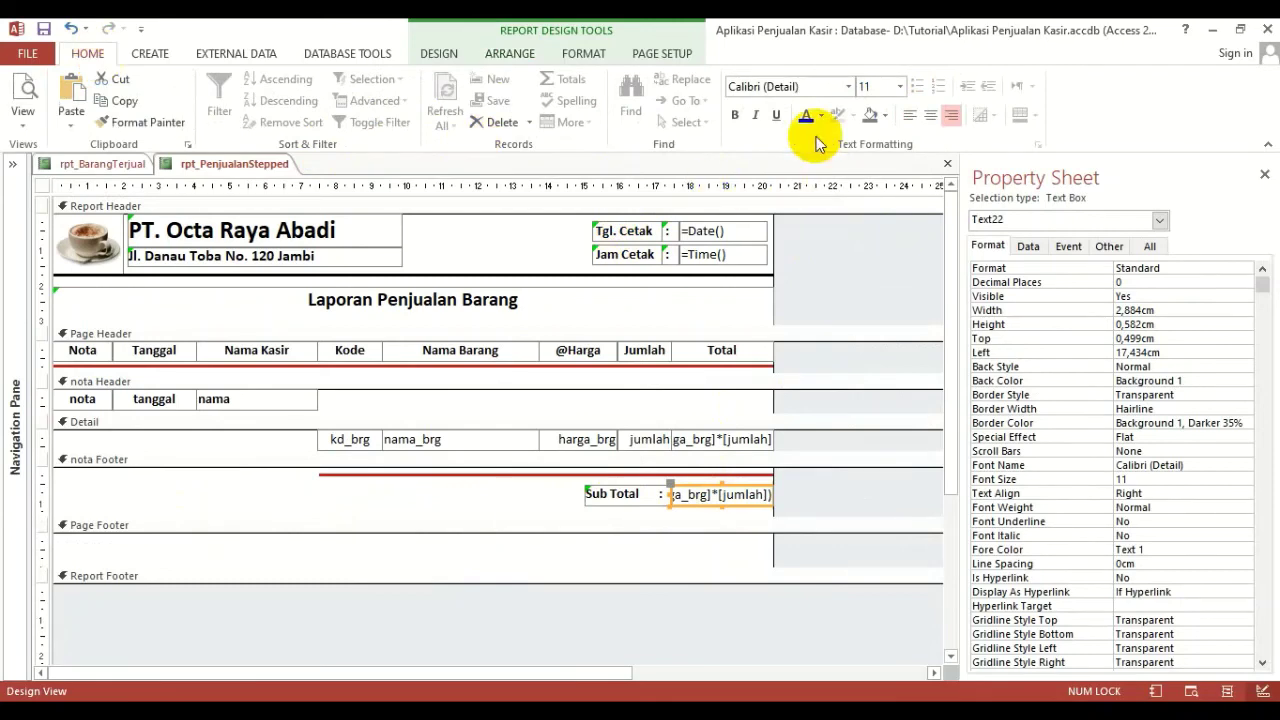
click(23, 92)
click(417, 191)
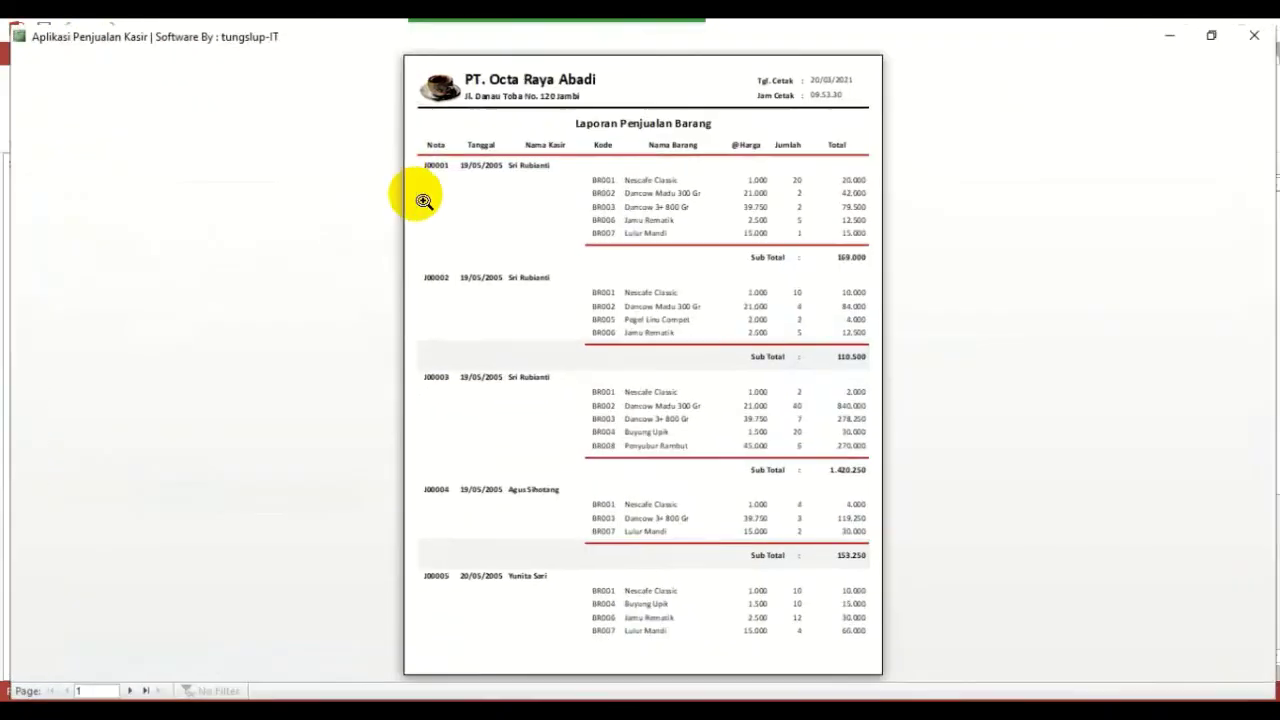
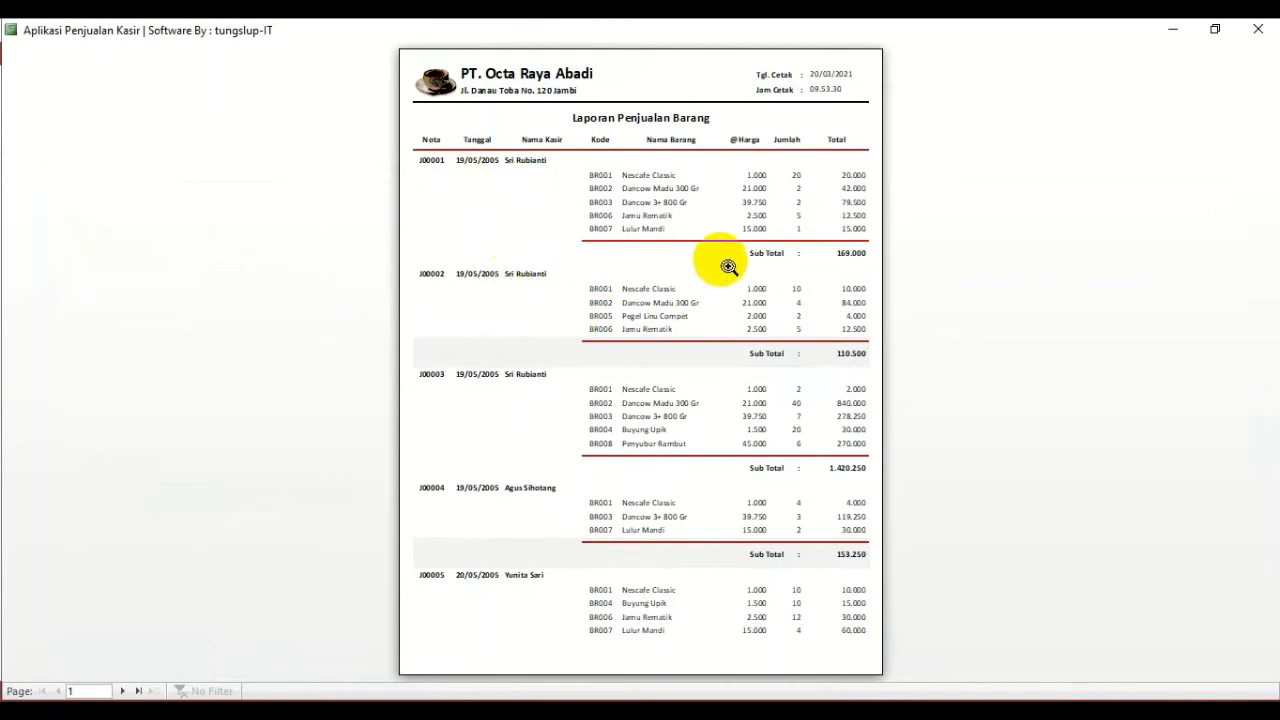
right_click(600, 252)
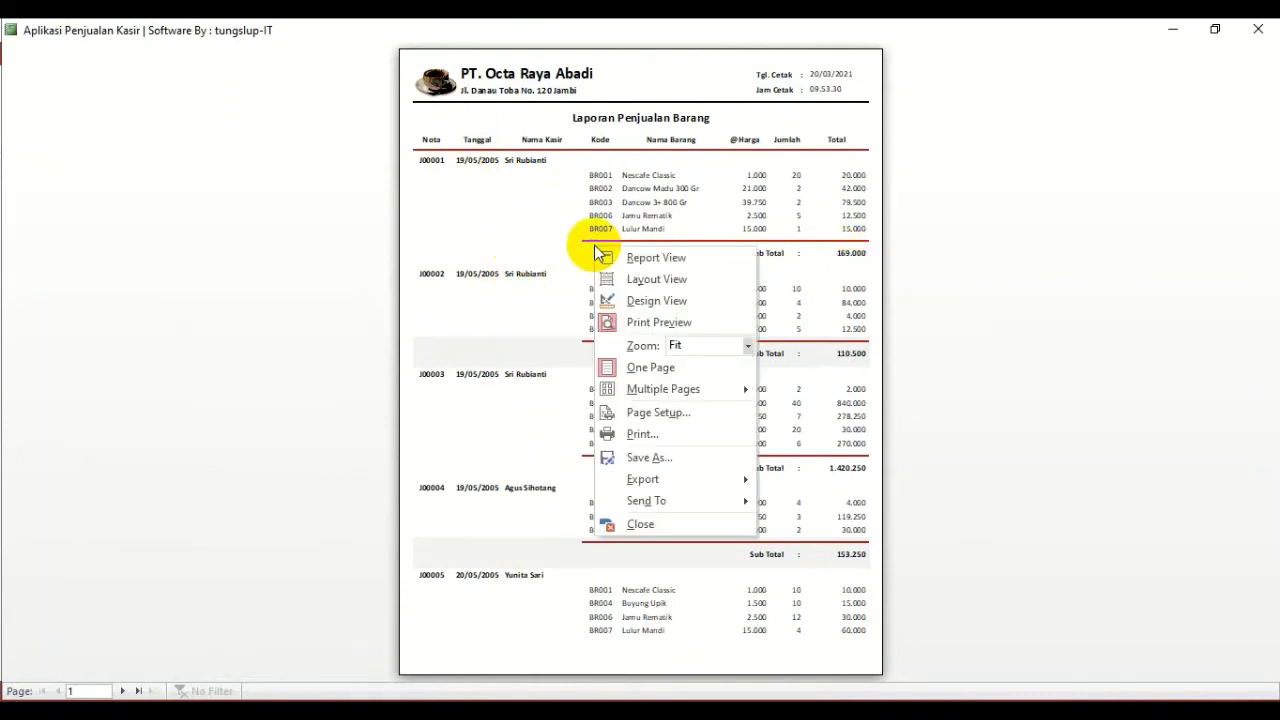
click(628, 297)
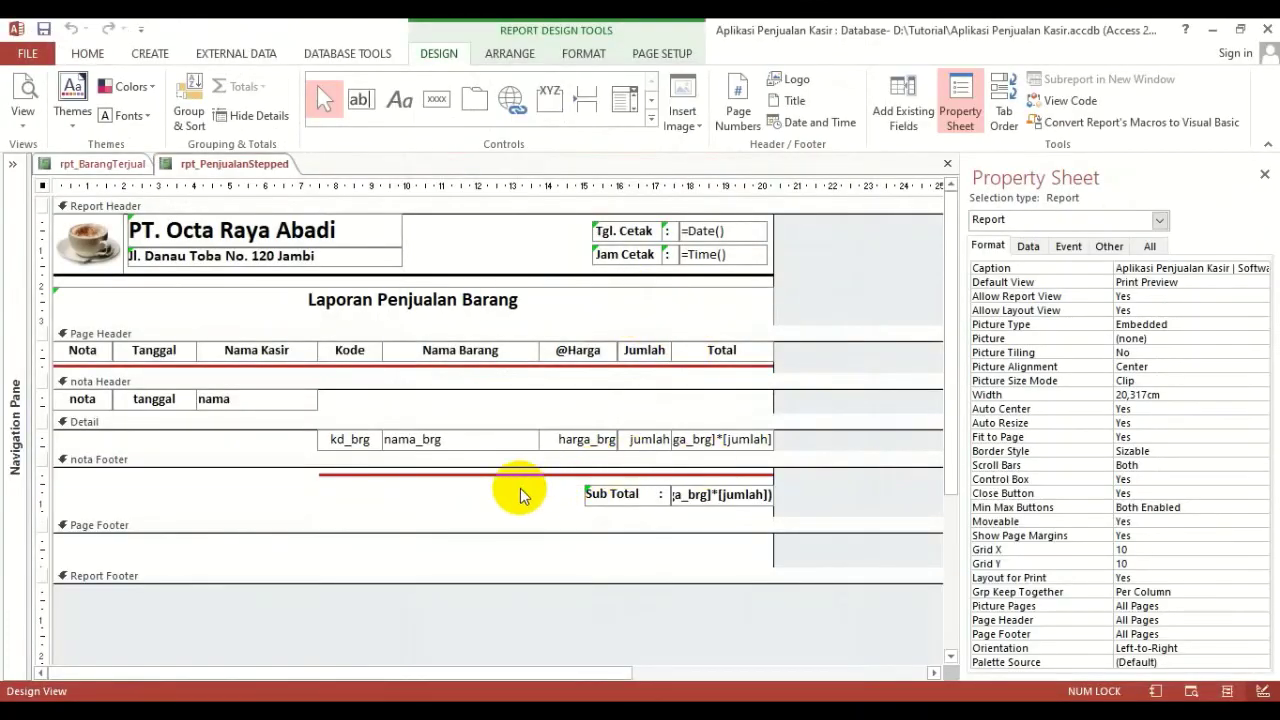
click(499, 491)
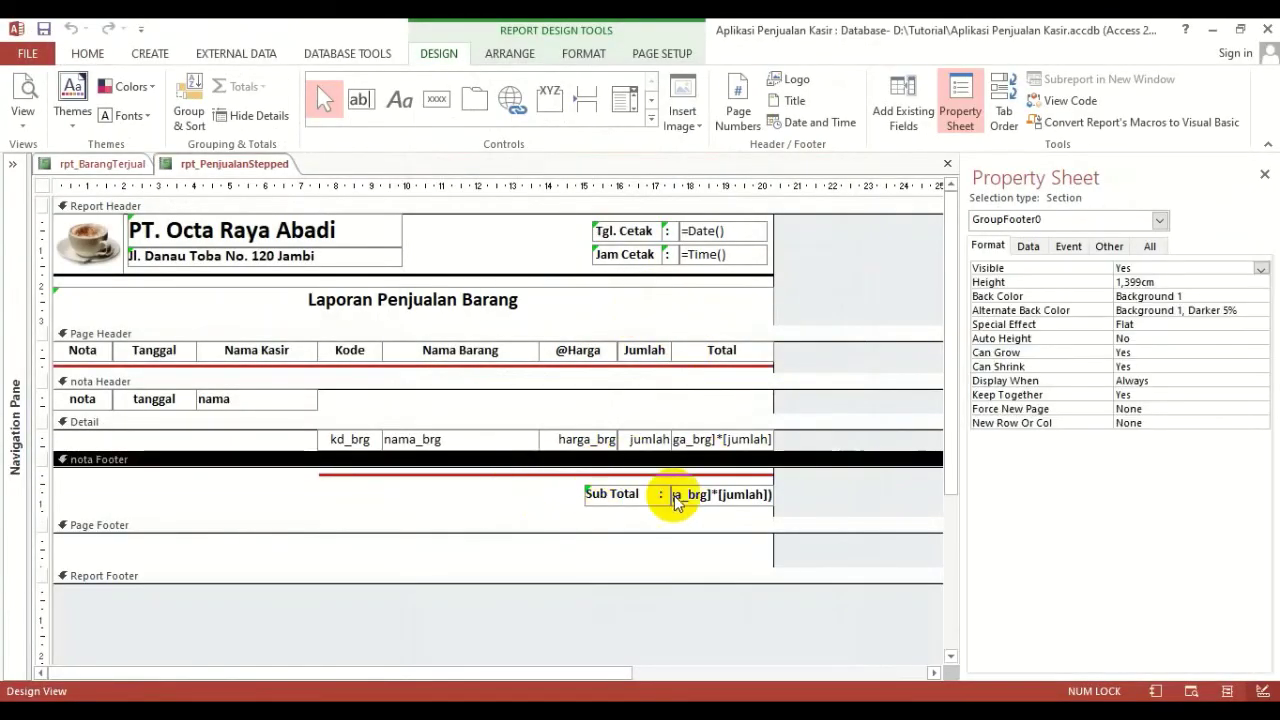
click(718, 493)
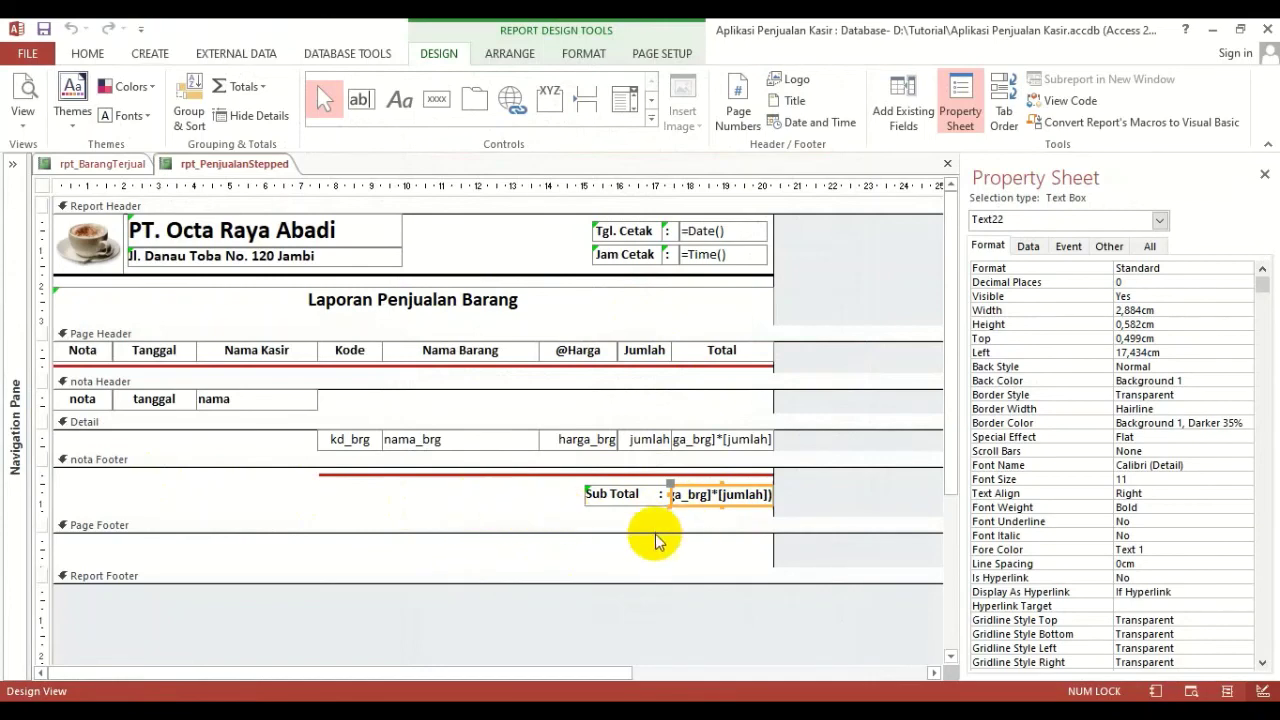
click(522, 500)
click(727, 507)
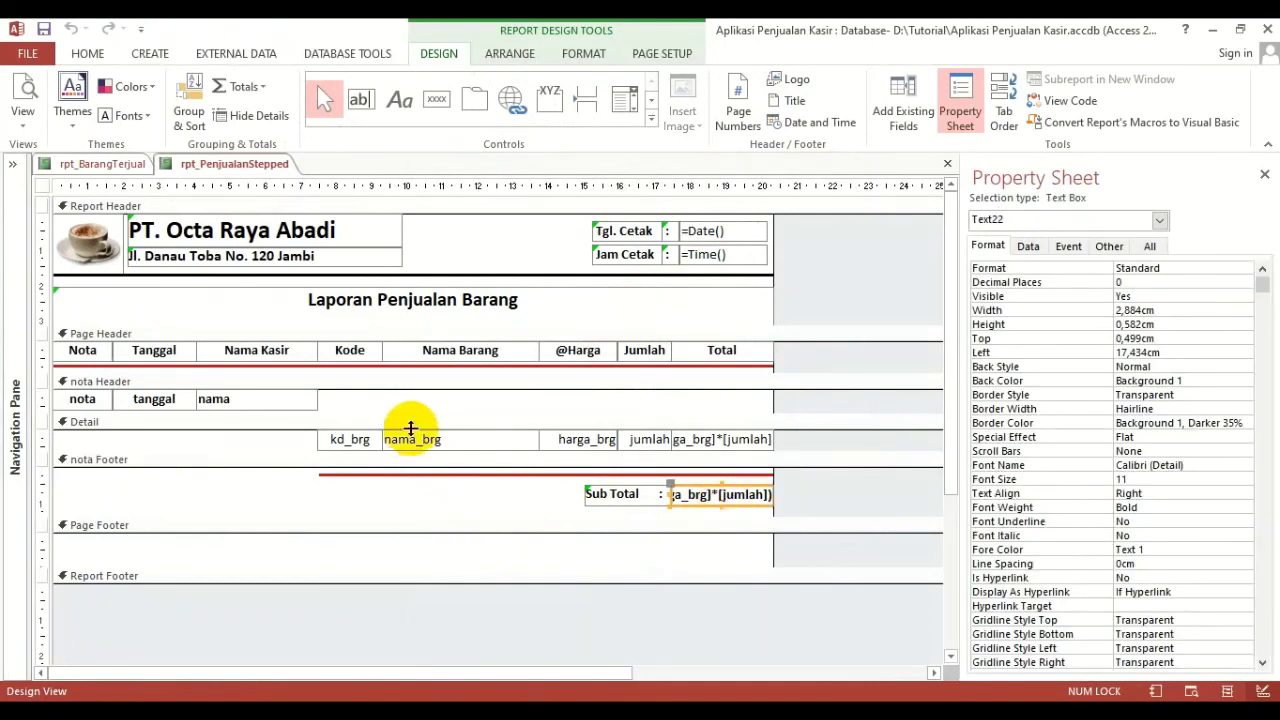
click(556, 493)
click(732, 494)
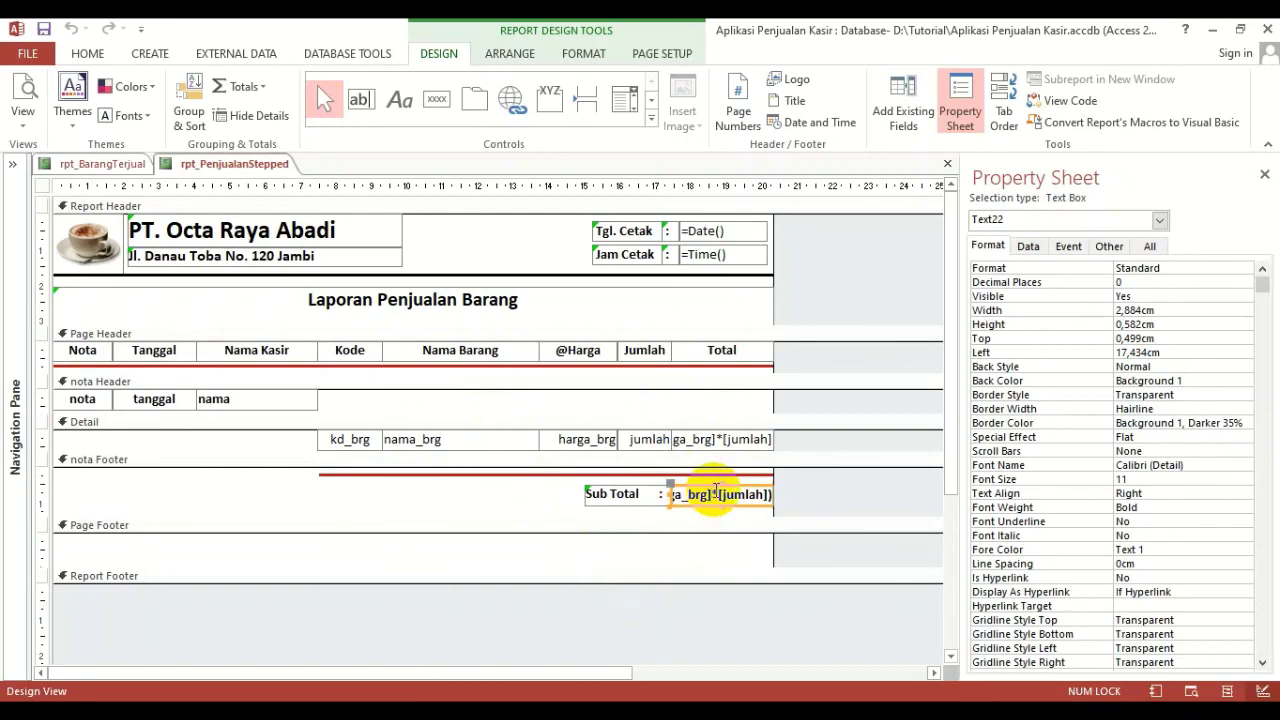
click(145, 459)
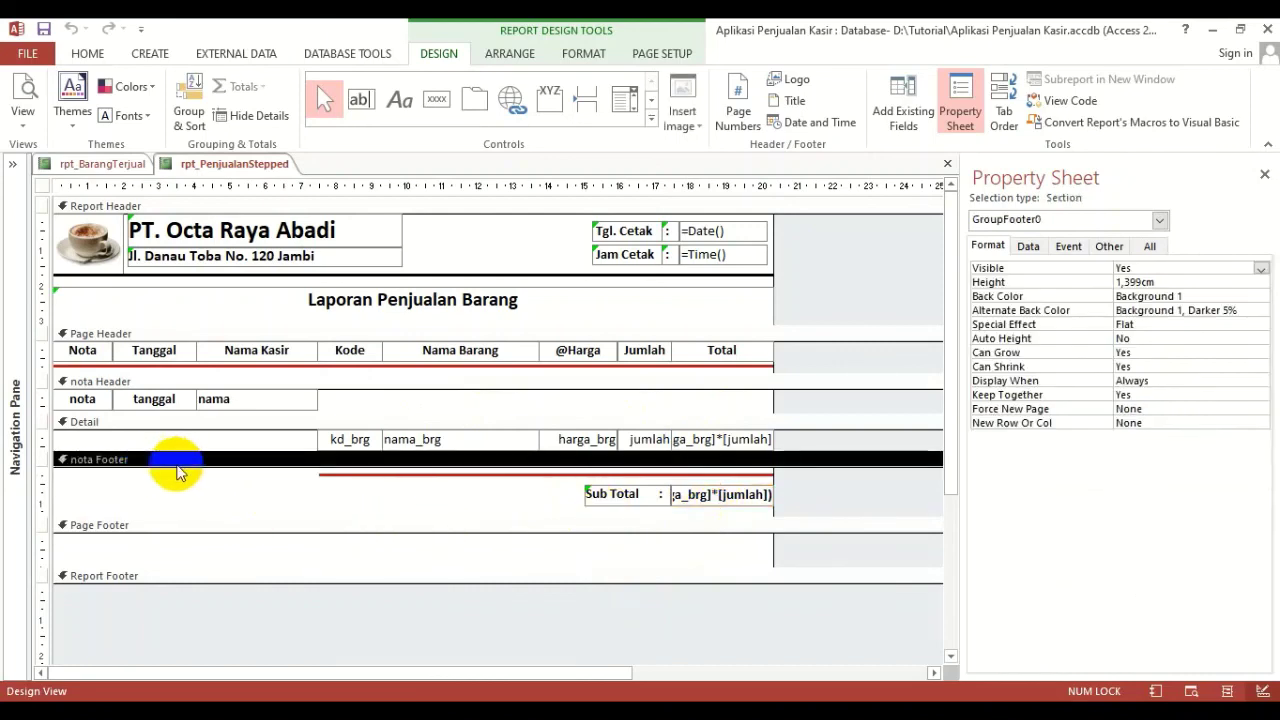
click(720, 495)
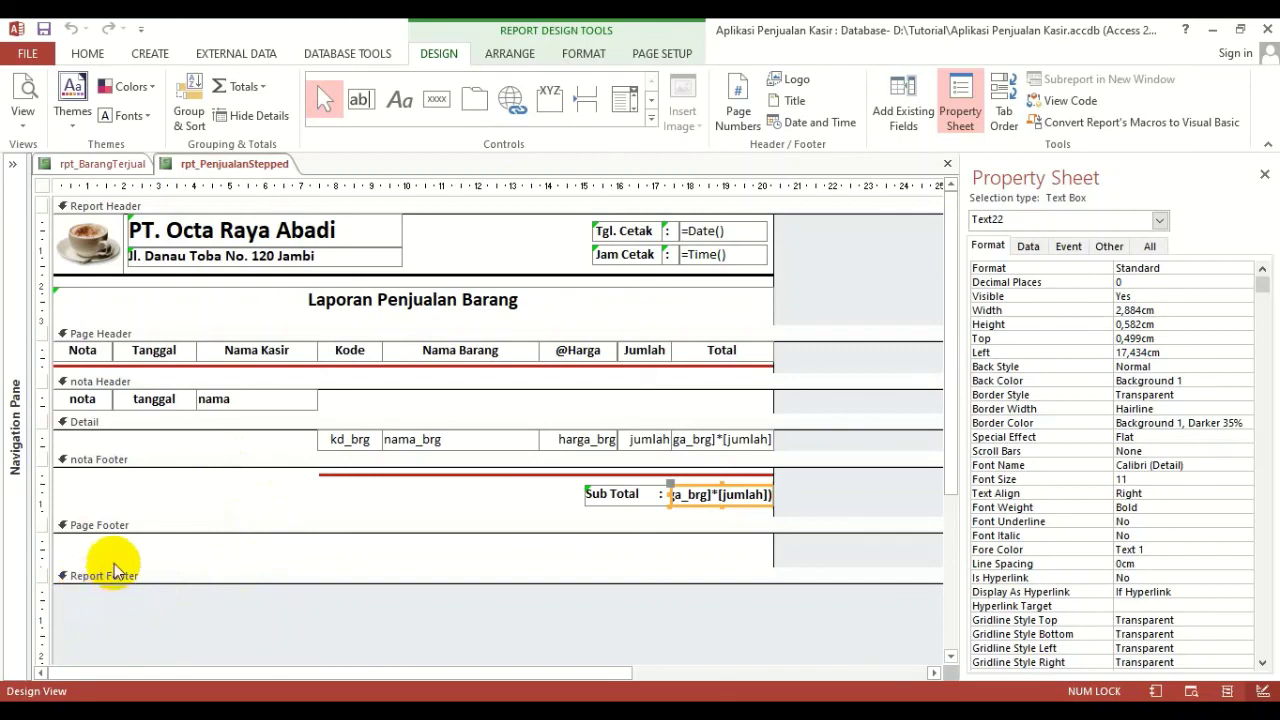
Collapse the Page Footer section to a height of 0 cm
click(169, 552)
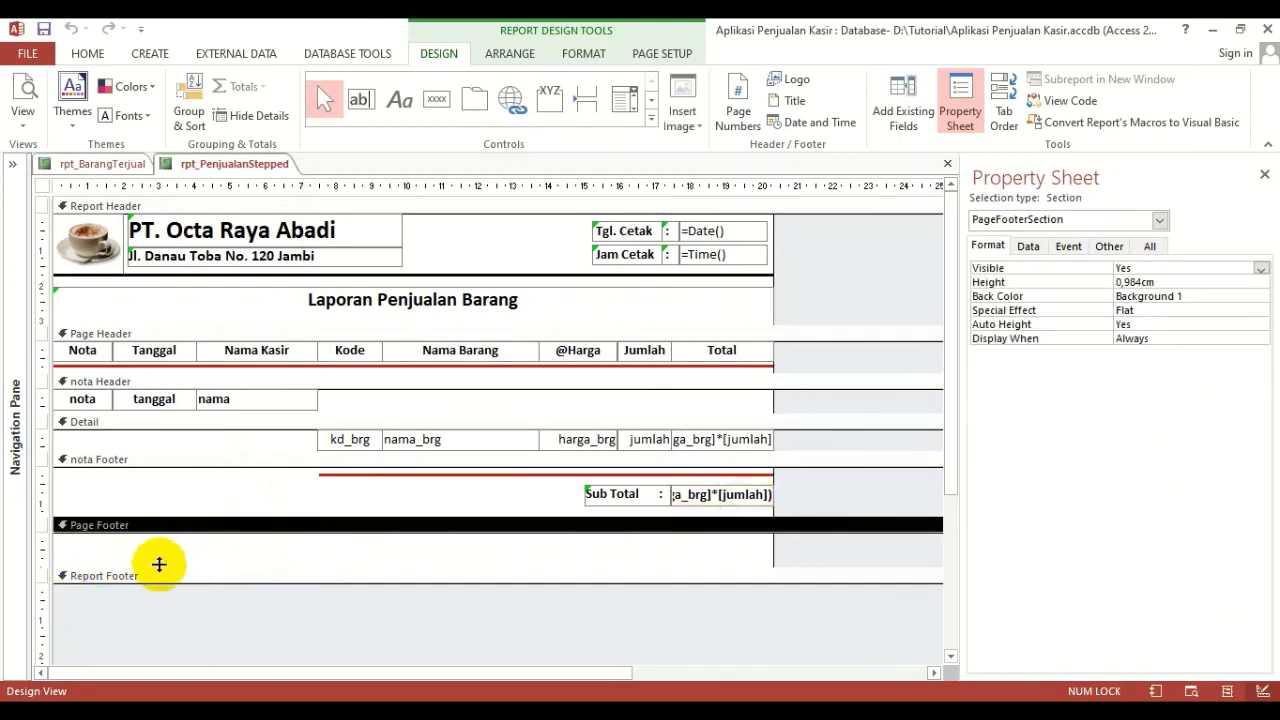
drag(159, 566, 166, 529)
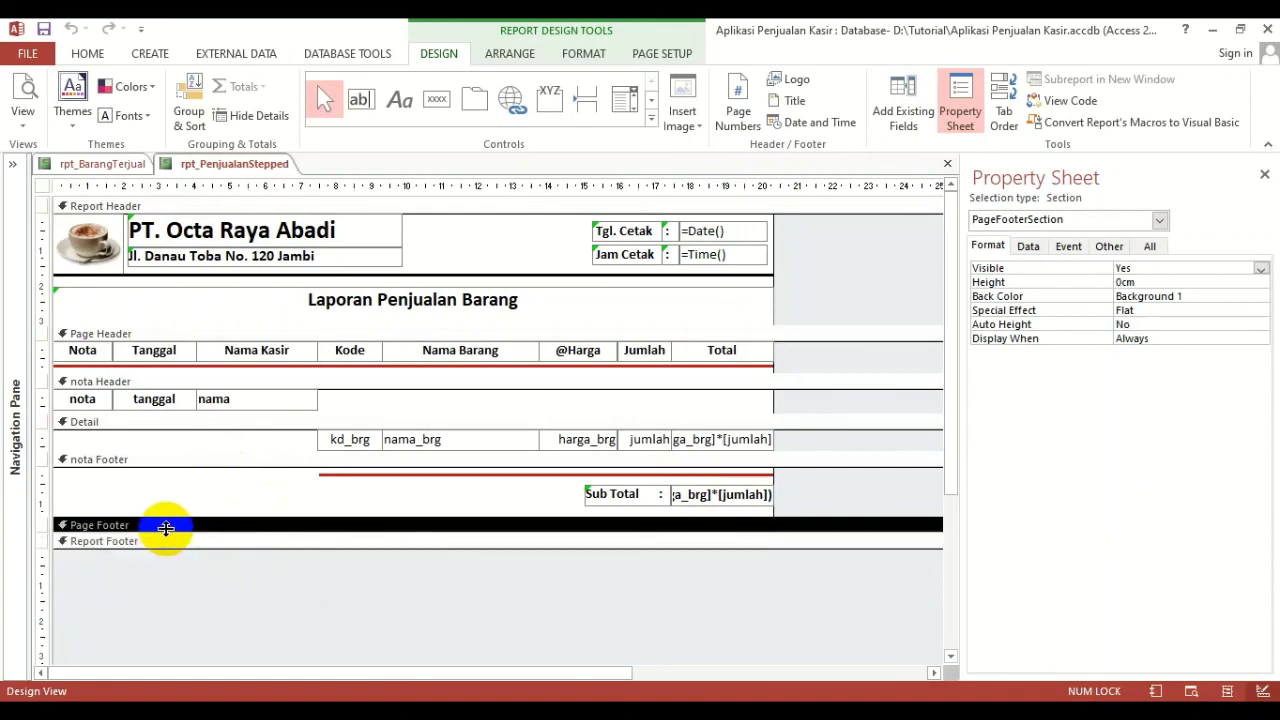
Copy the red line and the Jumlah Data and Grand Total controls from the Report Footer of rpt_BarangTerjual
click(118, 164)
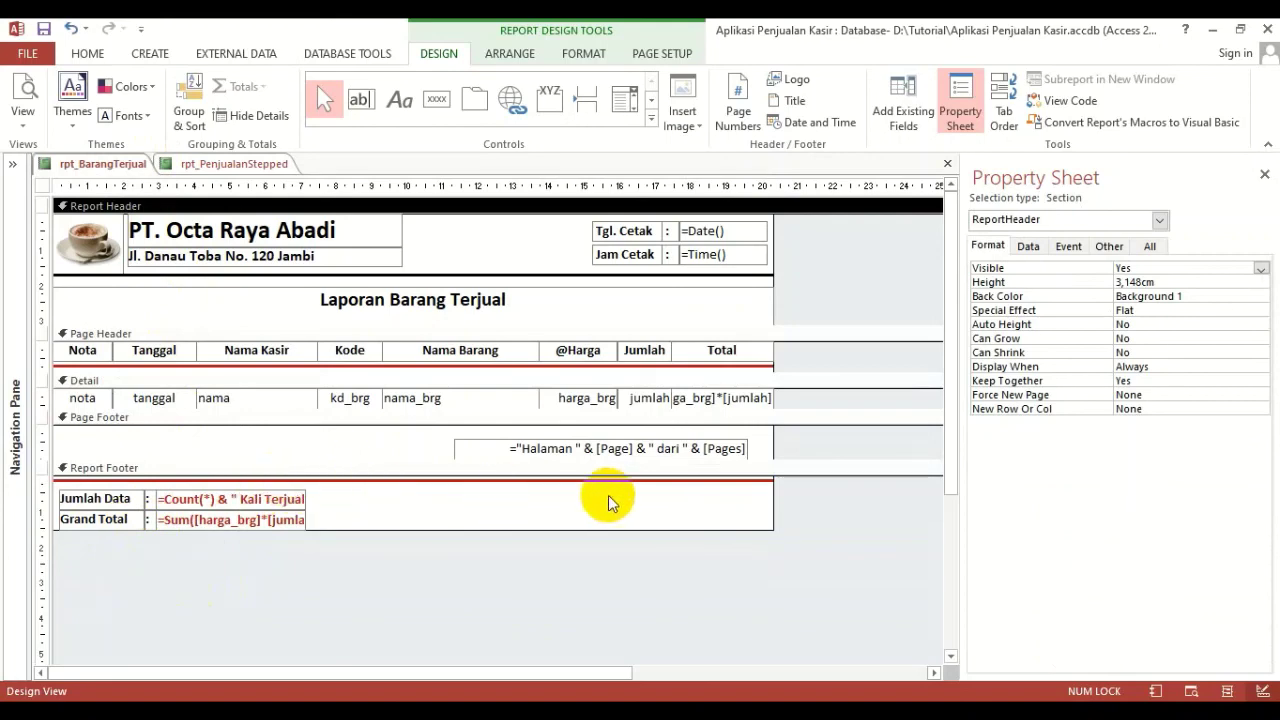
drag(713, 545, 88, 490)
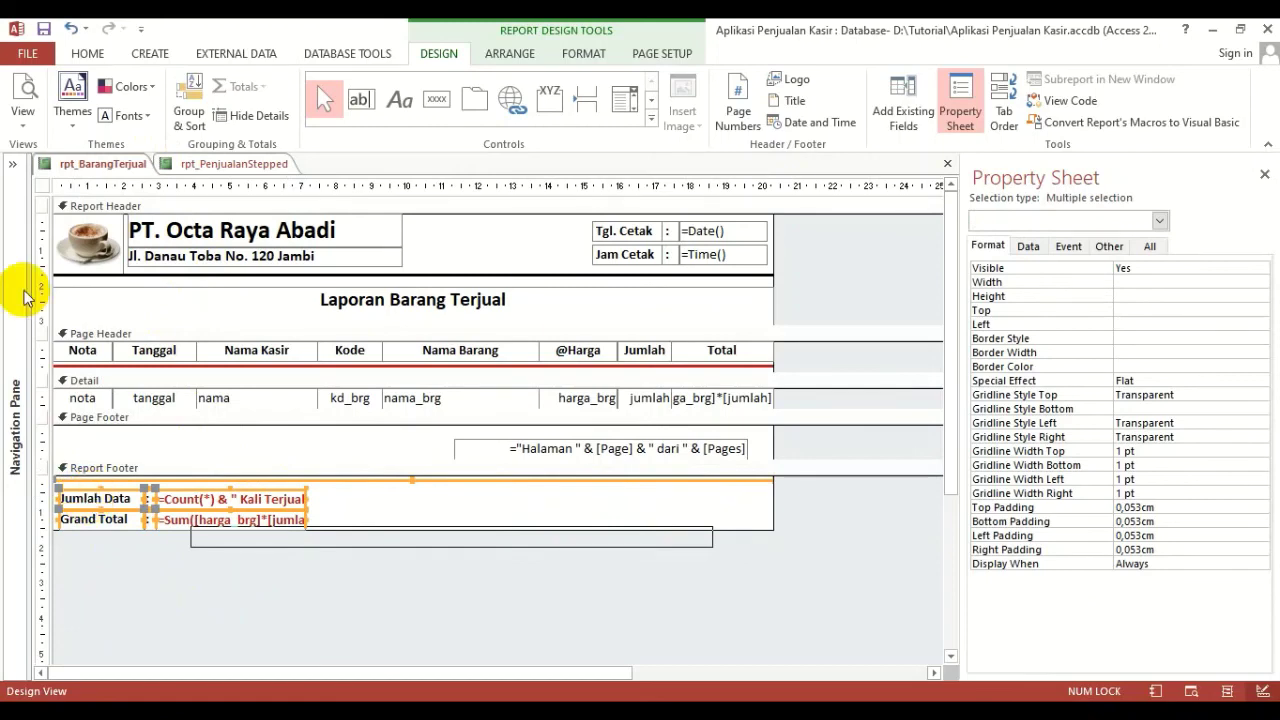
click(87, 53)
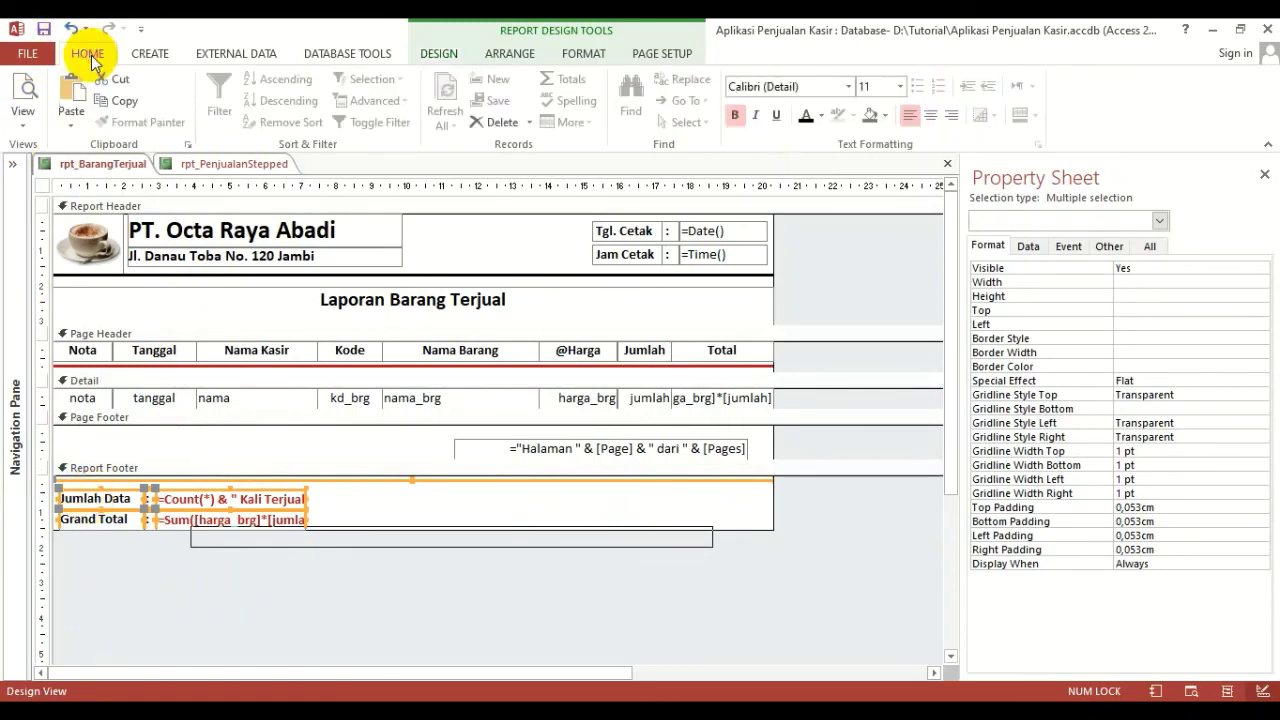
click(121, 101)
Enlarge the Report Footer of rpt_PenjualanStepped to about 1.7 cm and paste the copied Jumlah Data and Grand Total controls there
click(250, 163)
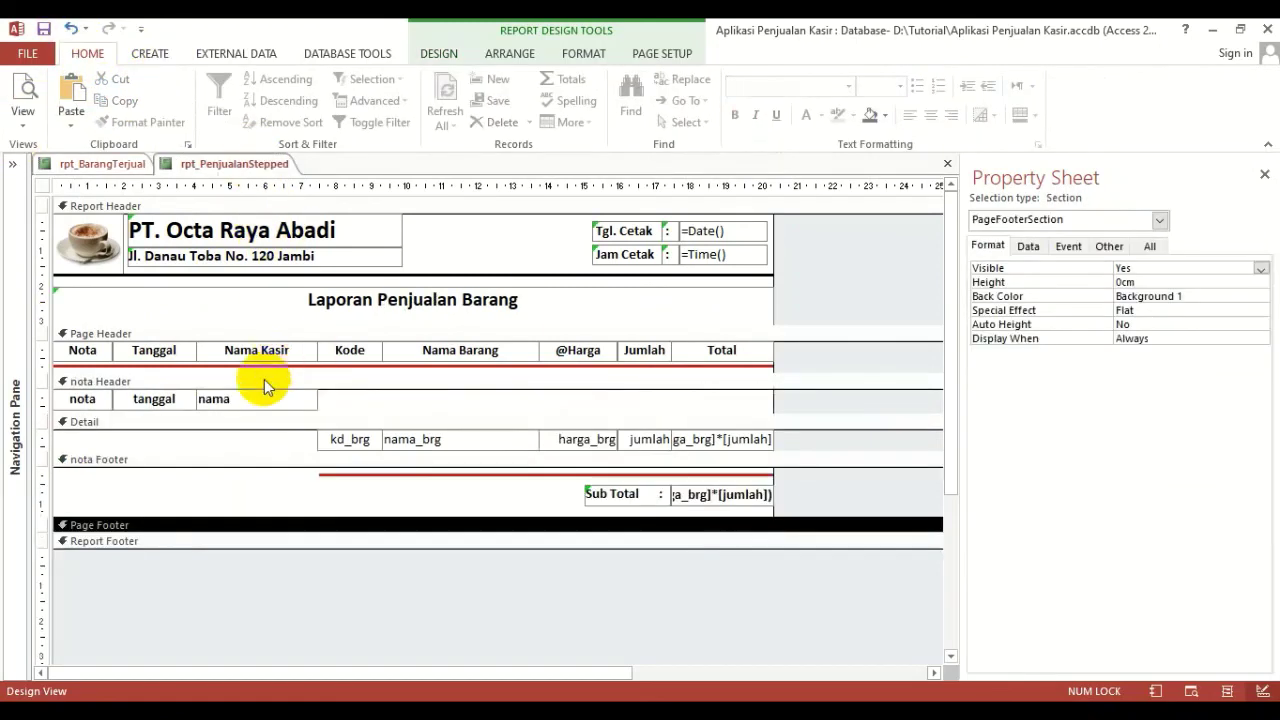
drag(163, 545, 154, 609)
click(175, 585)
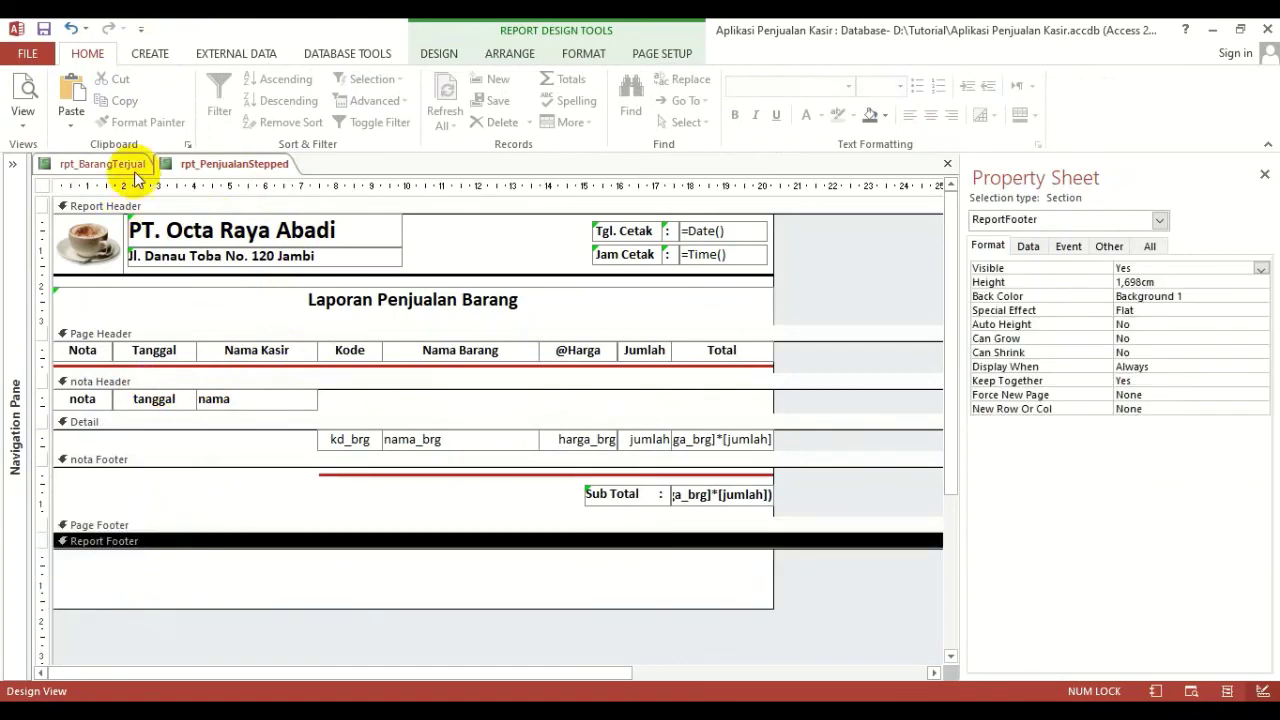
click(71, 95)
click(422, 585)
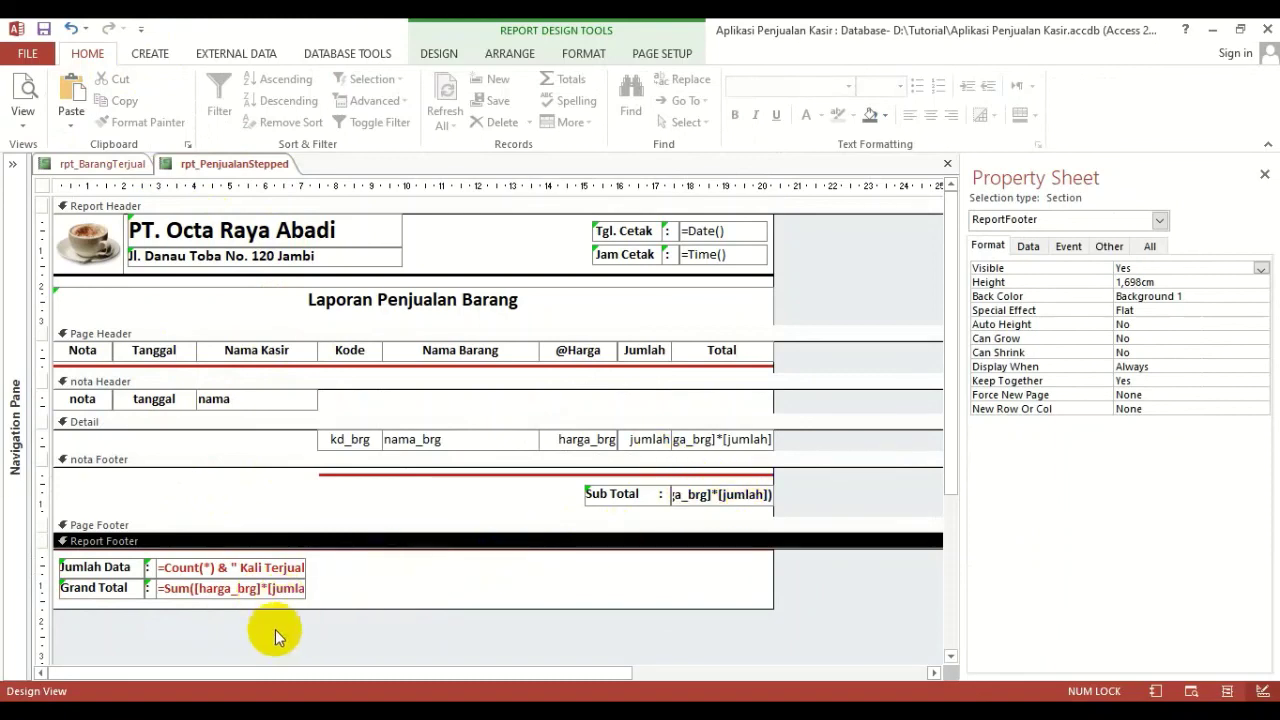
Delete the pasted Jumlah Data controls and move the Grand Total controls up to 0.6 cm from the top of the Report Footer
drag(332, 571, 104, 567)
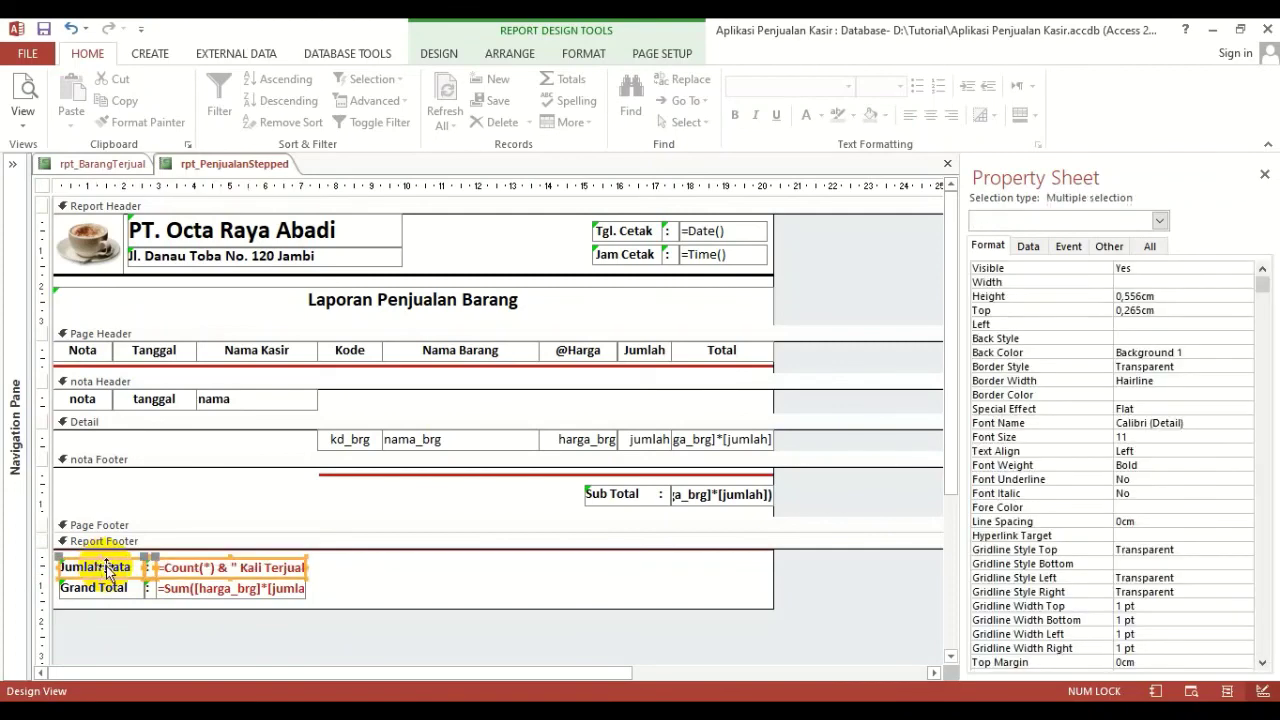
key(Delete)
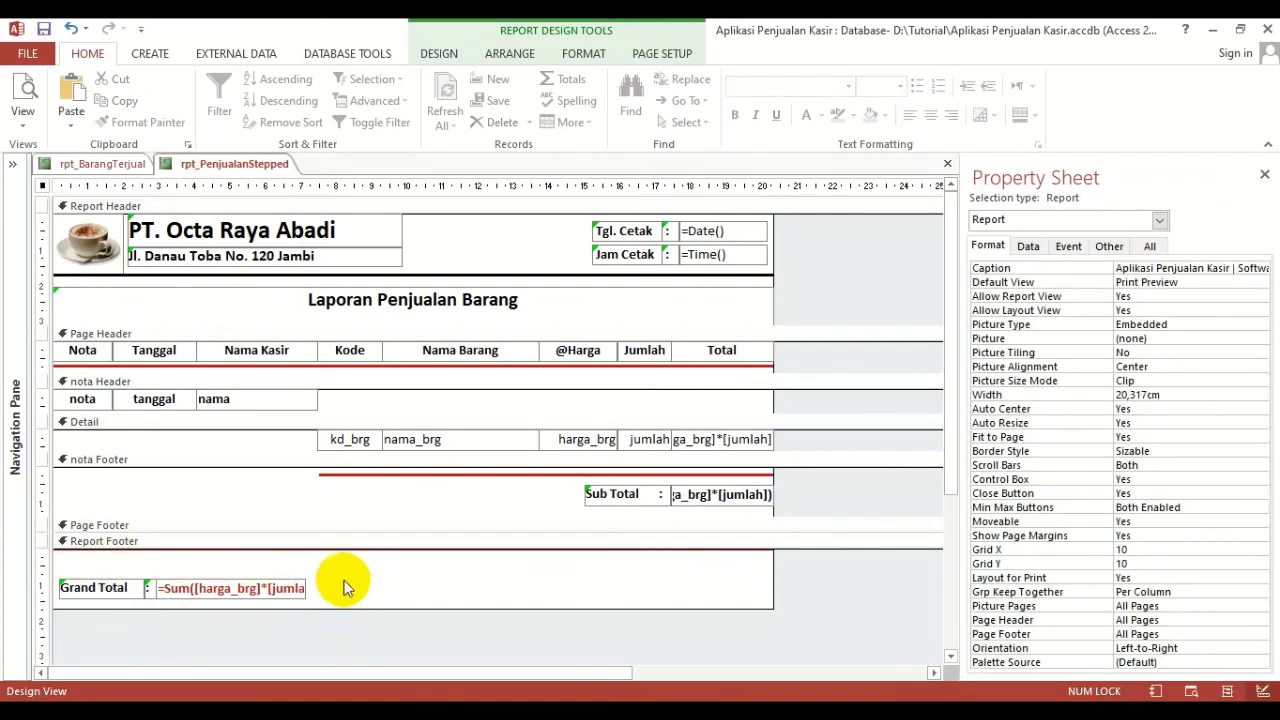
drag(337, 586, 78, 581)
click(586, 541)
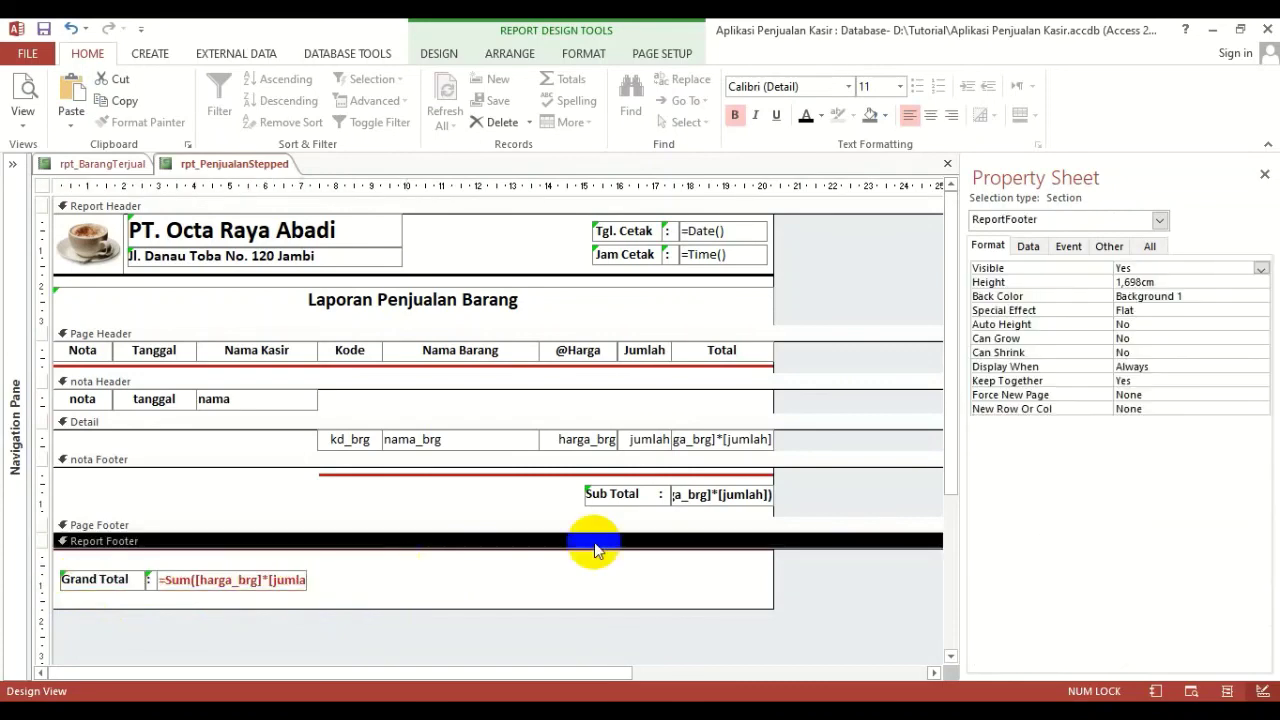
click(697, 494)
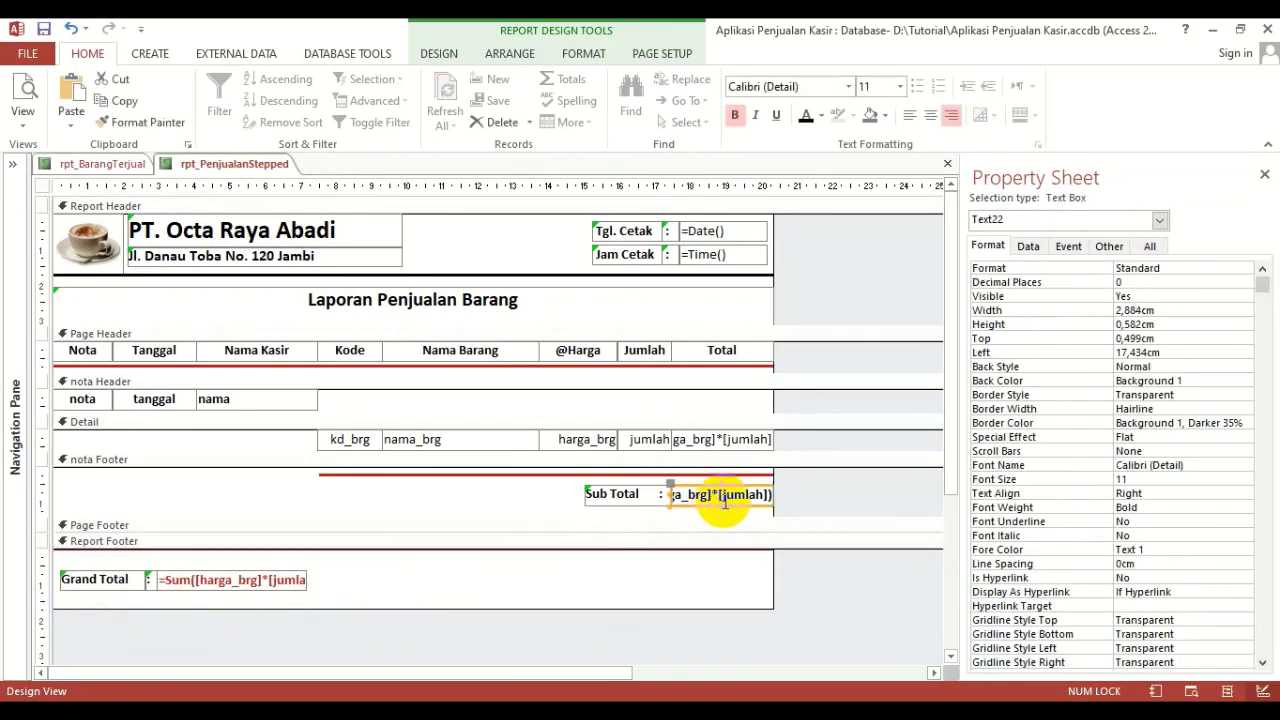
click(735, 449)
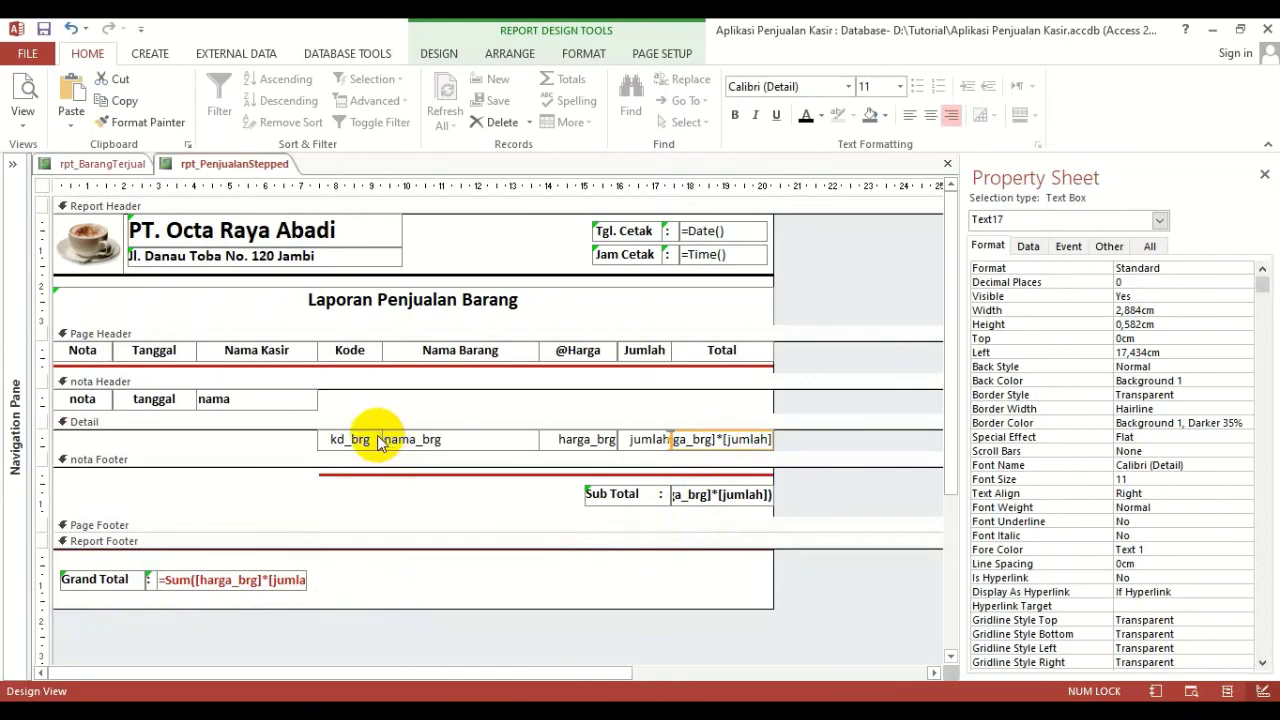
click(249, 489)
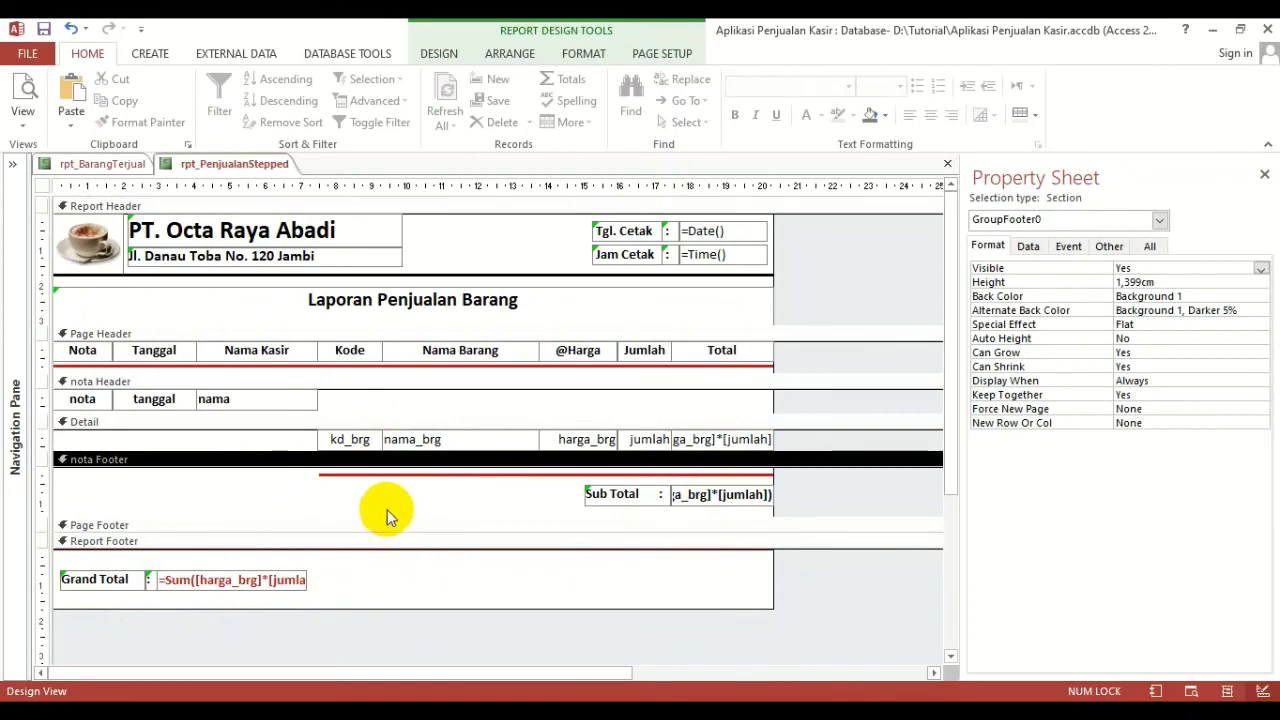
click(358, 583)
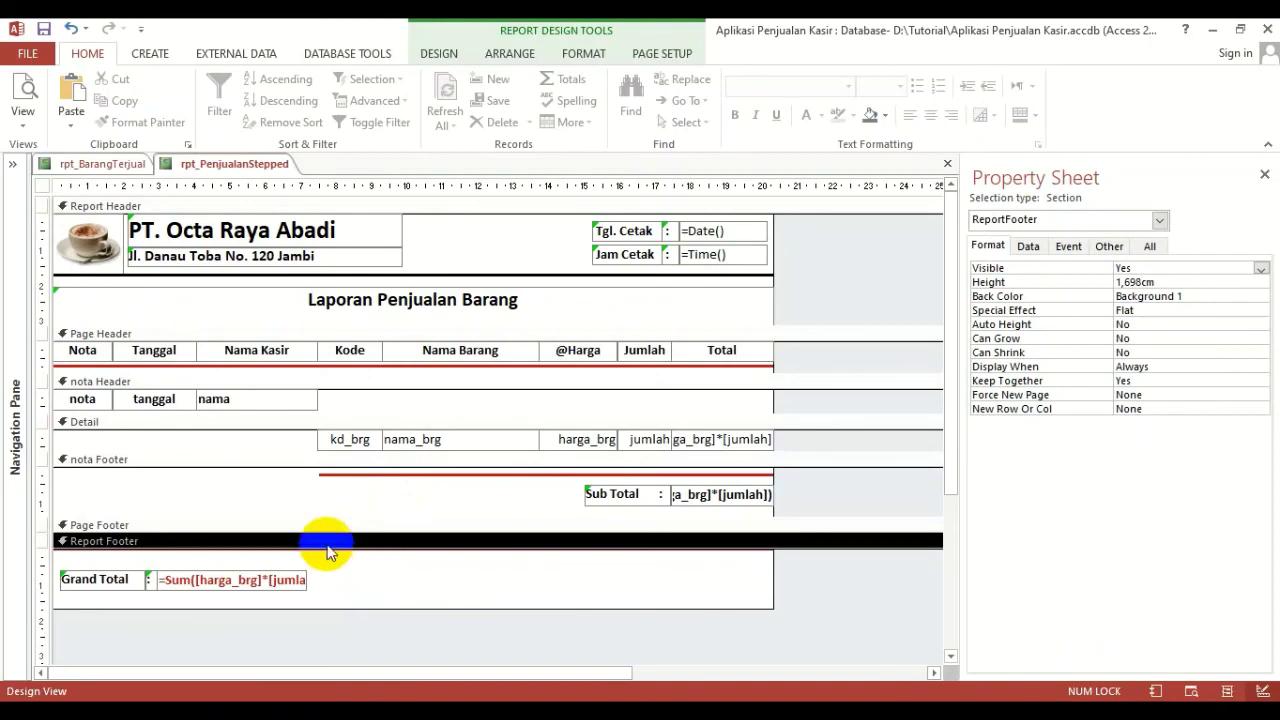
Replace the Grand Total's sum text box with a copy of the Sub Total sum text box, placed right after the colon
click(278, 581)
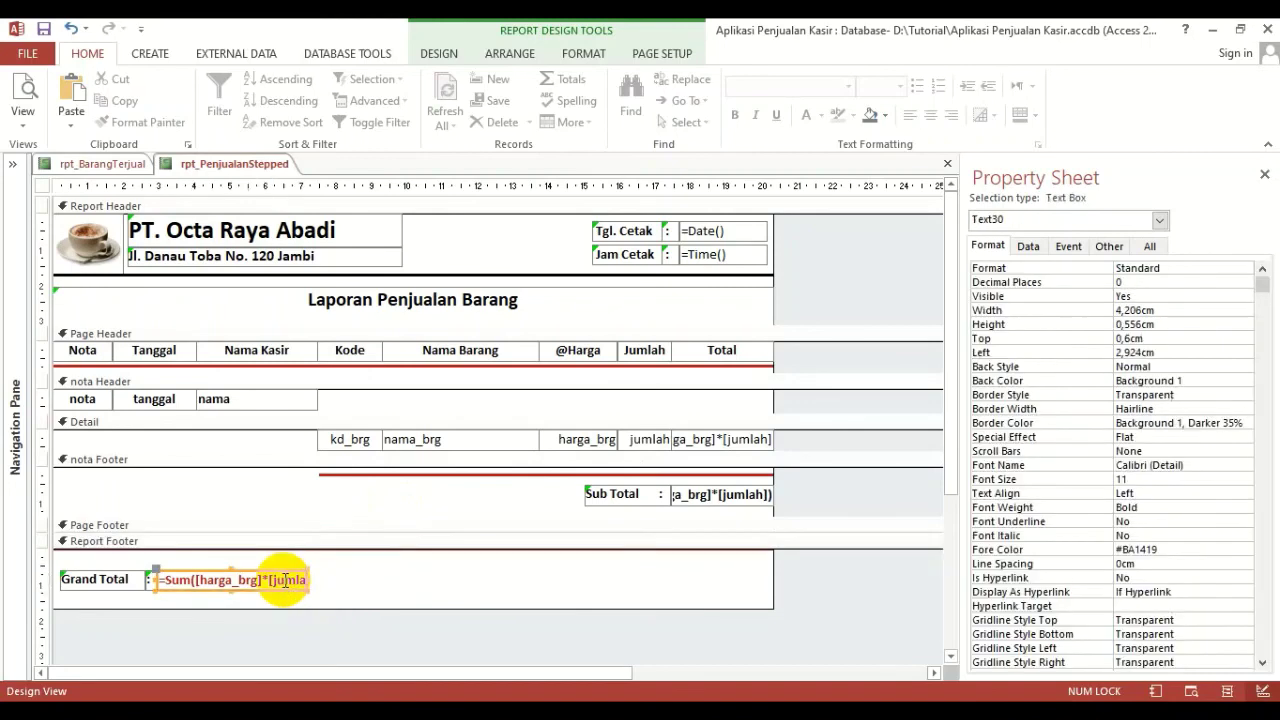
key(Delete)
click(748, 510)
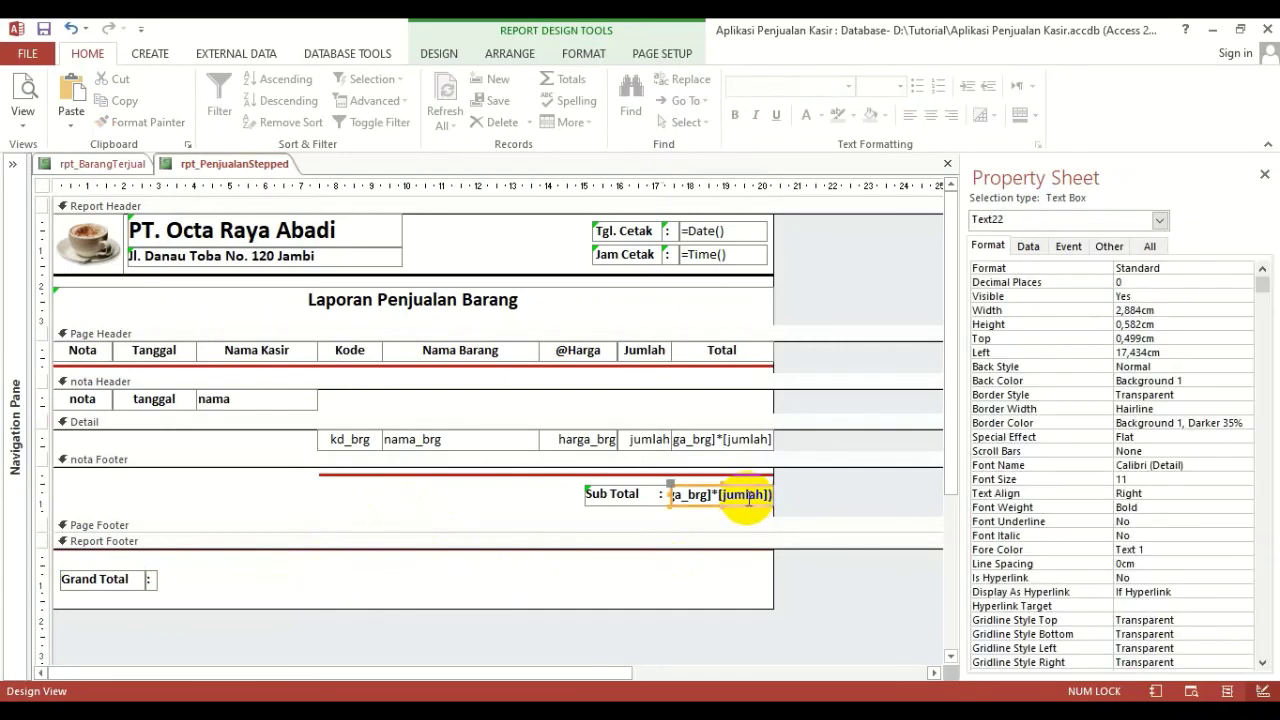
click(246, 566)
click(63, 91)
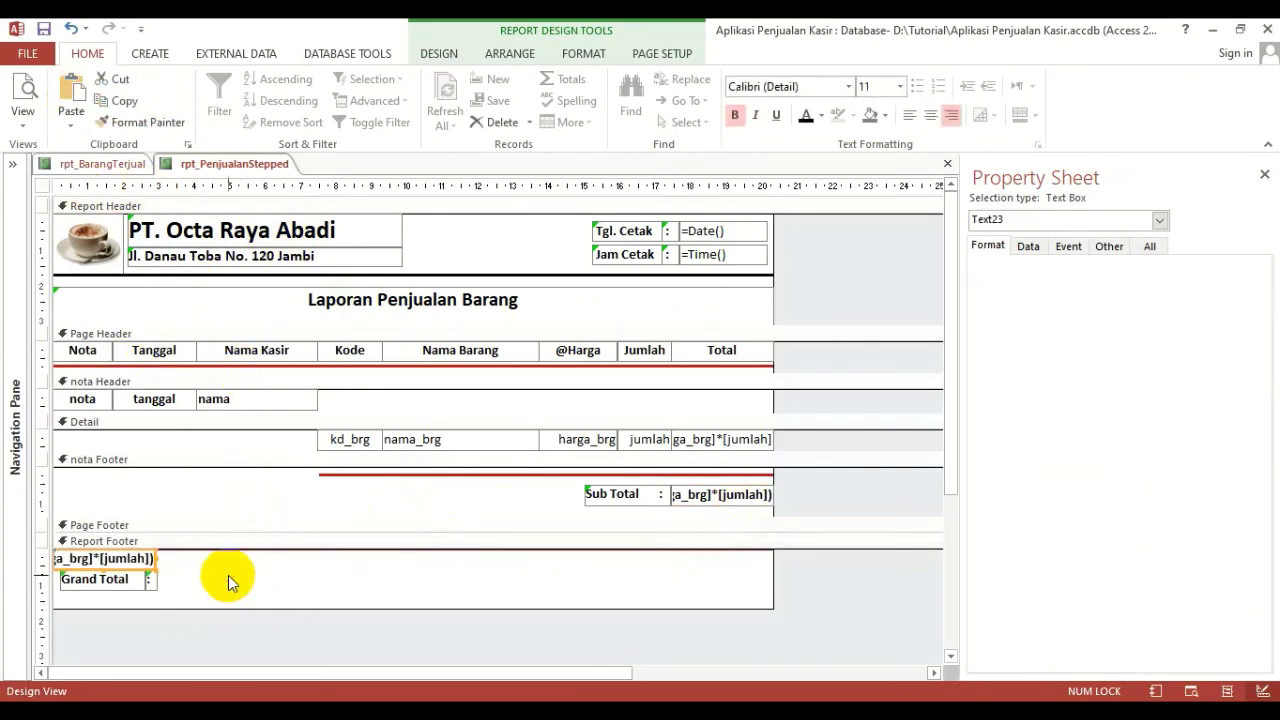
click(228, 577)
drag(118, 563, 223, 584)
click(265, 601)
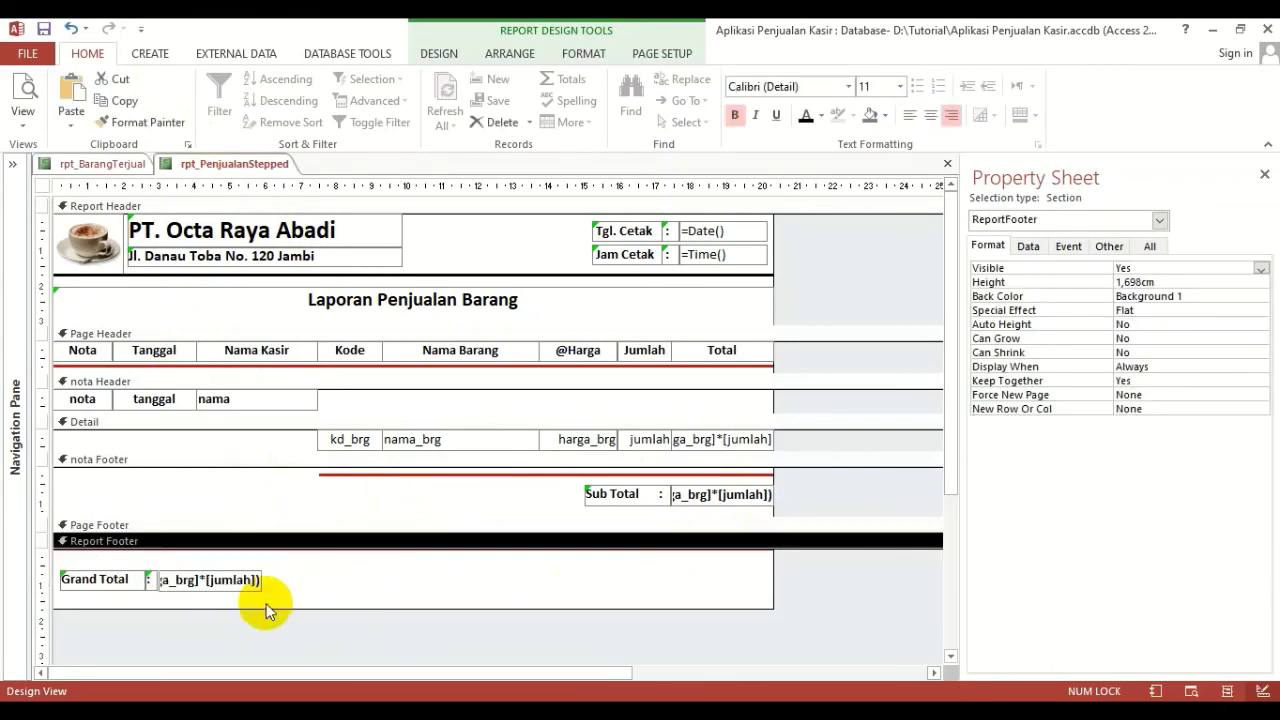
Align the Grand Total label, colon and sum text box by their tops and size them to the tallest
drag(312, 584, 100, 584)
click(509, 53)
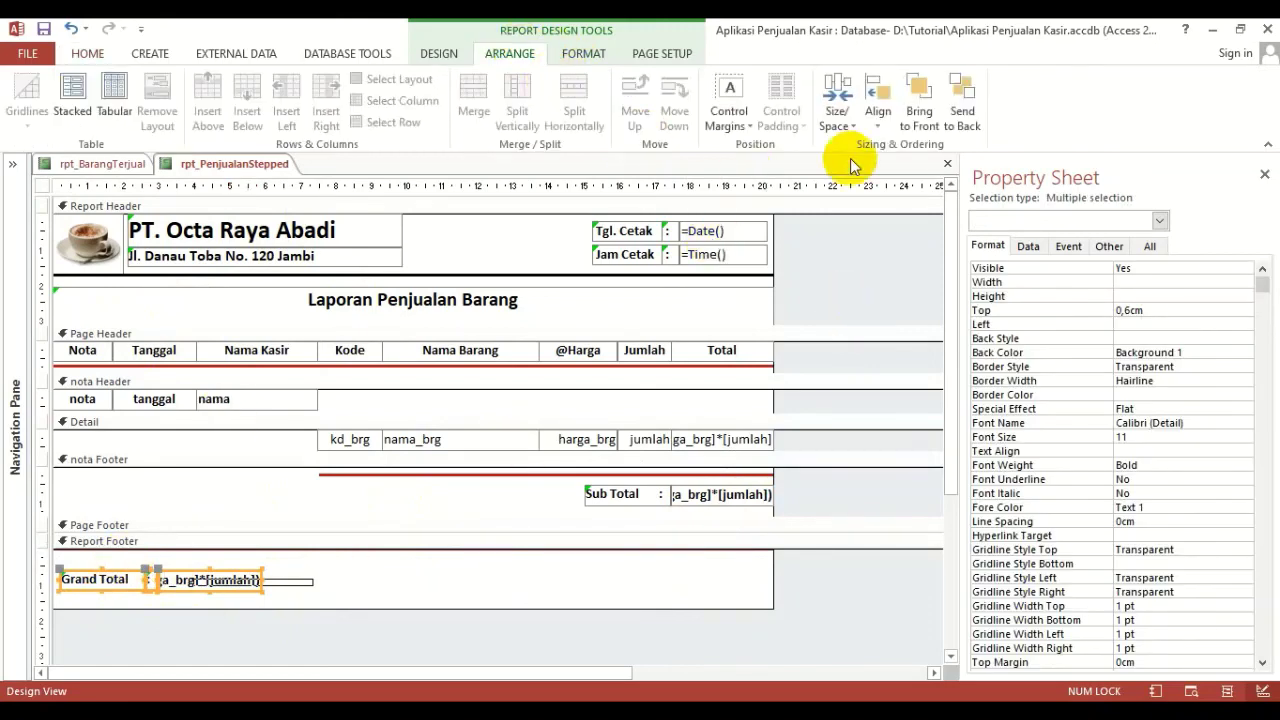
click(878, 112)
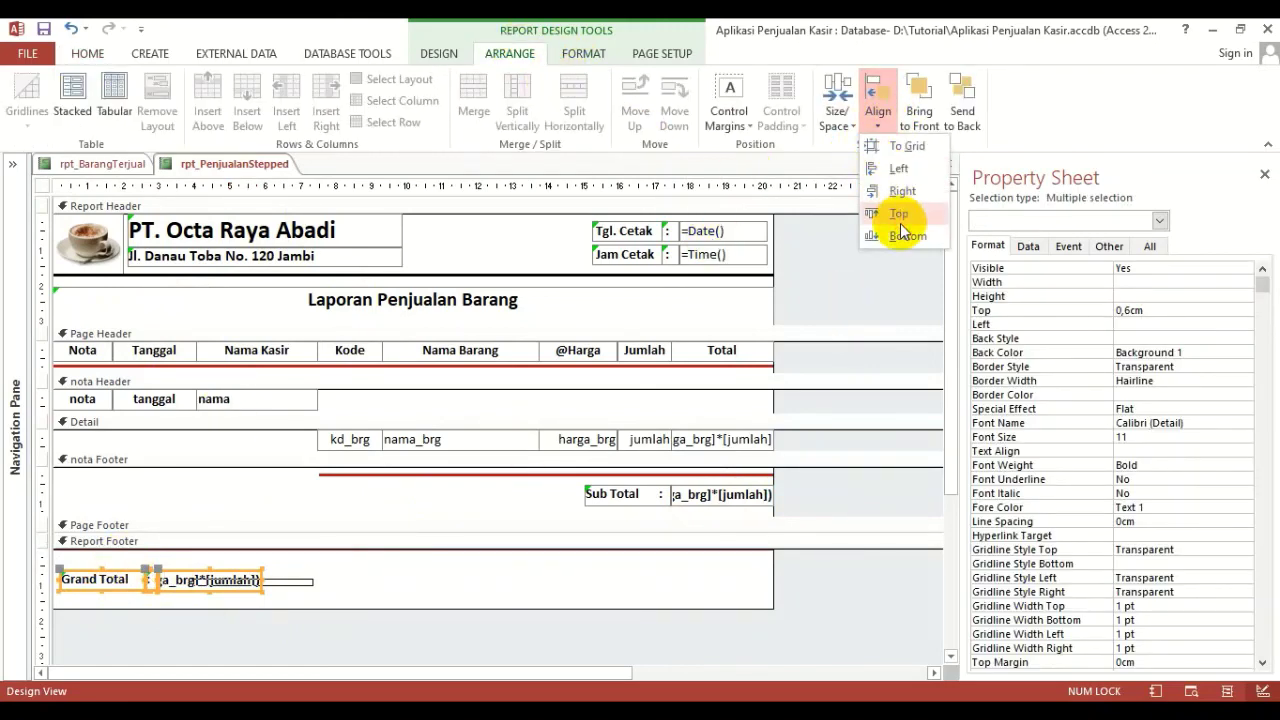
click(892, 213)
click(852, 133)
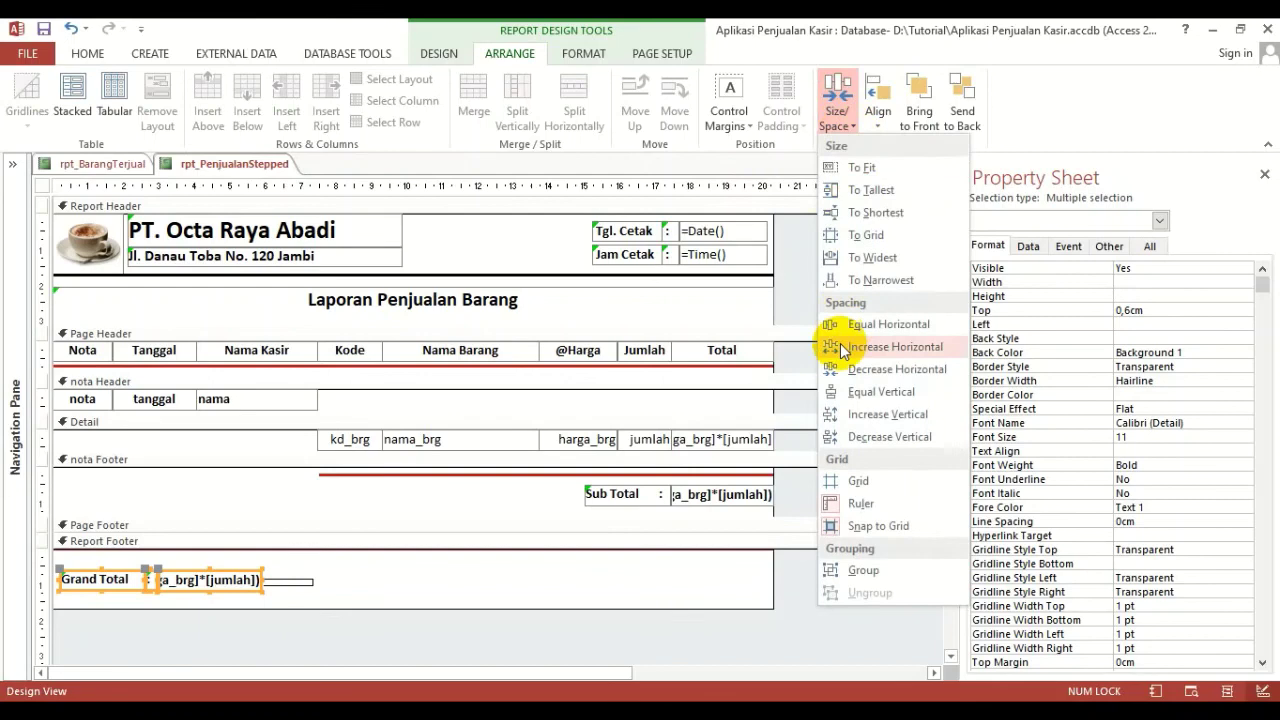
click(870, 194)
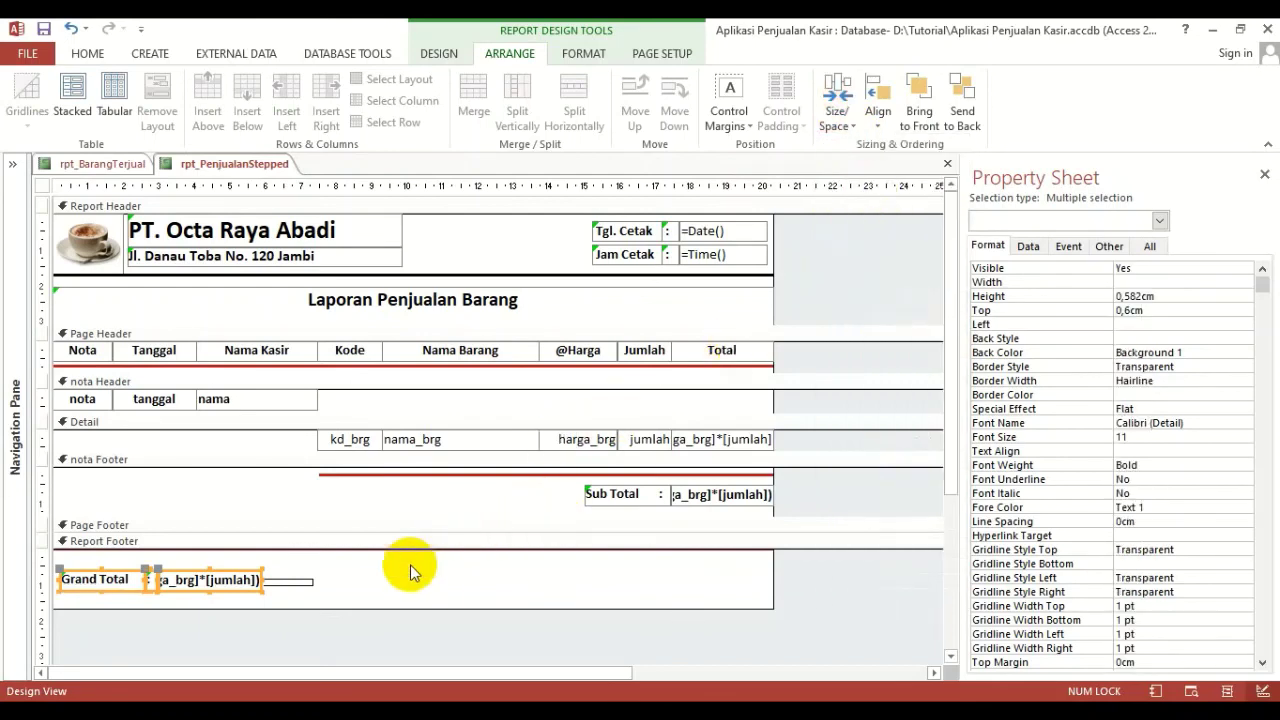
click(364, 572)
Set the font color of the Grand Total sum text box to dark red
drag(362, 571, 238, 600)
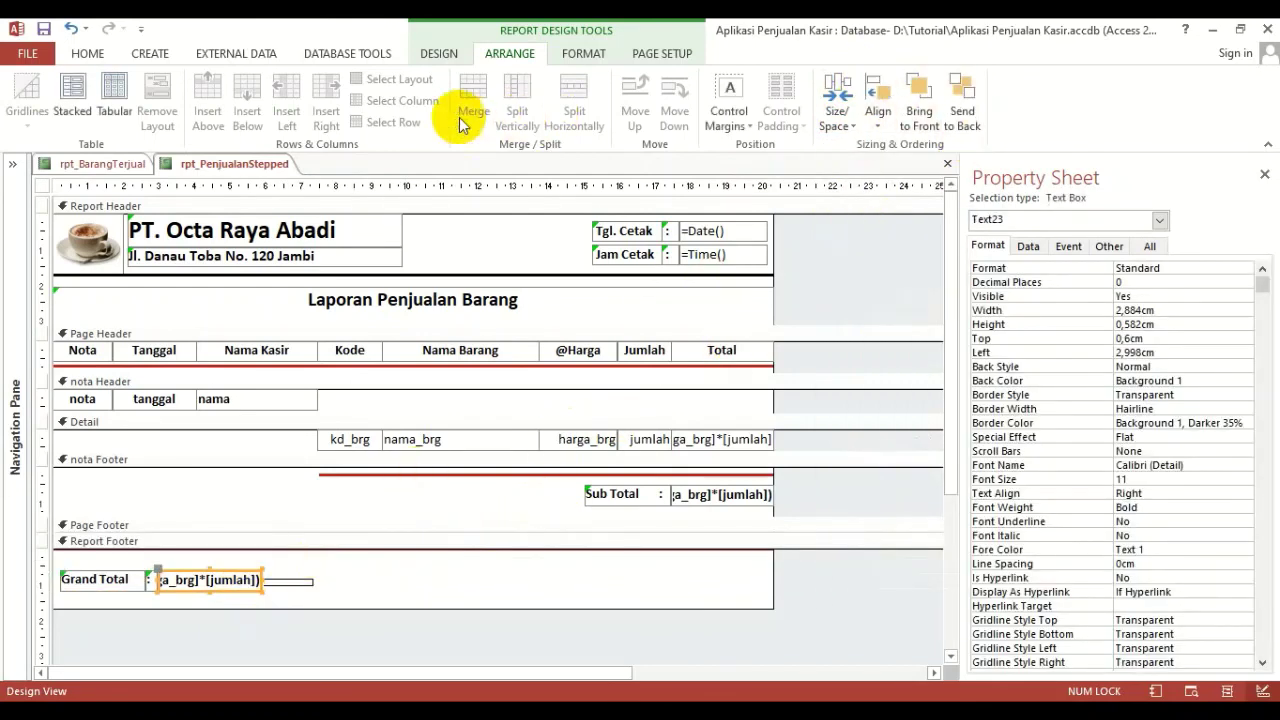
click(88, 54)
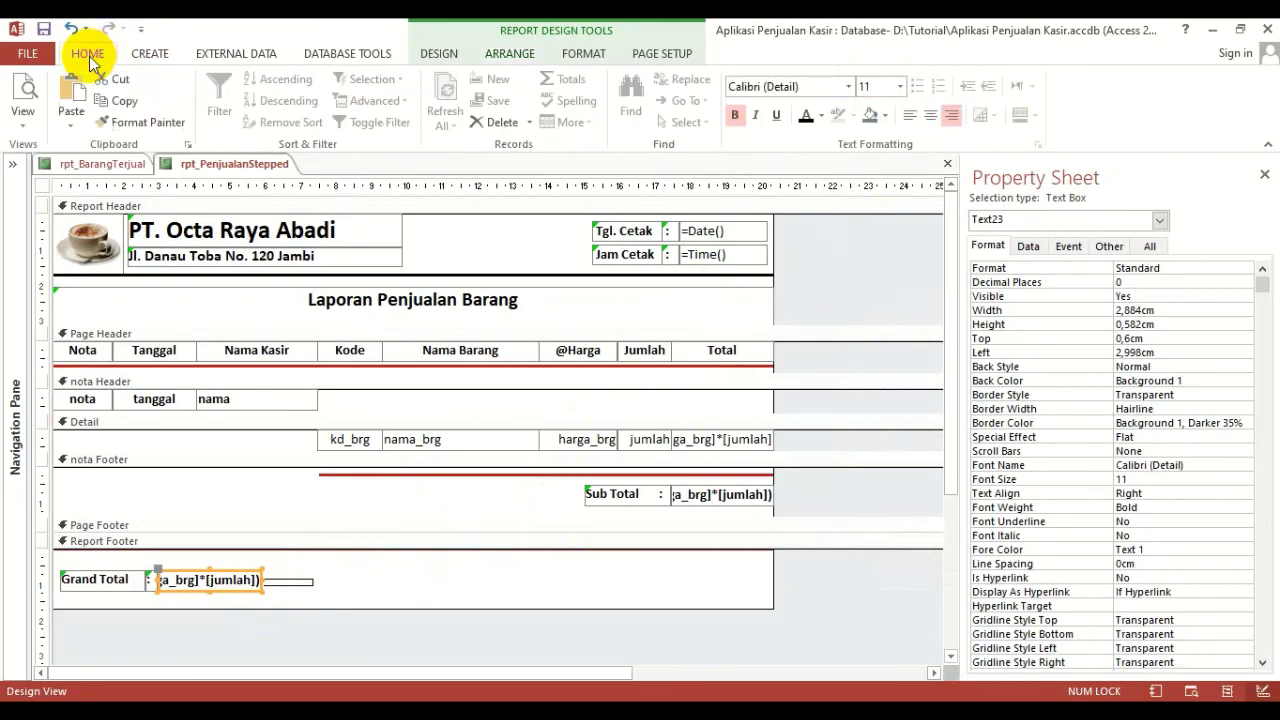
click(821, 115)
click(807, 381)
click(243, 491)
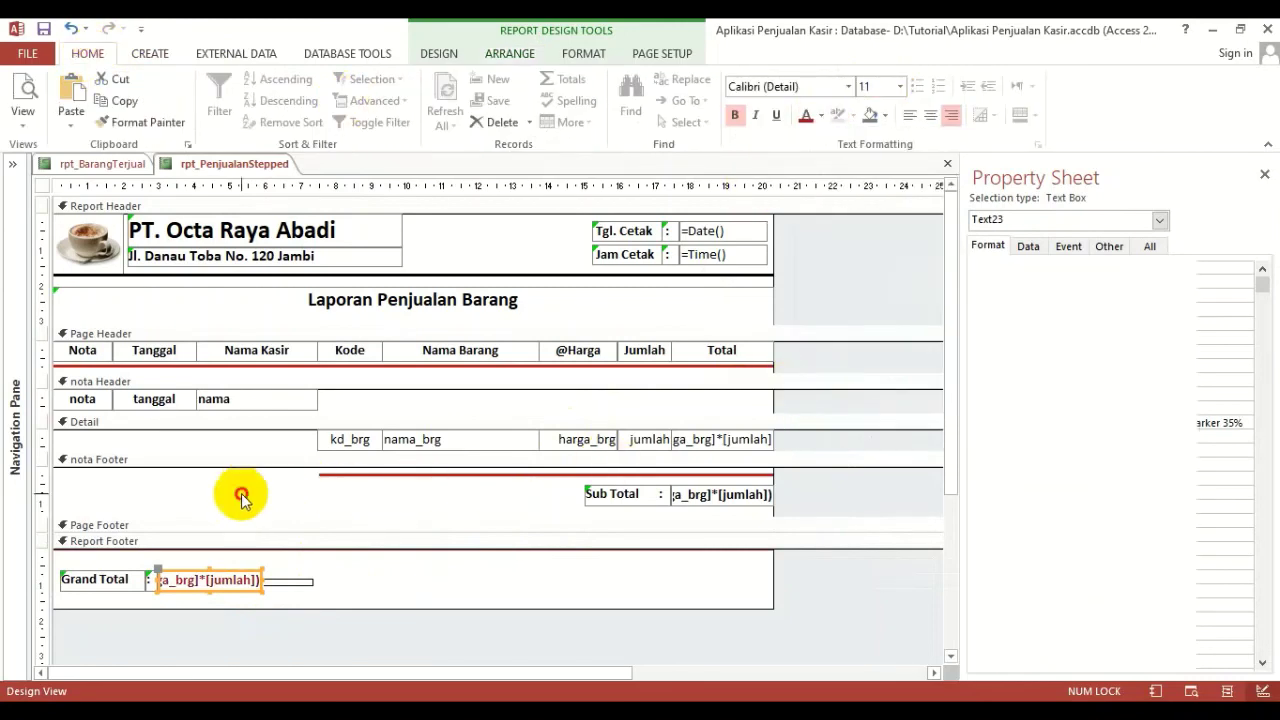
Close rpt_PenjualanStepped and rpt_BarangTerjual, saving the design changes of both reports
click(947, 163)
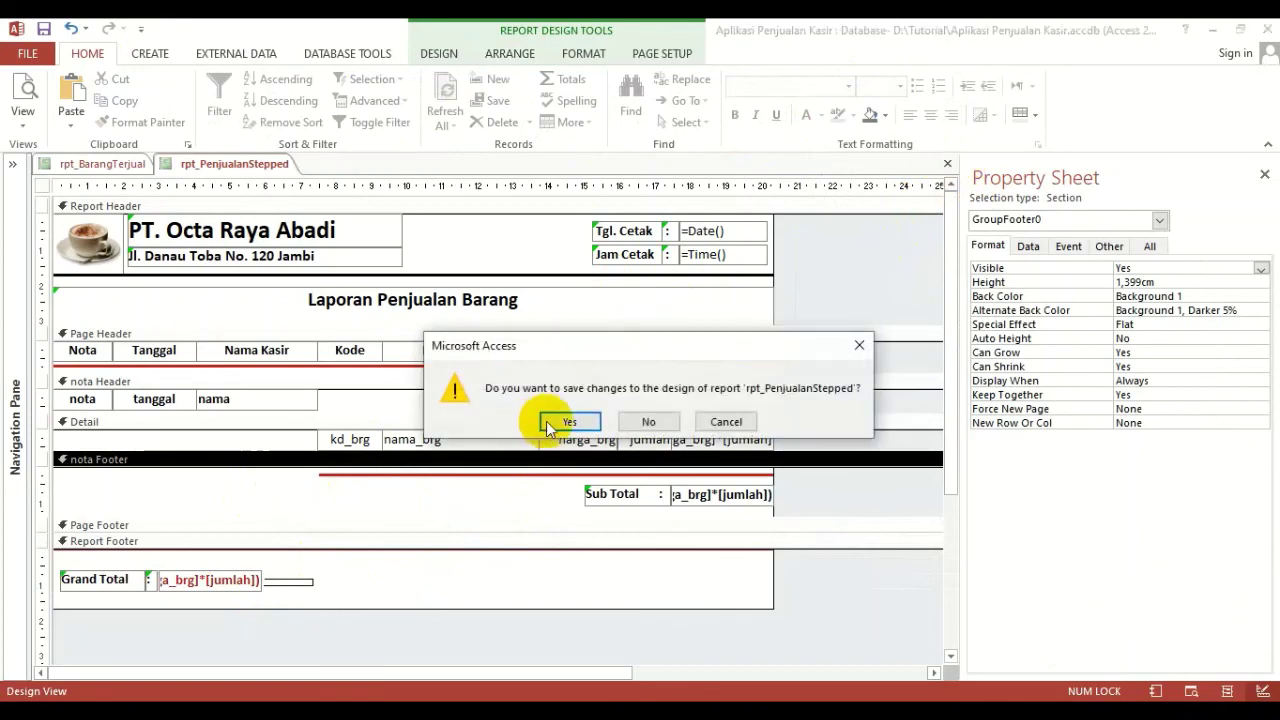
click(558, 421)
click(13, 165)
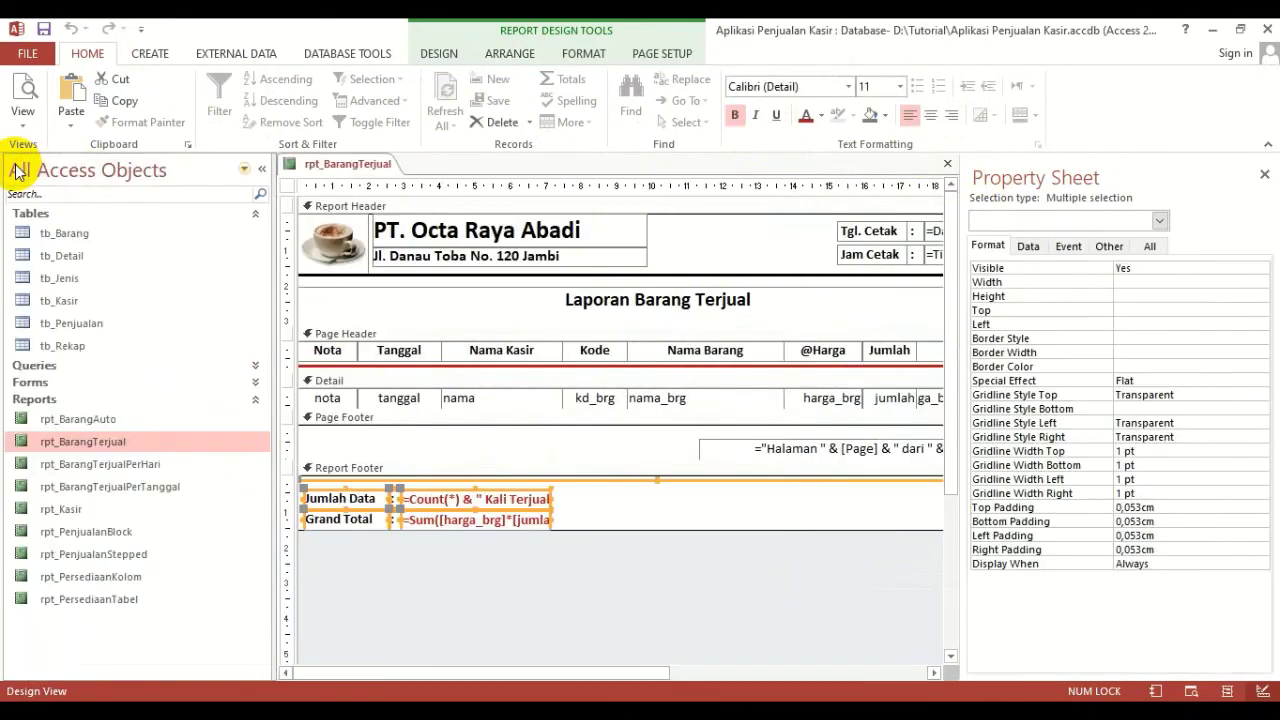
click(946, 166)
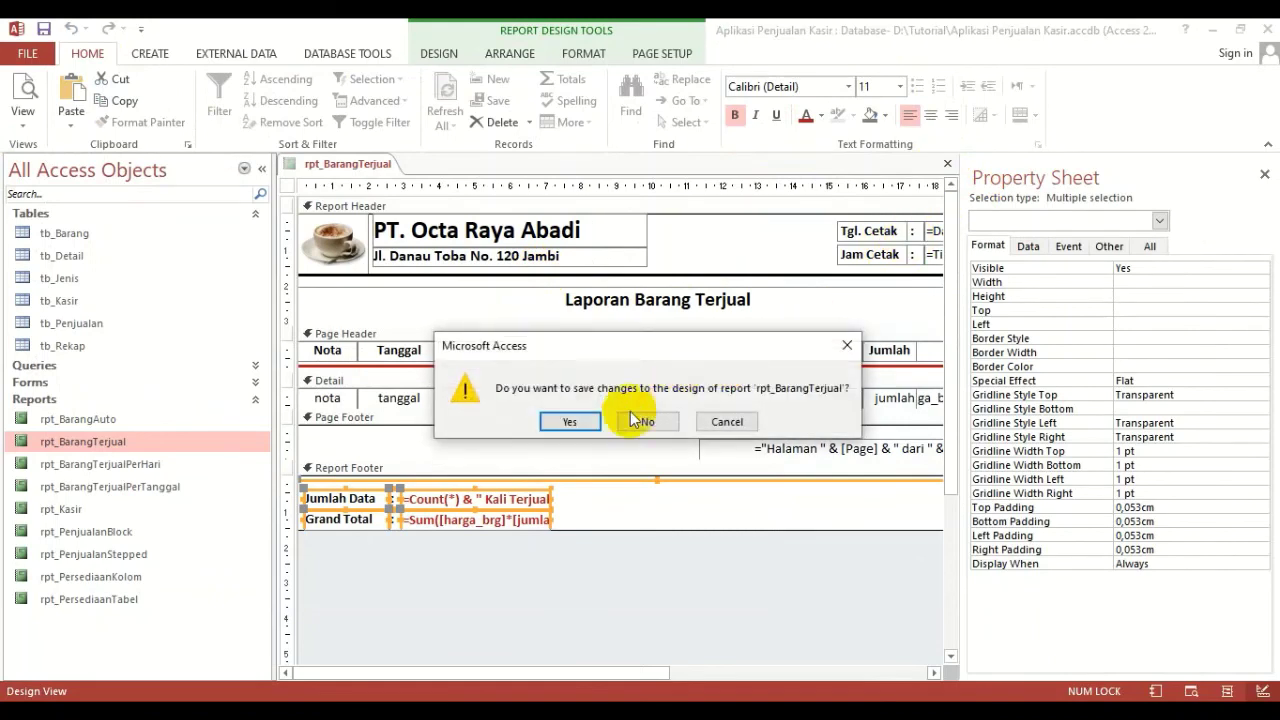
click(580, 416)
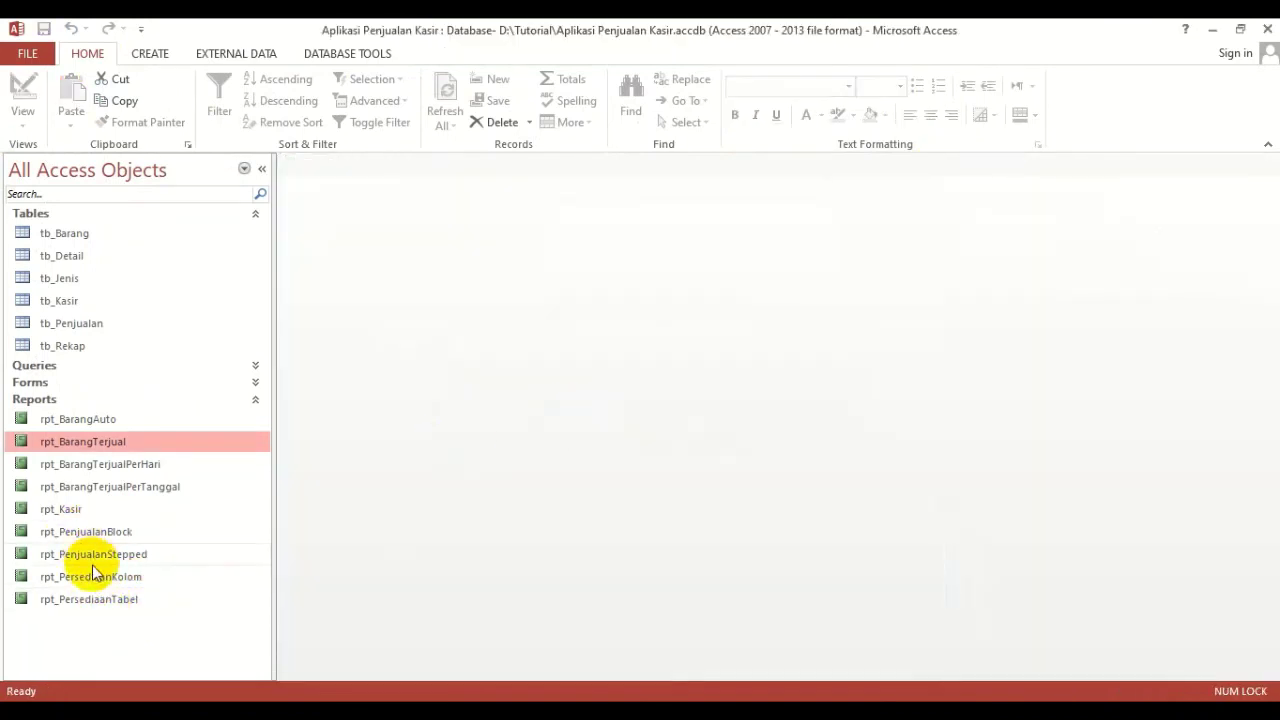
Open rpt_PenjualanStepped in a maximized preview, check the Sub Totals and the Grand Total on page 2, and close it
click(137, 558)
double_click(137, 558)
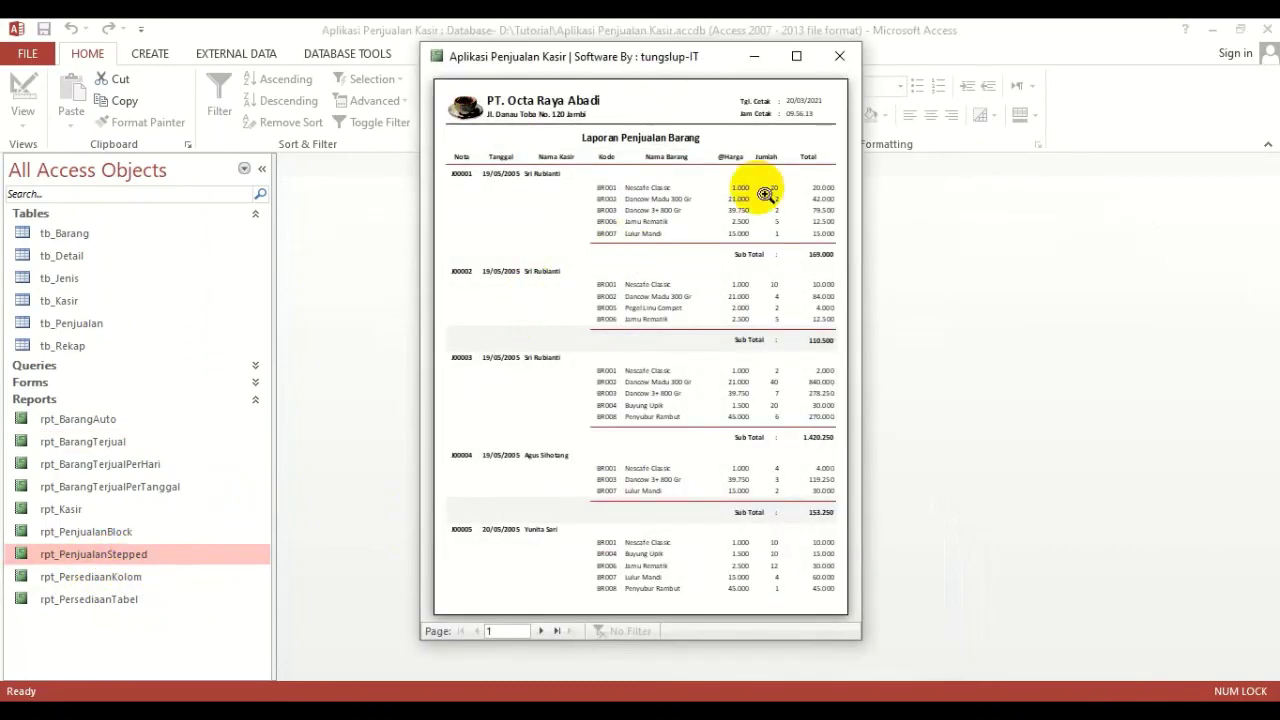
click(797, 56)
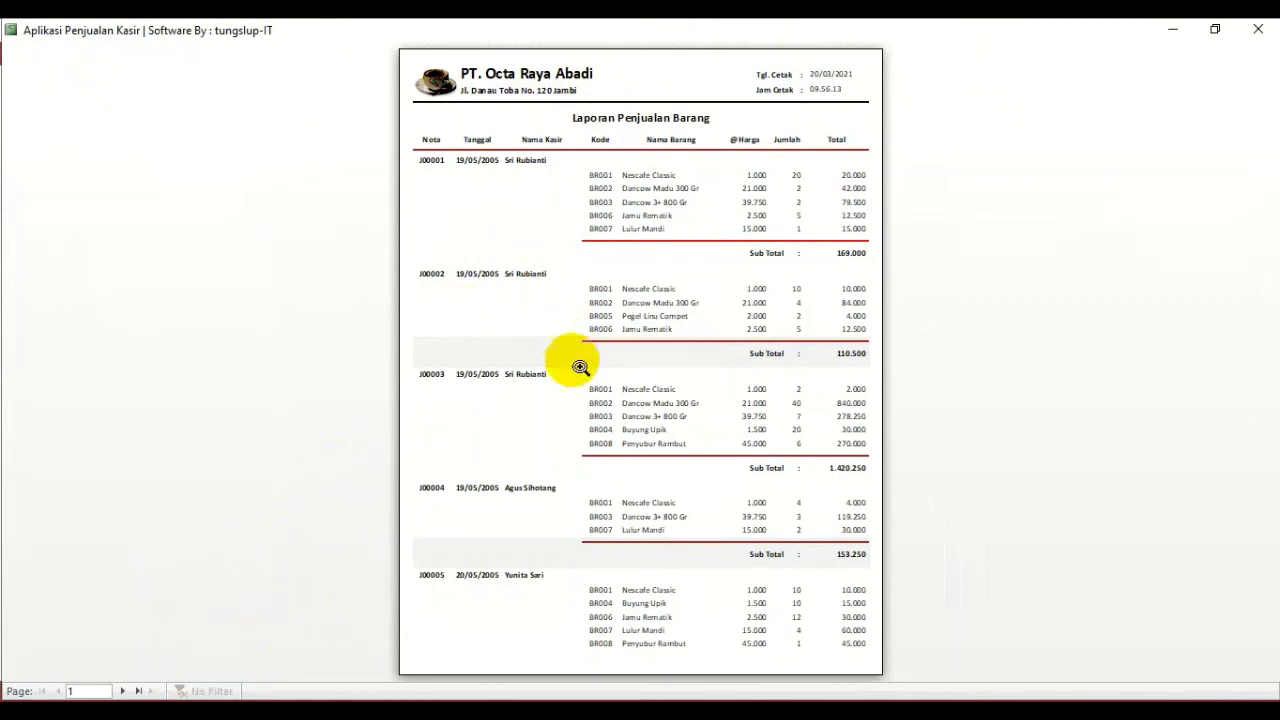
click(123, 691)
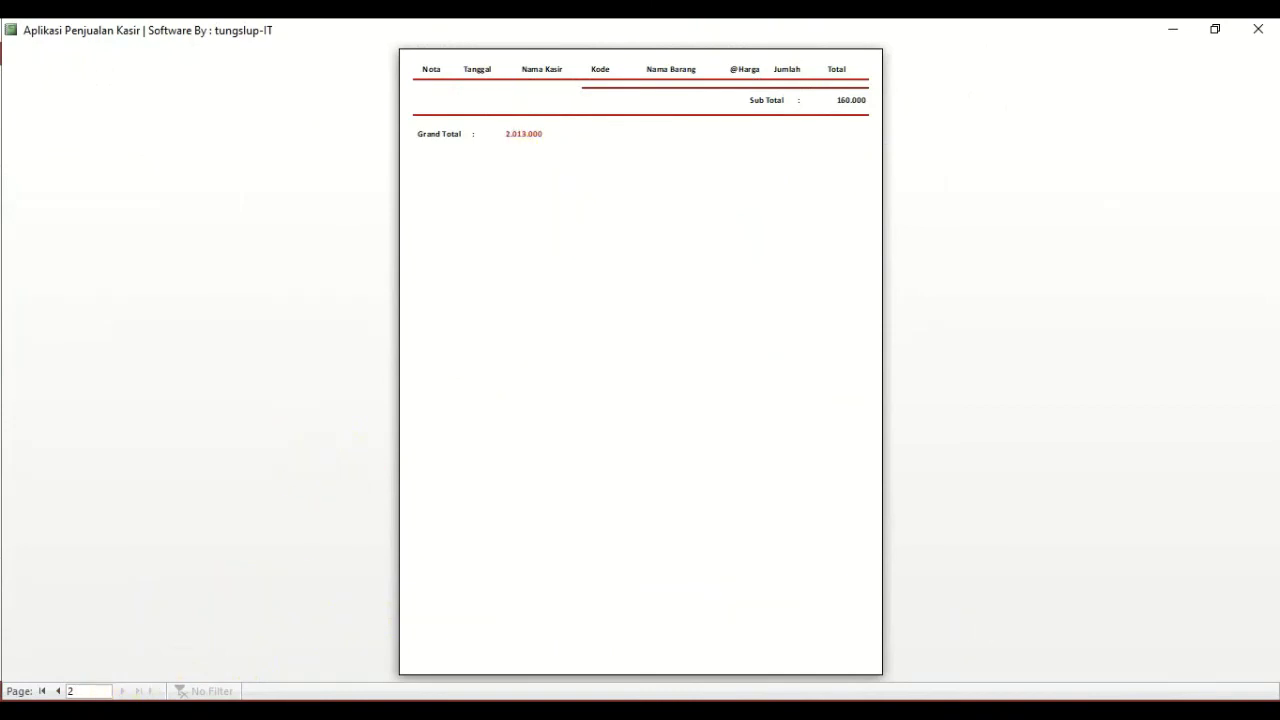
click(58, 691)
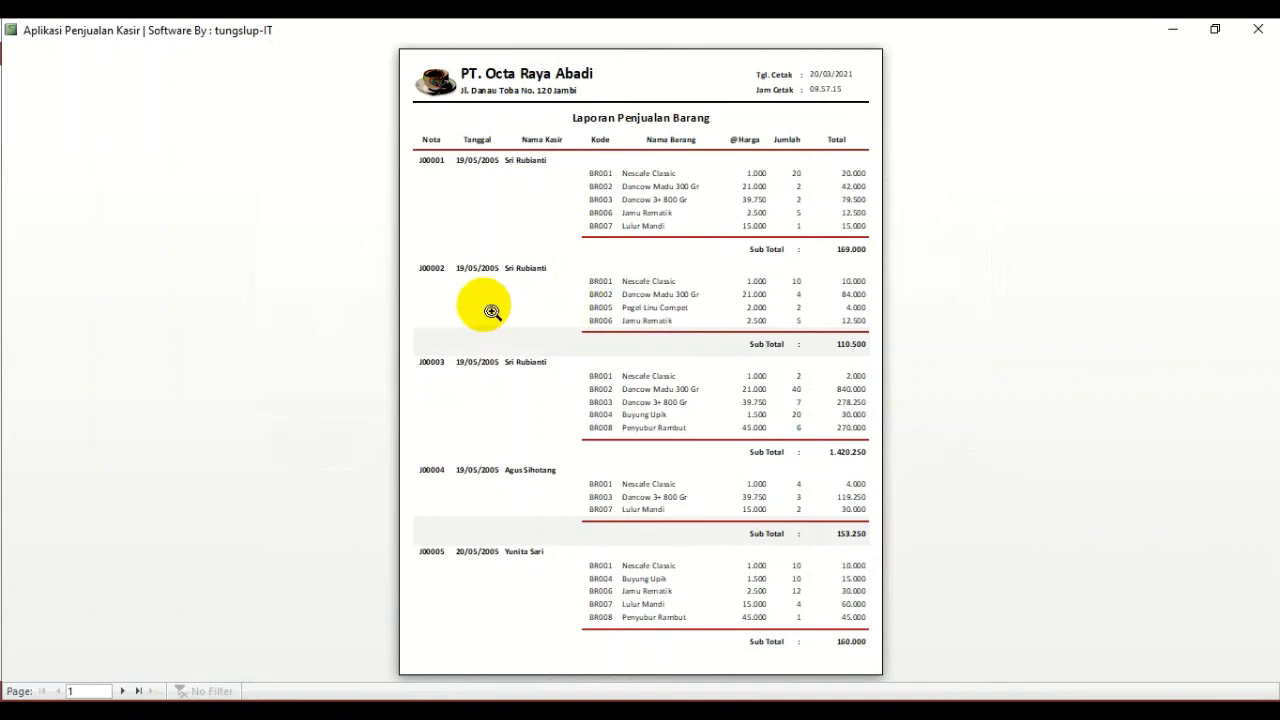
click(1256, 29)
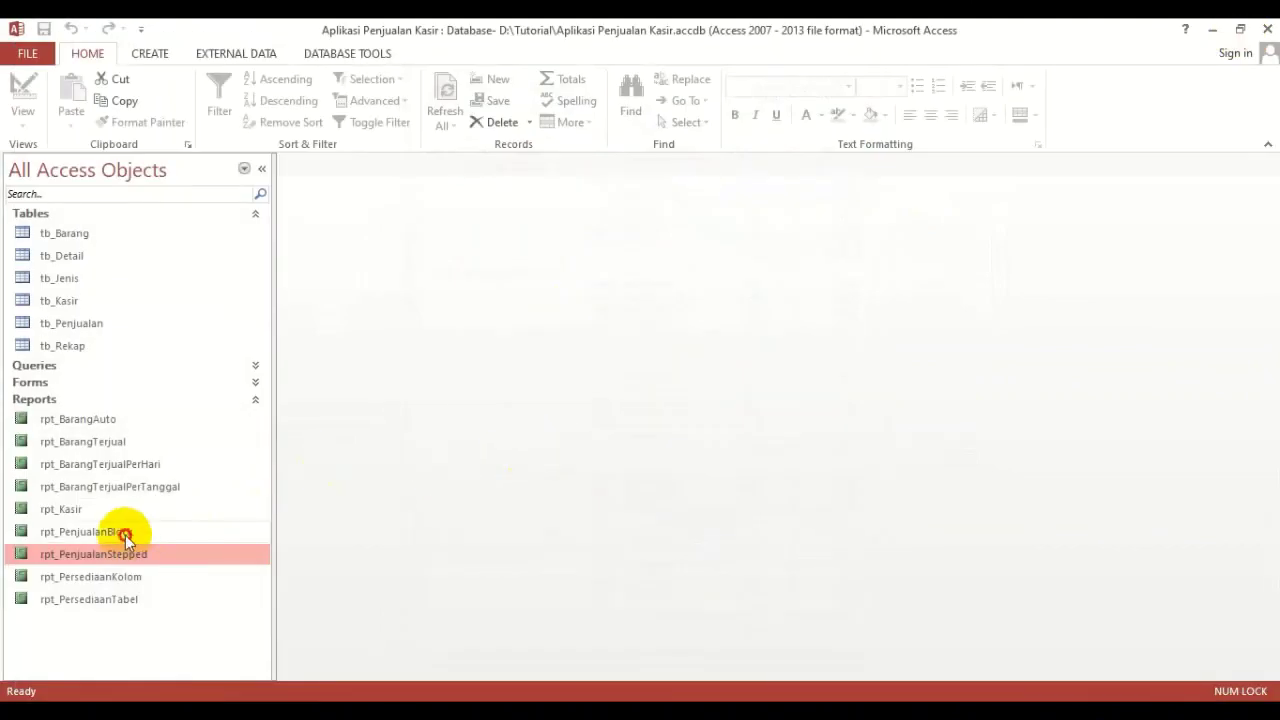
Compare the rpt_PenjualanBlock layout with a maximized preview of rpt_PenjualanStepped, zooming in on its nota groups
double_click(125, 532)
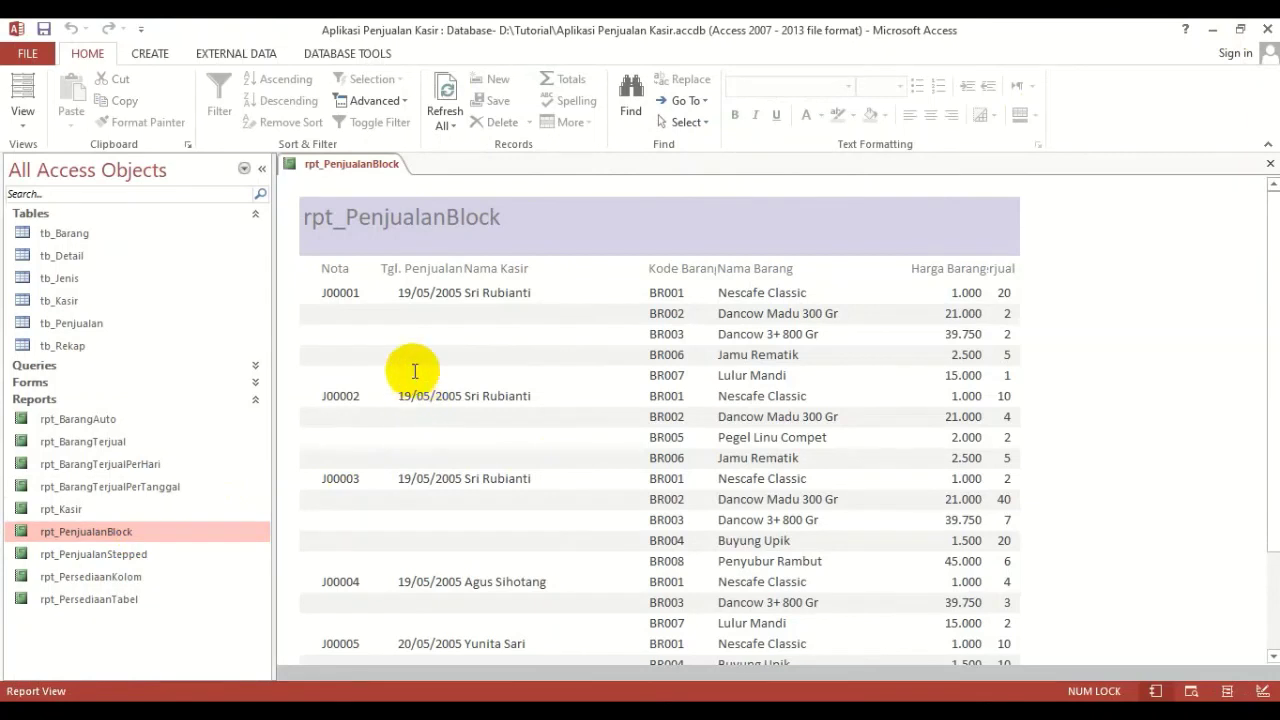
click(1270, 163)
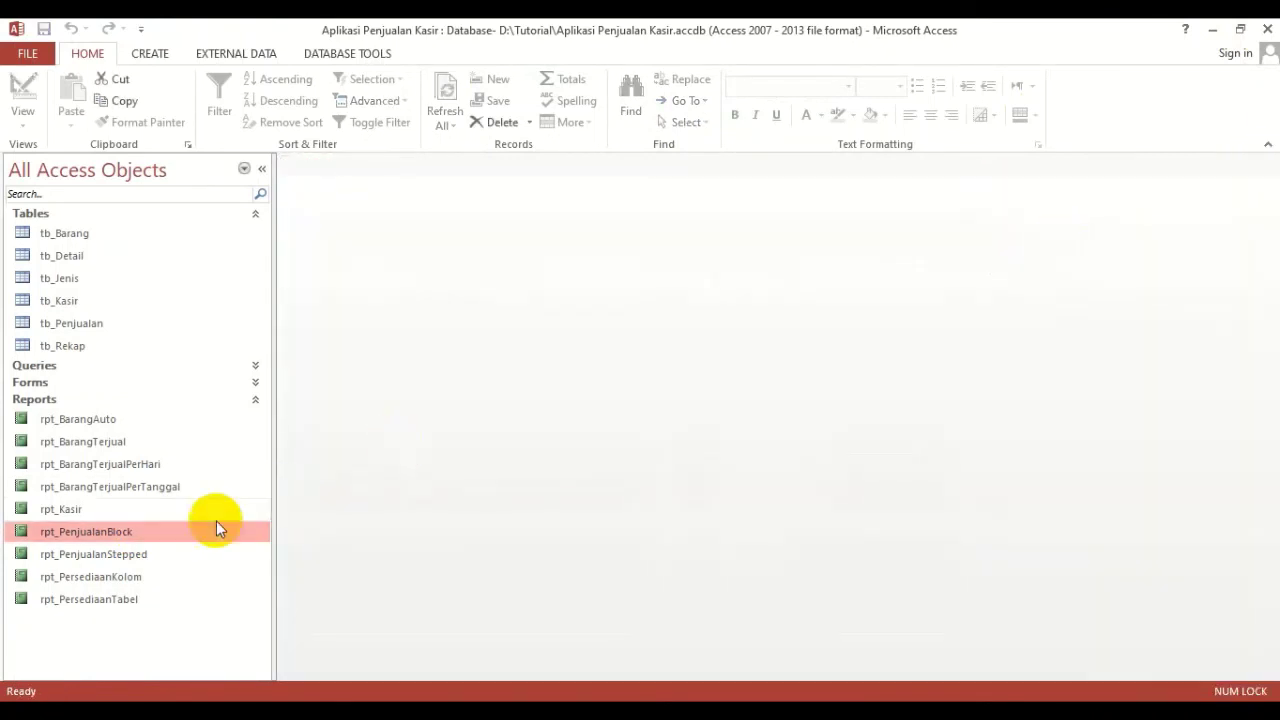
double_click(137, 556)
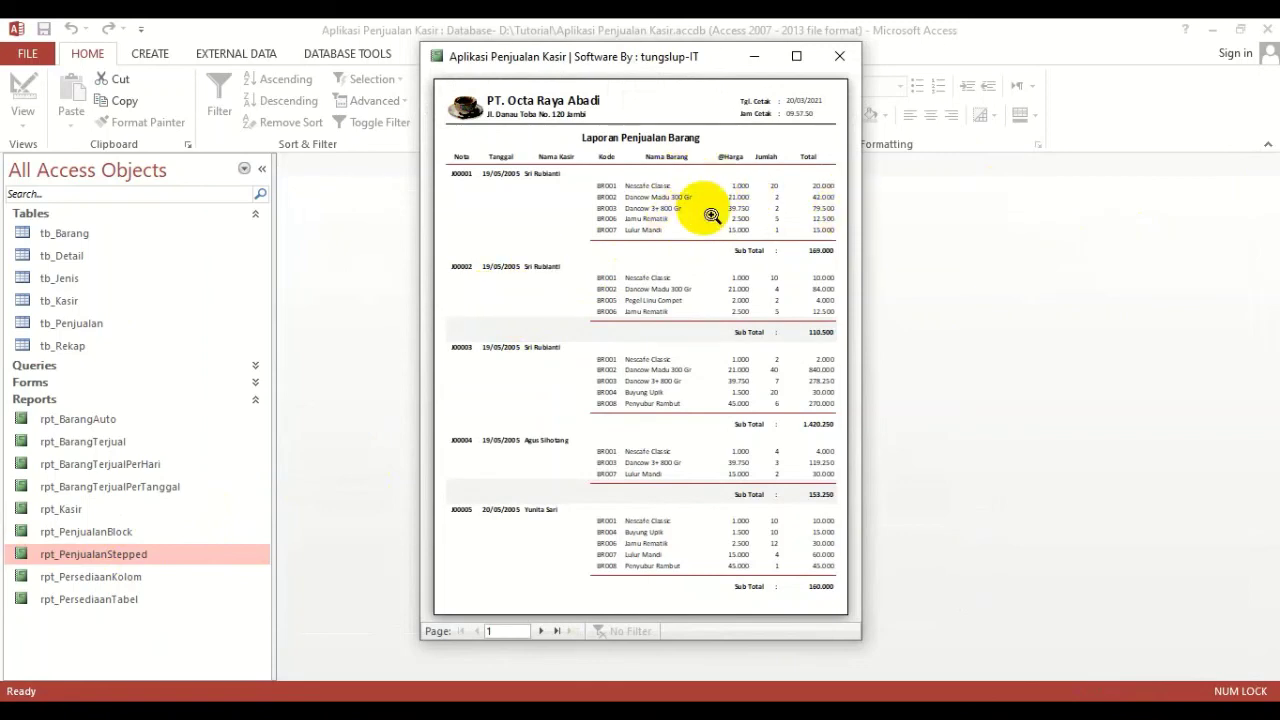
click(796, 56)
click(674, 200)
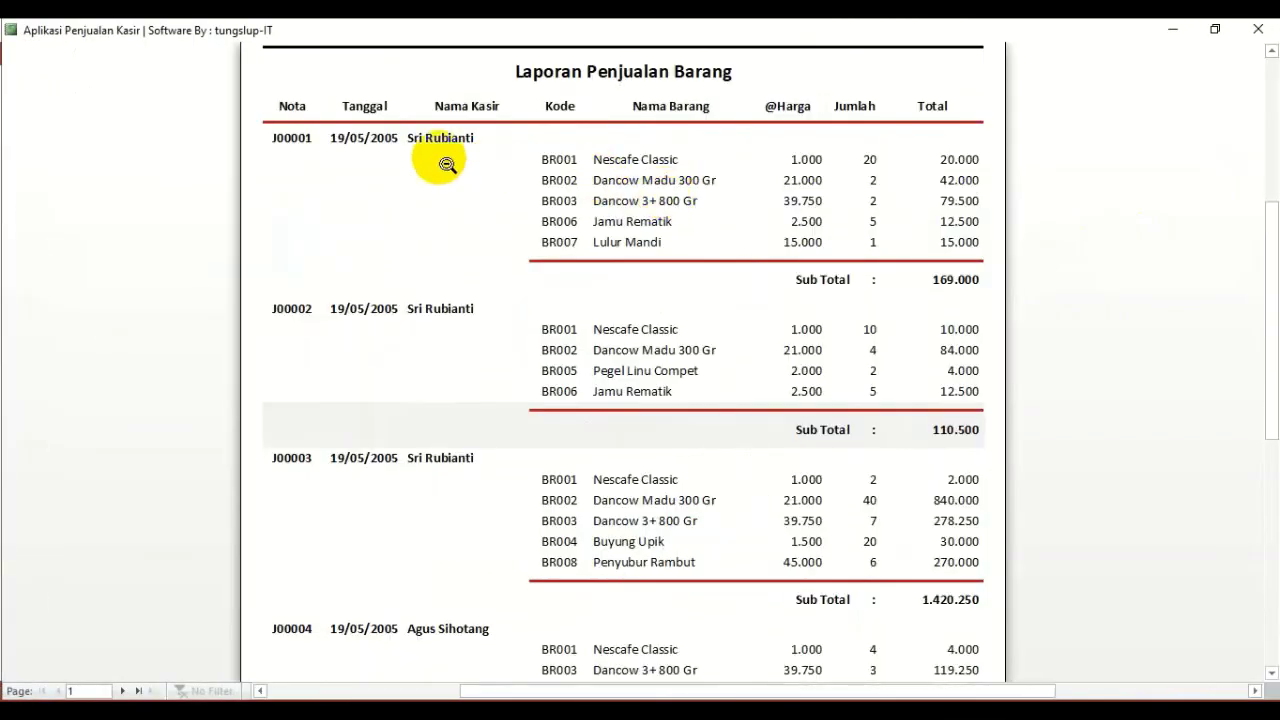
click(618, 380)
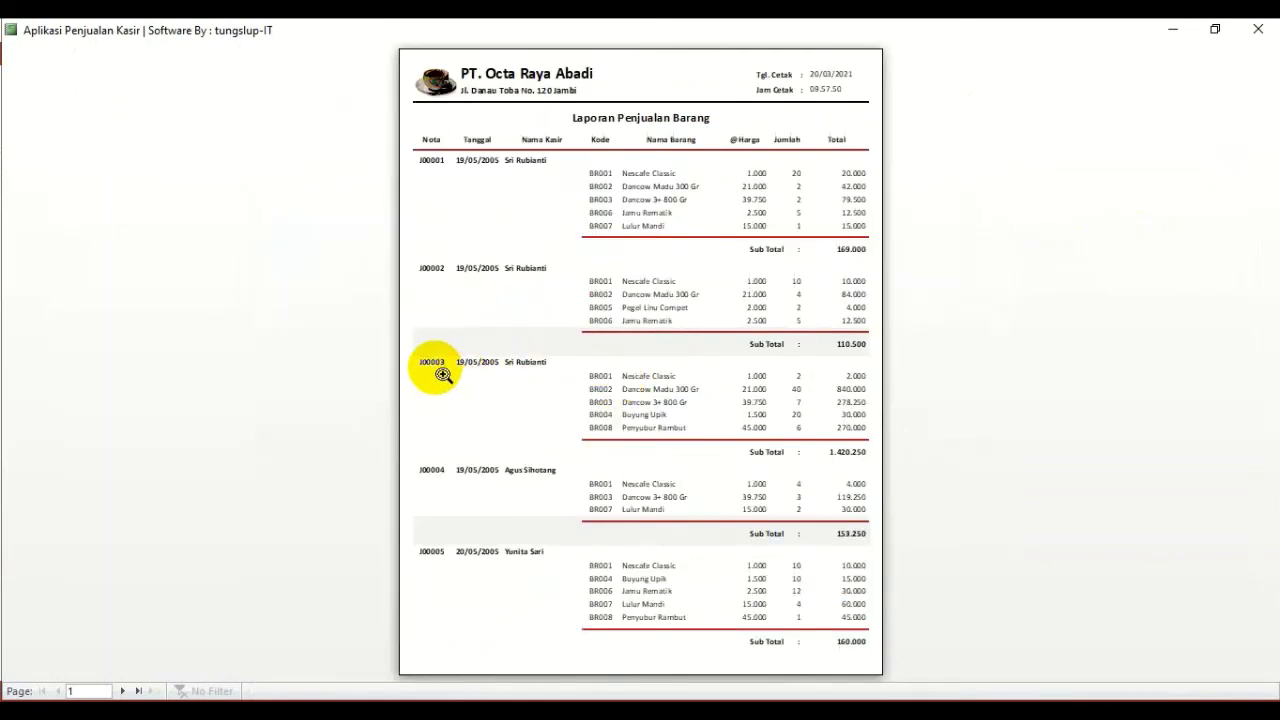